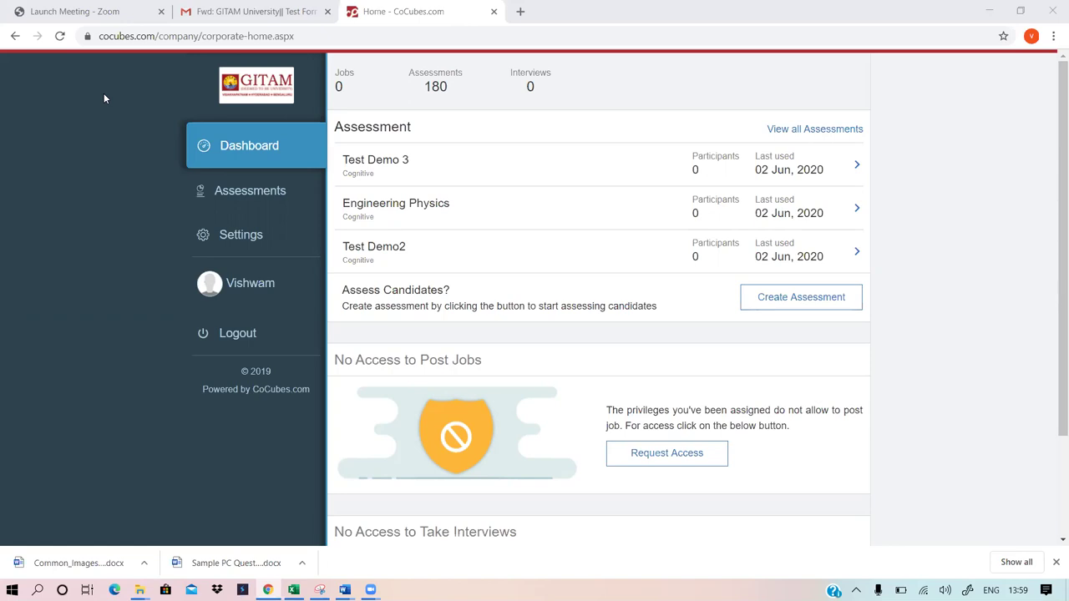
Log out of the company account and show the Institute section of the home page banner
left_click(248, 338)
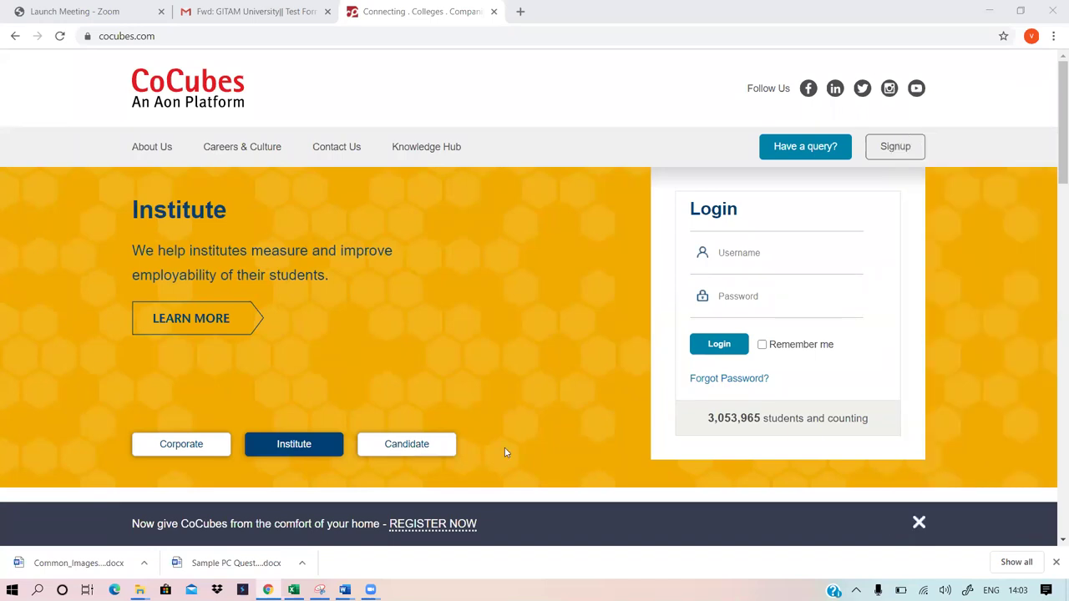
mouse_move(370, 590)
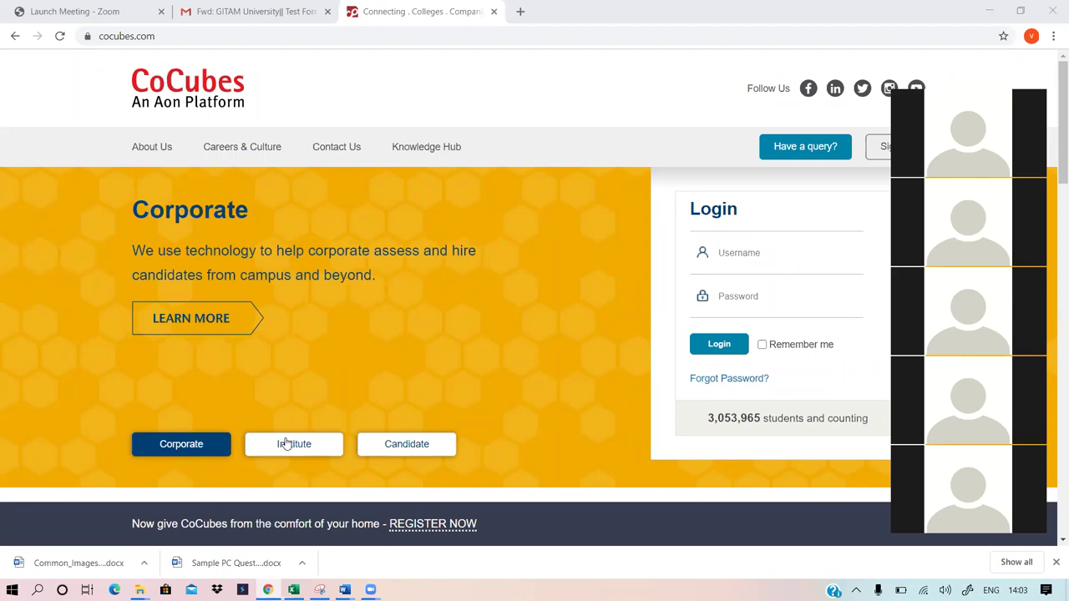
left_click(286, 444)
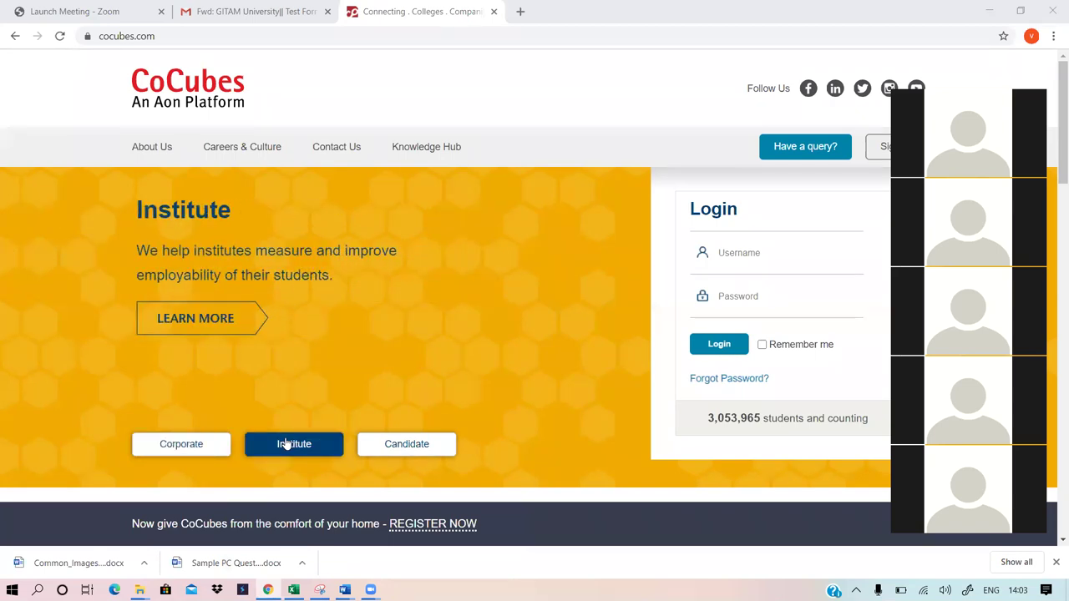
left_click(629, 78)
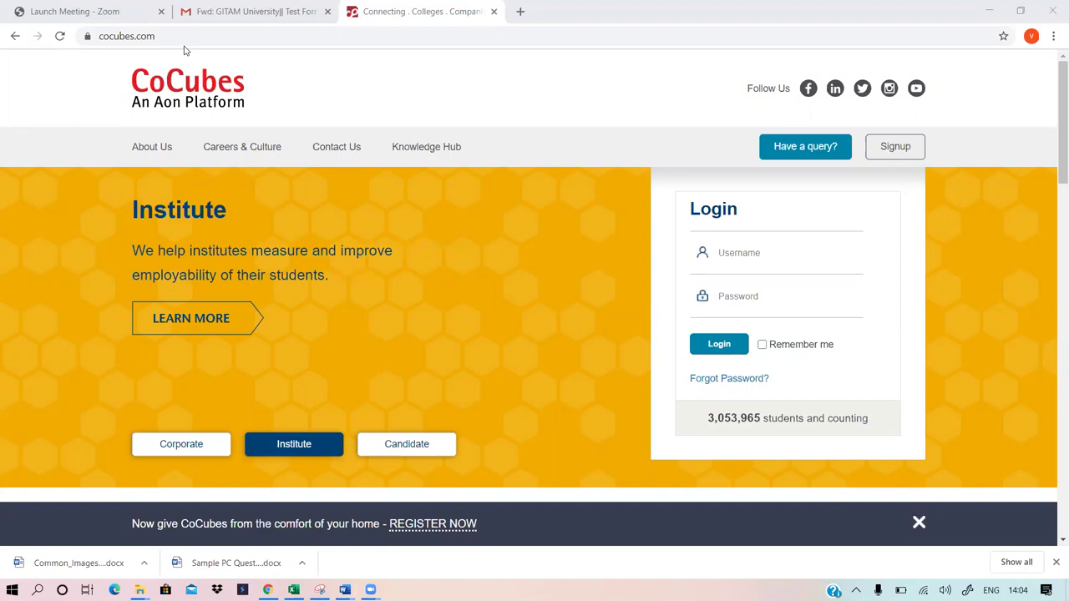
Log in with the institute's saved username and the account password
left_click(746, 254)
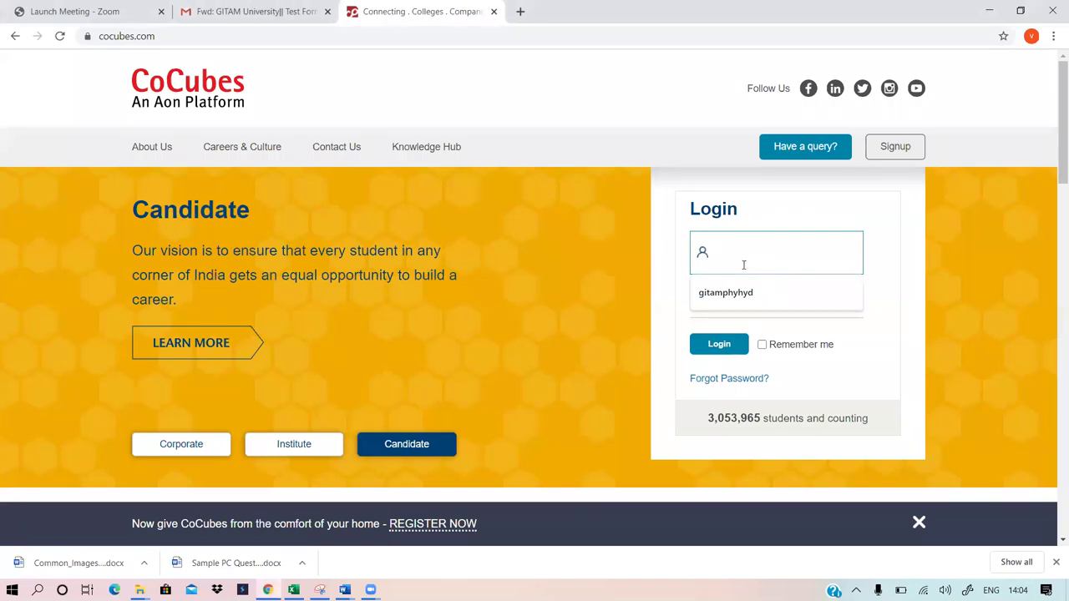
left_click(740, 292)
left_click(736, 298)
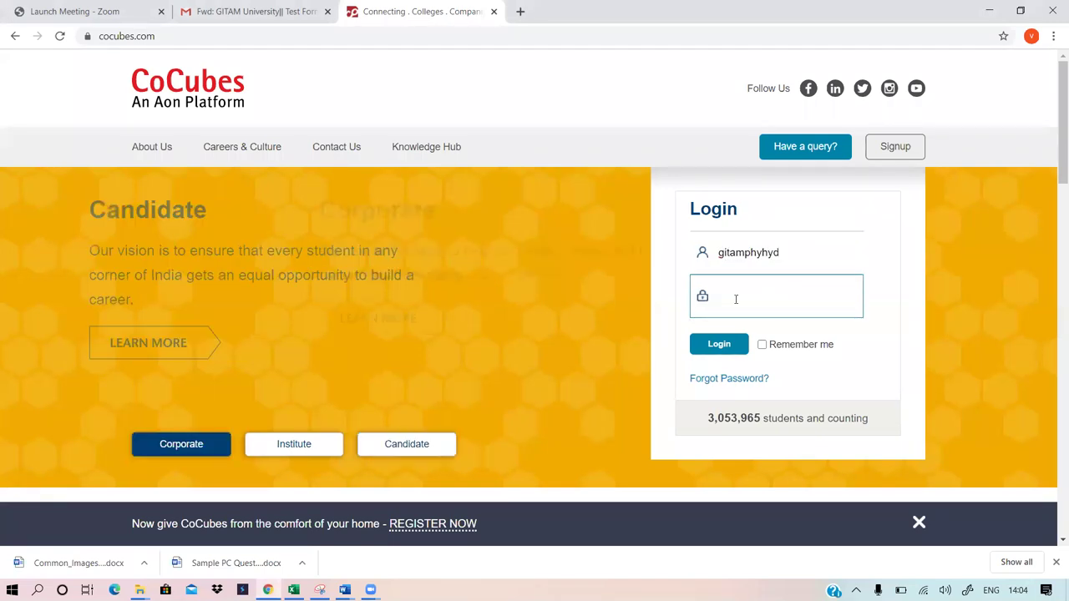
type("****")
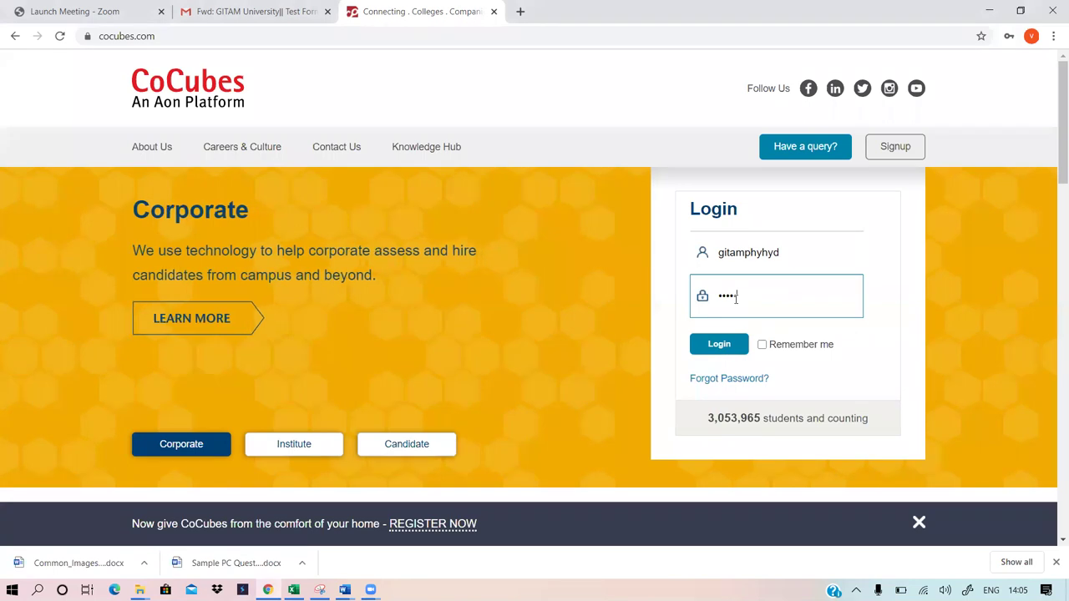
type("******")
left_click(725, 347)
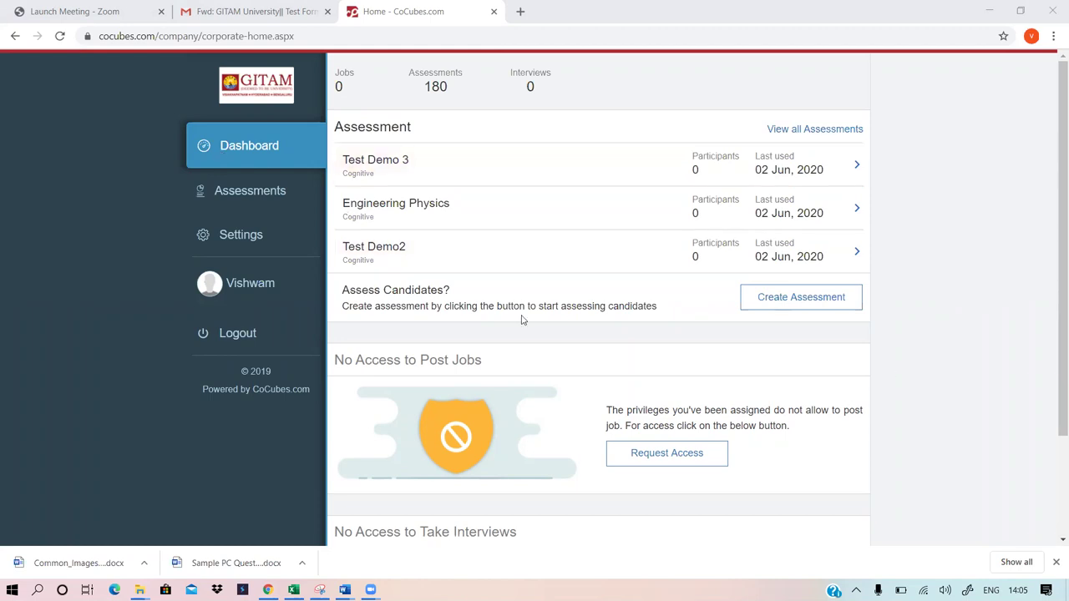
Start a new assessment named "M.Sc Solid state Physics (EURPH211)" with a time of 120 minutes
left_click(783, 300)
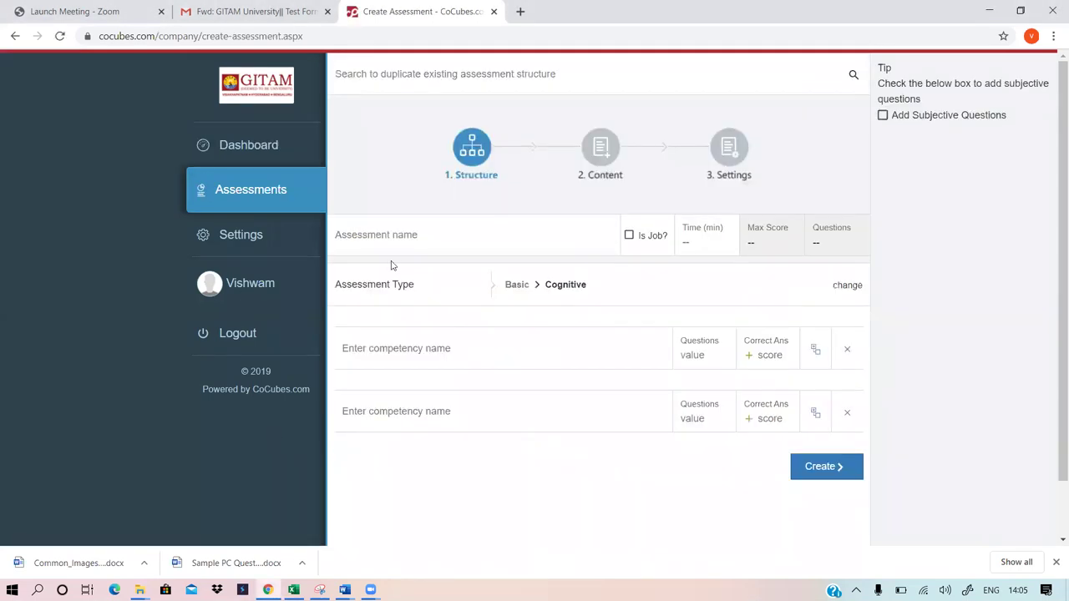
left_click(425, 237)
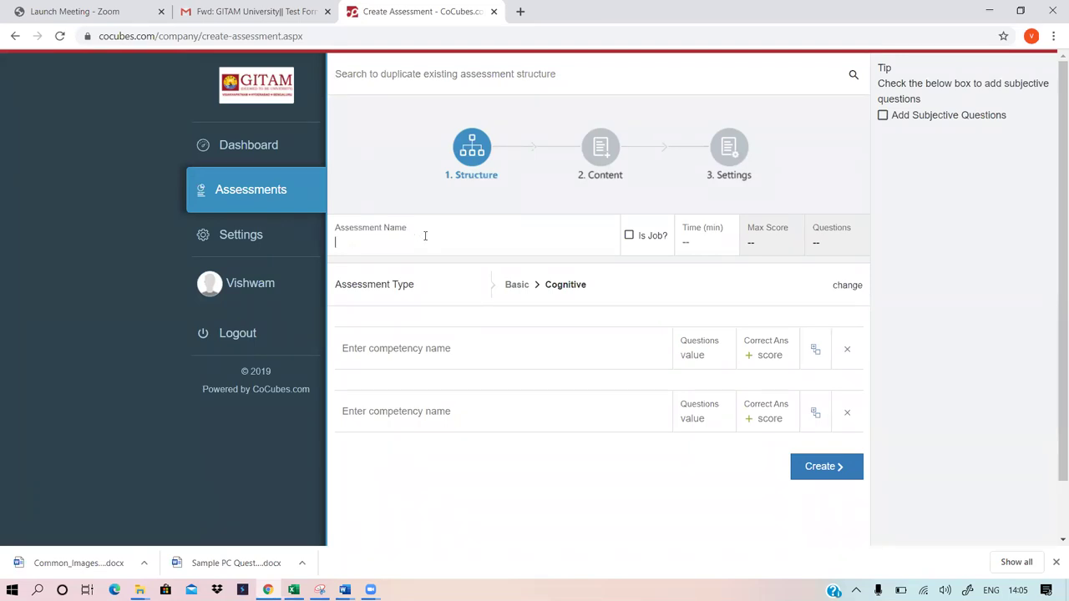
type("Sti")
key("BackSpace")
key("BackSpace")
type("olid state Physics")
left_click(335, 241)
type("M.Sc")
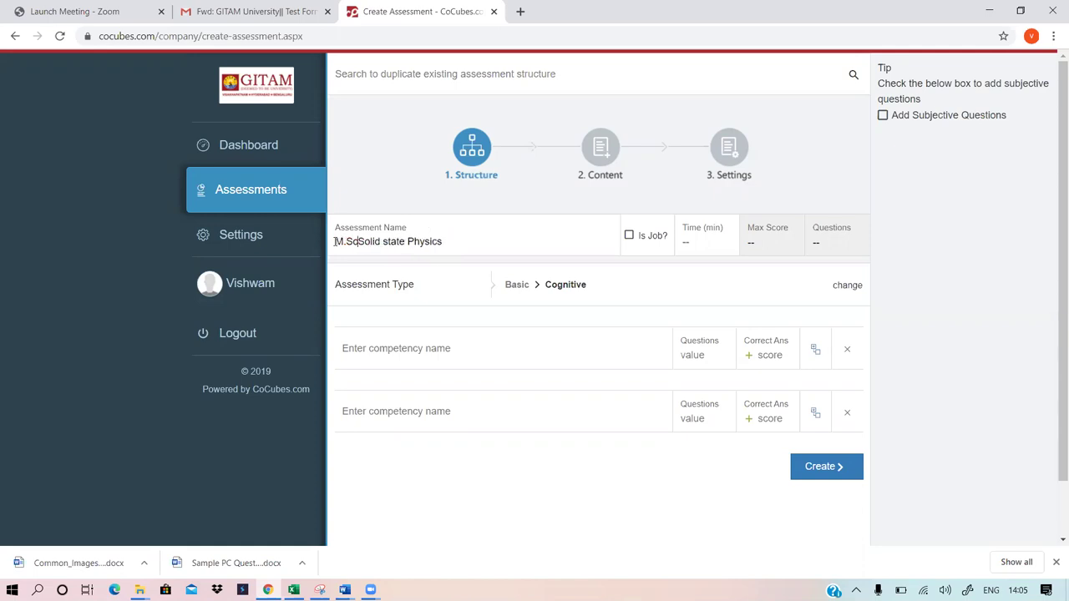
left_click(466, 242)
type("(")
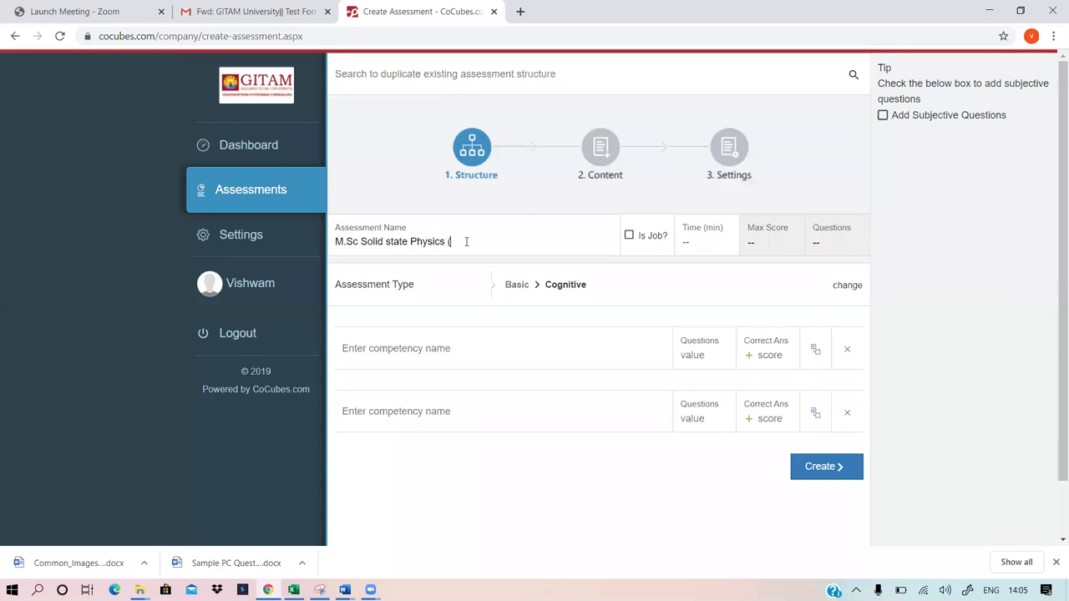
type("EURPH211)")
left_click(699, 243)
type("120")
Name the first competency "Unit 1.1" and split it into separate question groups
scroll(611, 272, "down", 1)
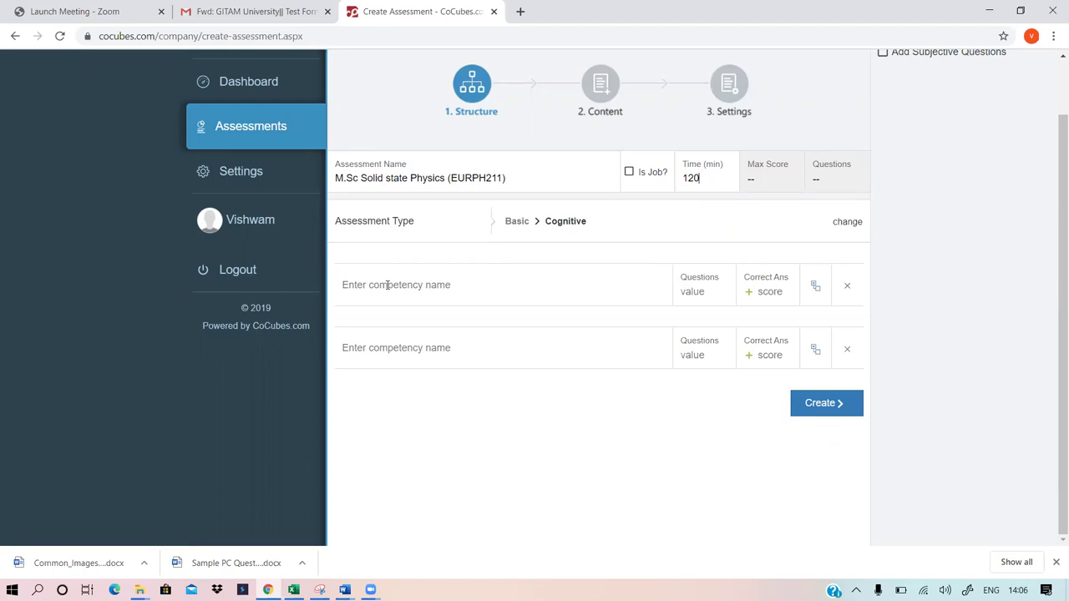
left_click(370, 285)
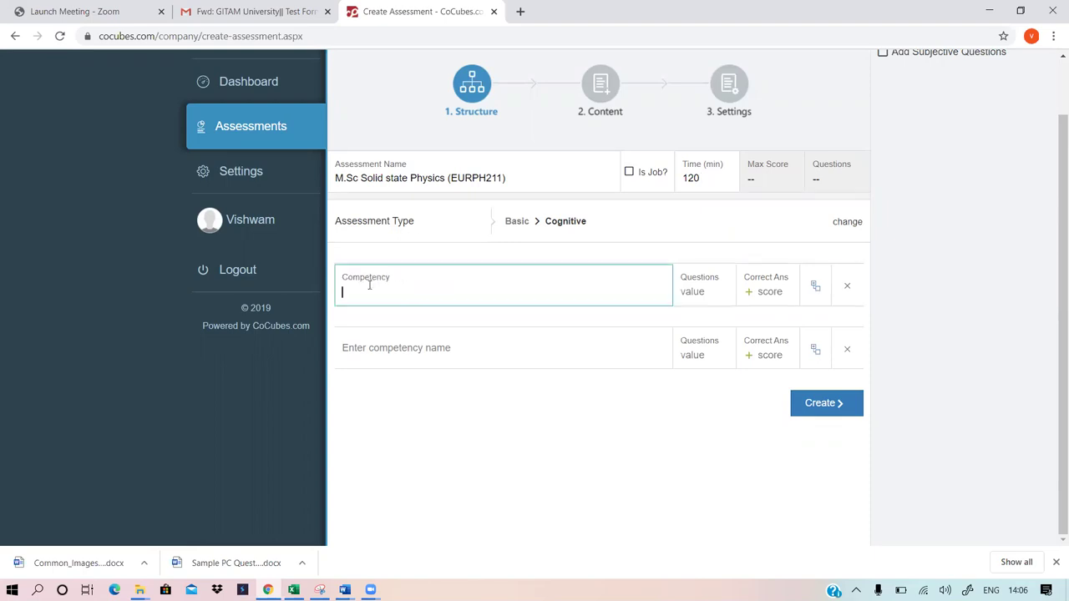
type("Uni")
type("t-")
type(" 1")
type(".1")
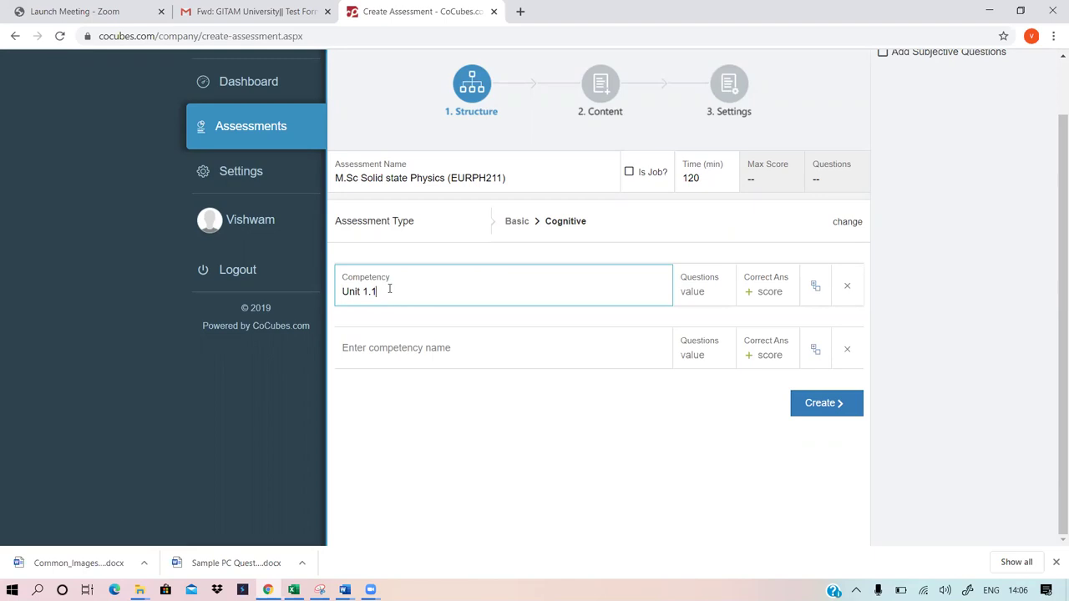
left_click(816, 288)
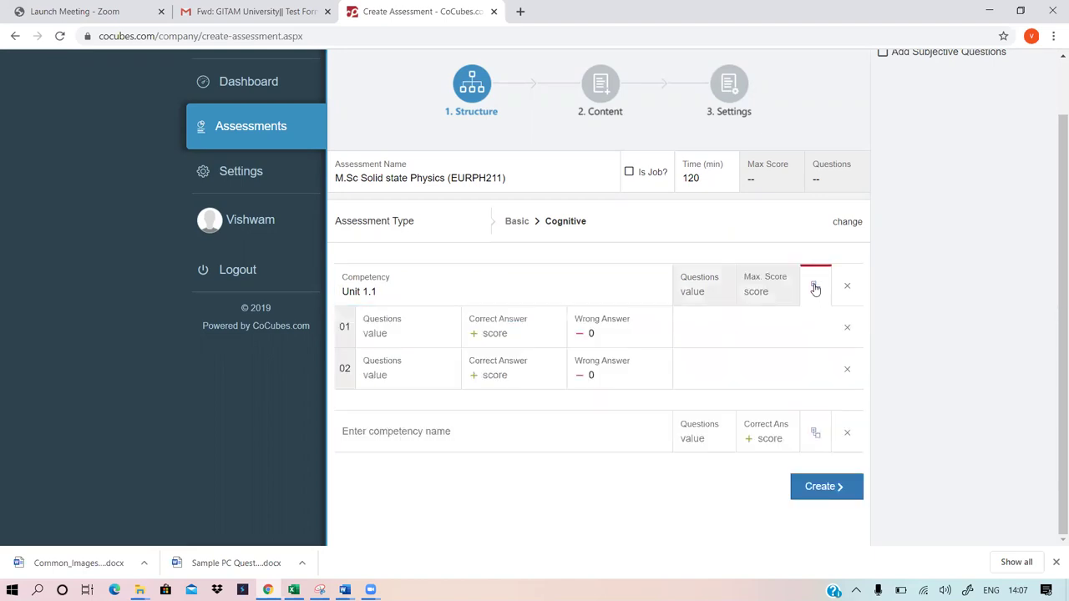
Give Unit 1.1 a first group of 4 questions and a second group of 3, each scoring 0.5 per correct answer
left_click(398, 332)
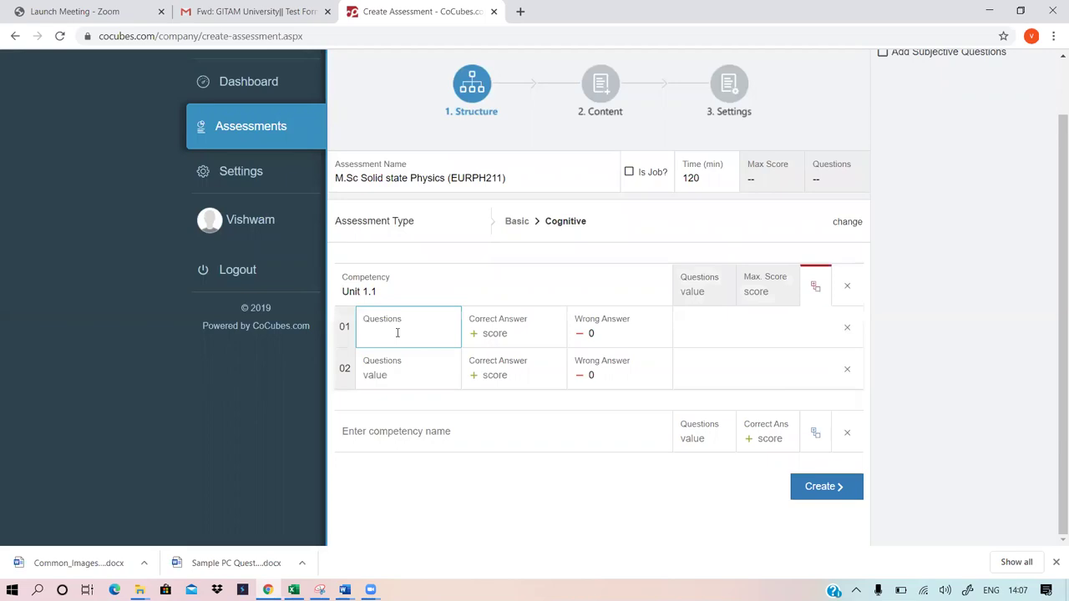
type("4")
left_click(511, 333)
type("0")
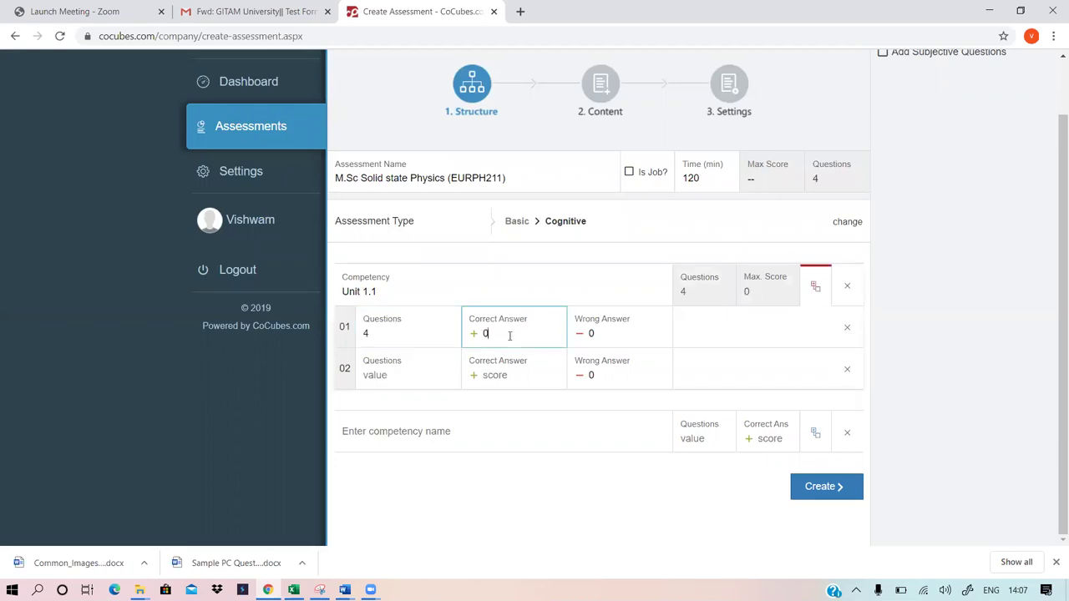
type(".5")
left_click(393, 377)
type("3")
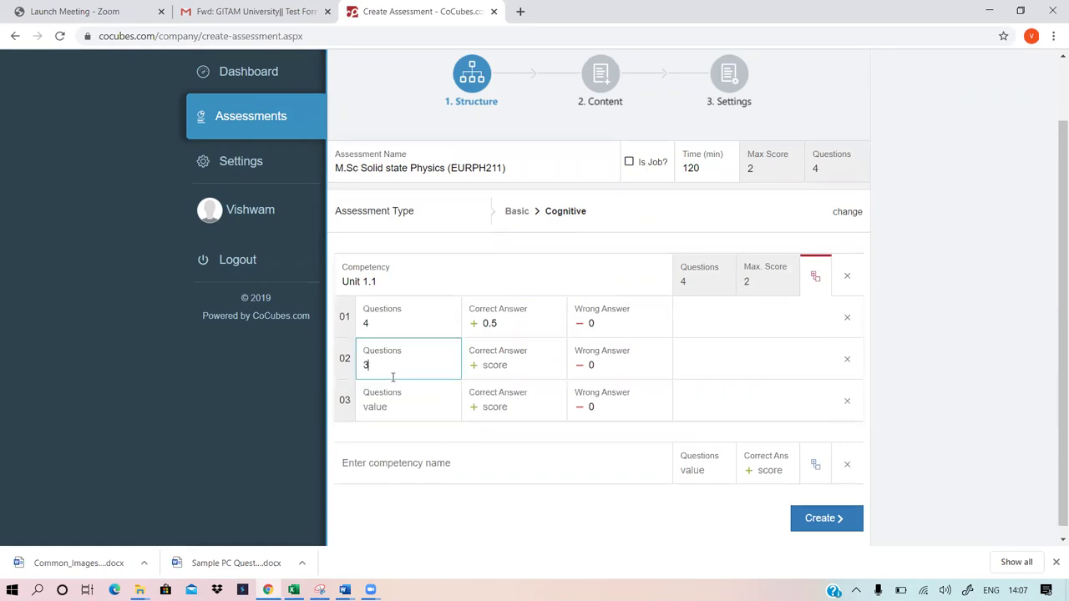
left_click(512, 366)
type("0.5")
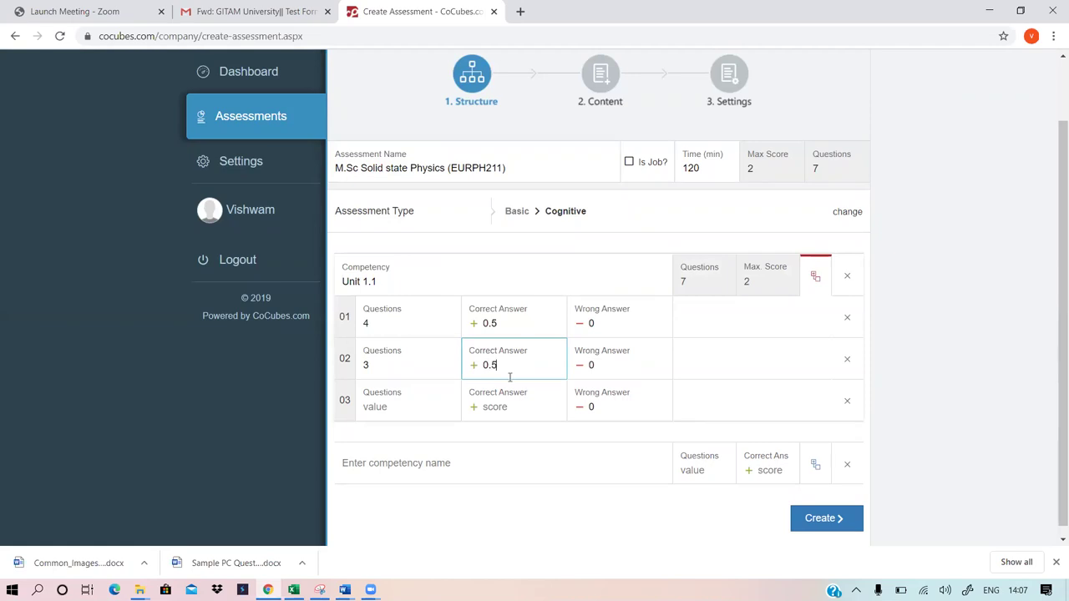
Set Unit 1.1's third group to 3 questions at 0.5 per correct answer and remove the empty fourth group
left_click(393, 406)
type("3")
left_click(488, 389)
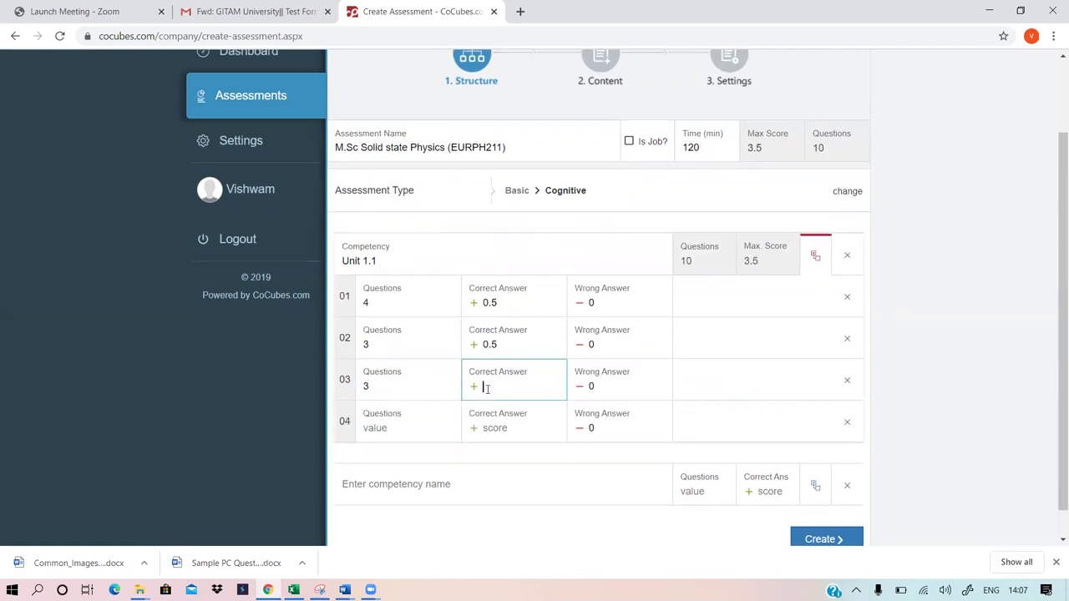
type("0.5")
left_click(847, 422)
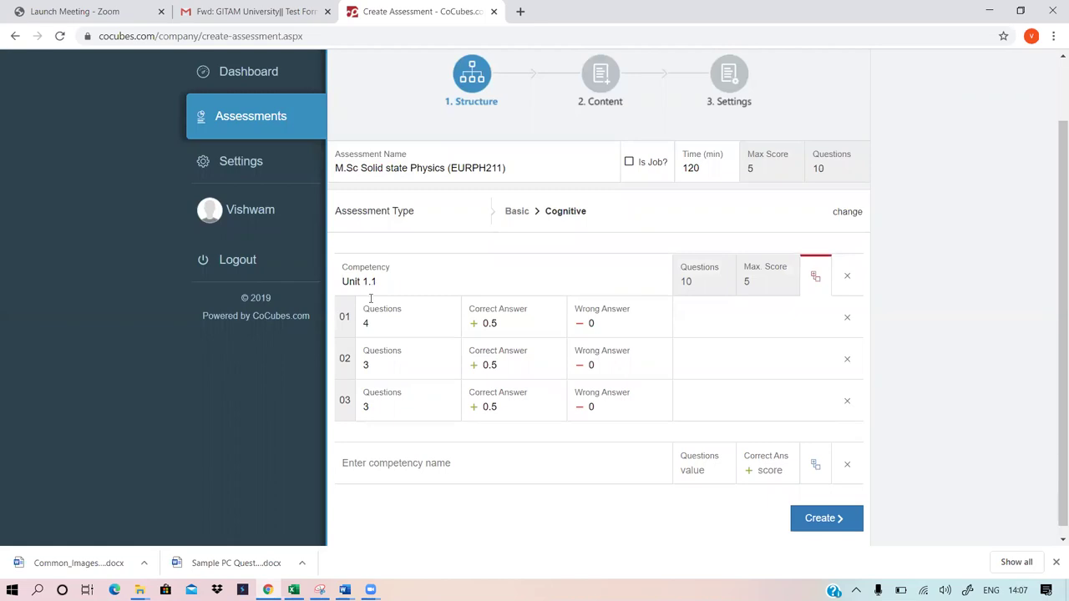
Name the second competency "Unit 1.2" and split it into separate question groups
left_click(393, 463)
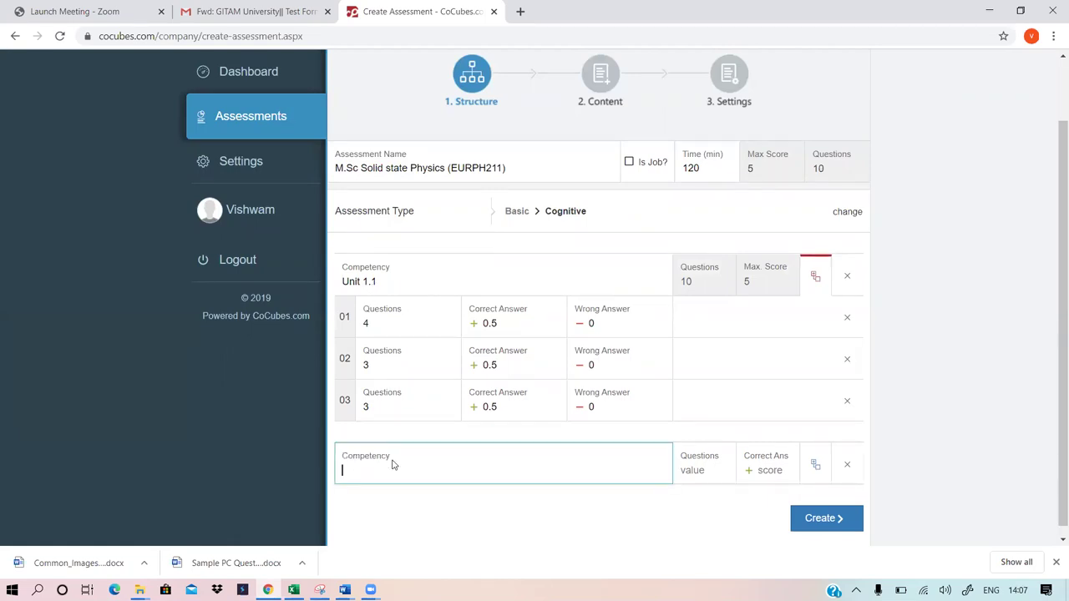
type("Unit 1.2")
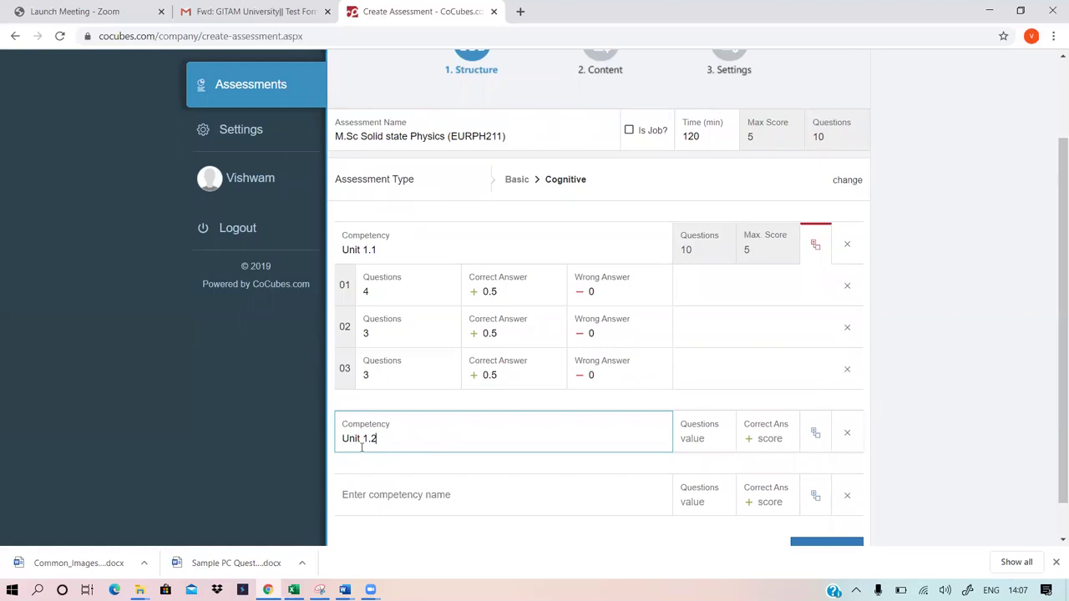
left_click_drag(371, 441, 378, 440)
left_click(377, 438)
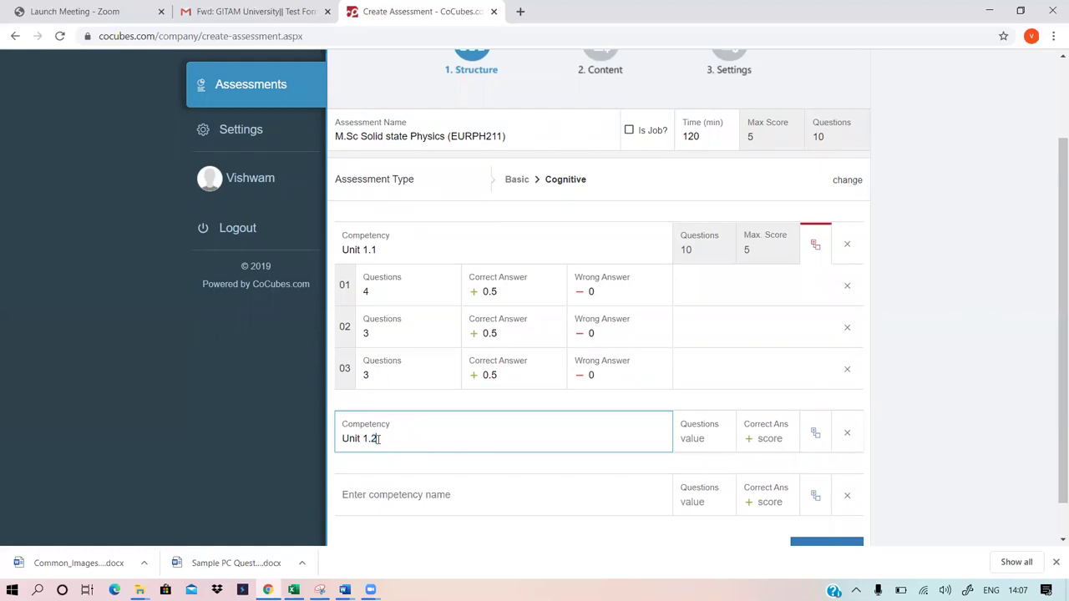
left_click(816, 433)
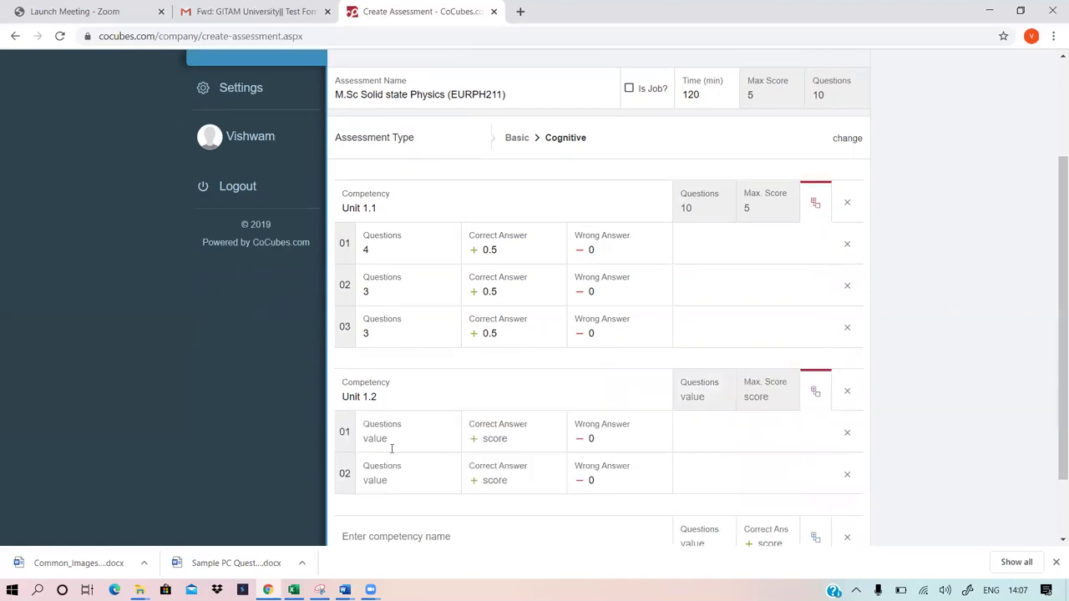
Give Unit 1.2 a first group of 4 questions and a second group of 3, each scoring 1 per correct answer
left_click(391, 442)
type("4")
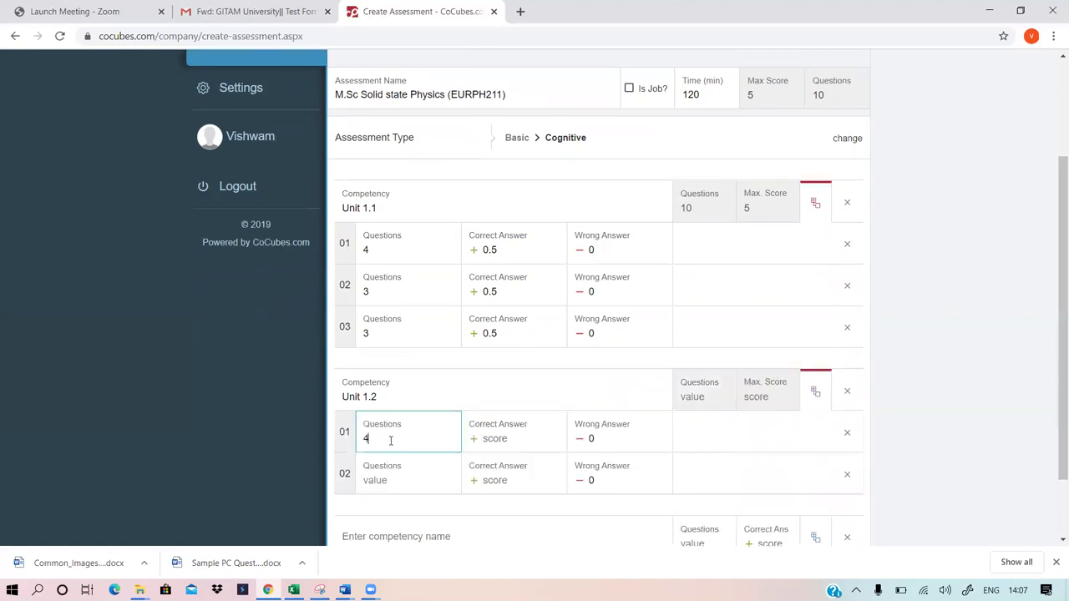
left_click(512, 441)
type("1")
left_click(377, 482)
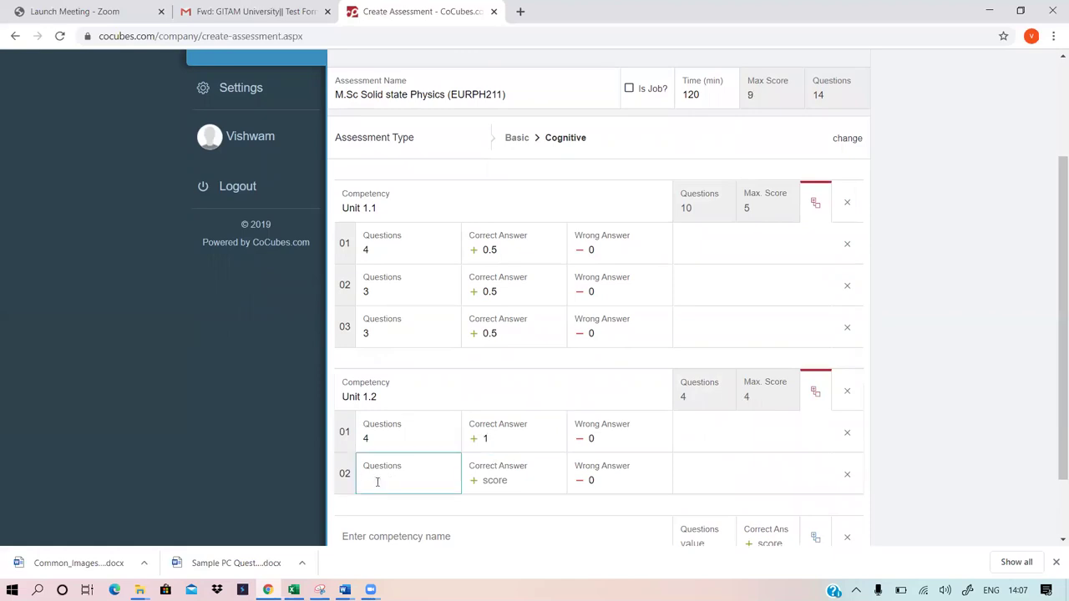
type("3")
scroll(378, 482, "down", 1)
left_click(501, 453)
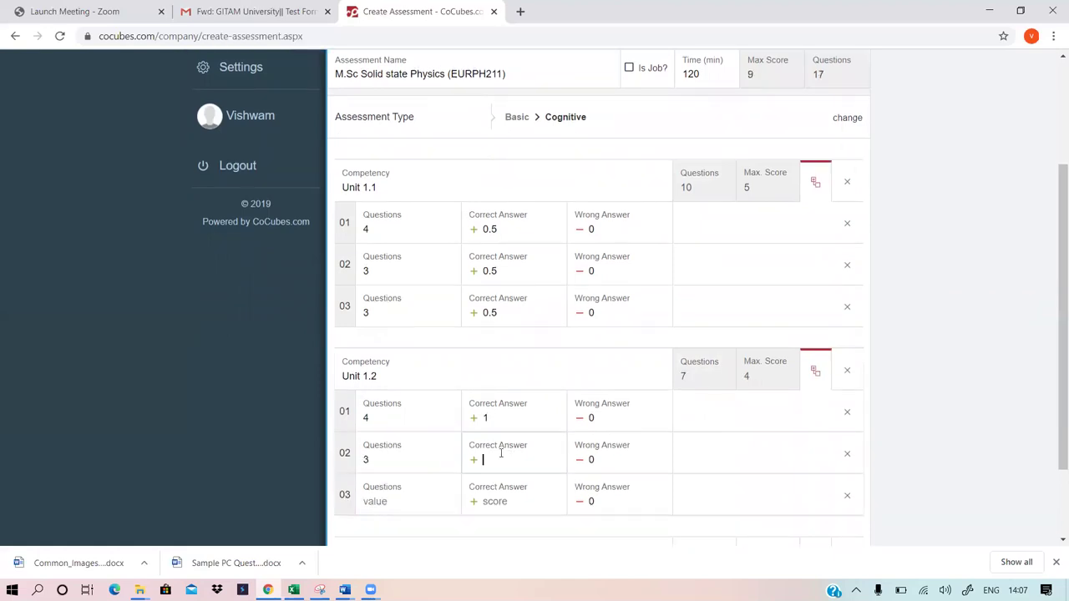
type("1")
Set Unit 1.2's third group to 3 questions at 1 per correct answer and remove the empty fourth group
left_click(384, 499)
type("3")
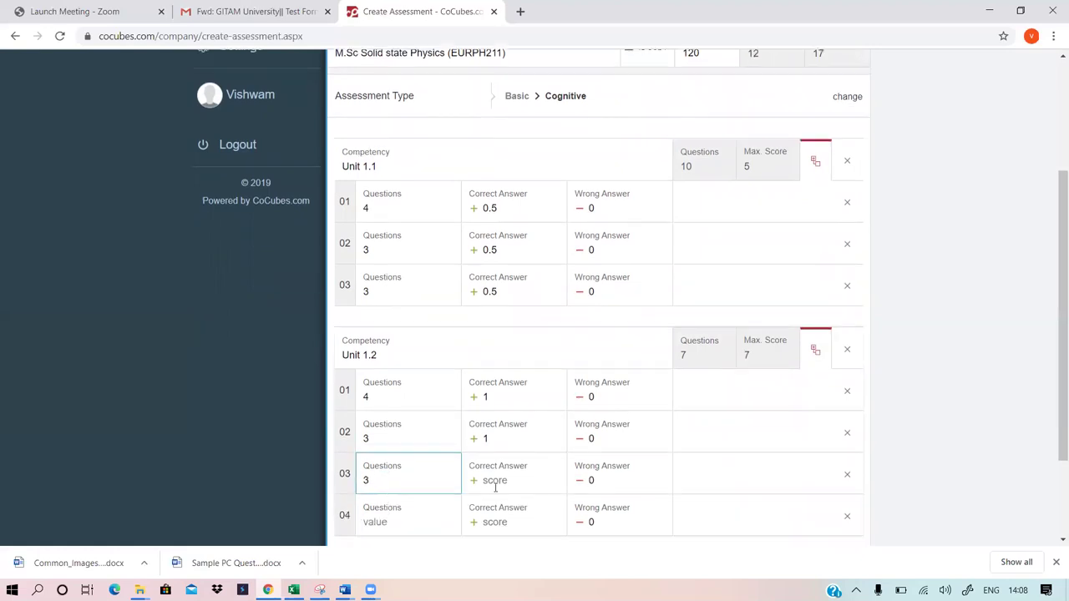
left_click(497, 487)
type("1")
left_click(847, 517)
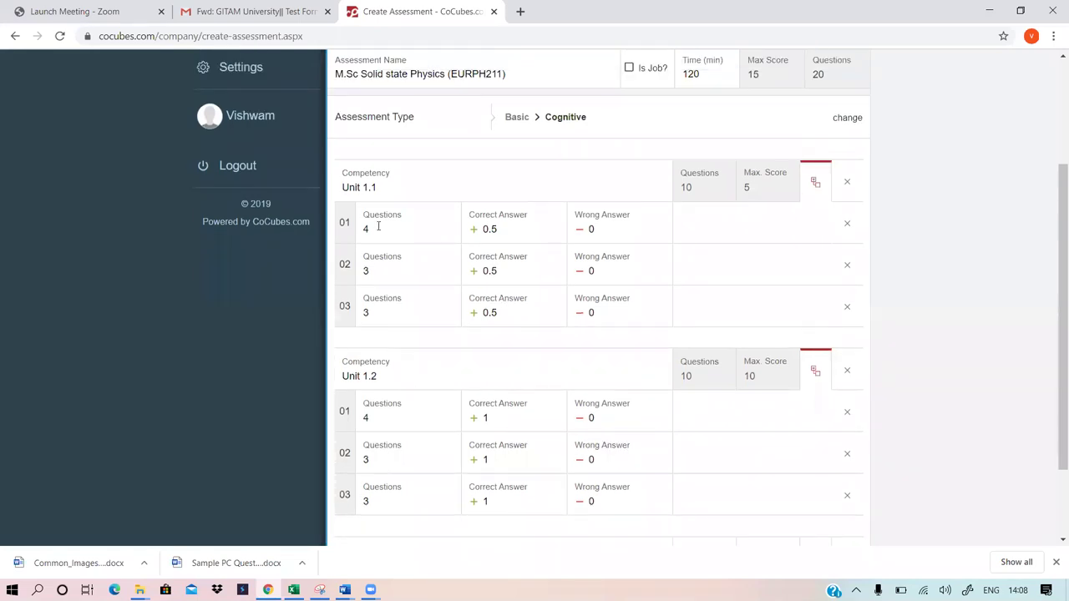
scroll(469, 377, "up", 2)
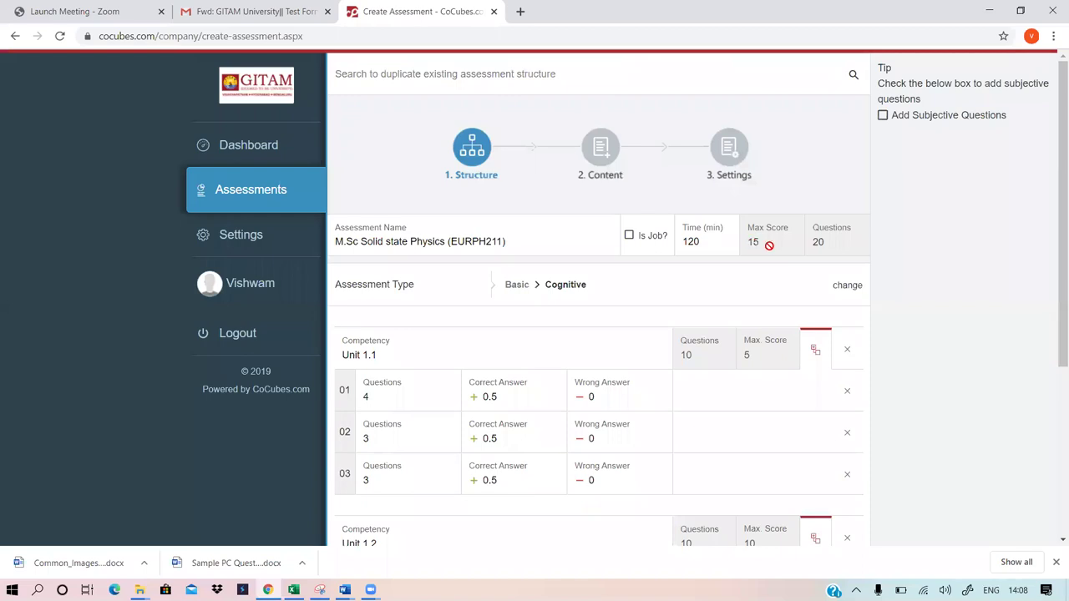
scroll(422, 387, "down", 2)
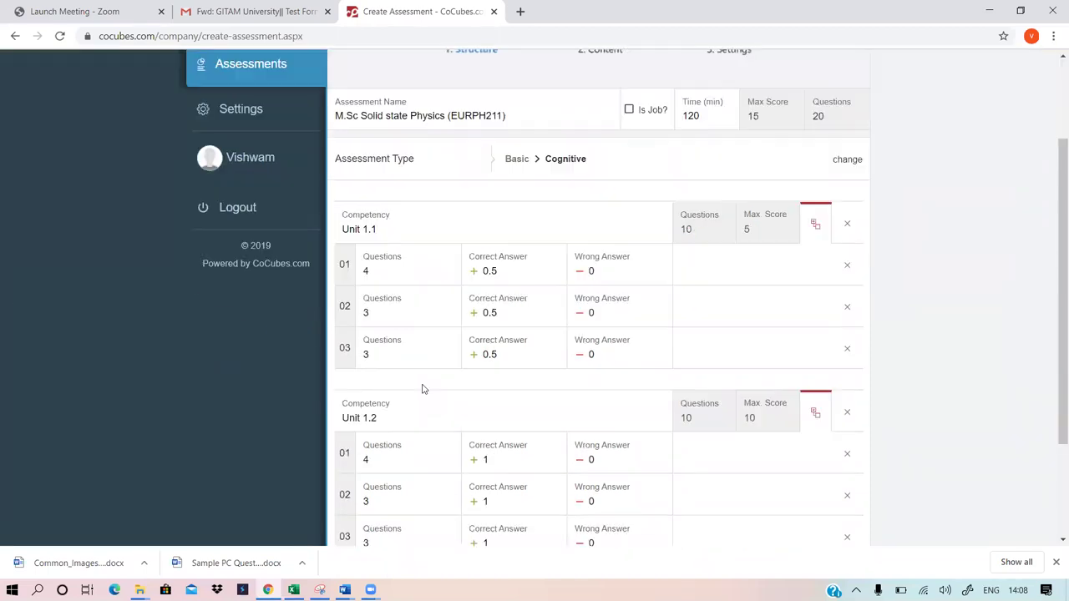
scroll(429, 313, "down", 1)
scroll(754, 160, "up", 1)
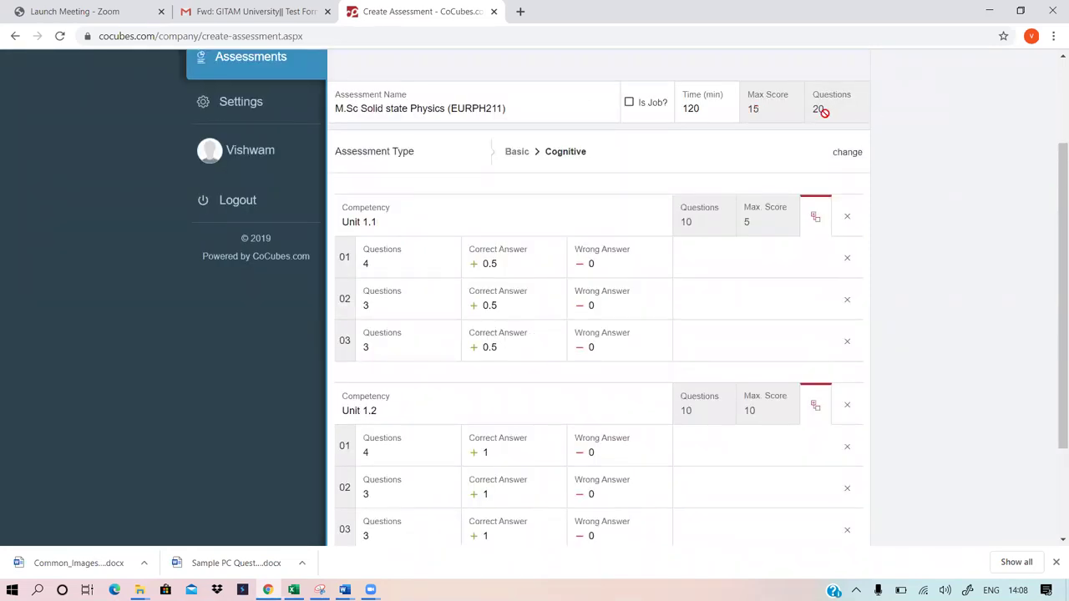
scroll(422, 344, "down", 2)
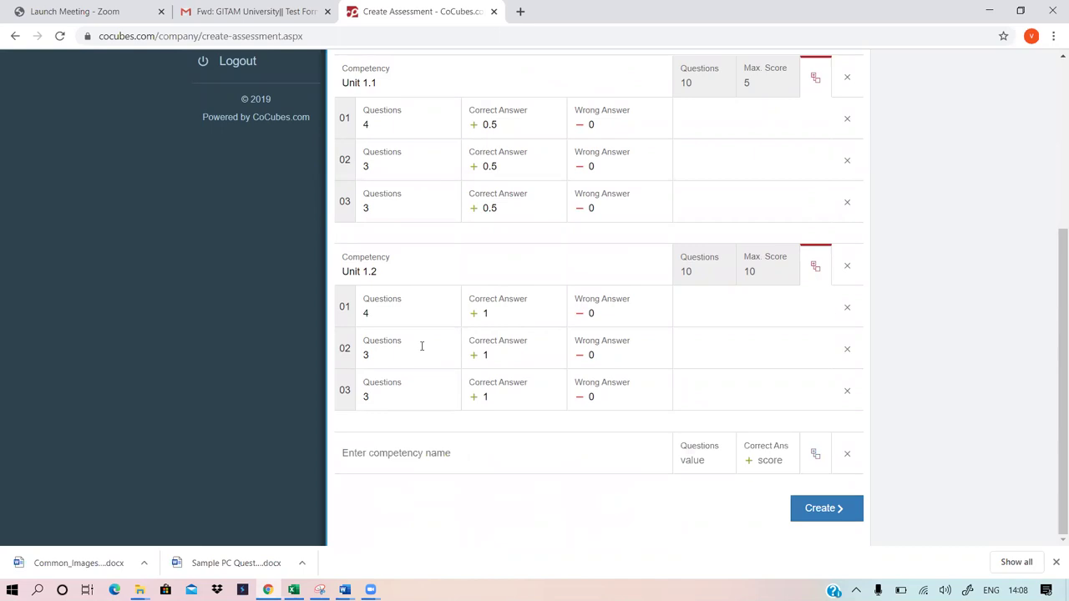
Name the third competency "Unit 2.1" and split it into separate question groups
scroll(554, 530, "up", 1)
scroll(554, 530, "down", 1)
left_click(402, 458)
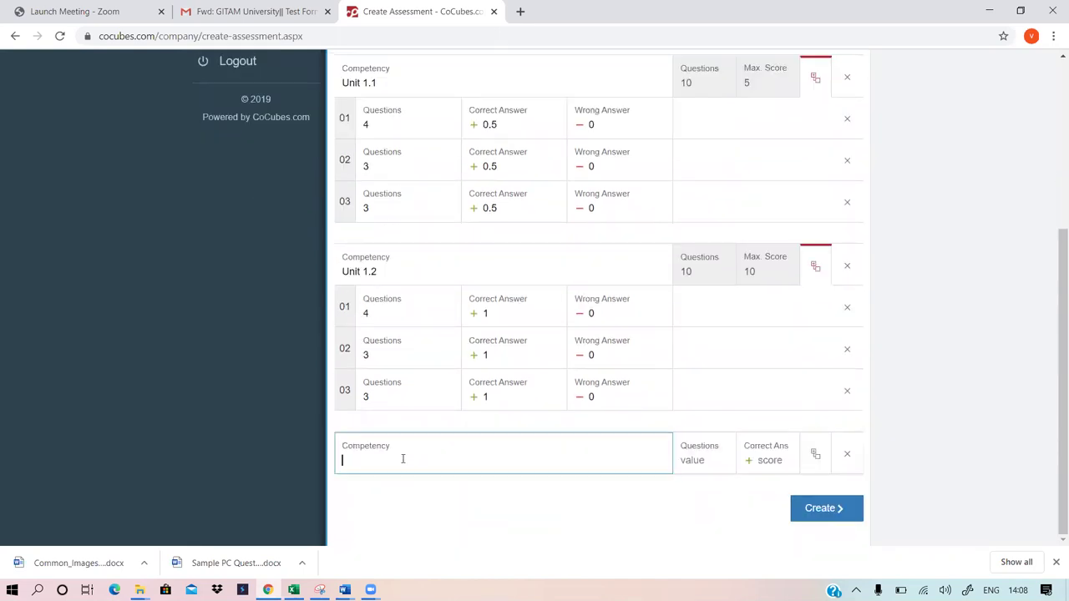
type("U")
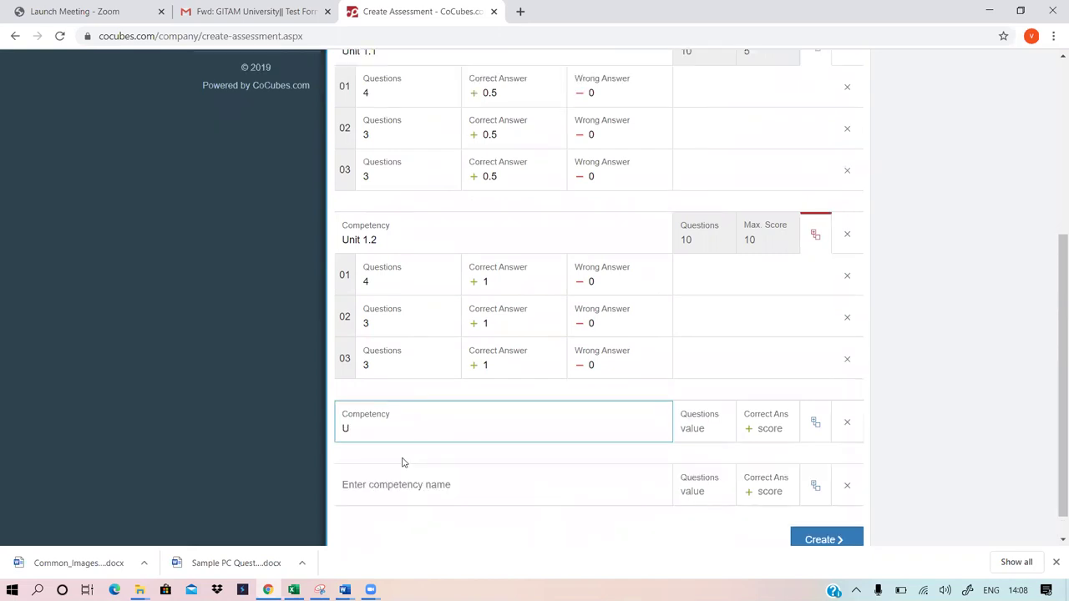
type("nit 2.1")
left_click(815, 424)
Give Unit 2.1 a first group of 4 questions and a second group of 3, each scoring 0.5 per correct answer
left_click(421, 436)
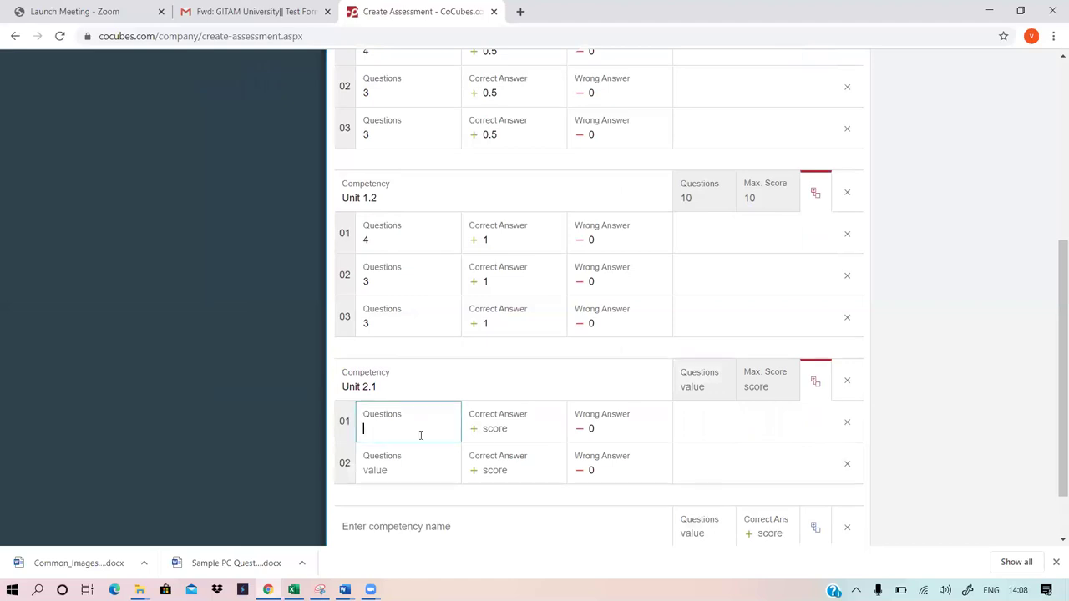
type("4")
left_click(526, 433)
type("0.5")
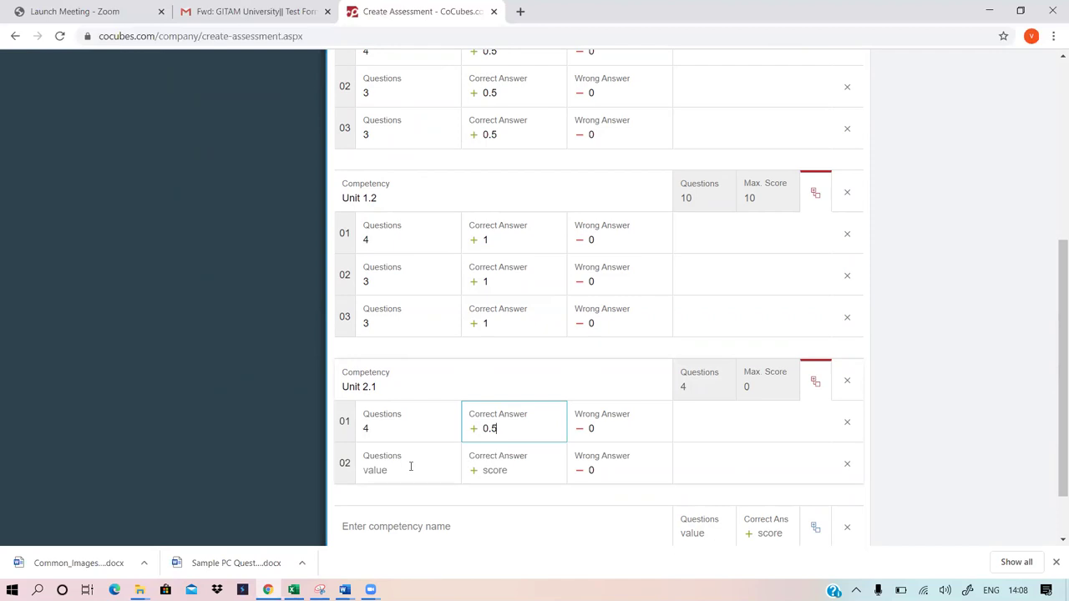
left_click(408, 470)
type("3")
left_click(508, 452)
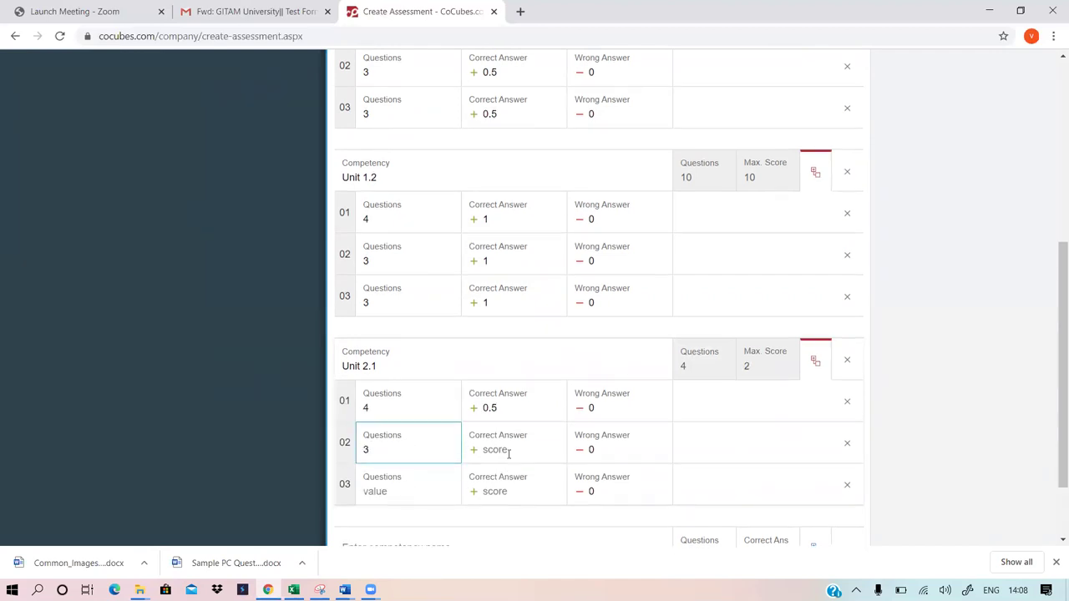
type("0.")
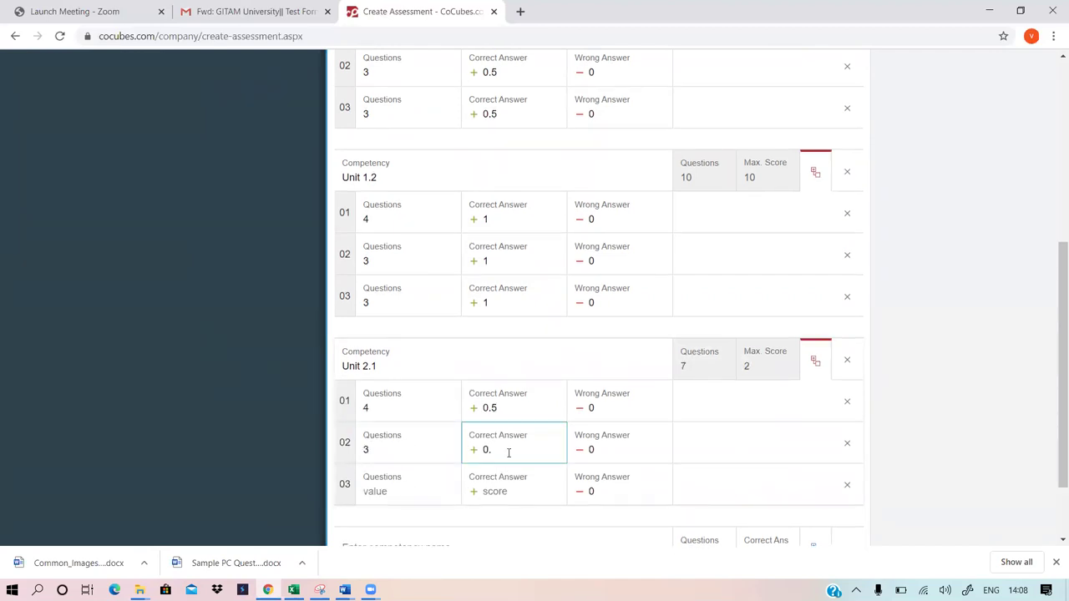
type("5")
Set Unit 2.1's third group to 3 questions at 0.5 per correct answer and remove the empty fourth group
left_click(405, 489)
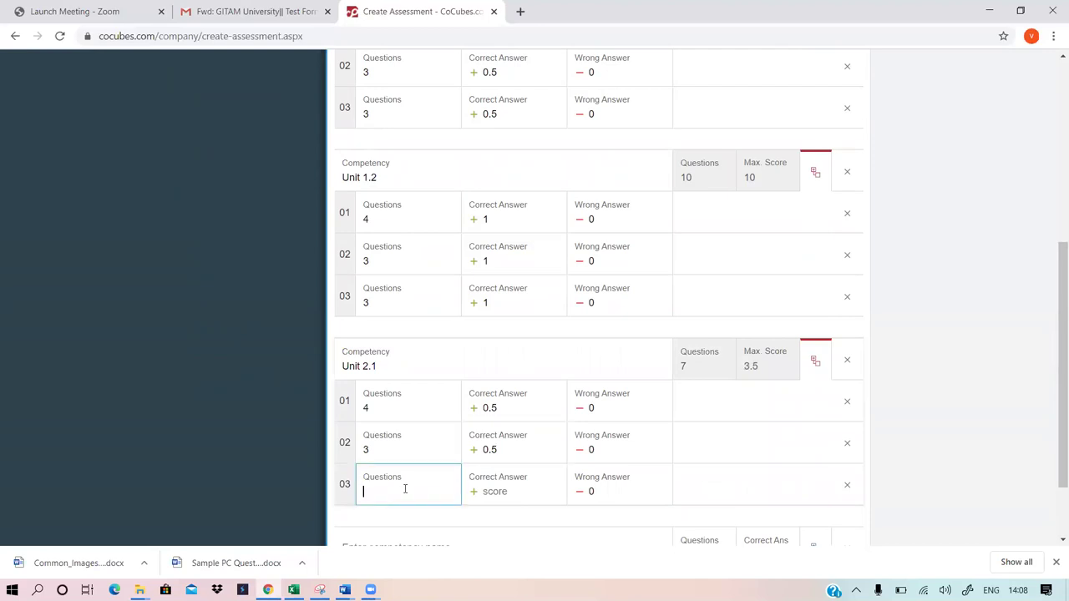
type("3")
left_click(498, 468)
type("0.5")
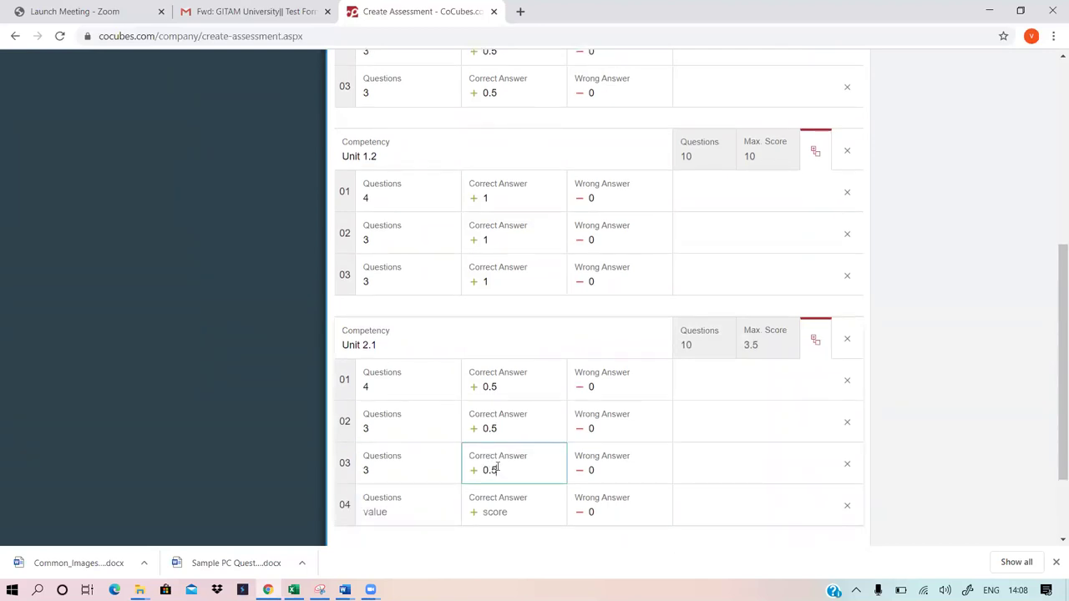
left_click(847, 507)
Name the fourth competency "Unit 2.2" and split it into separate question groups
scroll(654, 537, "down", 1)
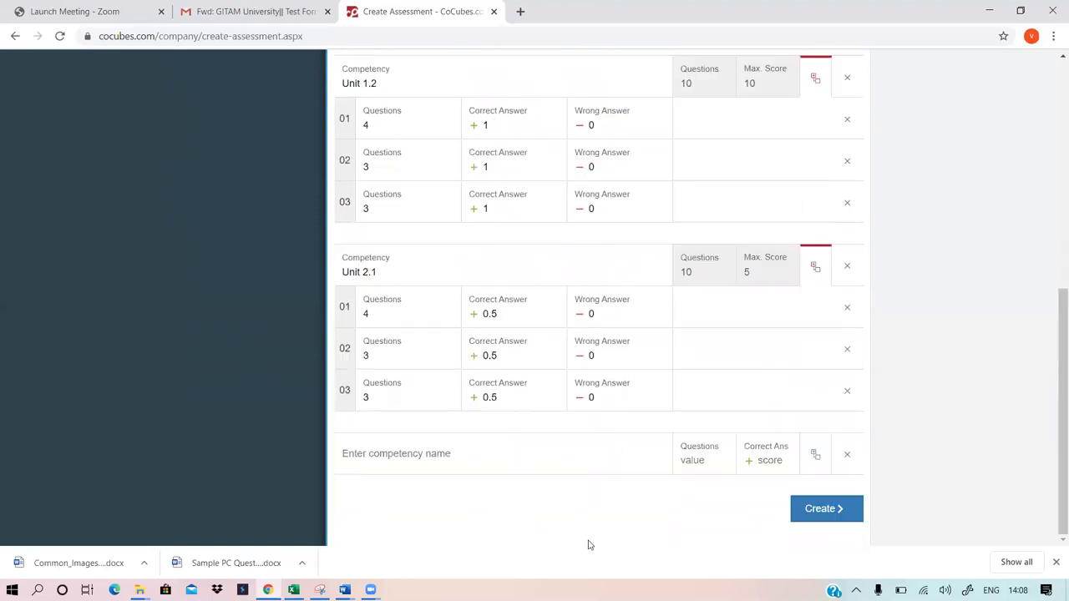
left_click(435, 458)
type("Unit ")
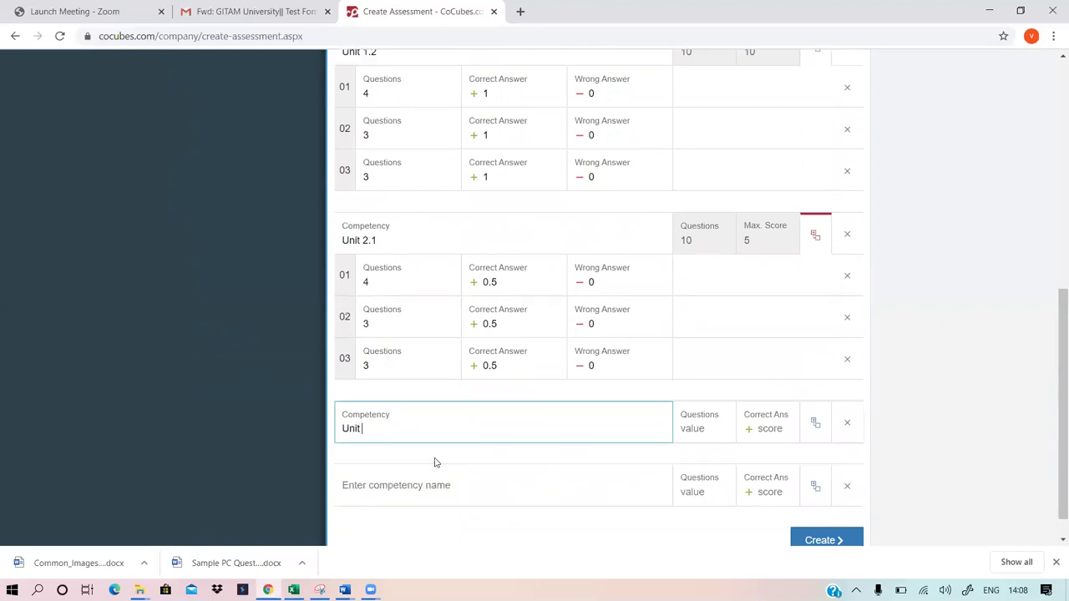
type("2.2")
left_click(817, 428)
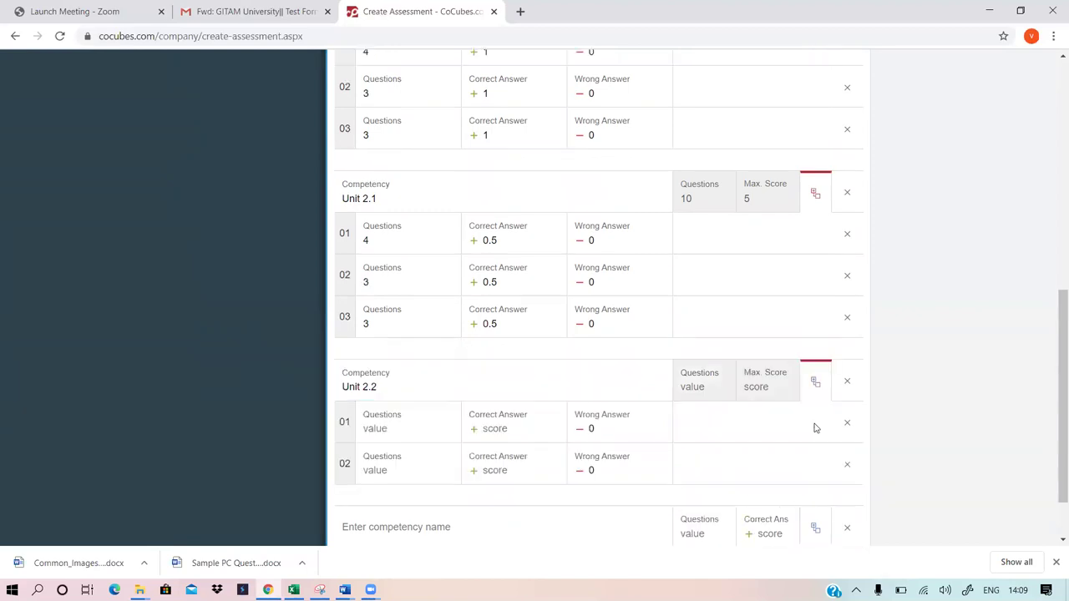
Set the question counts of Unit 2.2's three groups to 4, 3 and 3
left_click(382, 426)
type("4")
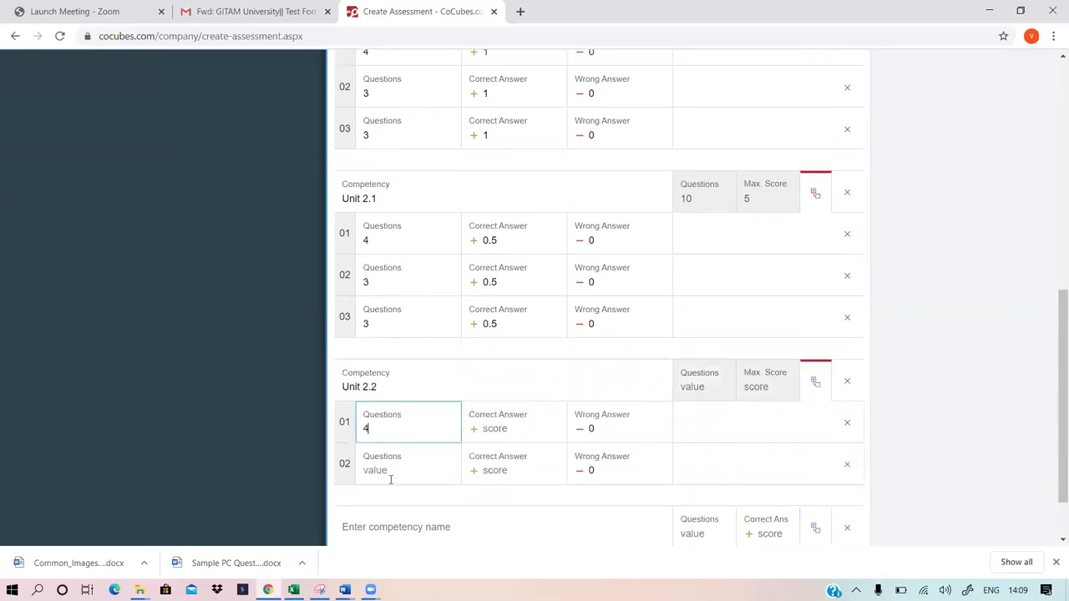
left_click(390, 474)
type("3")
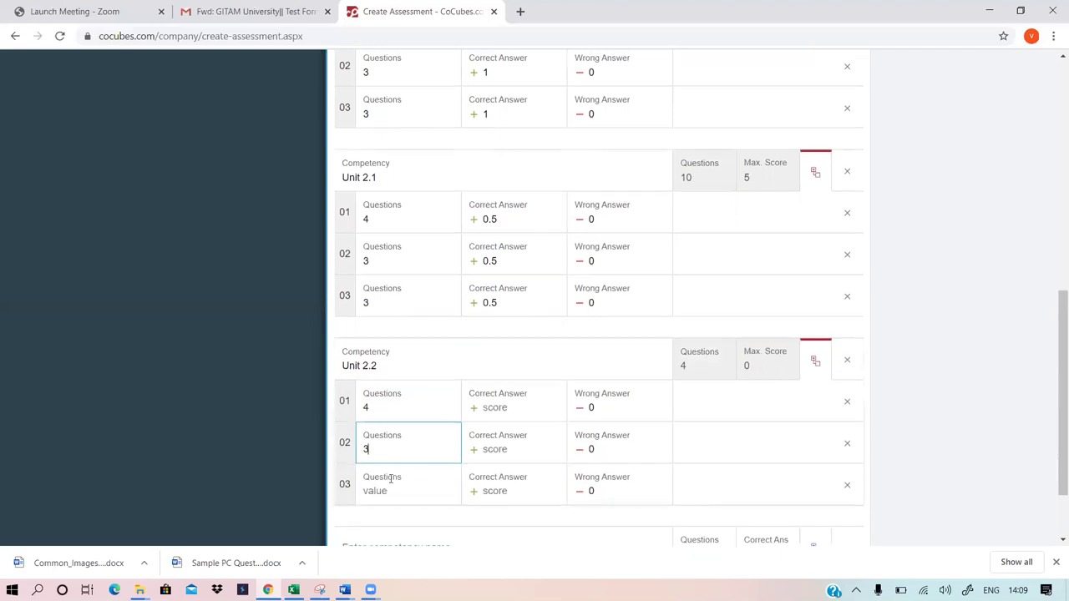
left_click(392, 486)
type("3")
Score each of Unit 2.2's three groups 1 per correct answer and remove the empty fourth group
left_click(494, 386)
type("1")
left_click(495, 428)
type("1")
left_click(491, 468)
type("1")
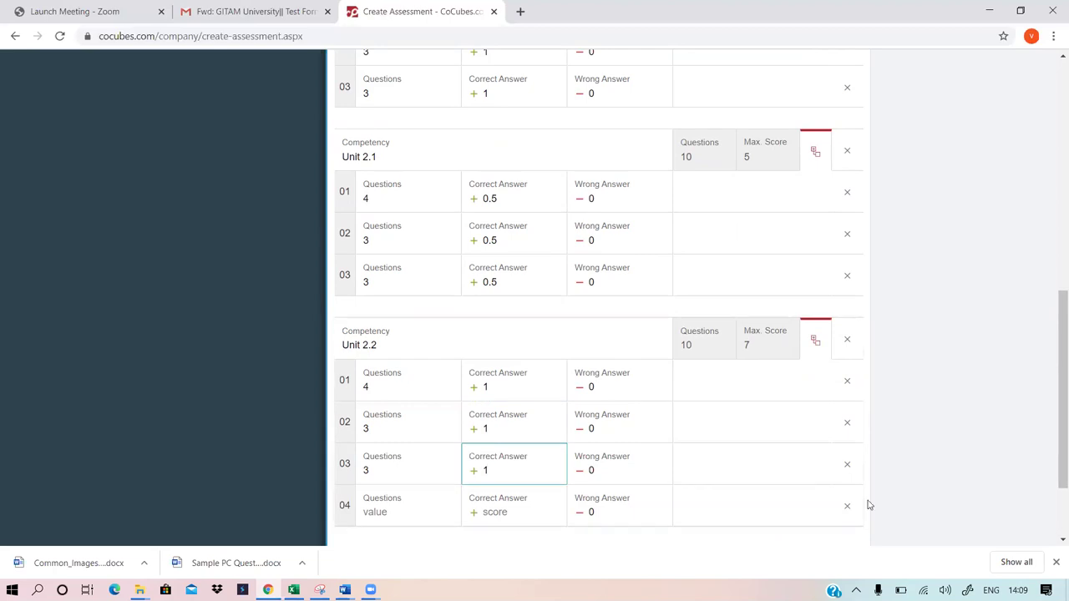
left_click(848, 507)
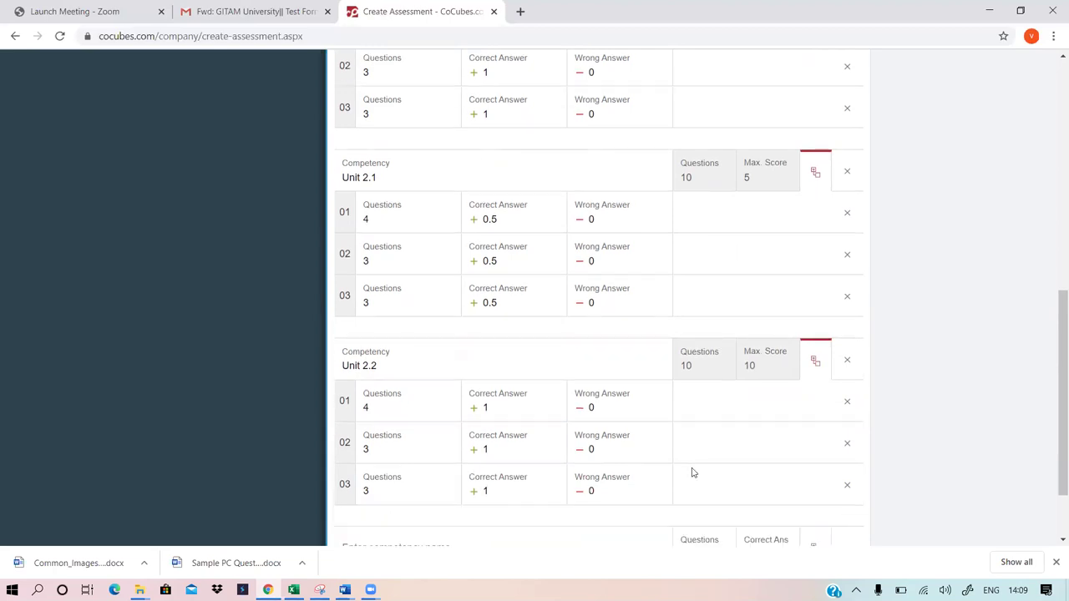
Review the assessment's overall maximum score and question total, and check the Unit 2.1 and Unit 2.2 competency names
scroll(692, 472, "up", 7)
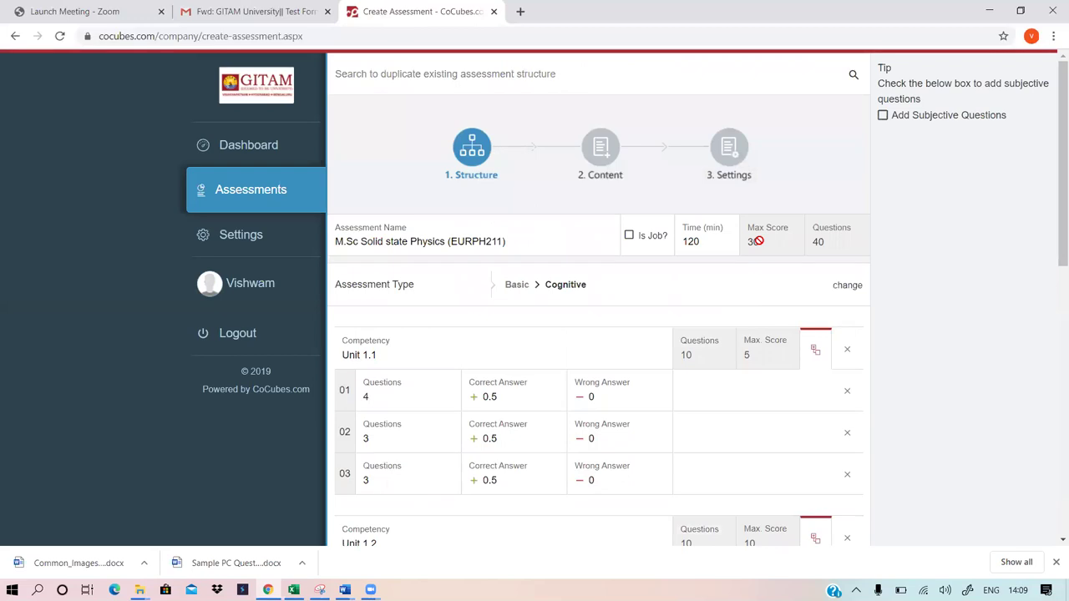
scroll(422, 417, "down", 8)
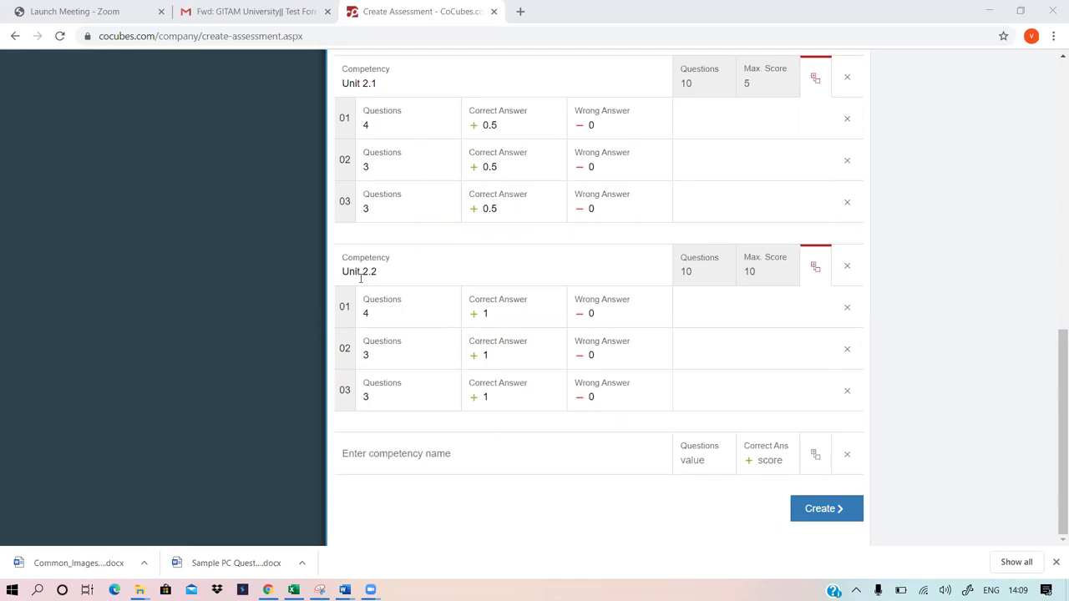
scroll(361, 278, "up", 2)
left_click_drag(372, 222, 378, 223)
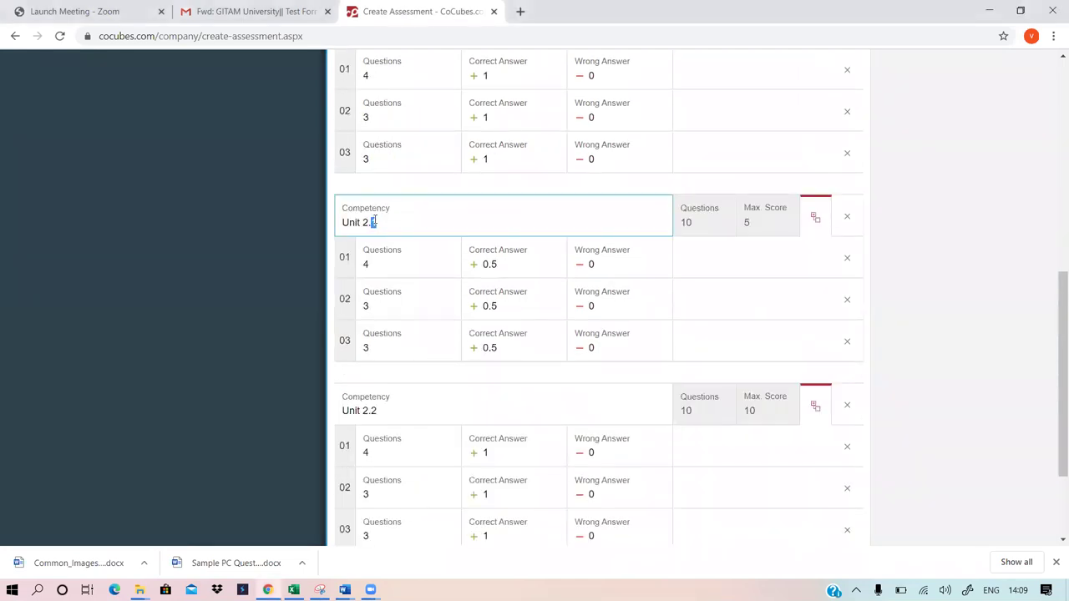
left_click_drag(371, 411, 395, 403)
left_click(392, 412)
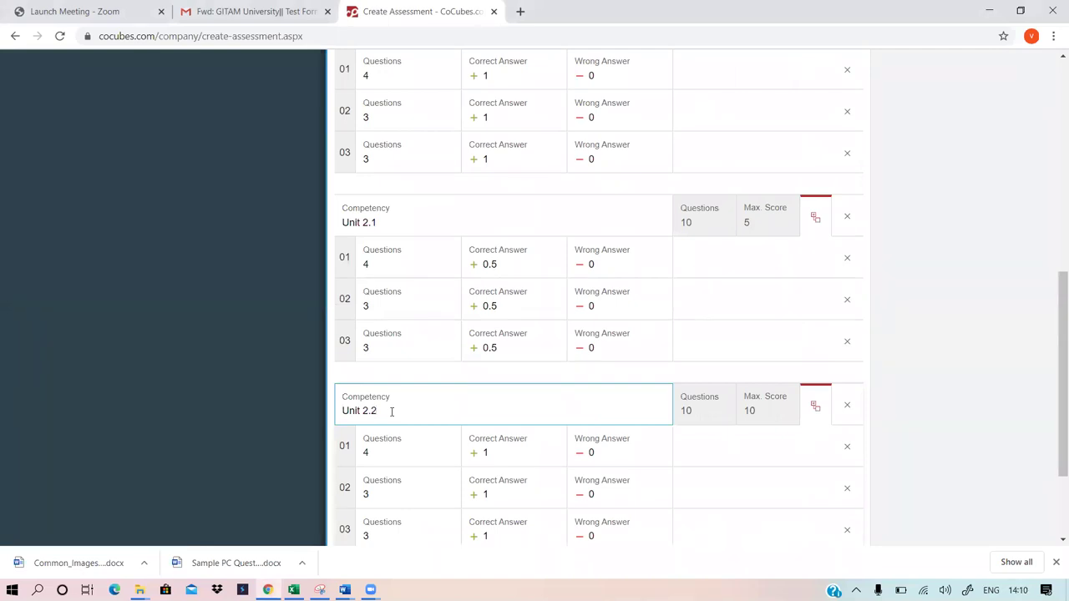
Create the assessment from the finished structure and look over the question subgroups listed for each unit
scroll(391, 411, "down", 1)
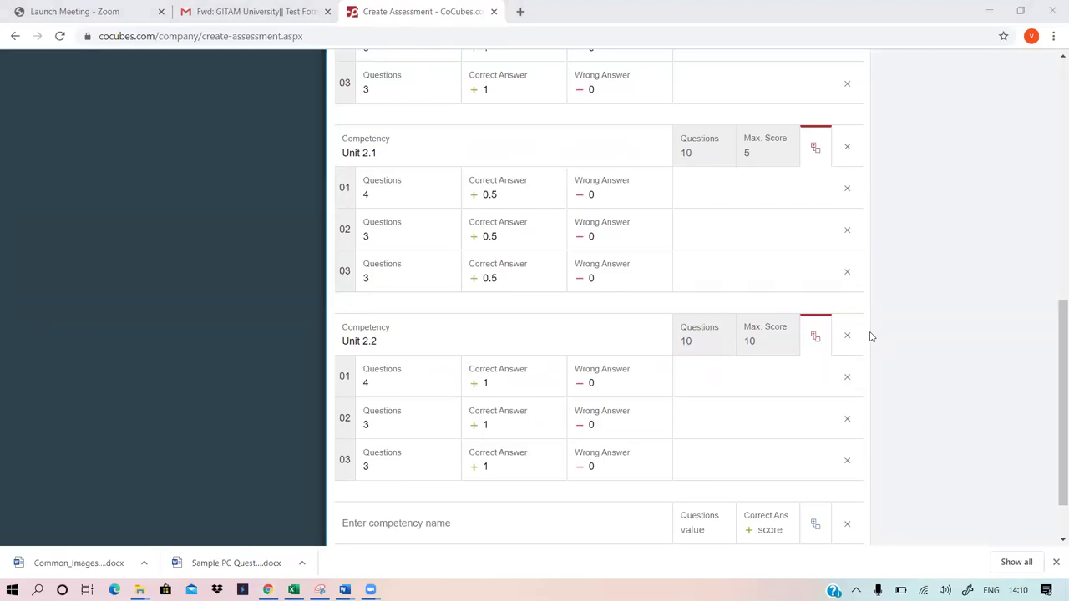
scroll(870, 337, "down", 1)
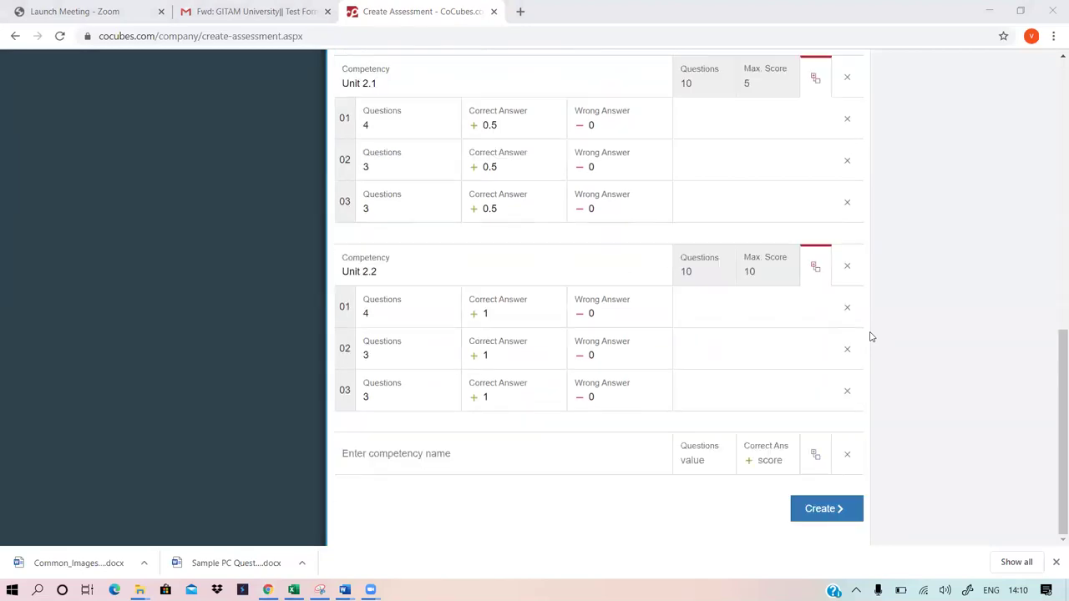
left_click(809, 511)
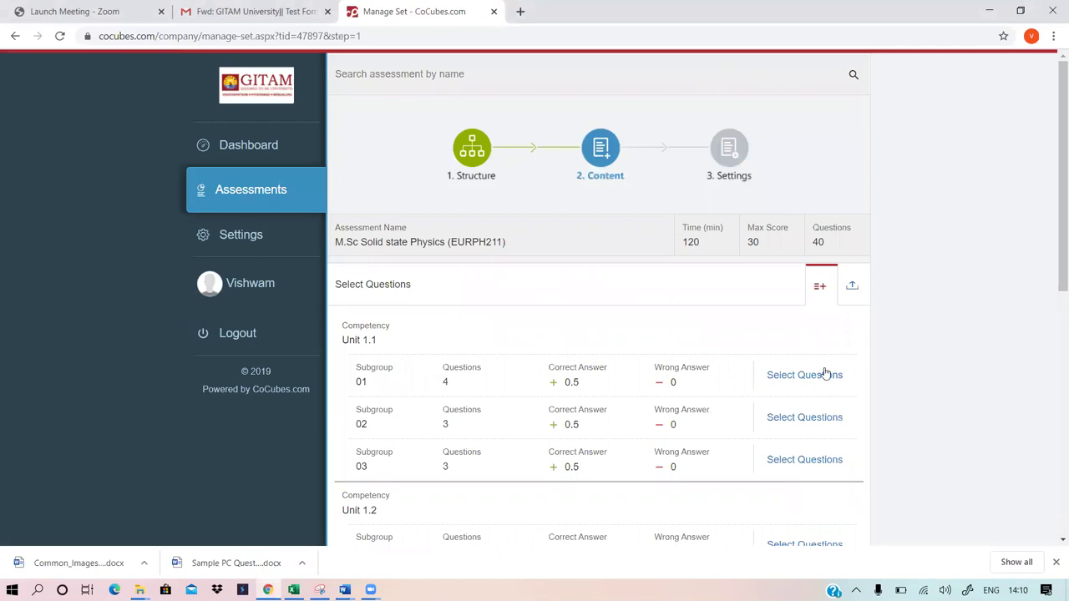
scroll(825, 373, "down", 5)
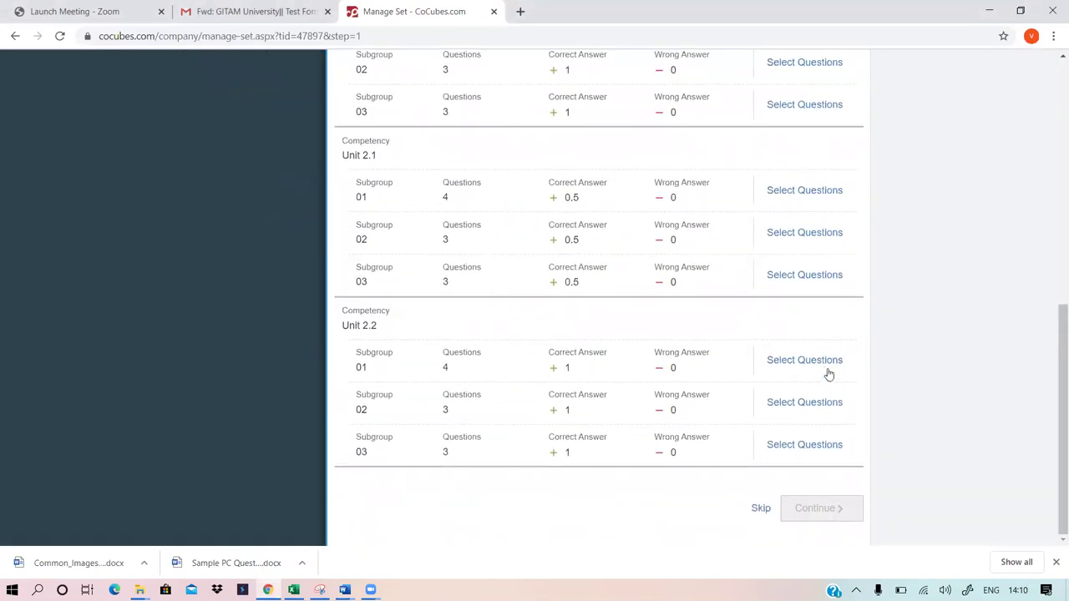
scroll(833, 444, "up", 5)
scroll(836, 444, "up", 2)
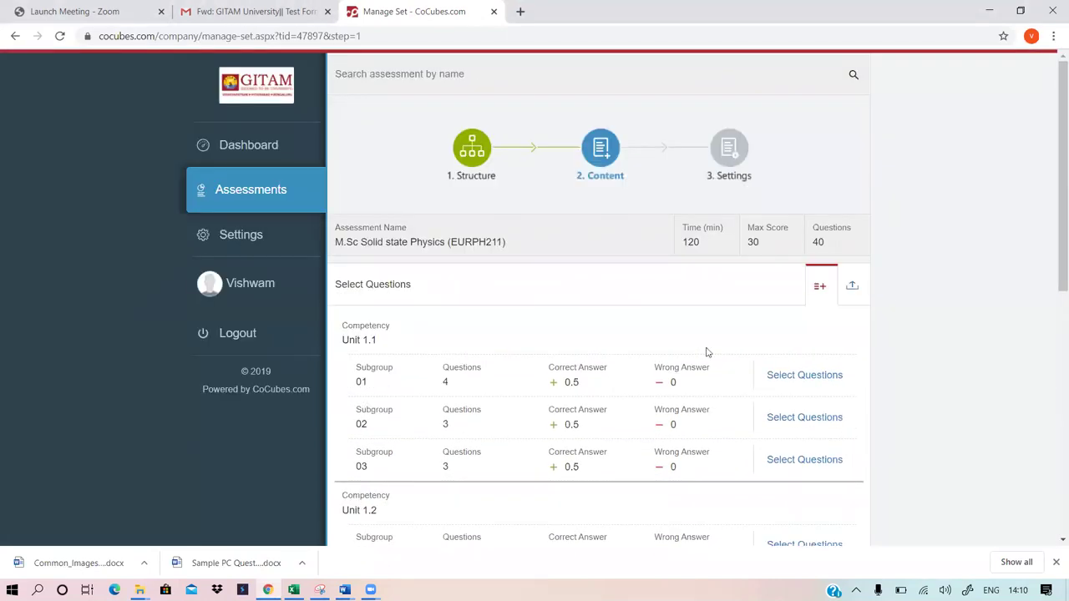
Switch the assessment content to bulk upload, download the question template and open the downloaded workbook in Excel
left_click(852, 288)
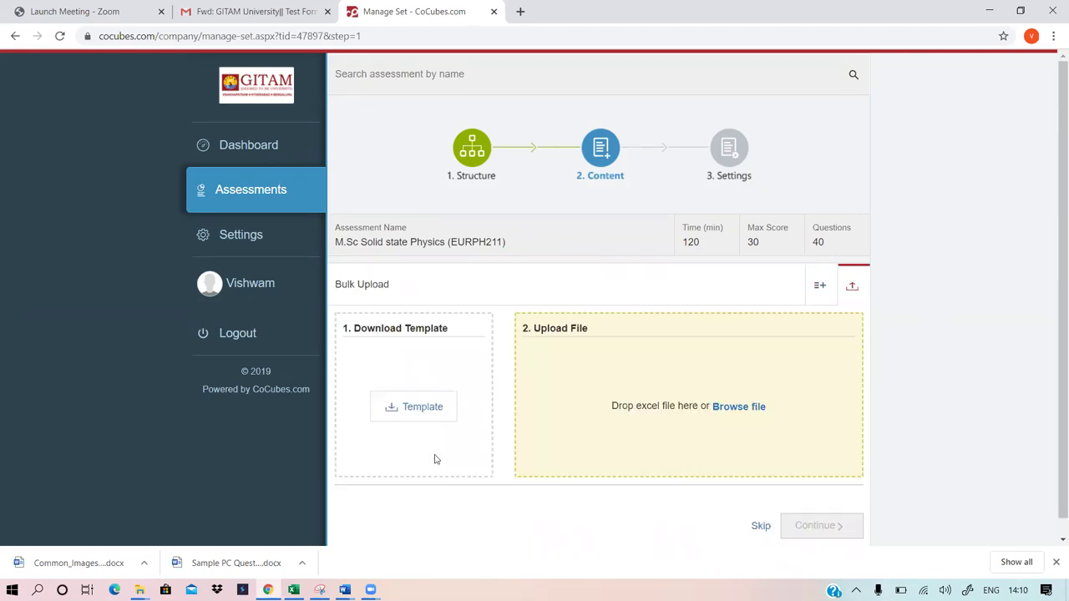
left_click(422, 408)
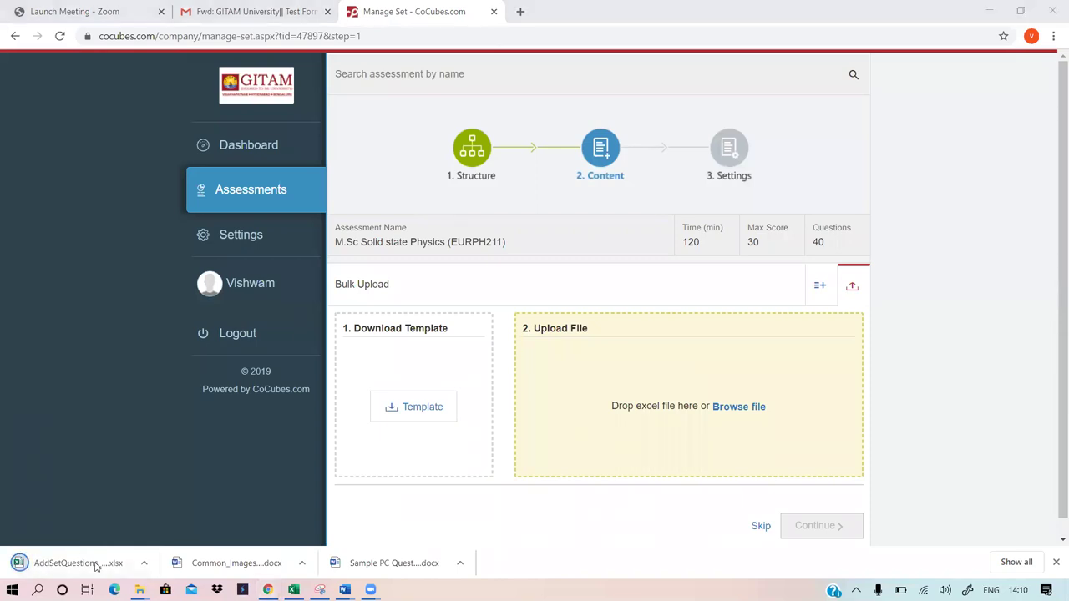
left_click(95, 567)
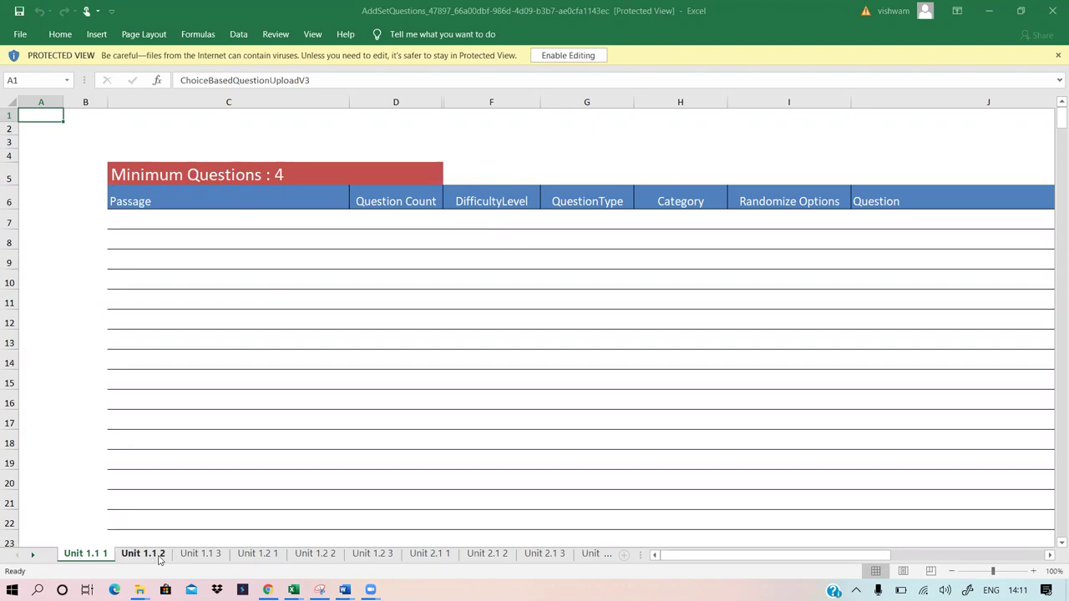
Look through the template's sheets from Unit 1.1 2 to Unit 2.1 1 and enable editing of the workbook
left_click(160, 558)
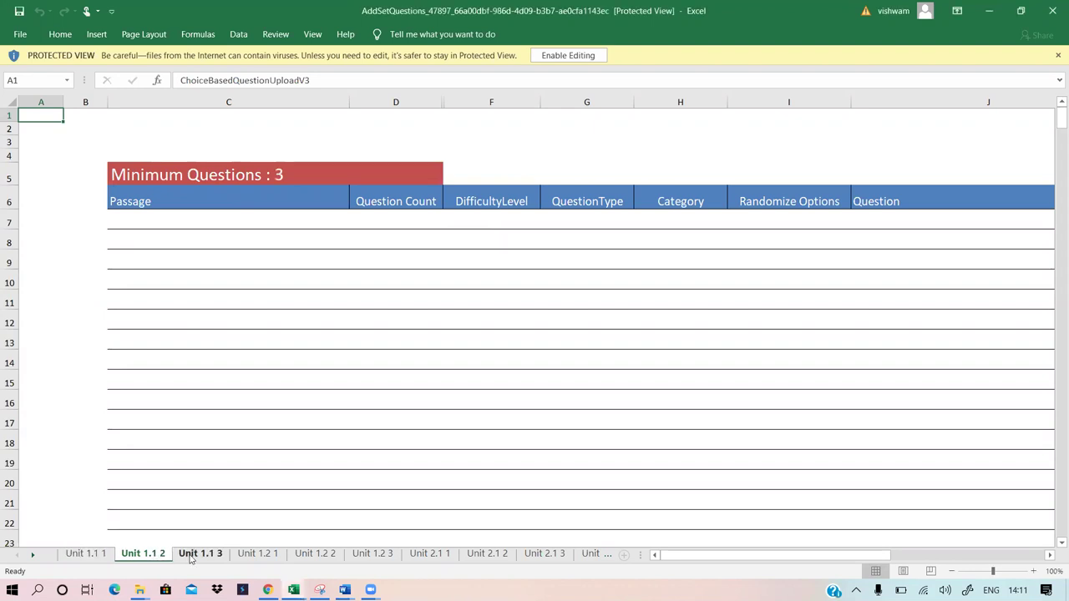
left_click(191, 558)
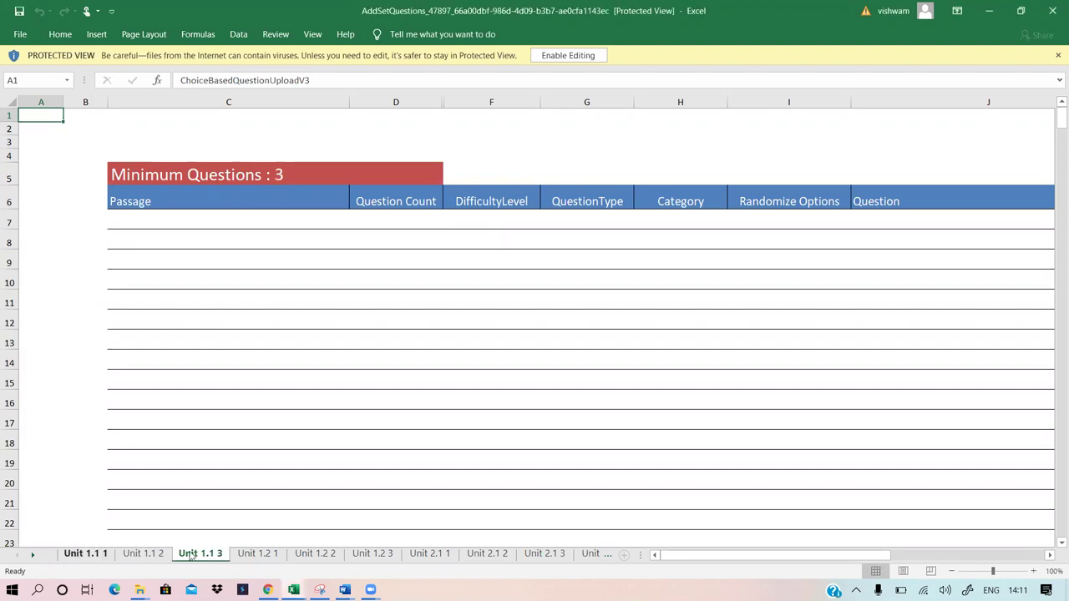
left_click(272, 558)
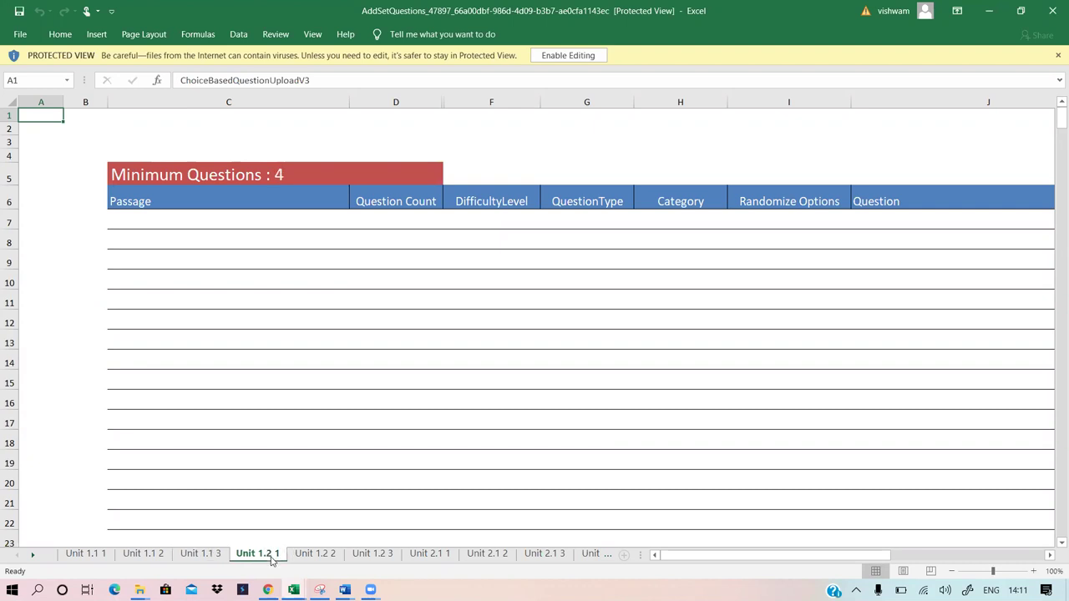
left_click(333, 558)
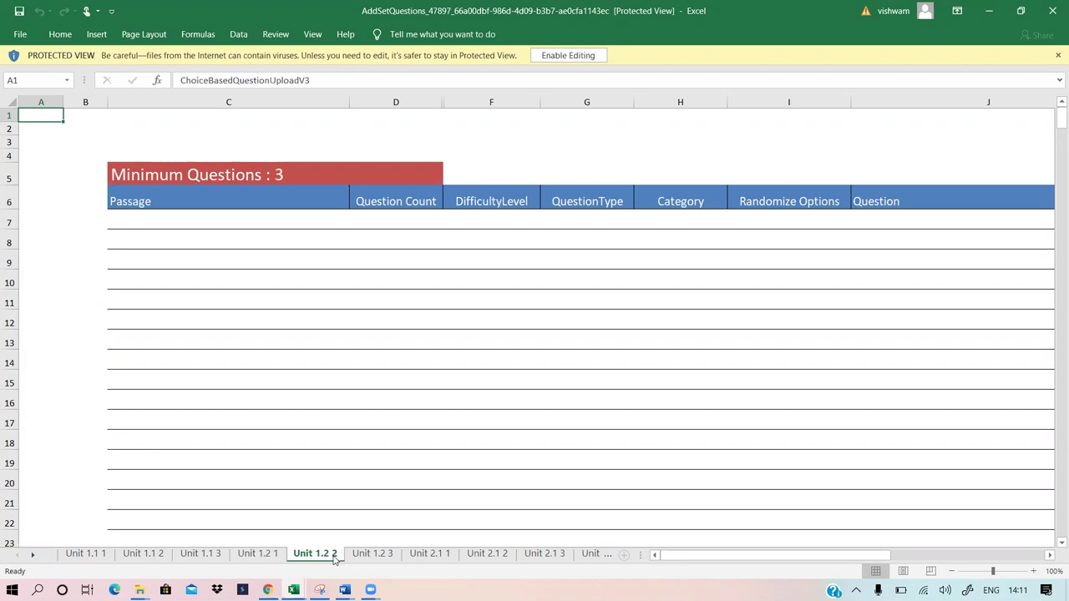
left_click(370, 555)
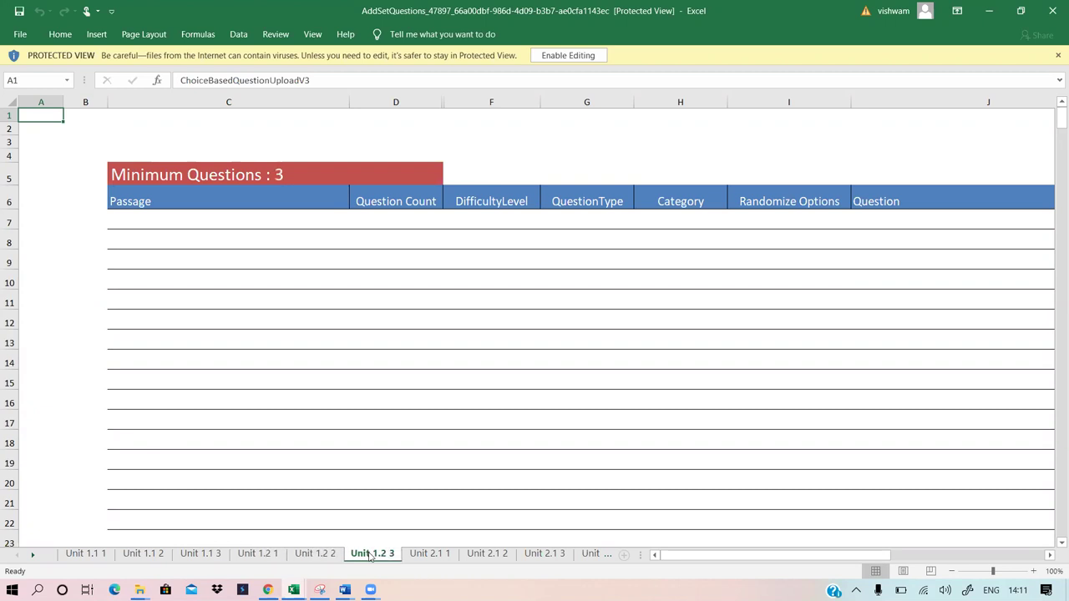
left_click(433, 556)
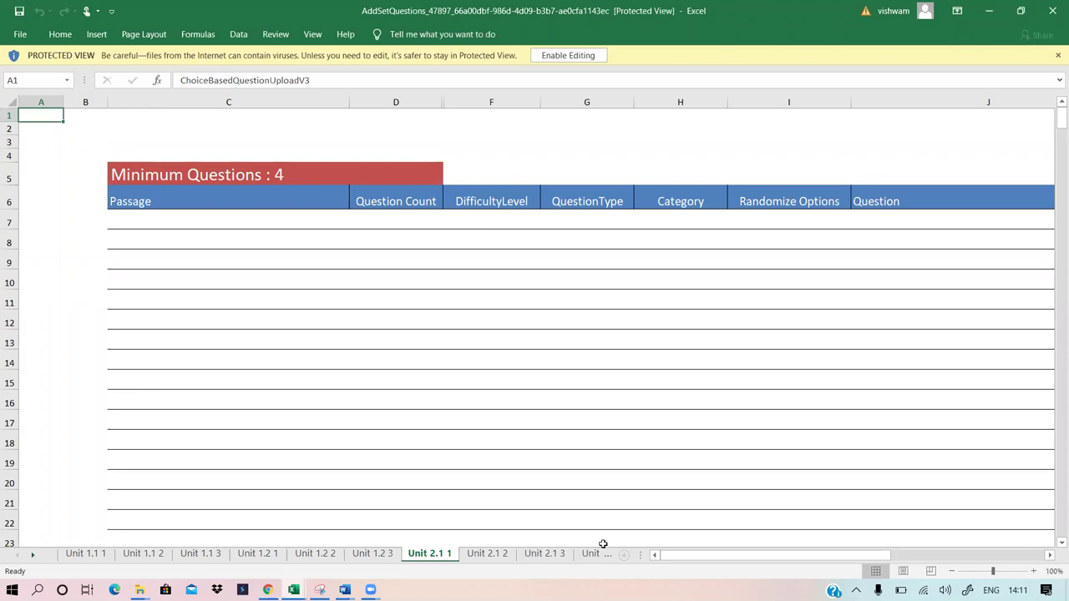
left_click(568, 55)
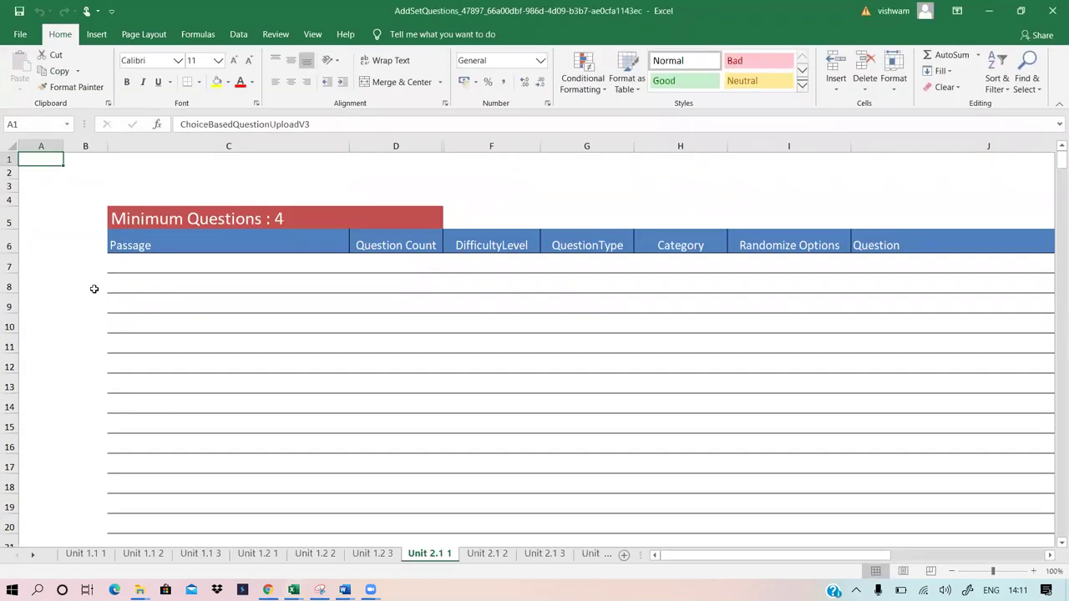
left_click_drag(747, 558, 709, 562)
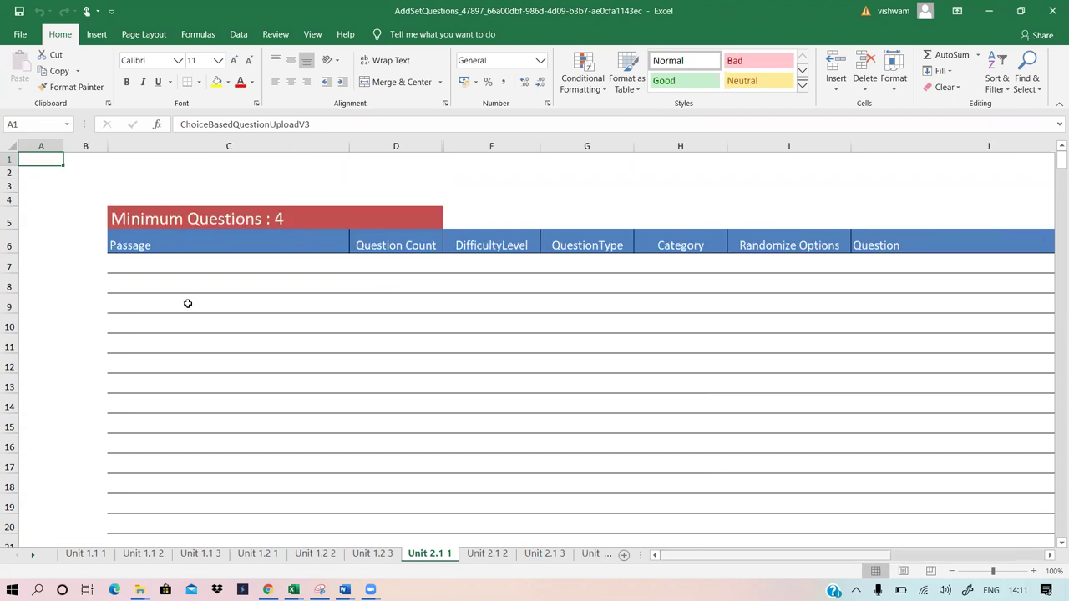
On the Unit 1.1 1 sheet, leave Passage and Question Count blank in row 7 and set its DifficultyLevel to 1
left_click(95, 553)
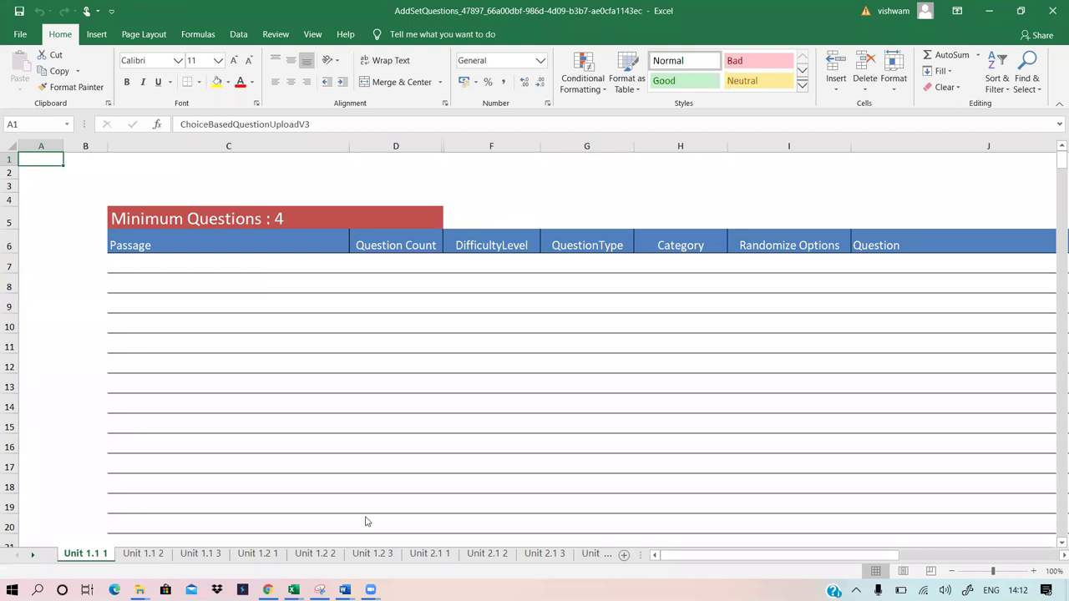
left_click(154, 260)
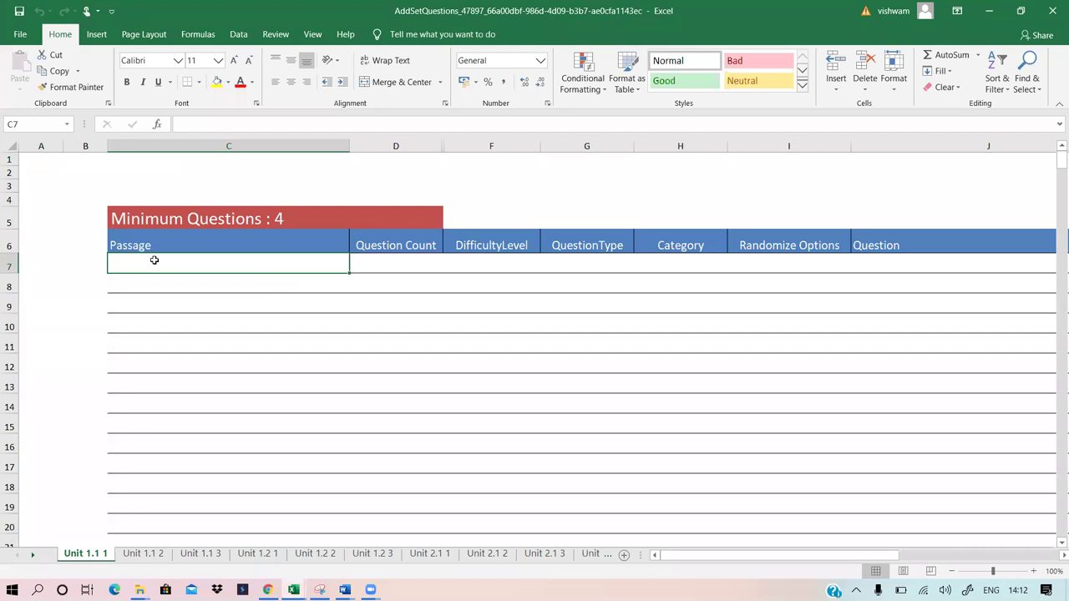
left_click(404, 263)
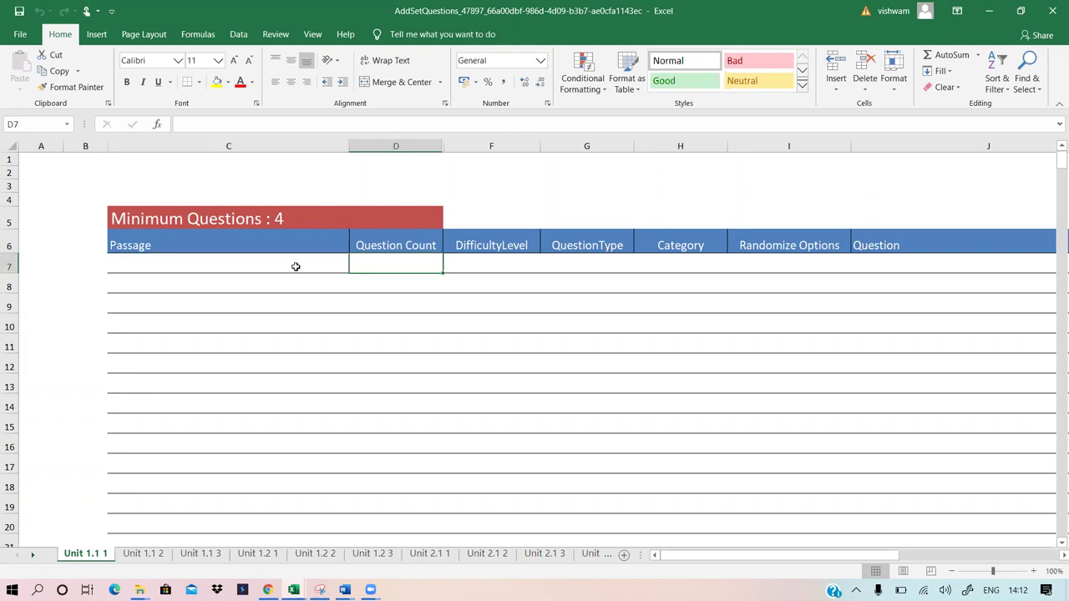
key("shift+Left")
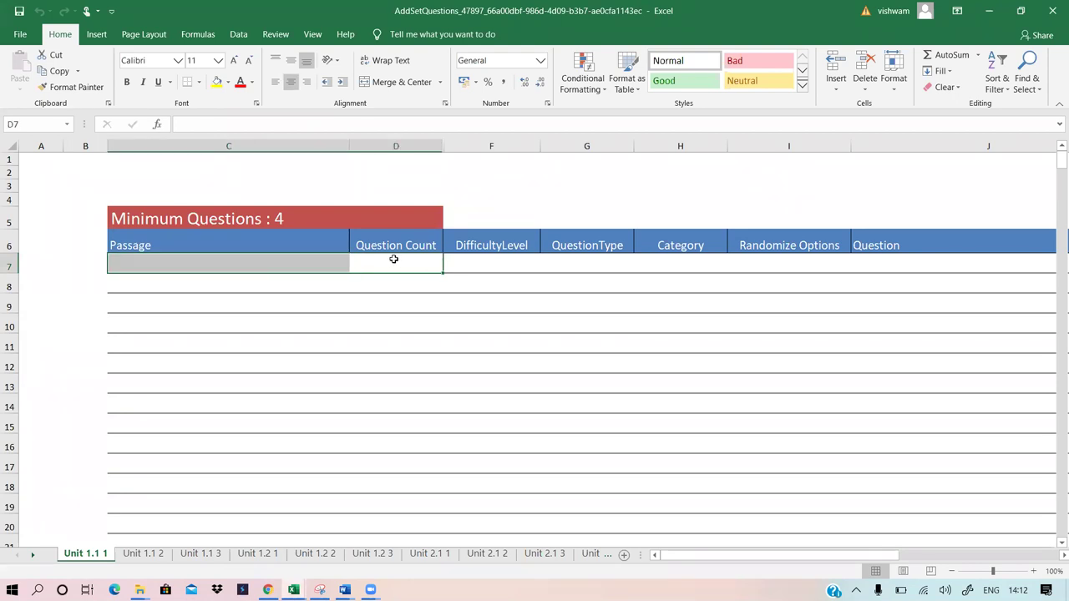
left_click(489, 263)
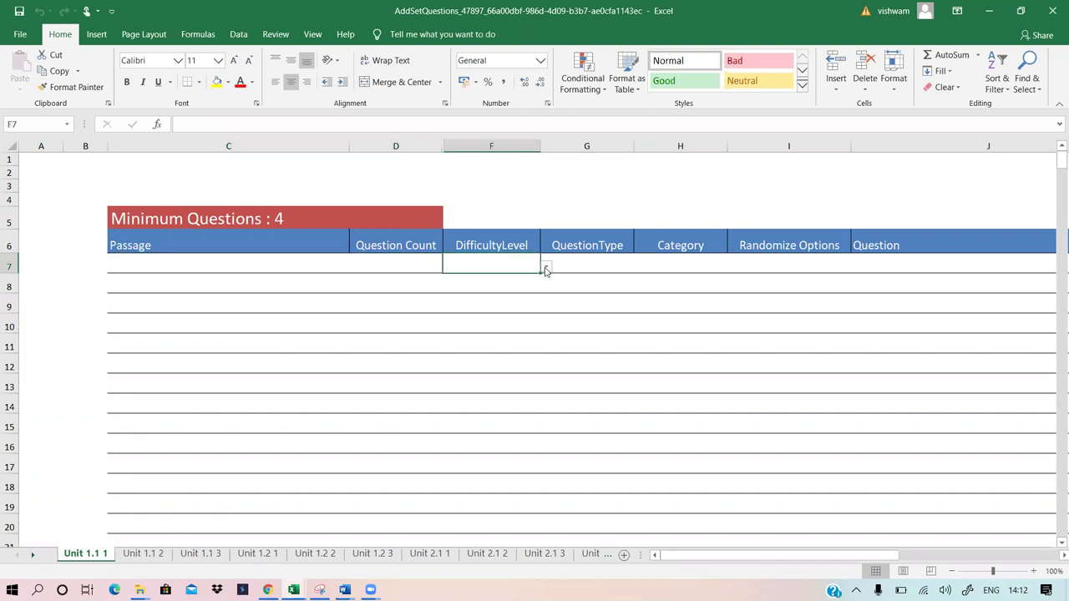
left_click(546, 267)
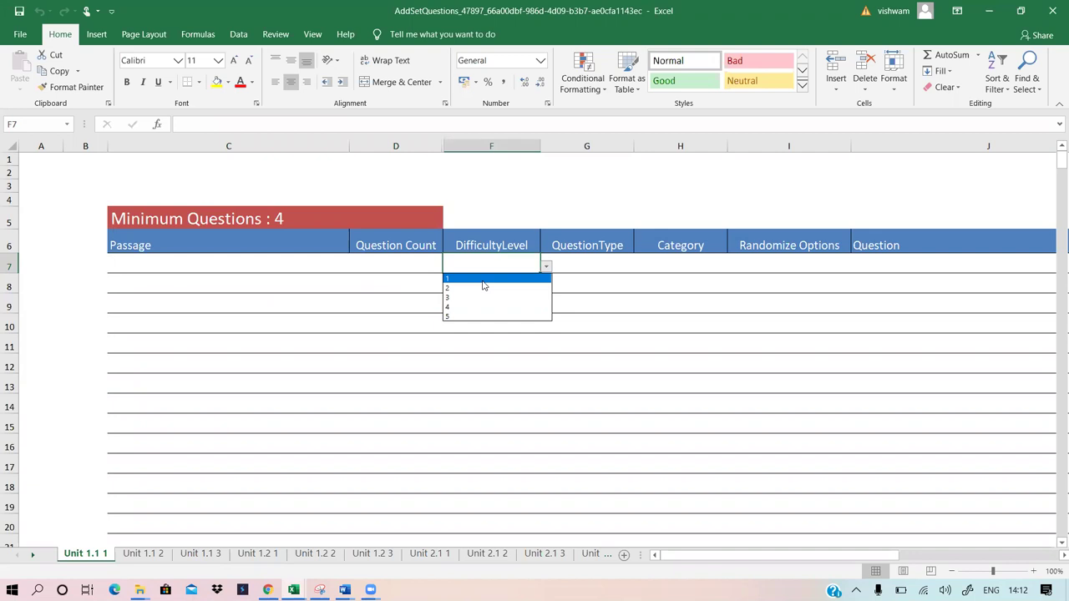
left_click(483, 279)
Set the row 7 question's QuestionType to SingleCorrectAnswer and its Category to Technical
left_click(587, 262)
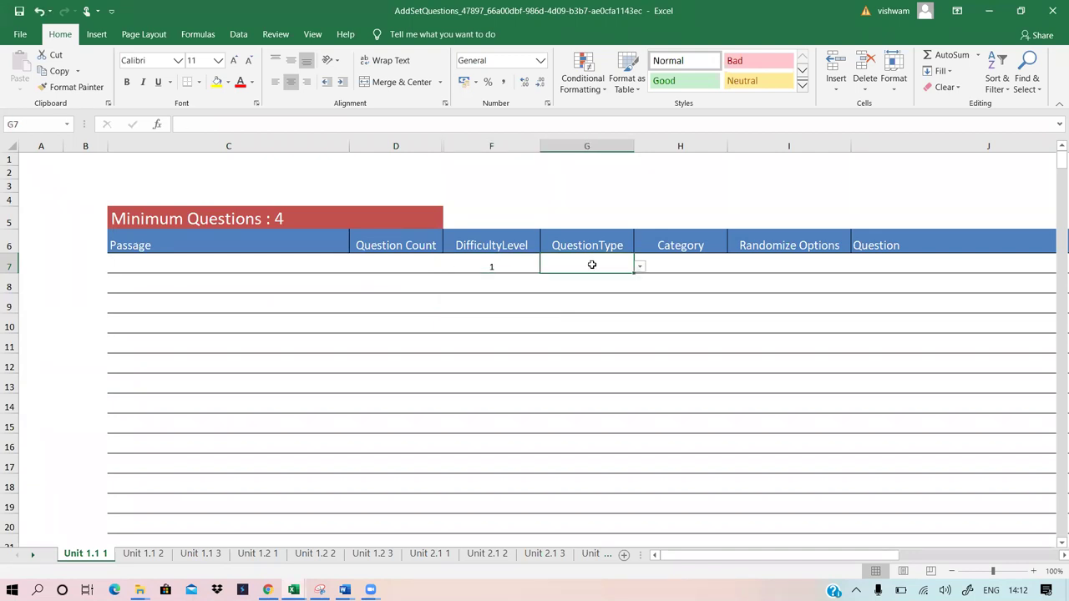
left_click(639, 267)
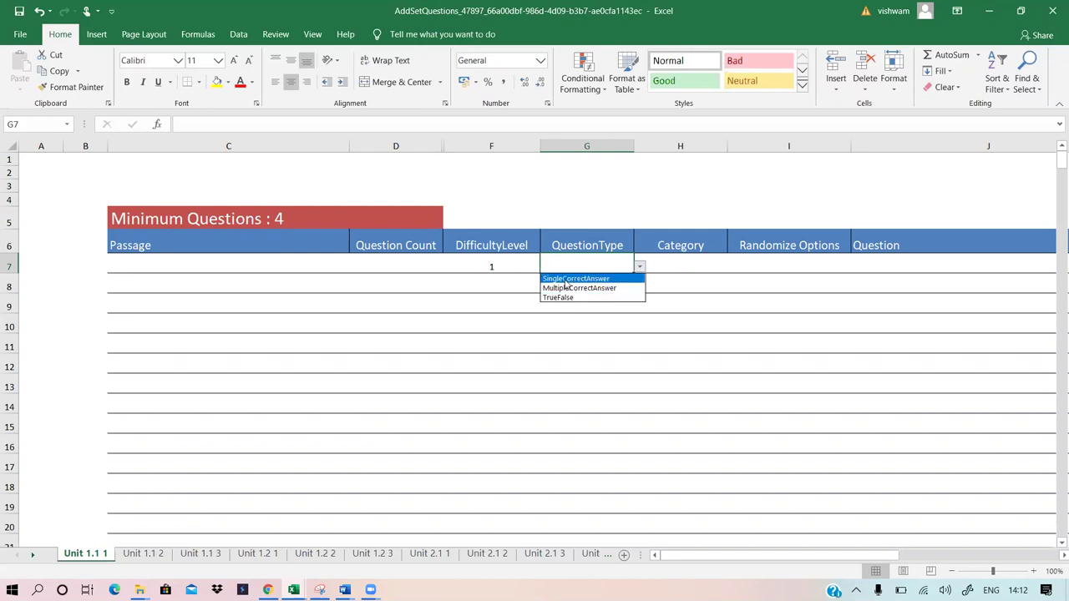
left_click(565, 281)
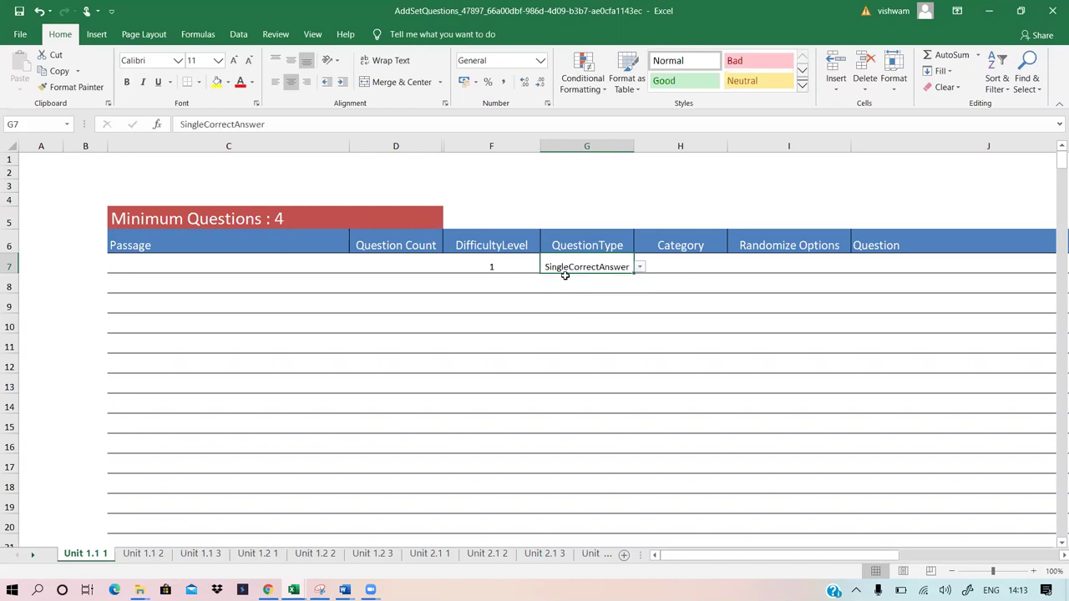
left_click(683, 264)
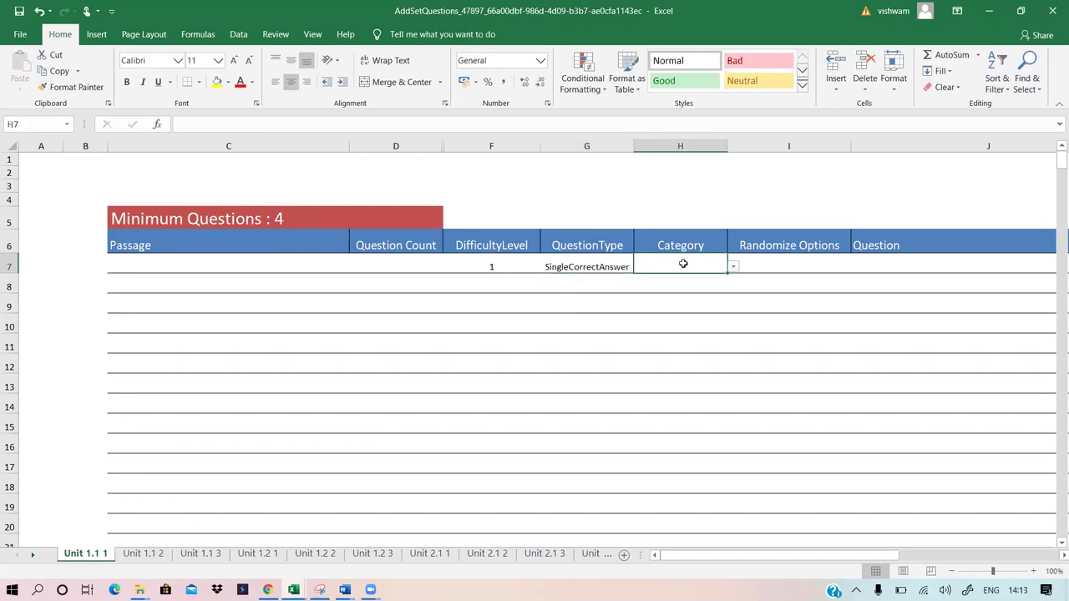
left_click(734, 267)
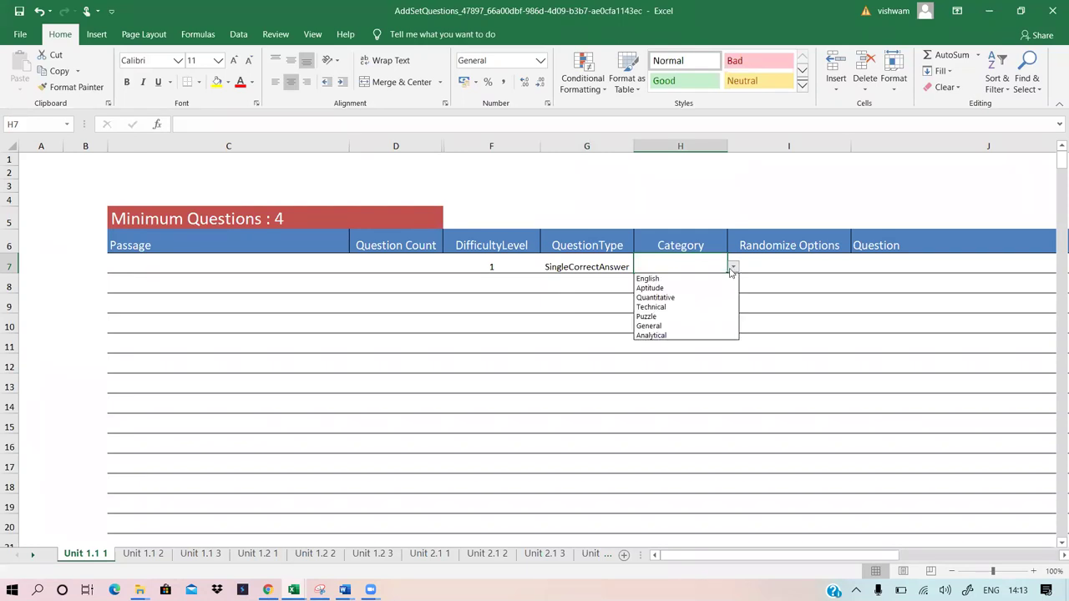
left_click(659, 308)
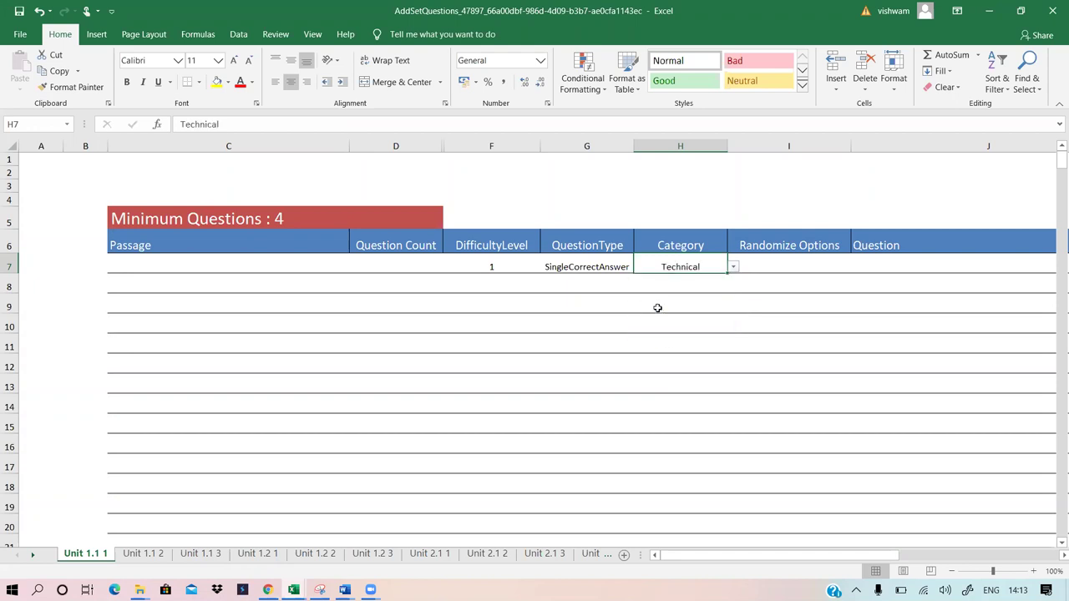
Set Randomize Options to TRUE for the question in row 7
left_click(786, 265)
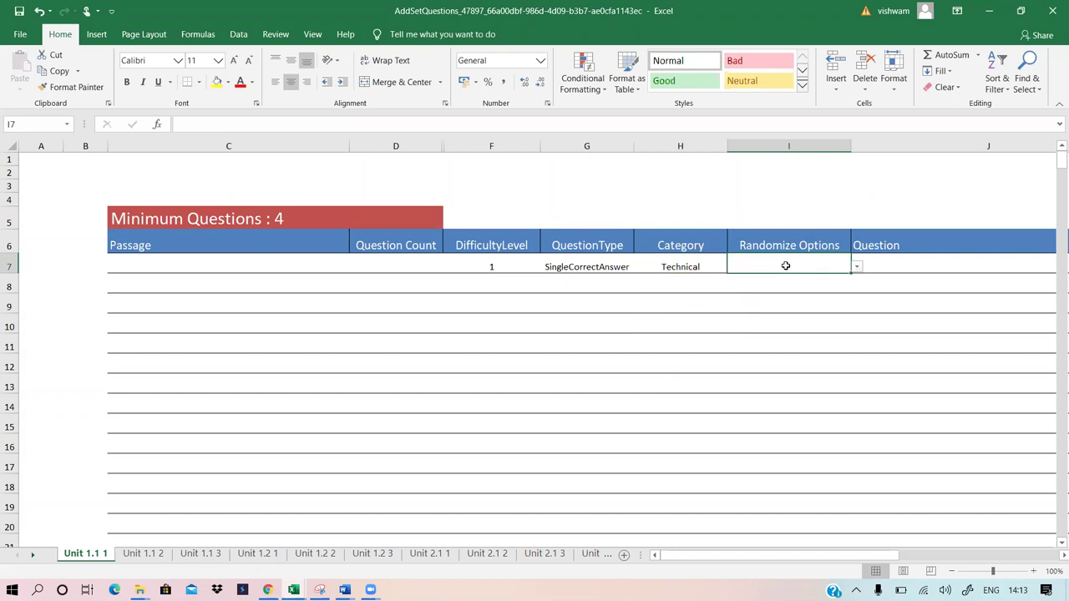
left_click(860, 268)
left_click(777, 278)
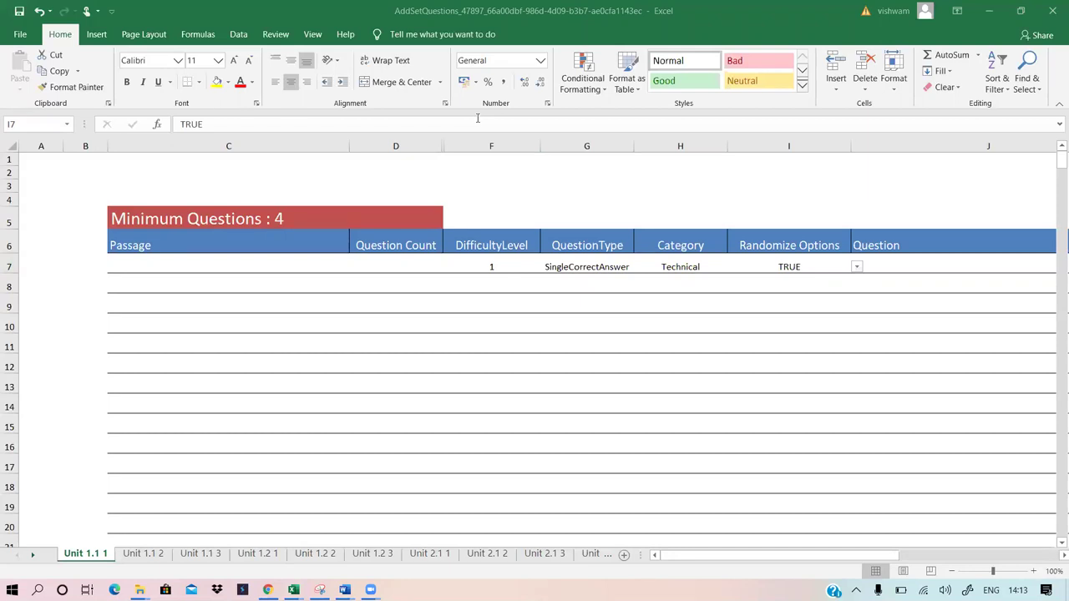
Switch Randomize Options in row 7 to FALSE and back to TRUE
left_click(836, 267)
left_click(856, 267)
left_click(830, 286)
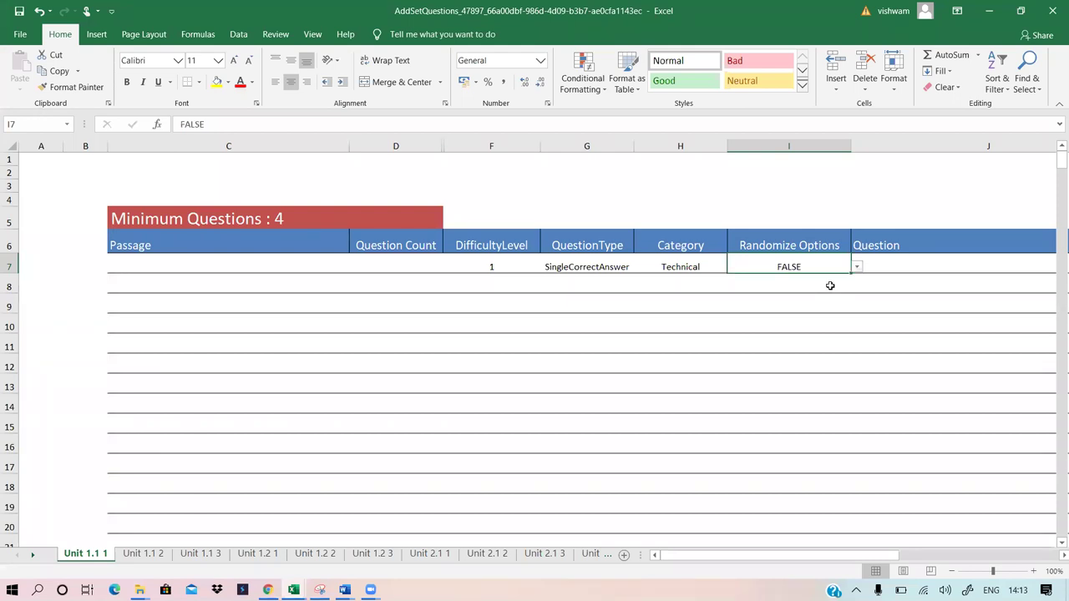
left_click(857, 267)
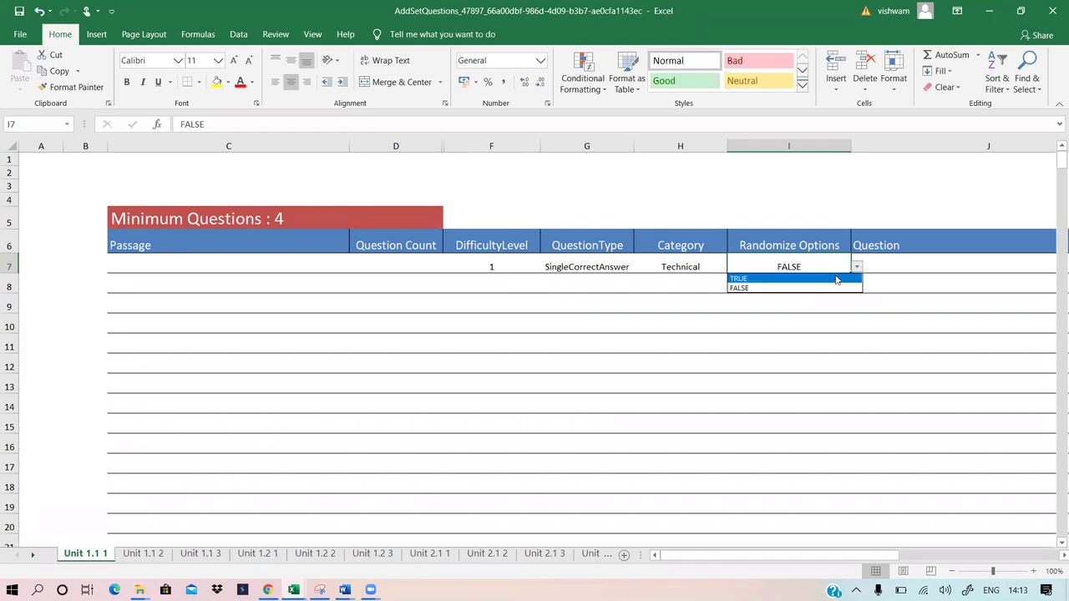
left_click(831, 275)
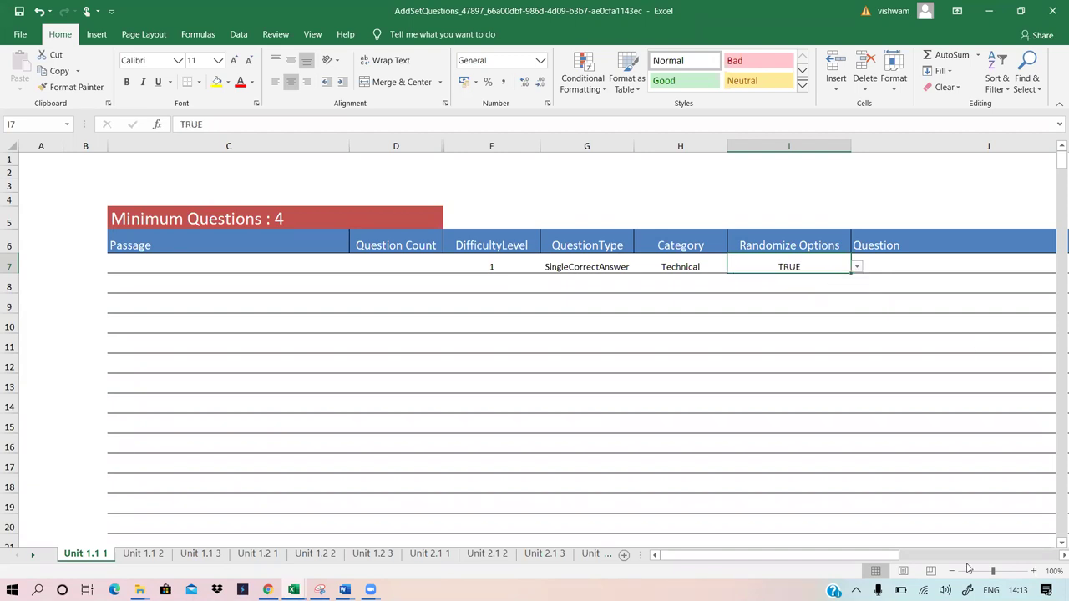
Switch to the USEMT EURPH101part B Word document and copy the text of question 15 about a magnet falling through a solenoid
left_click_drag(885, 556, 961, 563)
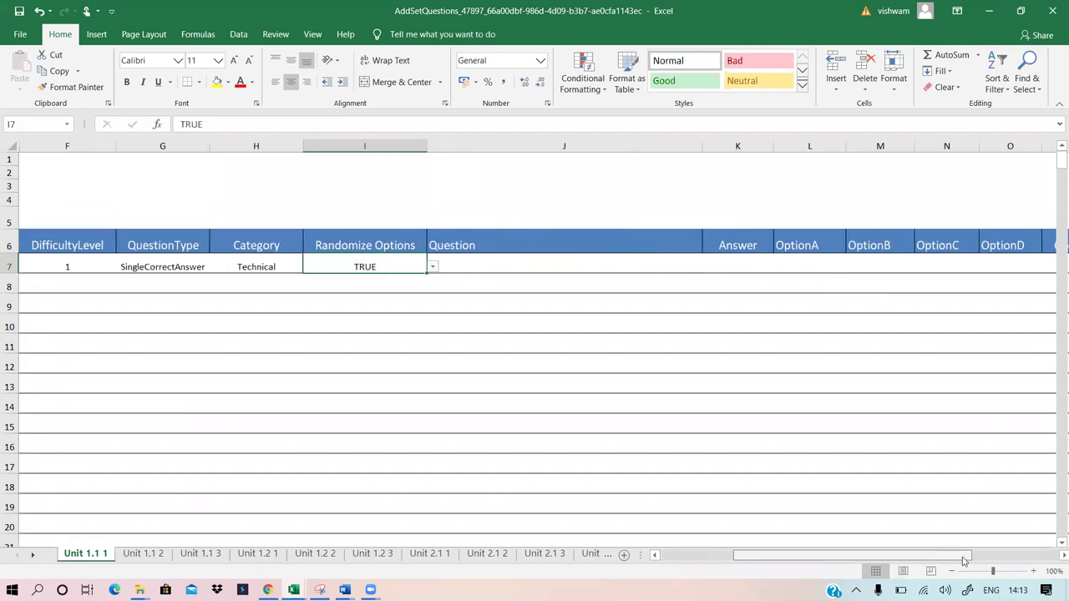
left_click(516, 266)
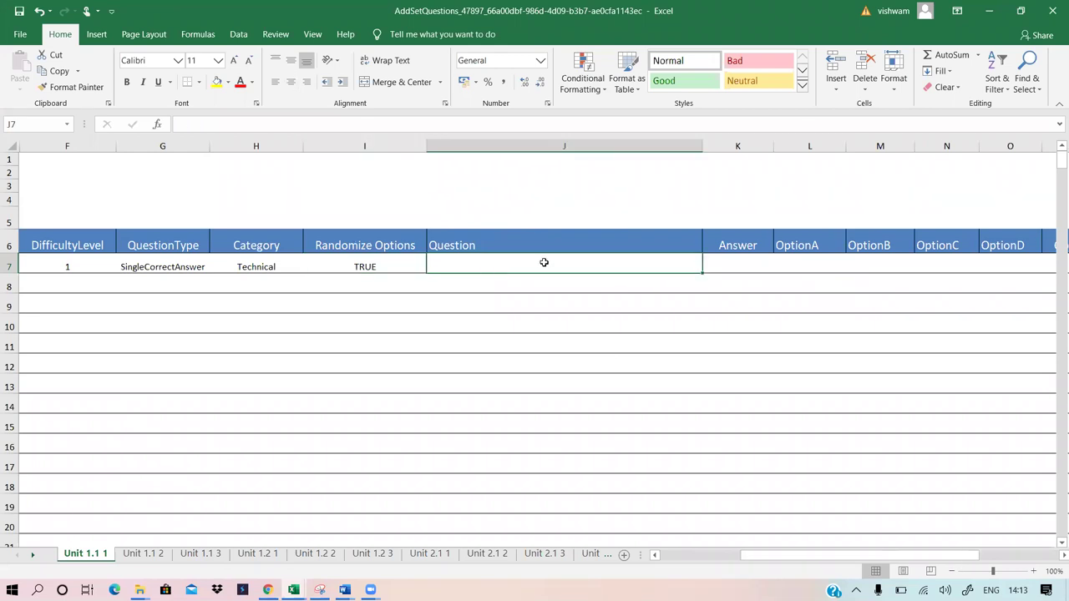
left_click(344, 589)
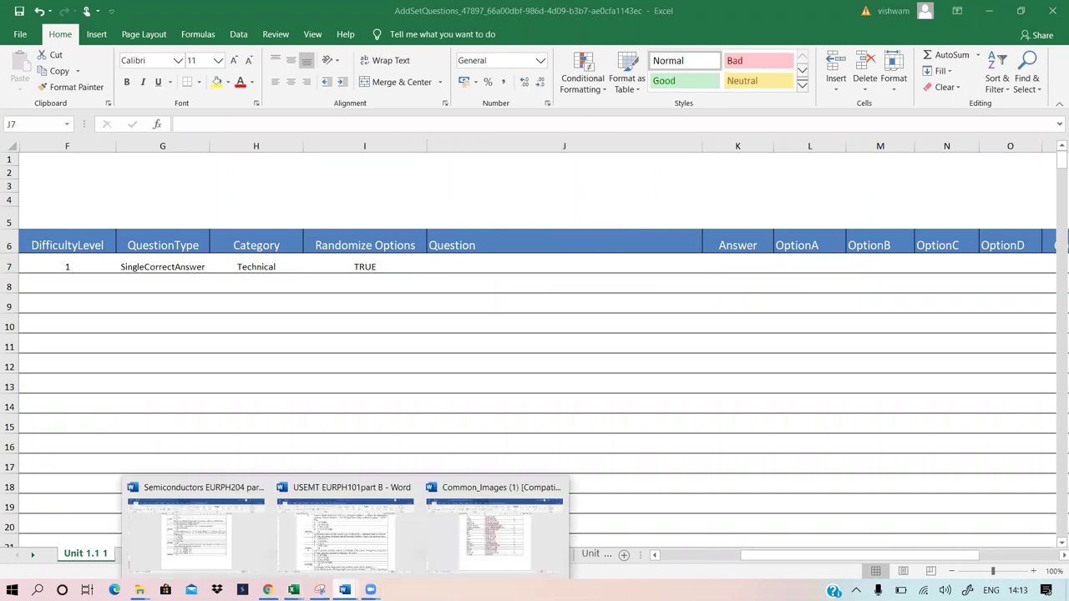
left_click(350, 535)
scroll(394, 361, "up", 3)
scroll(395, 359, "down", 2)
scroll(395, 359, "down", 12)
scroll(395, 361, "down", 14)
scroll(396, 361, "down", 14)
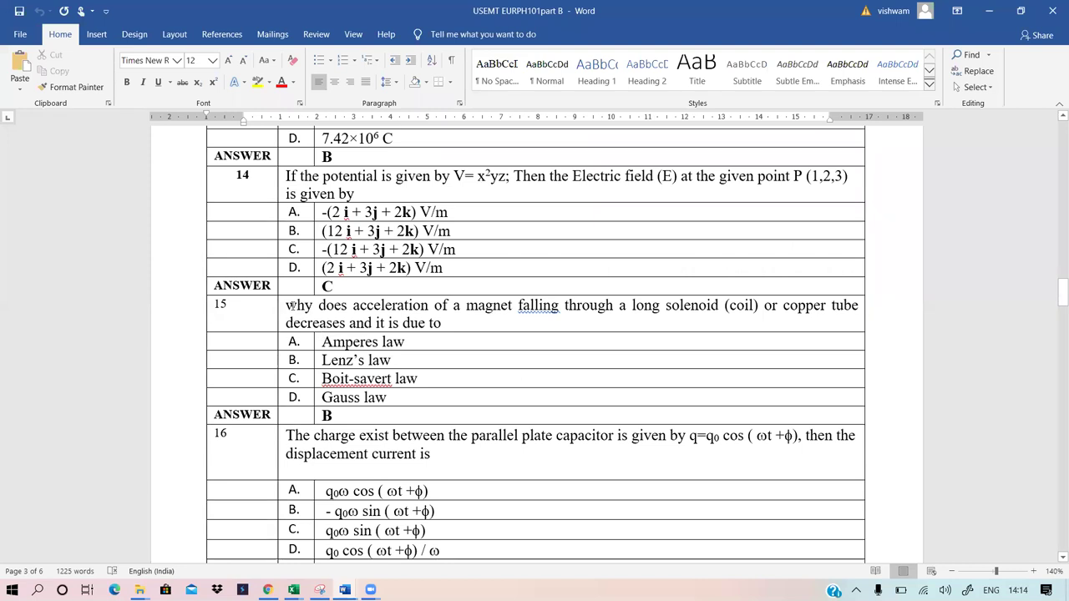
left_click_drag(286, 306, 447, 325)
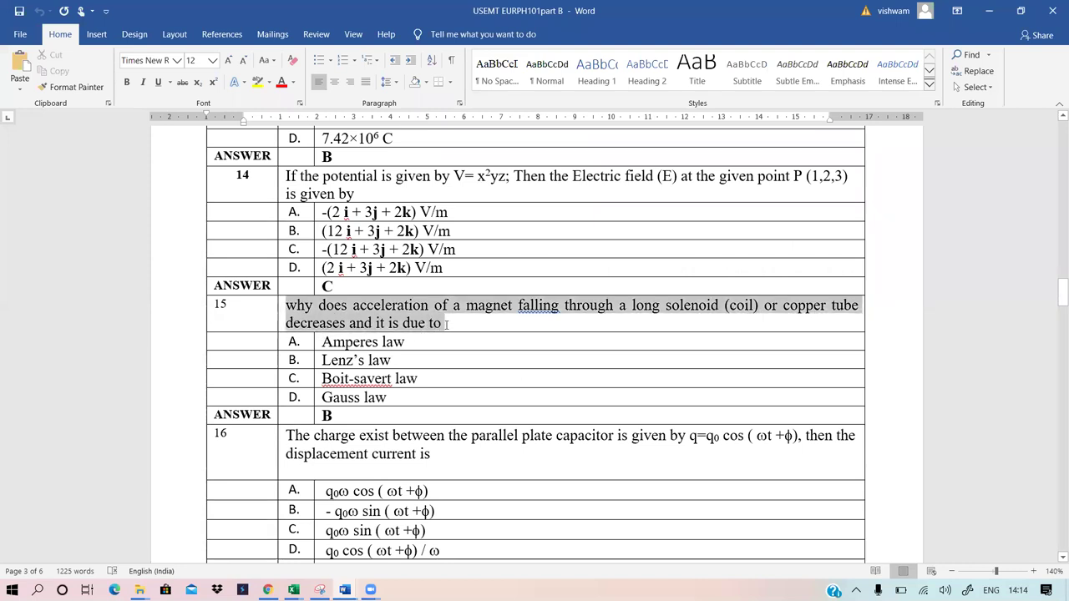
right_click(423, 324)
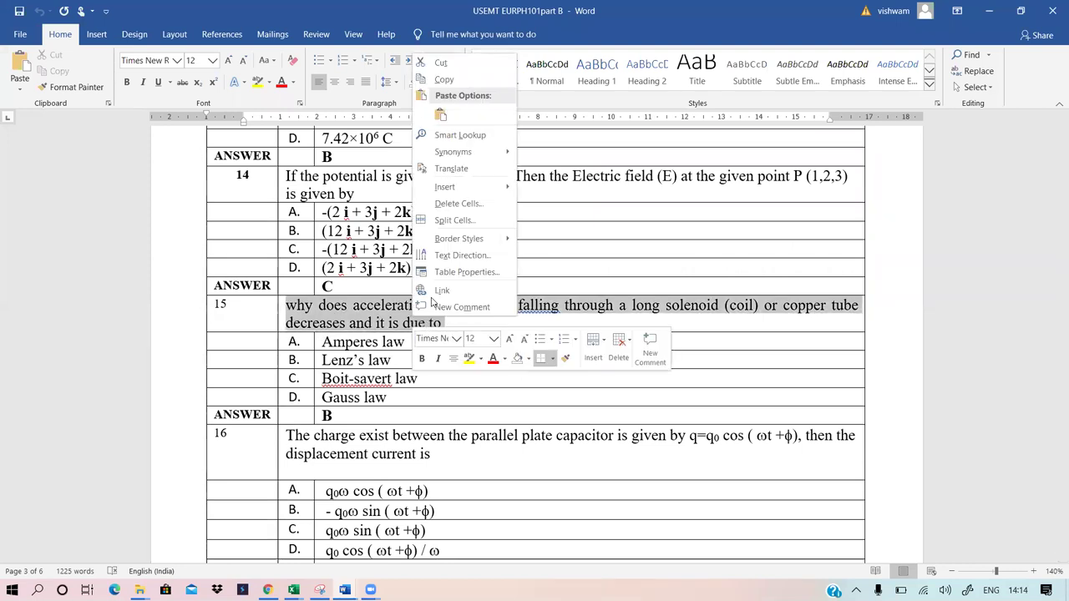
left_click(444, 79)
Return to the AddSetQuestions workbook in Excel and paste the copied question into the Question cell of row 7
left_click(344, 589)
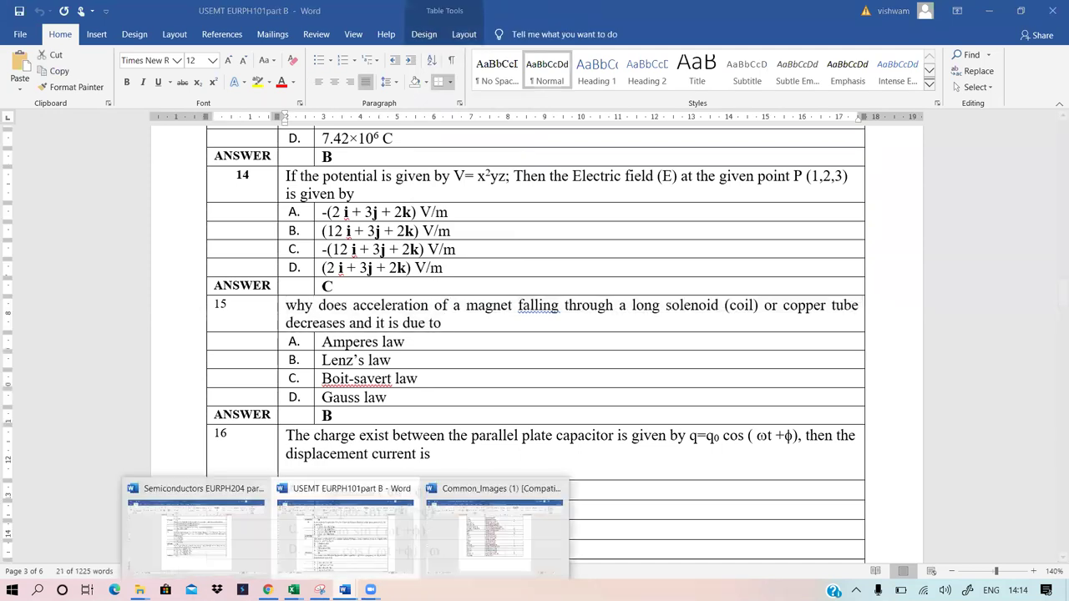
mouse_move(294, 590)
left_click(362, 559)
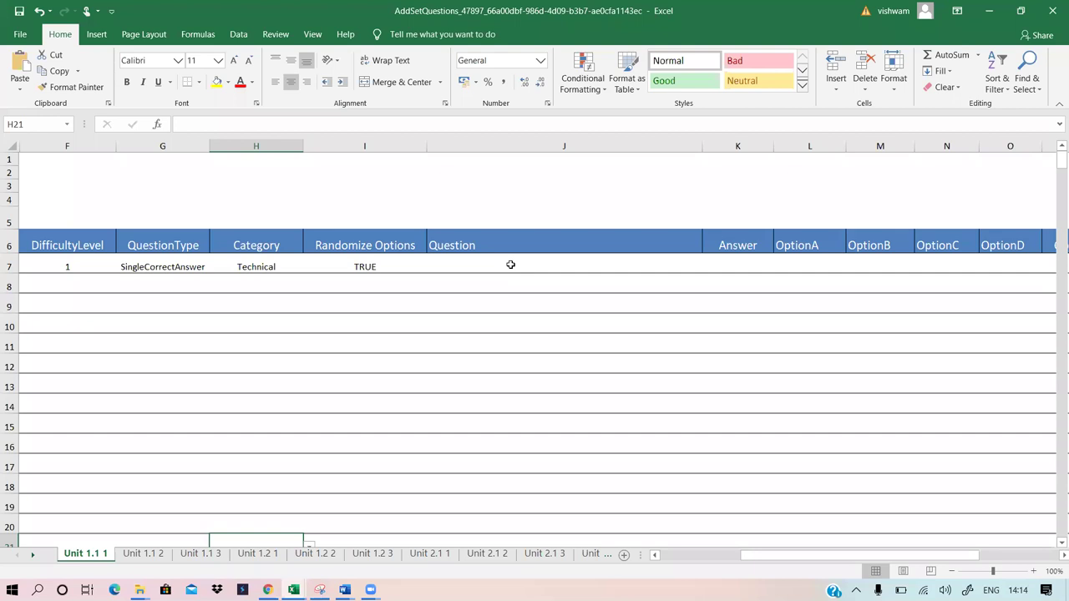
left_click(510, 265)
right_click(510, 265)
left_click(553, 315)
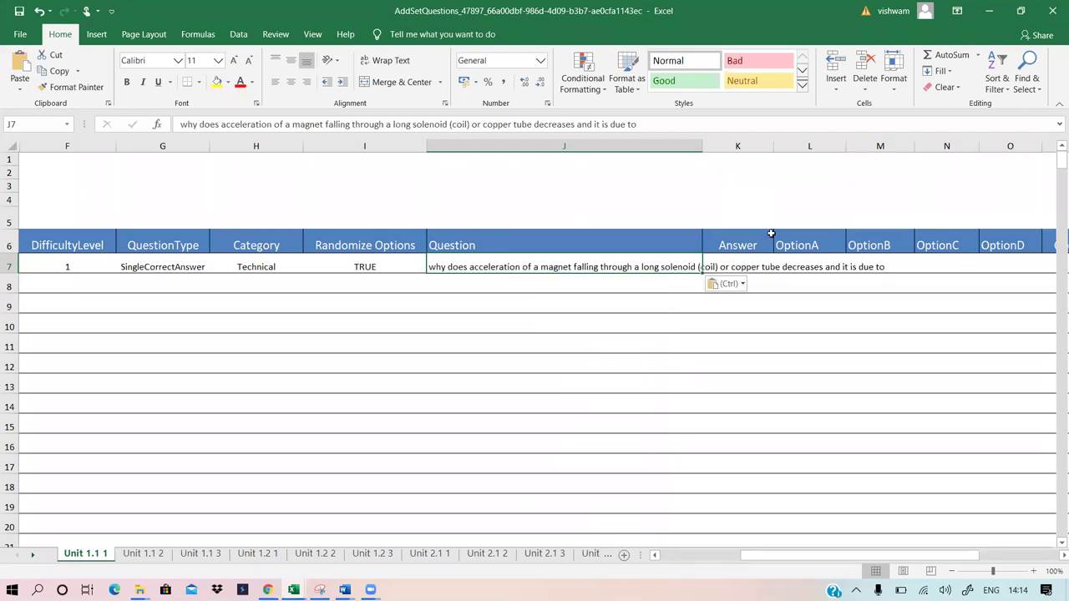
Fill the row 7 options A to D with lenzs law, ffdgsdfdsd, gauss law and ampere law
left_click(823, 266)
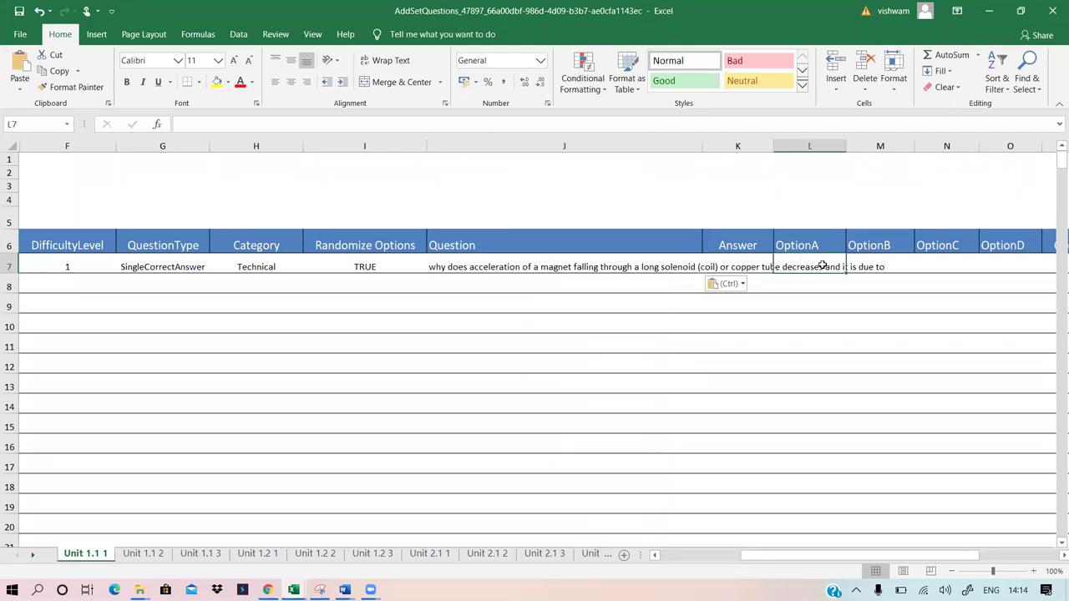
type("le")
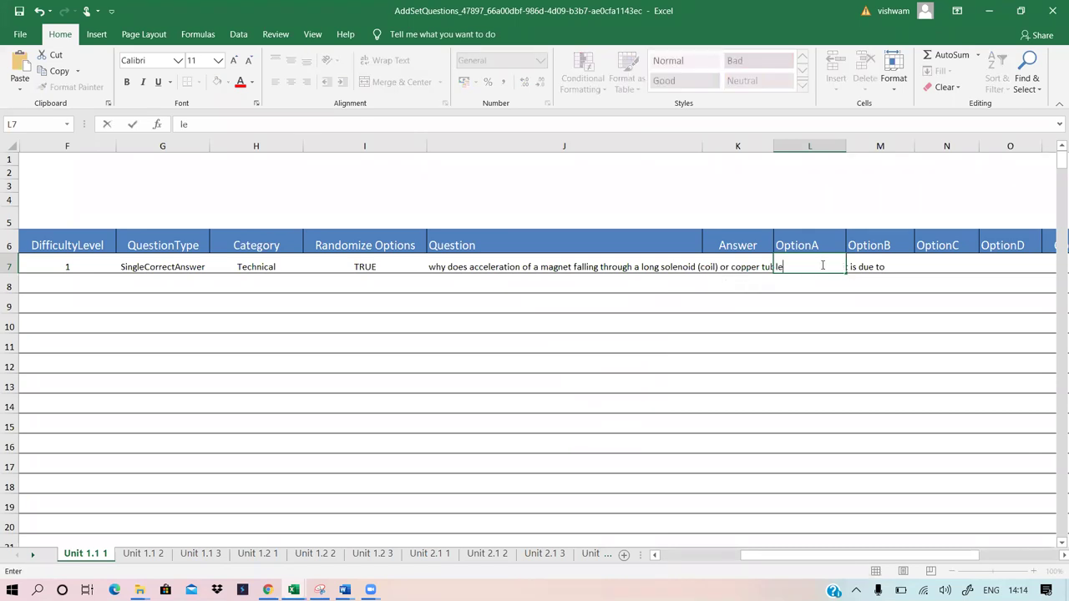
type("nzs law")
key("Tab")
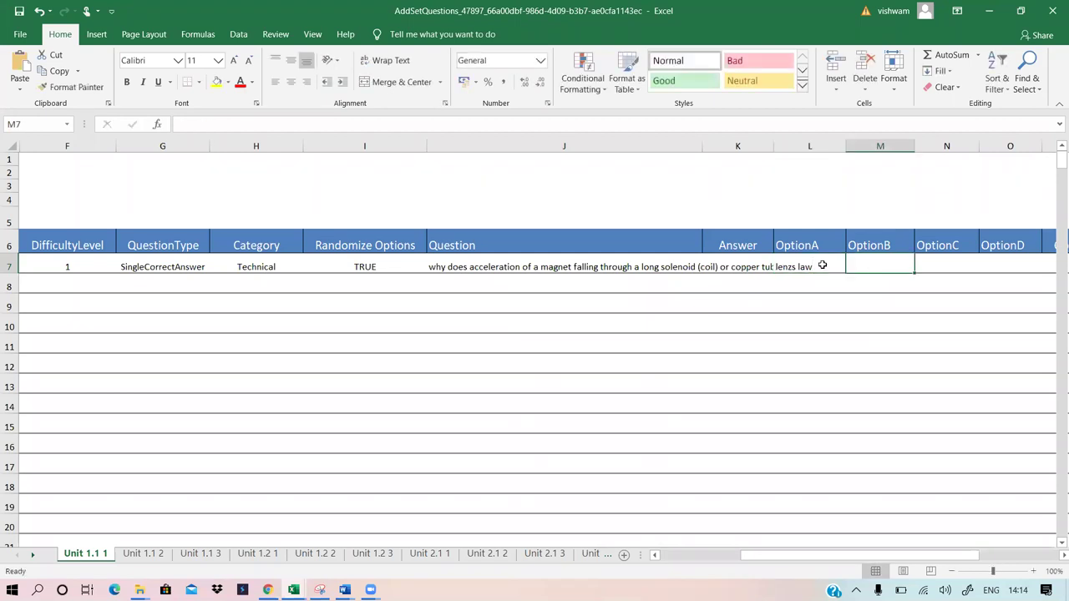
type("ffdgsd")
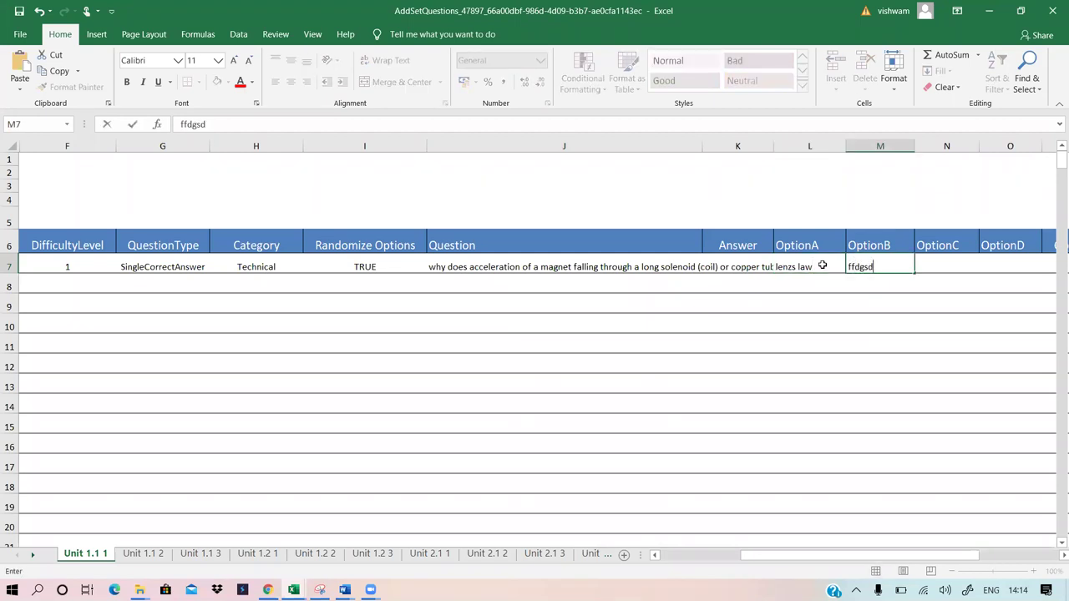
type("fdsd")
key("Tab")
type("ga")
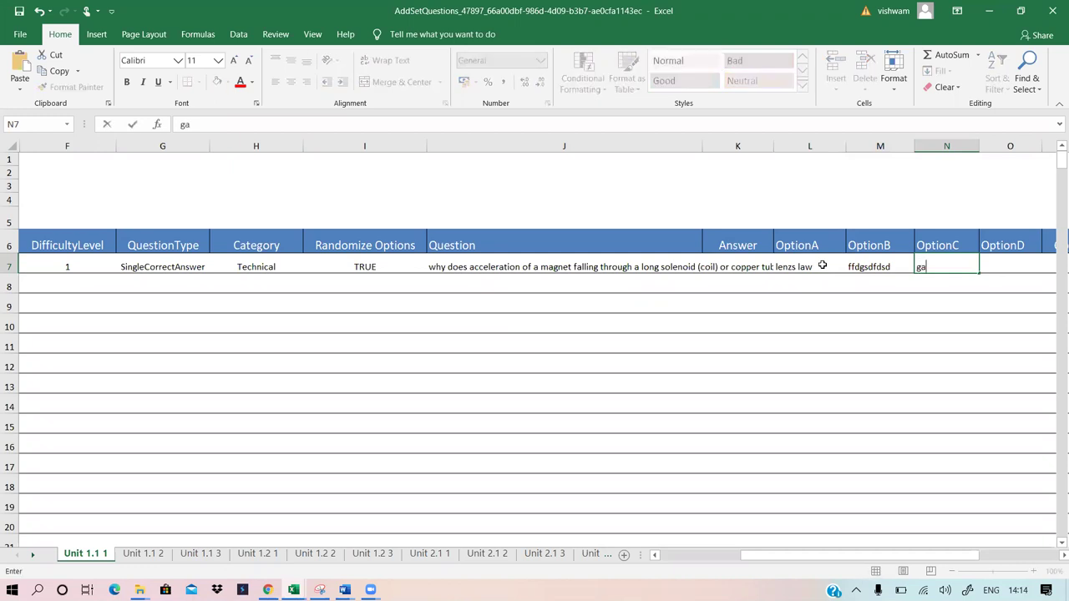
type("uss law")
key("Tab")
type("ampere")
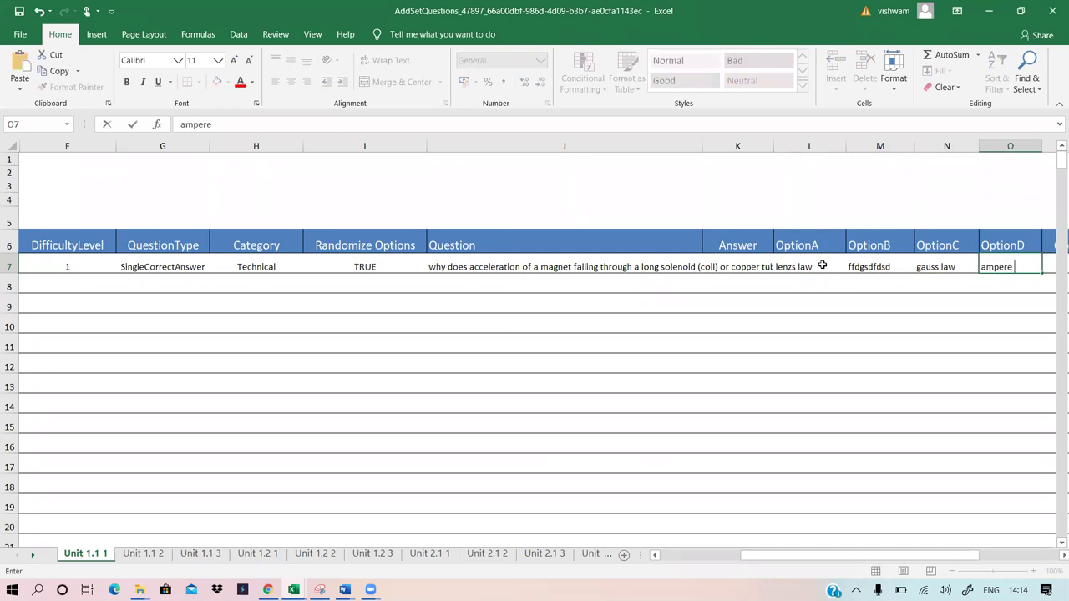
type(" law")
left_click(787, 361)
Enter A as the Answer for the question in row 7, without the autocompleted text
double_click(737, 267)
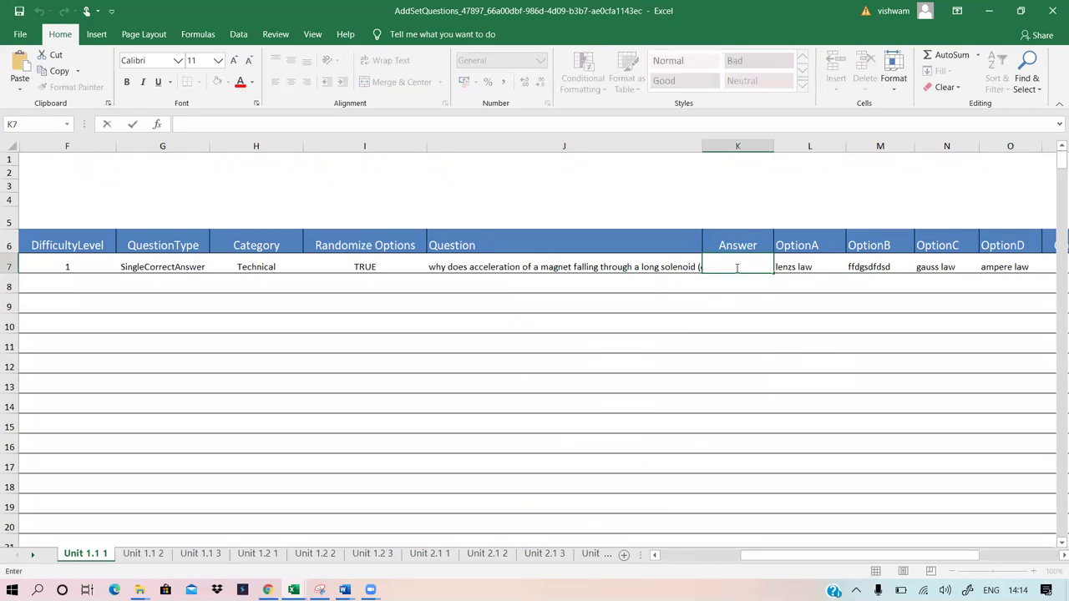
type("A")
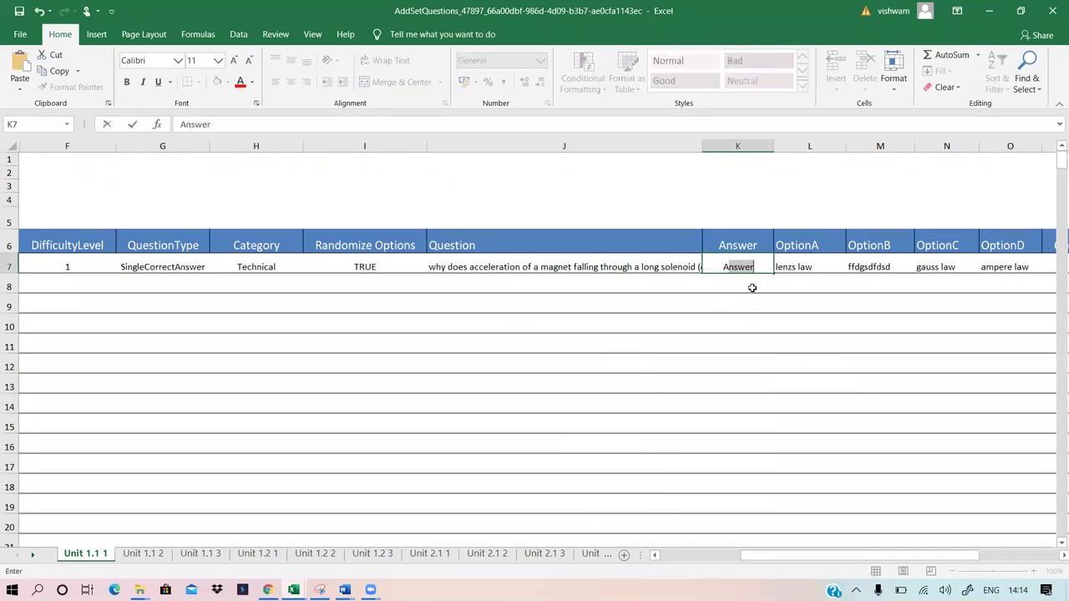
key("Delete")
key("Return")
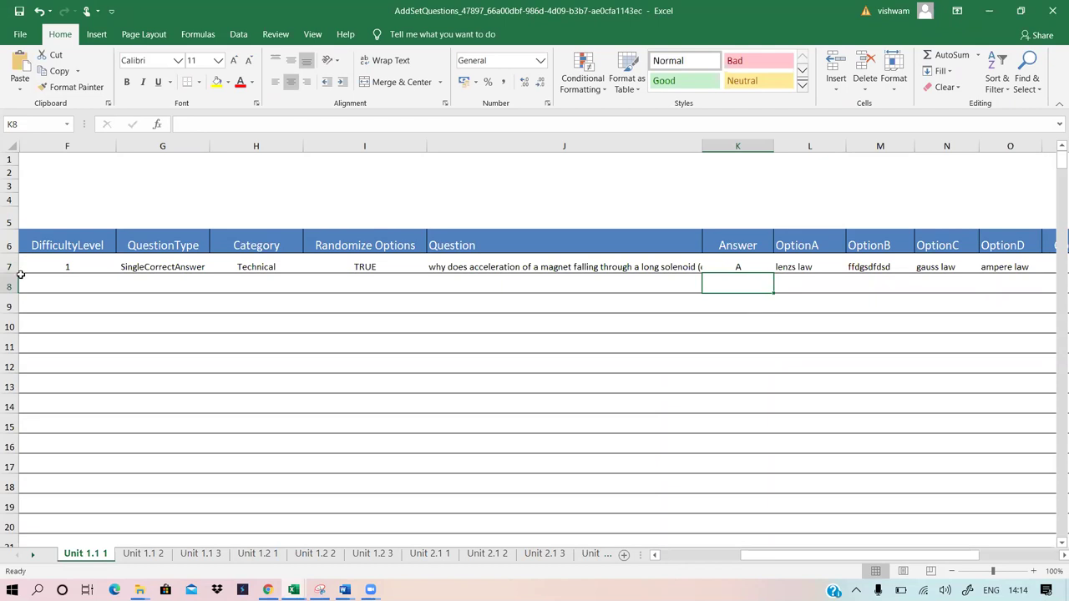
Set row 8's DifficultyLevel to 2 and its QuestionType to SingleCorrectAnswer
left_click_drag(67, 267, 1013, 266)
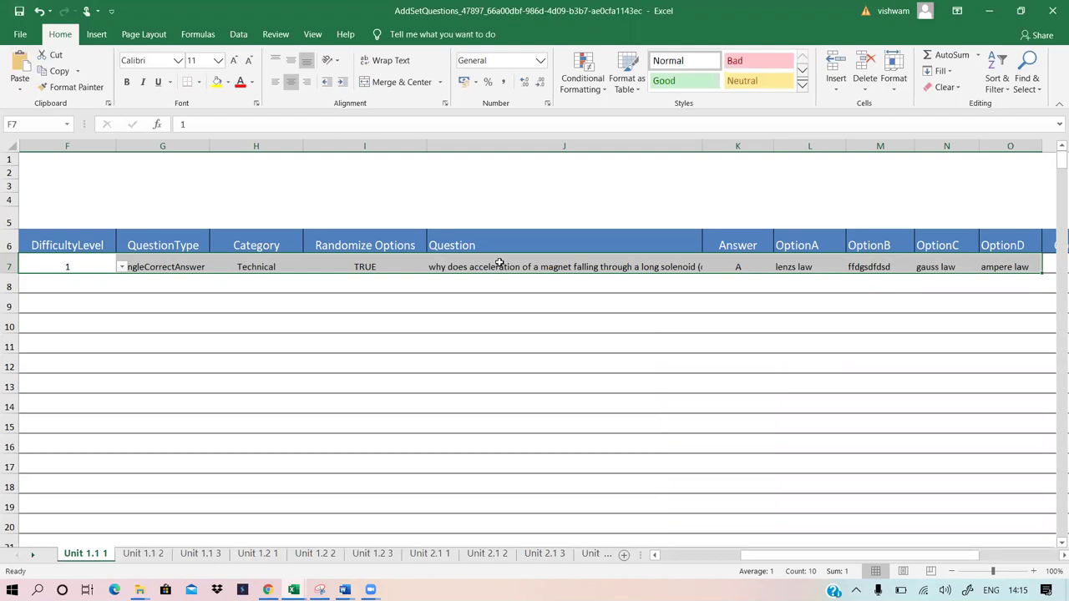
left_click(72, 287)
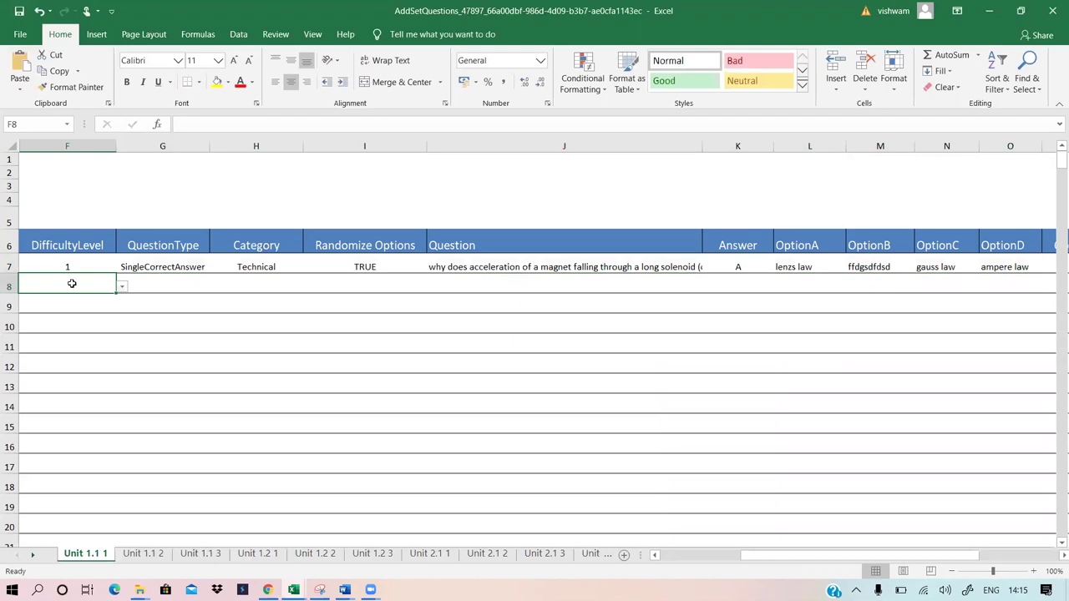
left_click(122, 288)
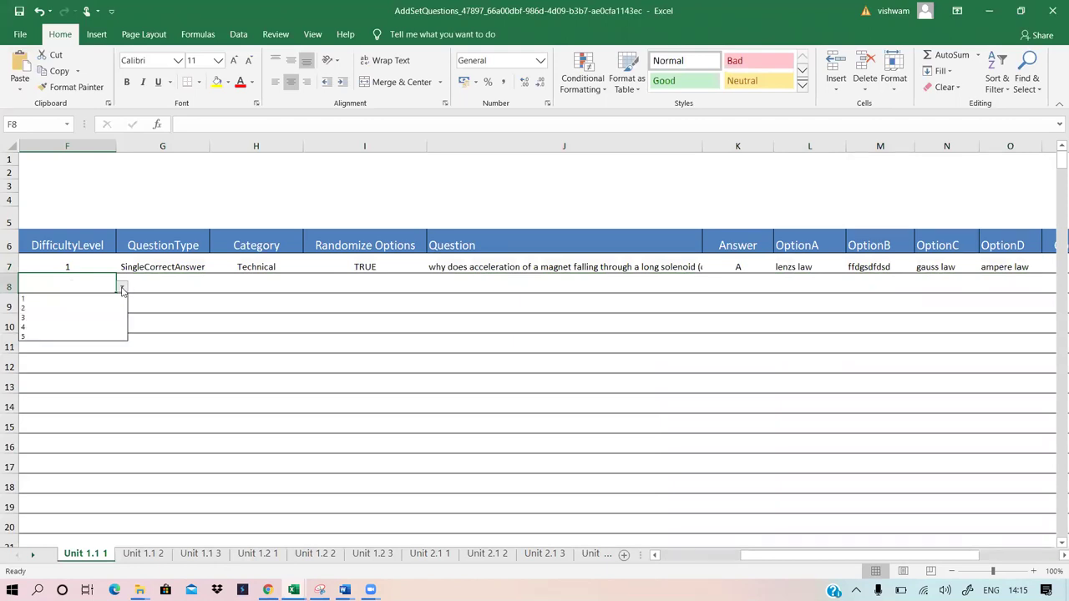
left_click(82, 309)
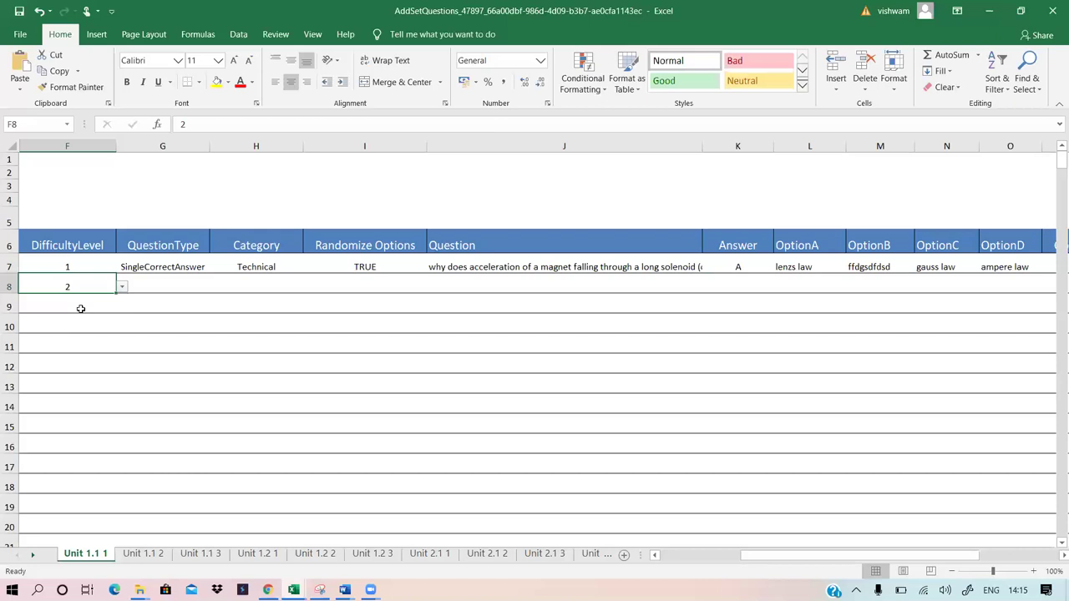
left_click(149, 287)
left_click(216, 287)
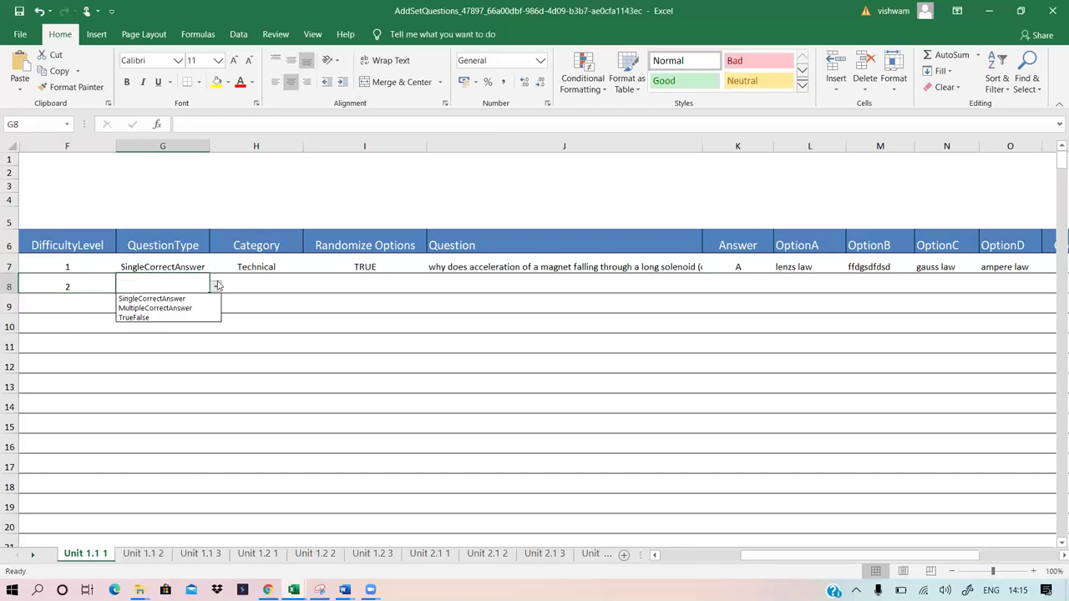
left_click(216, 287)
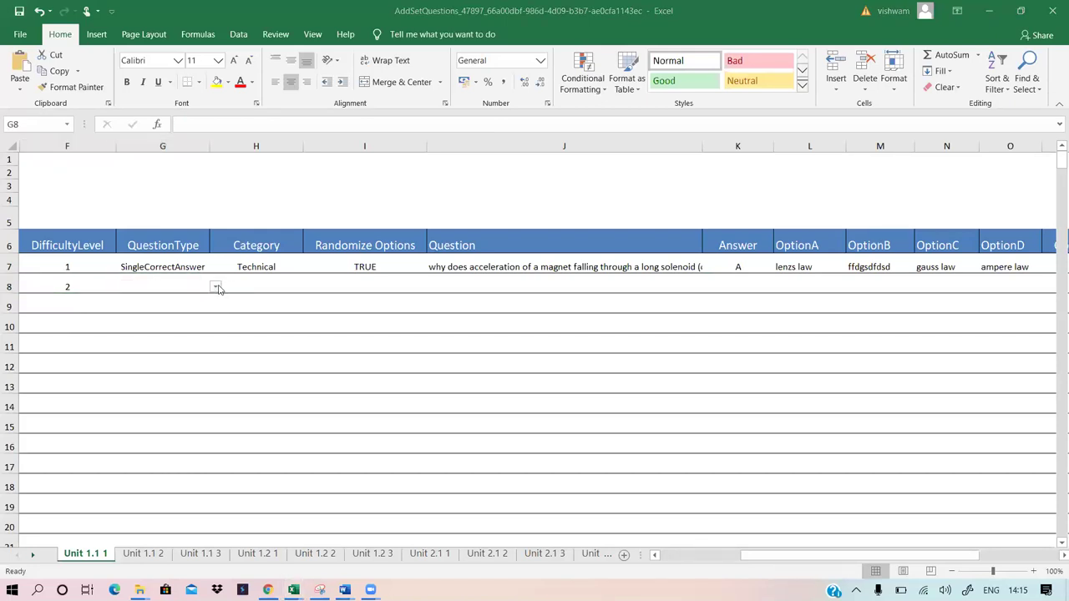
left_click(215, 287)
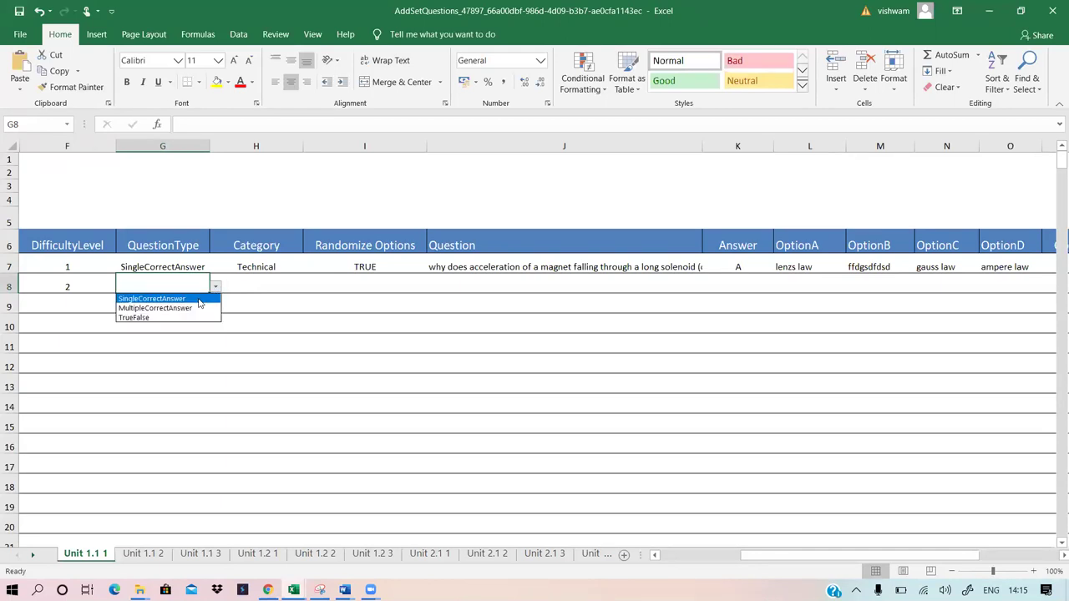
left_click(199, 300)
Set row 8's Category to Analytical and its Randomize Options to TRUE
left_click(308, 287)
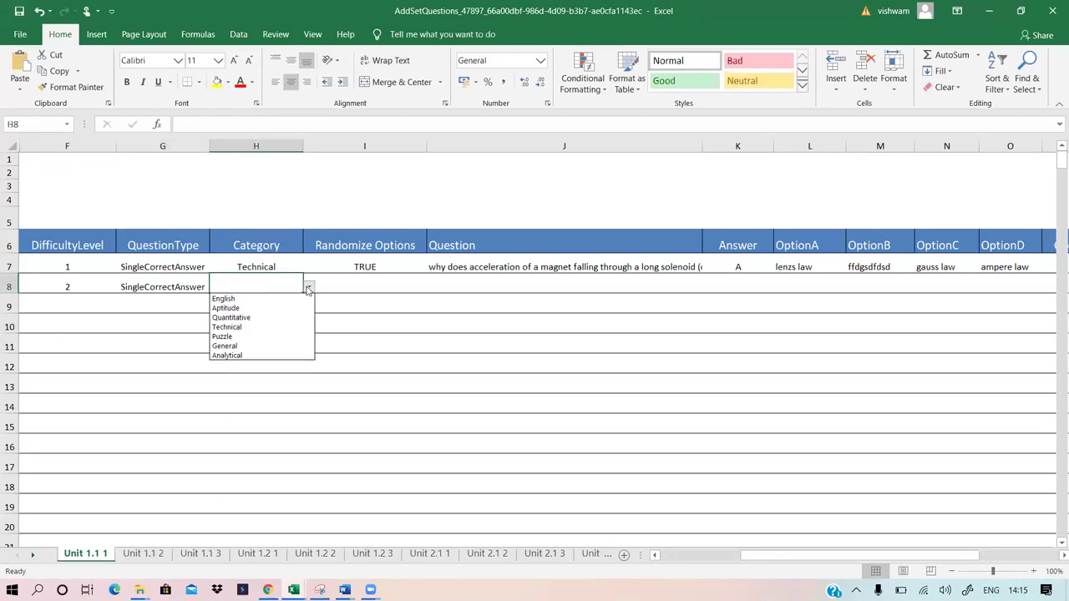
left_click(251, 356)
left_click(385, 286)
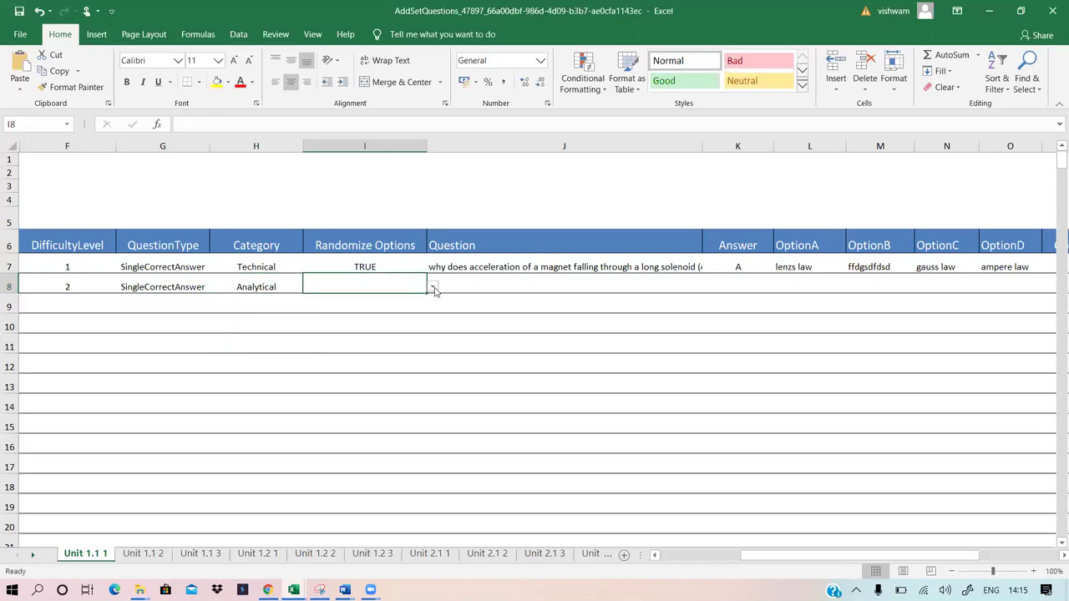
left_click(433, 287)
left_click(408, 300)
Switch to the USEMT EURPH101part B Word document and copy the text of question 5 about the natural frequency of a ferromagnetic rod
left_click(478, 290)
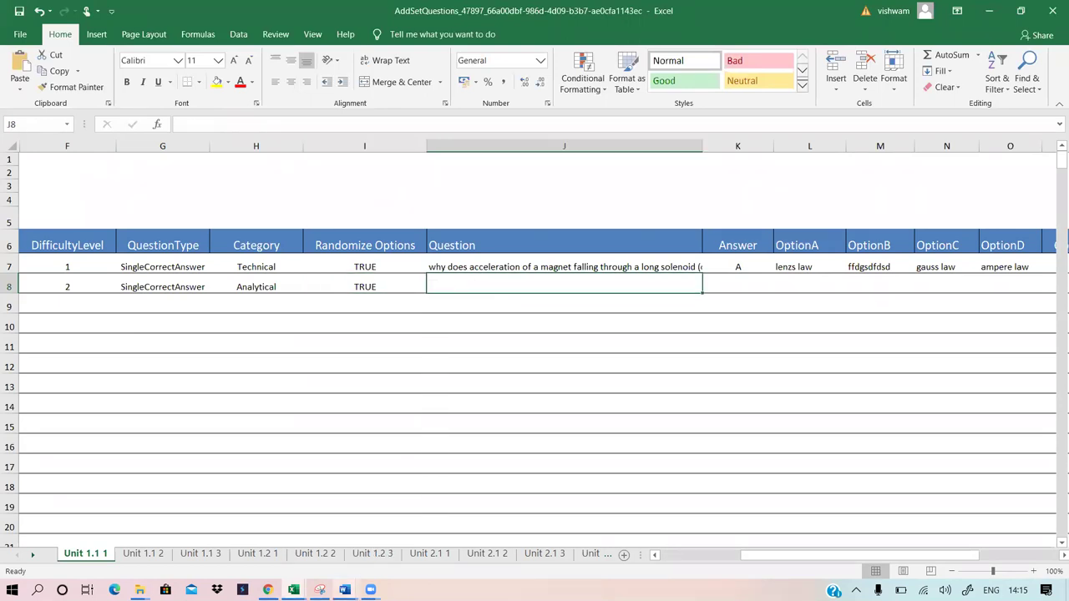
key("alt+Tab")
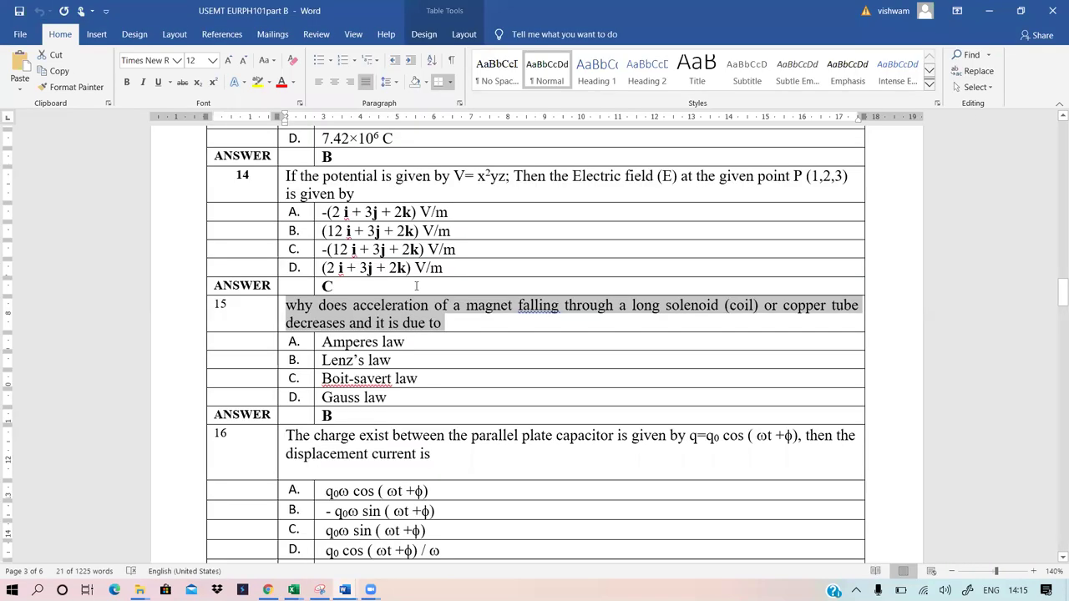
scroll(416, 287, "down", 6)
scroll(416, 287, "up", 5)
scroll(416, 287, "up", 3)
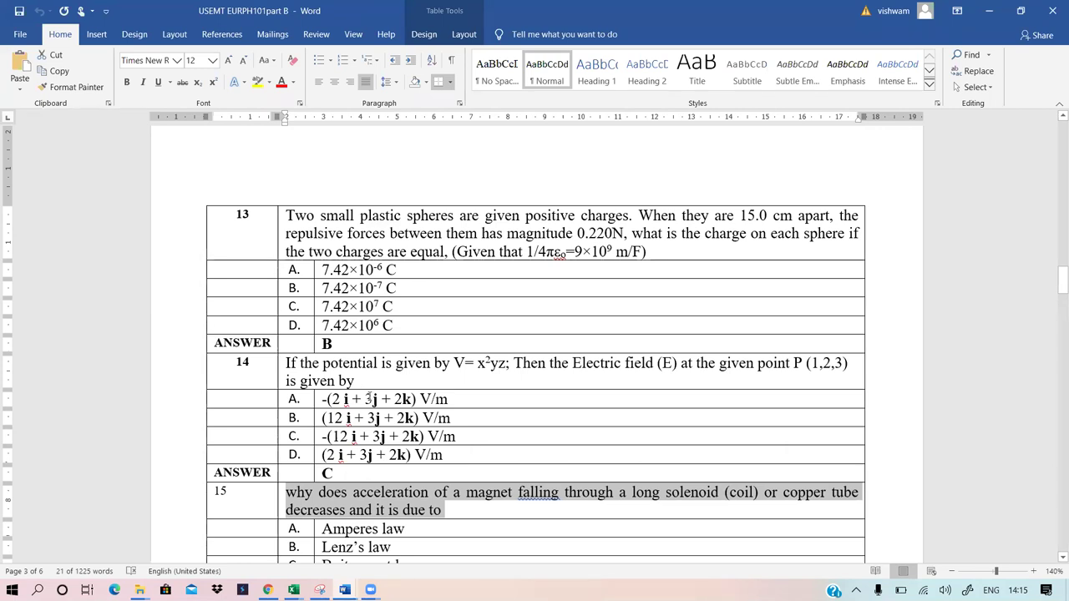
scroll(368, 398, "up", 9)
scroll(365, 389, "up", 5)
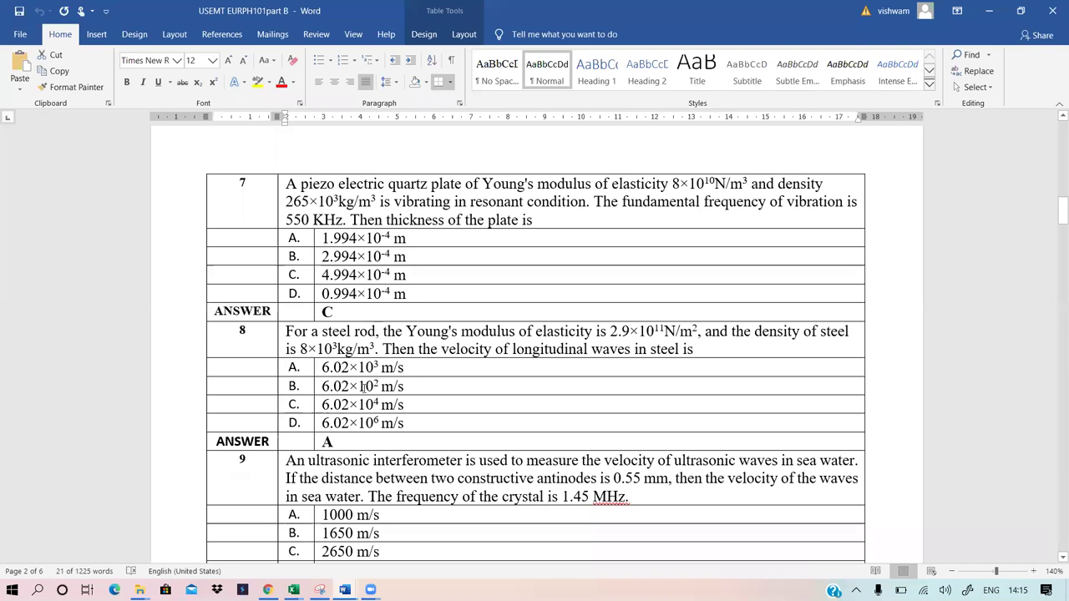
scroll(363, 388, "down", 1)
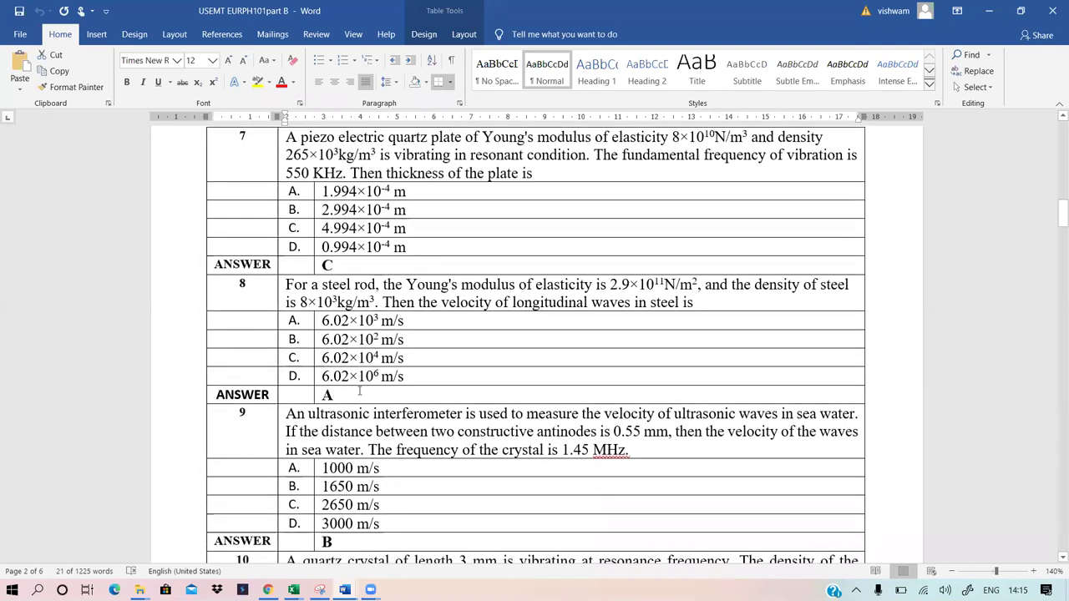
scroll(360, 393, "up", 10)
scroll(327, 402, "up", 3)
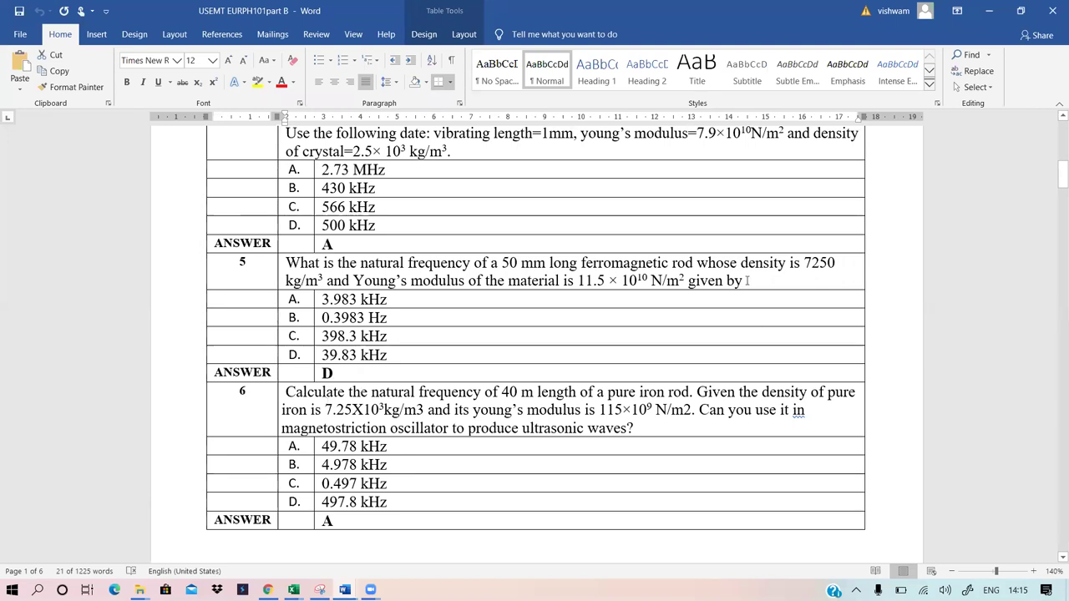
left_click_drag(743, 283, 471, 283)
left_click_drag(389, 265, 288, 264)
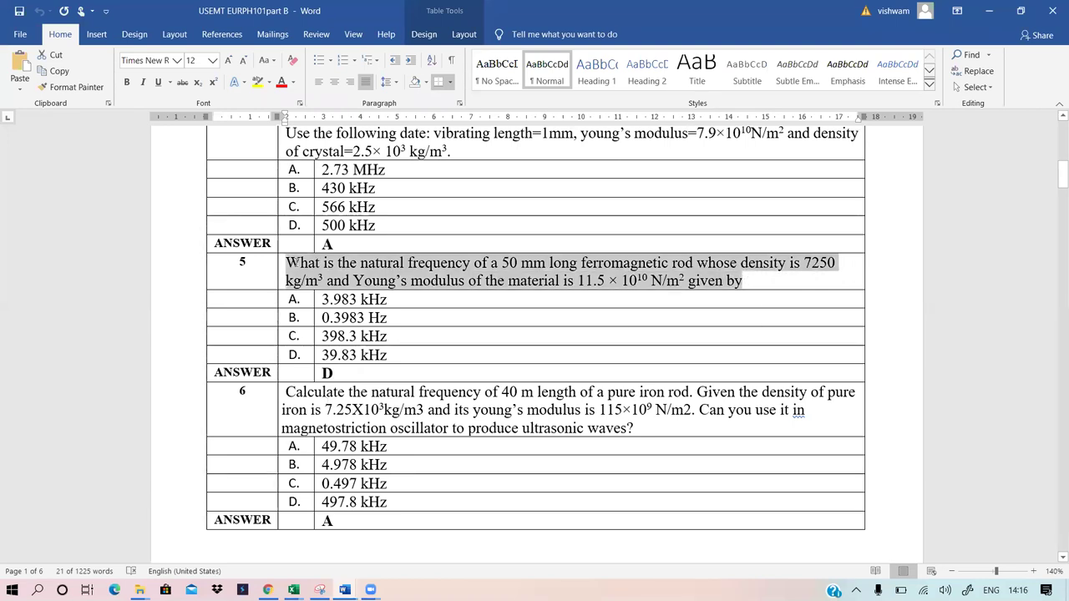
right_click(292, 266)
left_click(324, 287)
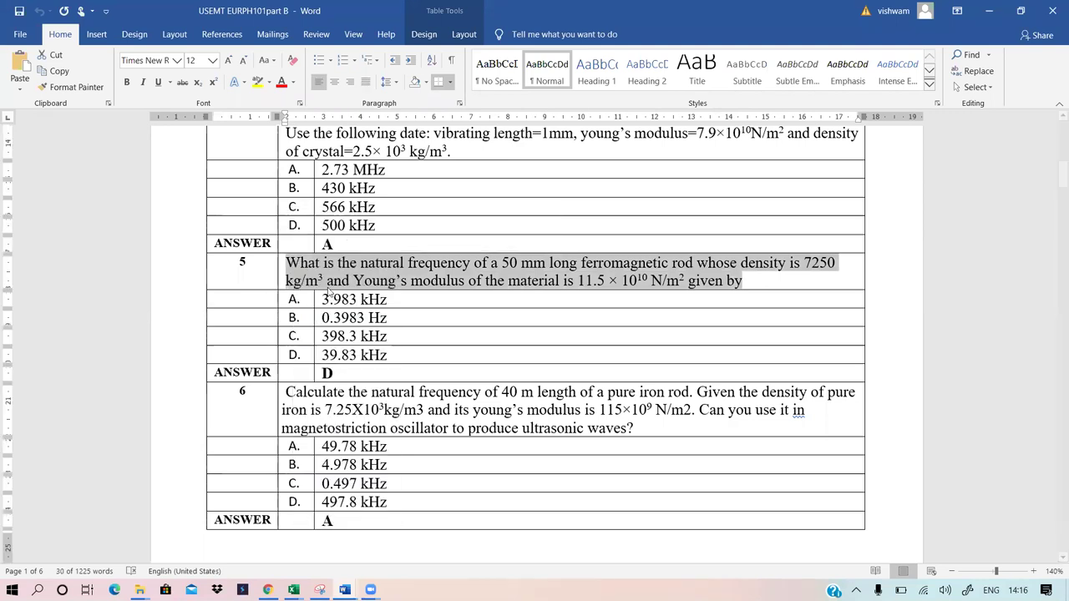
Return to the AddSetQuestions workbook in Excel, paste the copied question into the Question cell of row 8 and open its text for editing
left_click(294, 590)
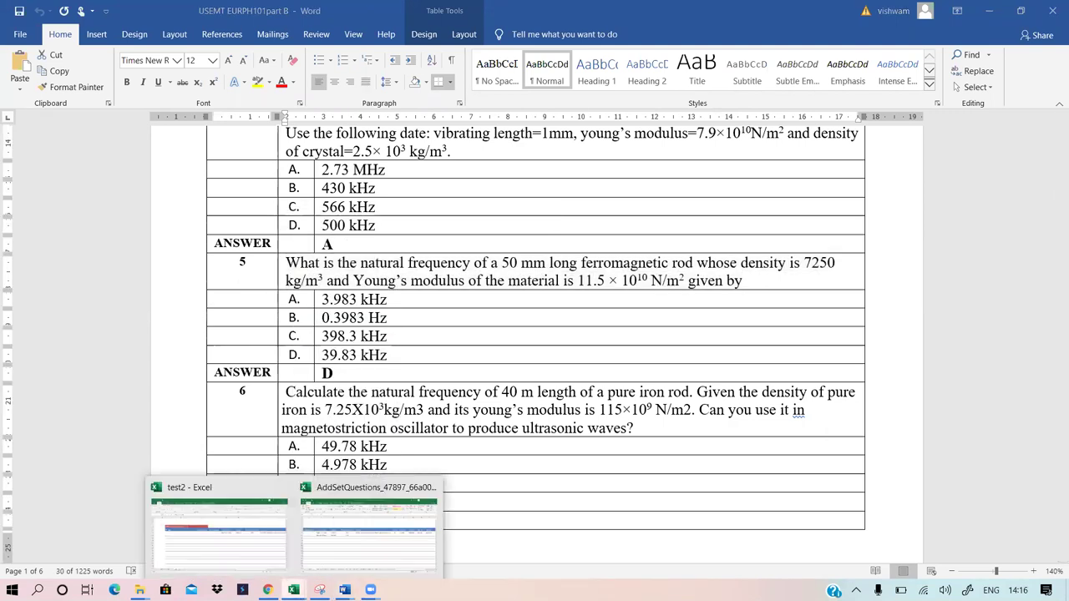
left_click(336, 544)
right_click(468, 288)
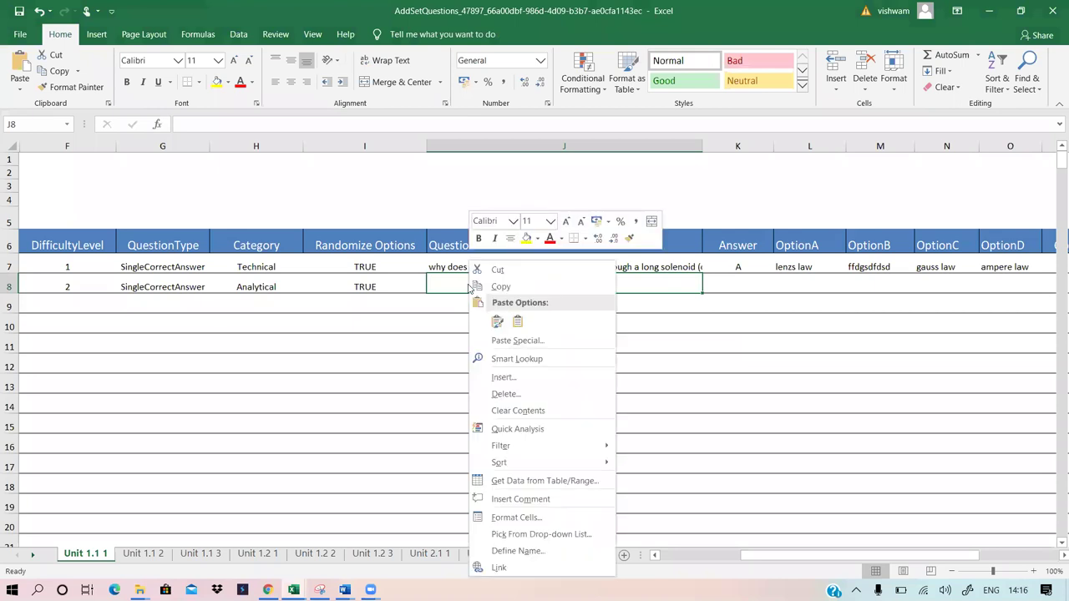
left_click(515, 319)
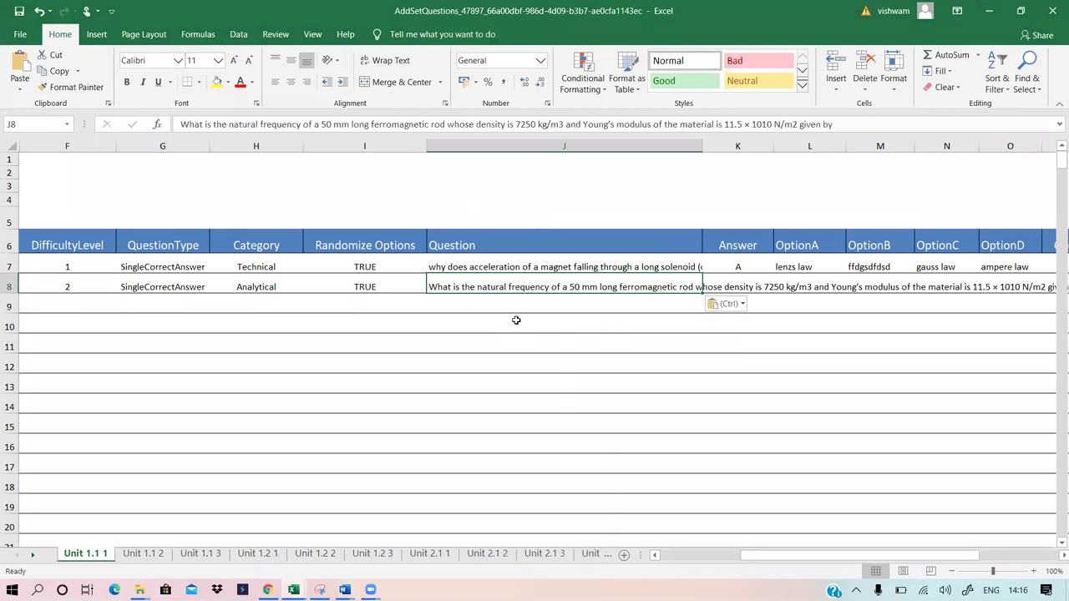
left_click(515, 322)
left_click(614, 287)
key("F2")
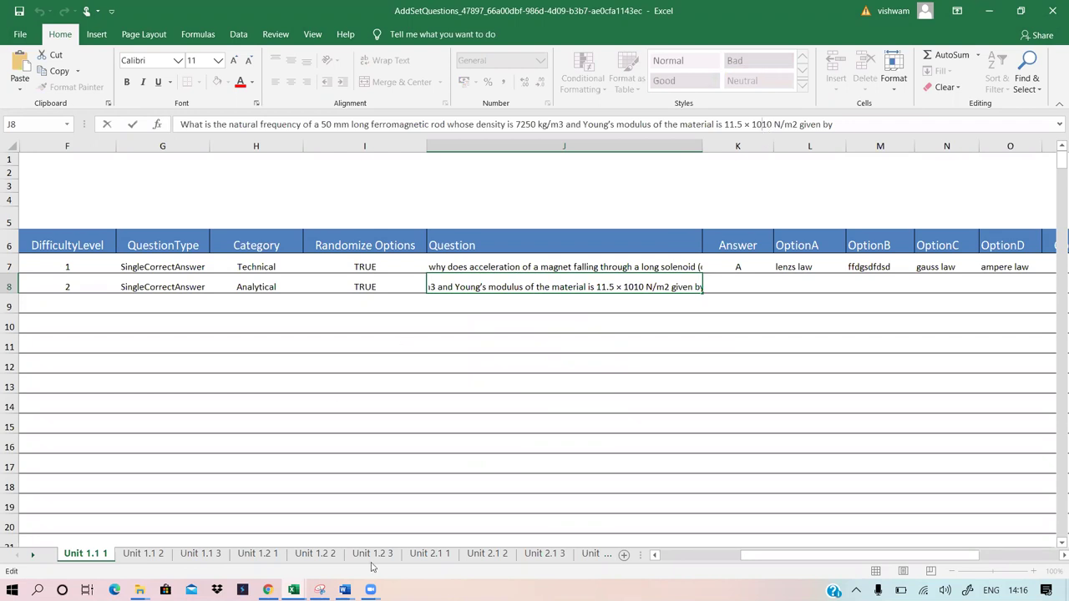
Switch to the Common_Images (1) Word document and examine the tag table, highlighting the superscript tag in the Degrees row
mouse_move(344, 590)
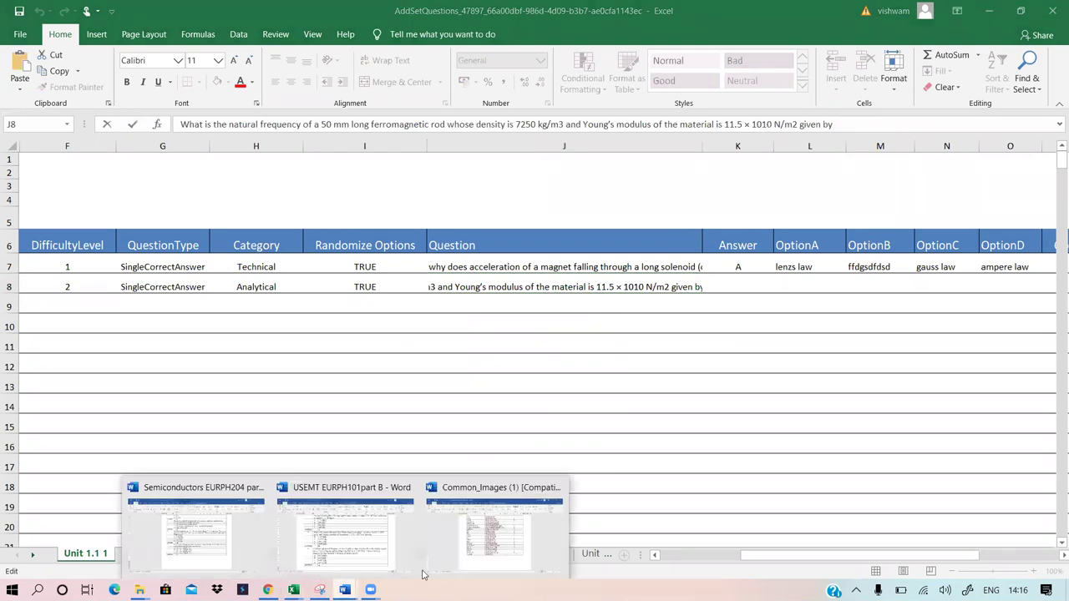
left_click(468, 543)
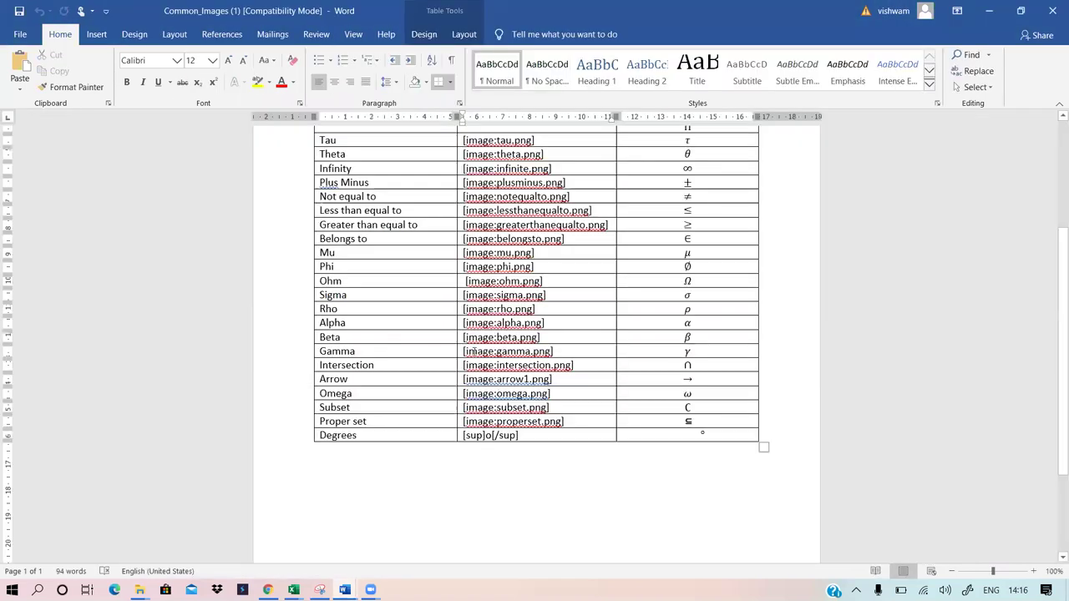
scroll(388, 387, "up", 4)
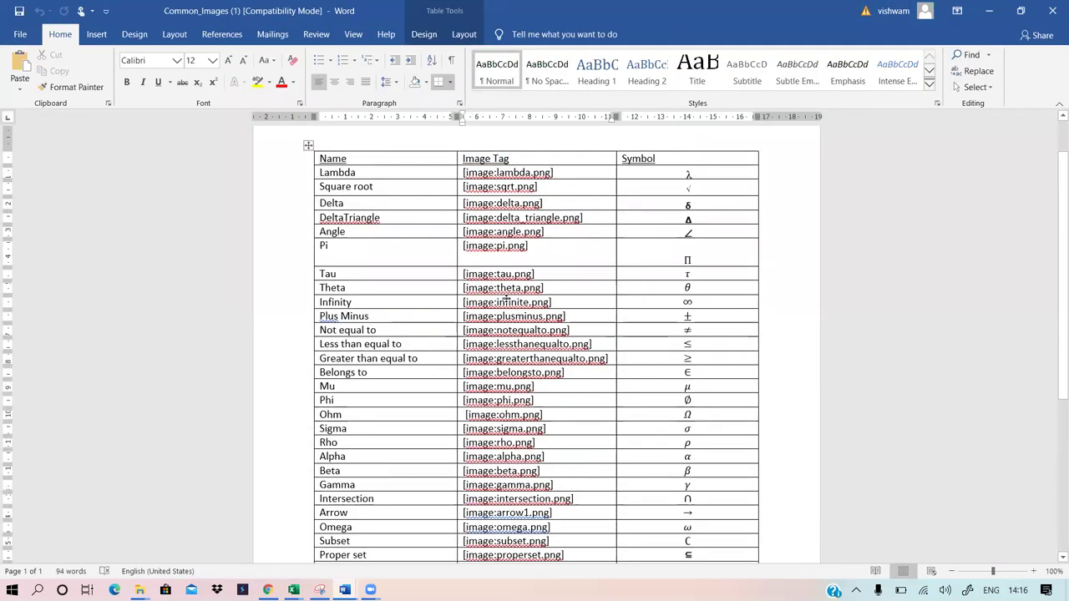
scroll(508, 301, "down", 5)
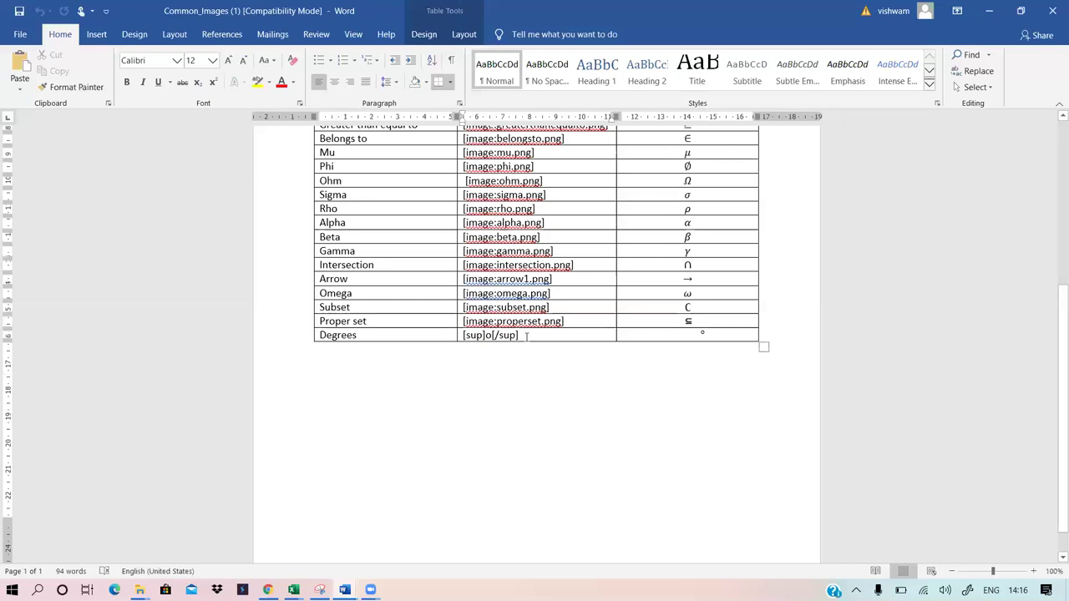
scroll(527, 336, "up", 7)
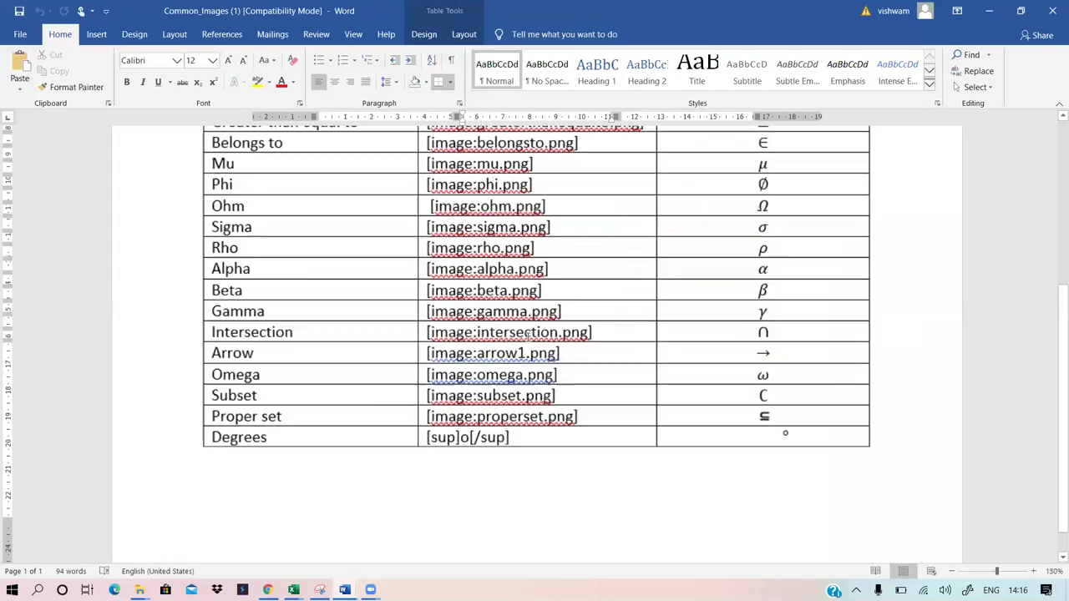
scroll(527, 336, "down", 3)
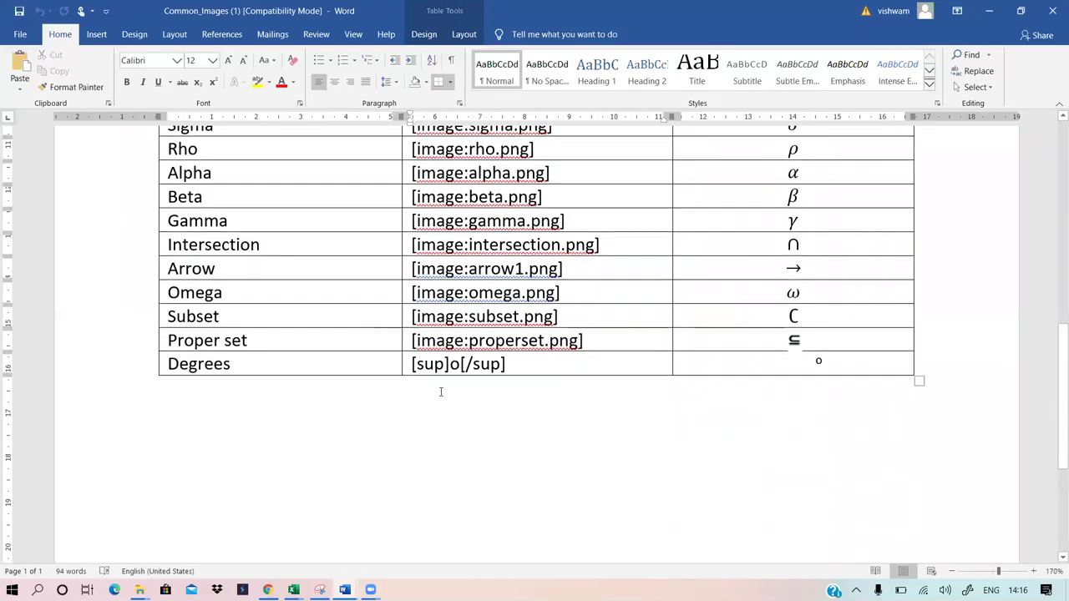
left_click_drag(411, 365, 514, 365)
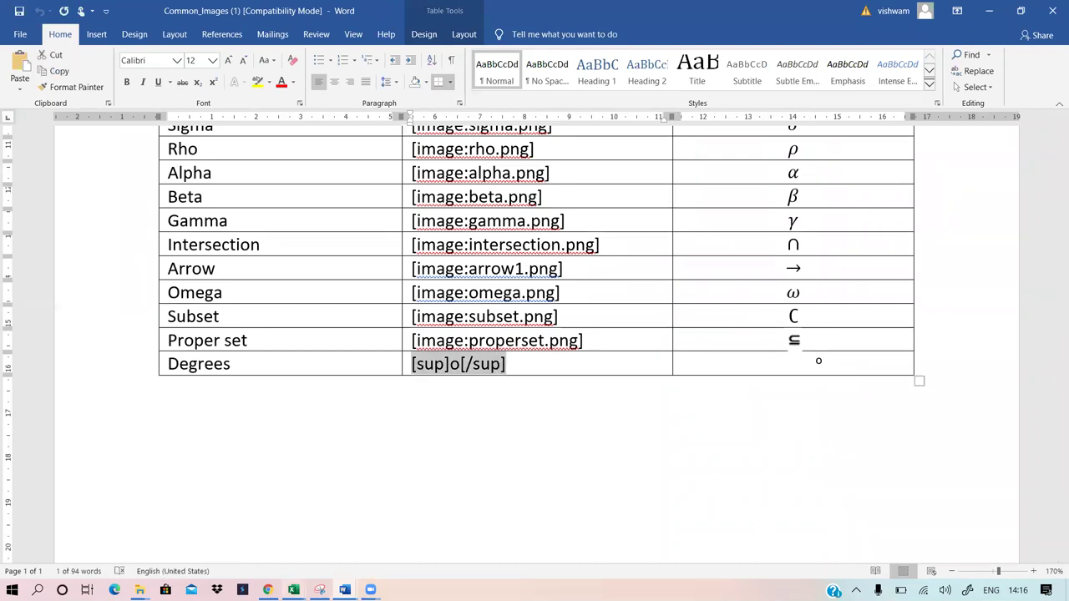
Return to the AddSetQuestions workbook in Excel and enclose the power of ten in the row 8 question as [sup]10[/sup]
mouse_move(293, 589)
left_click(341, 554)
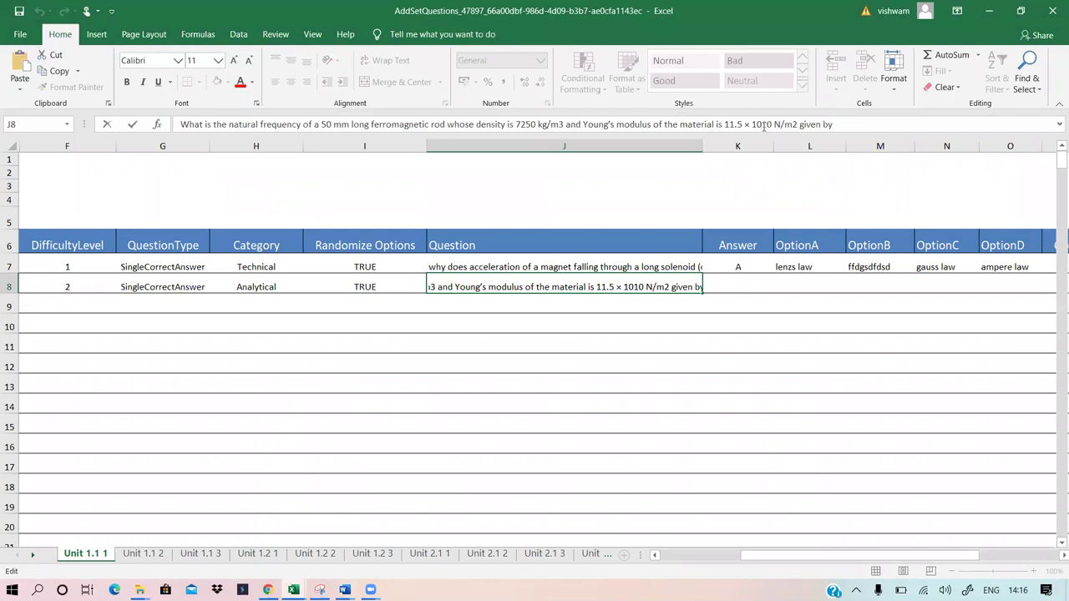
type("[")
type("su")
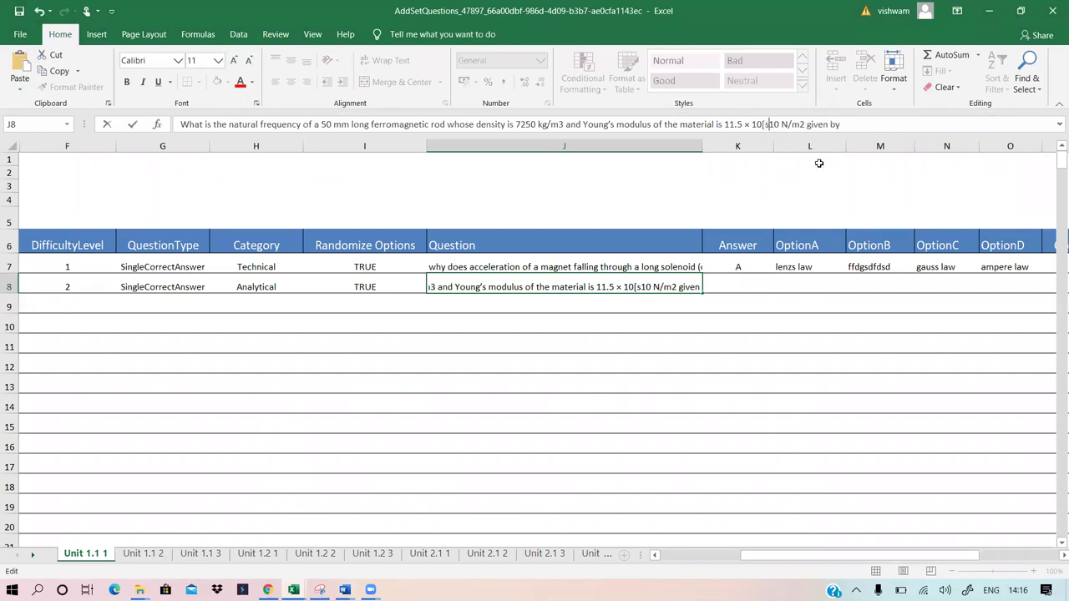
type("p")
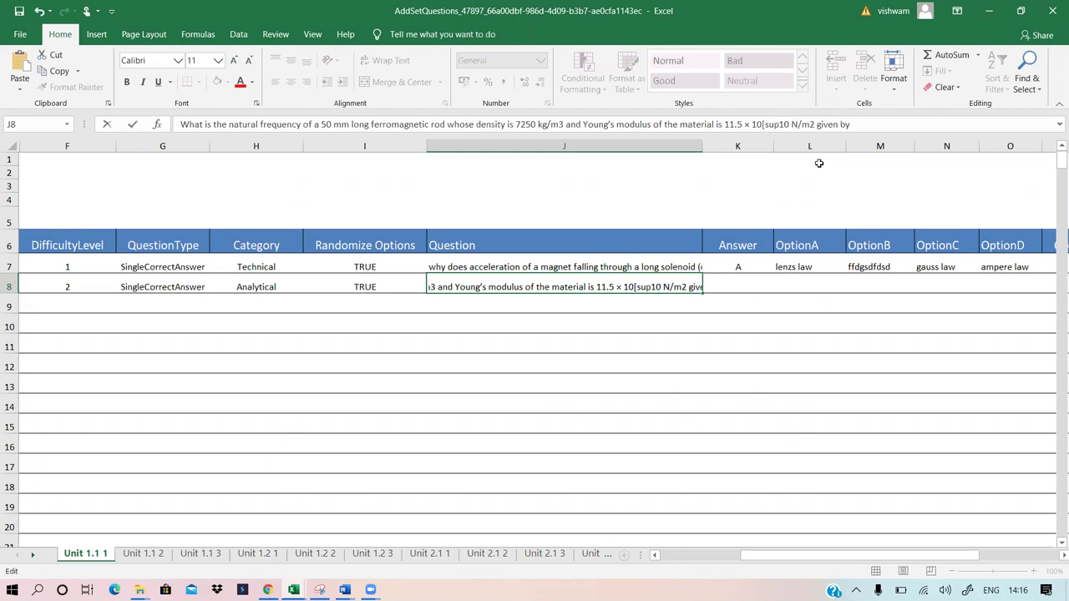
type("]")
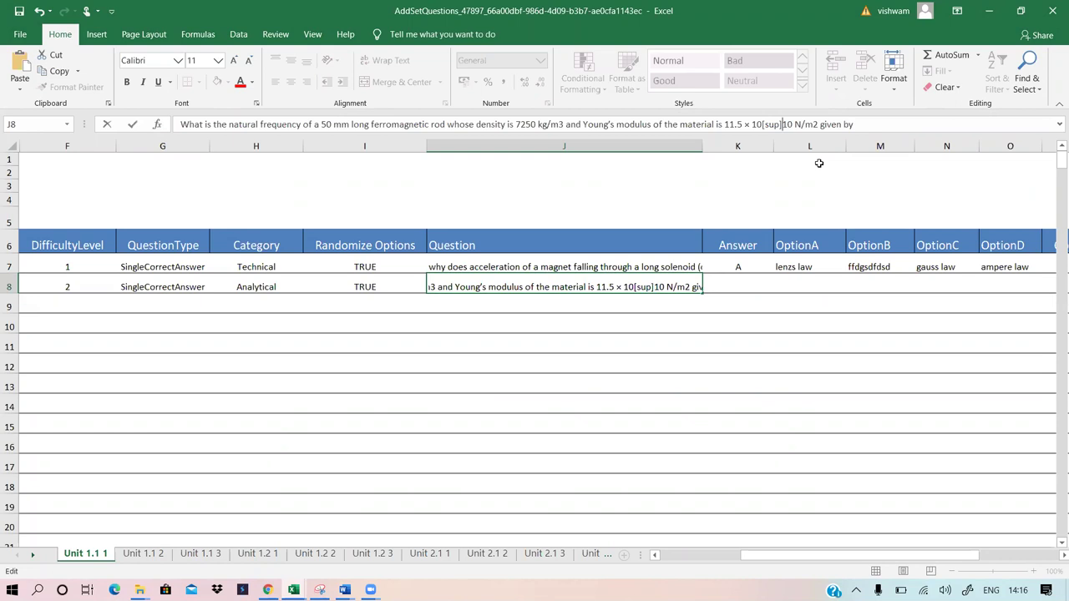
type("-")
key("BackSpace")
type("[")
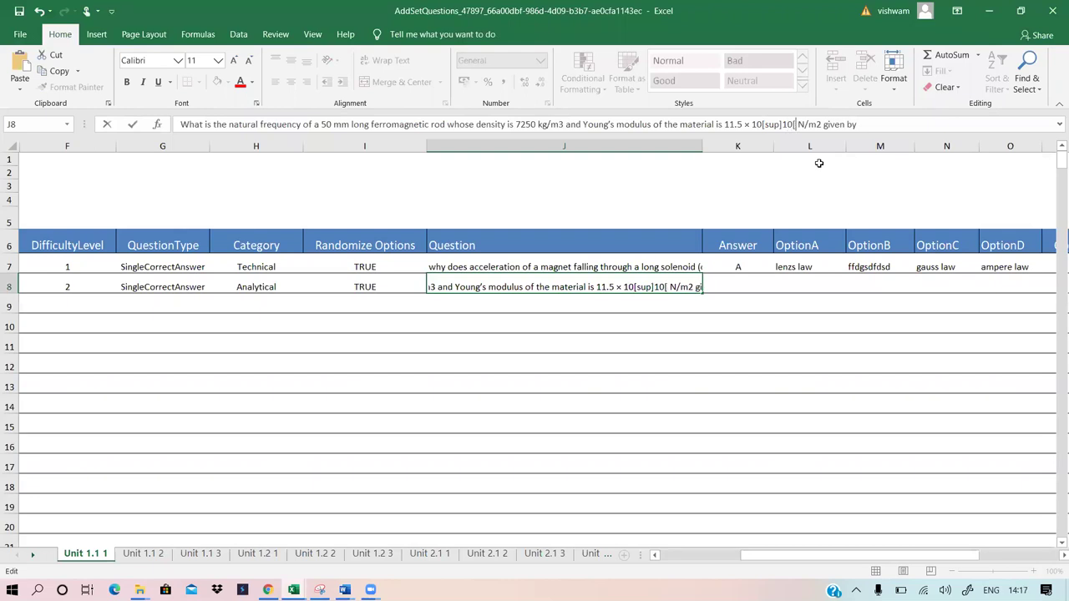
type("/sup")
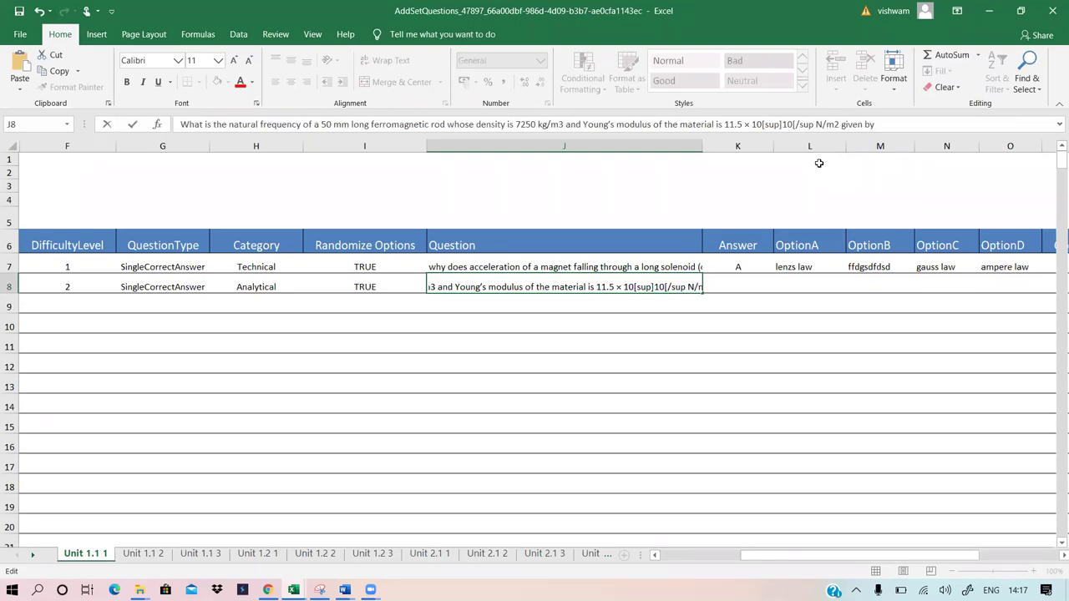
type("]")
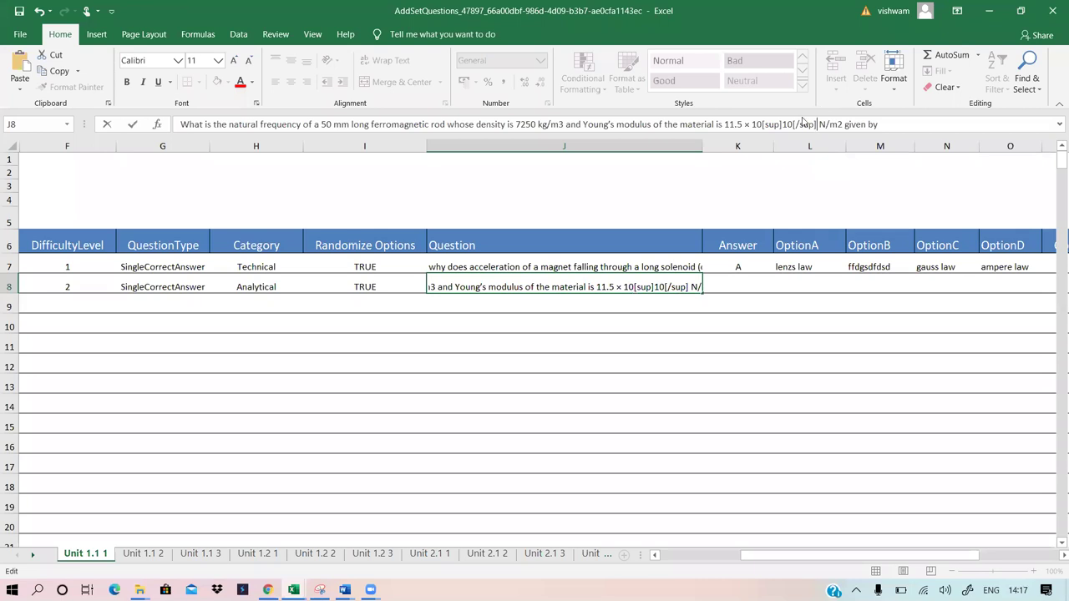
Change the tags around the power of ten in the row 8 question to [sub]10[/sub]
left_click_drag(764, 123, 816, 124)
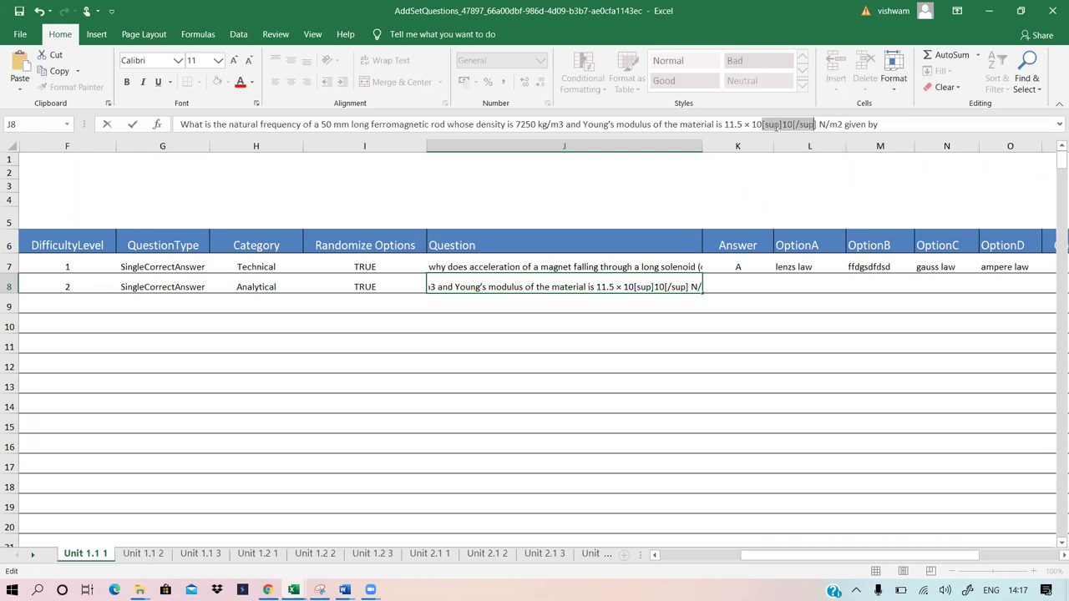
left_click(777, 130)
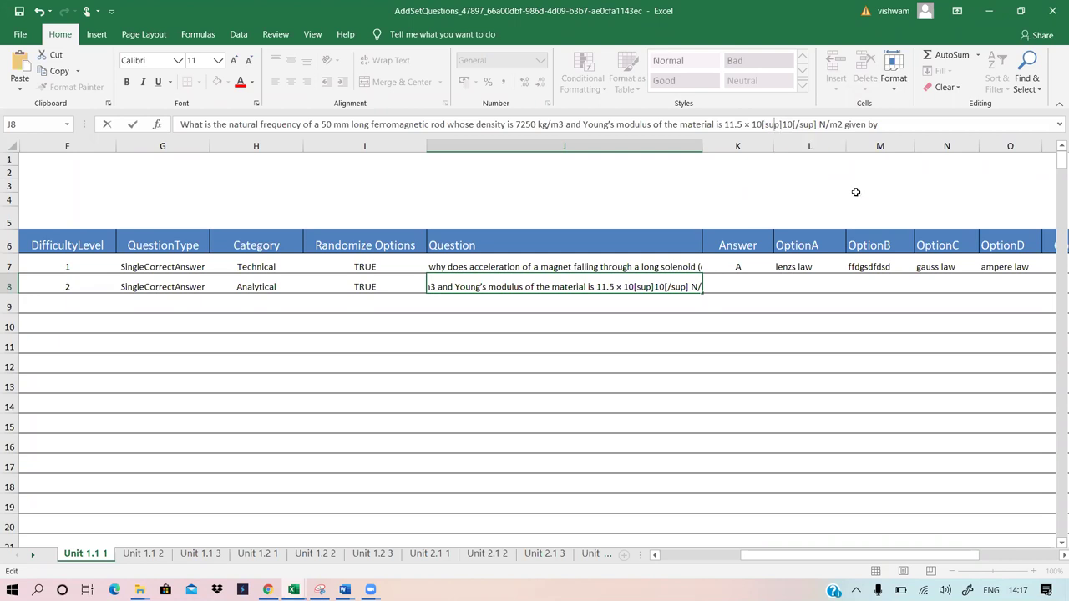
key("BackSpace")
key("BackSpace")
type("b")
key("BackSpace")
type("b")
Switch to the Common_Images (1) Word document and examine the opening tag, symbol and closing tag in the Degrees row
left_click(345, 589)
left_click(487, 539)
scroll(429, 332, "down", 3)
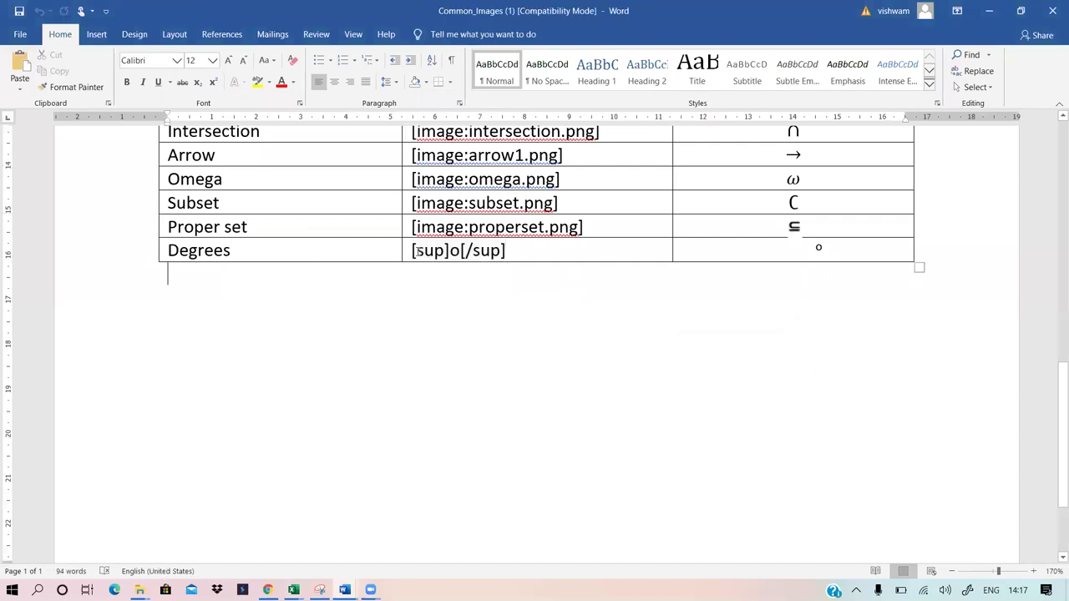
left_click_drag(416, 250, 442, 251)
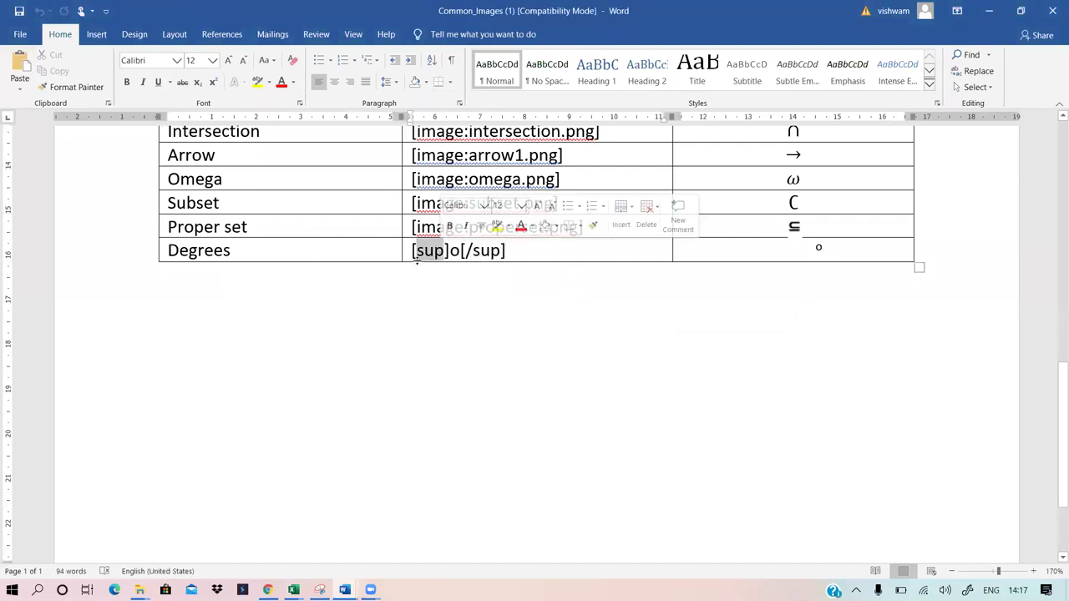
double_click(454, 250)
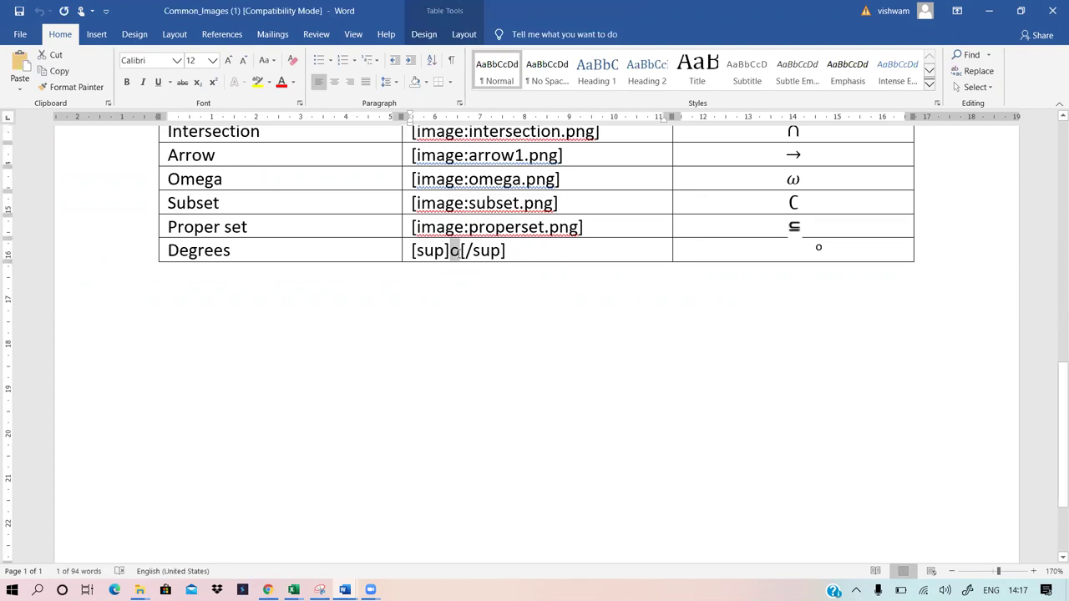
double_click(466, 251)
left_click(510, 253)
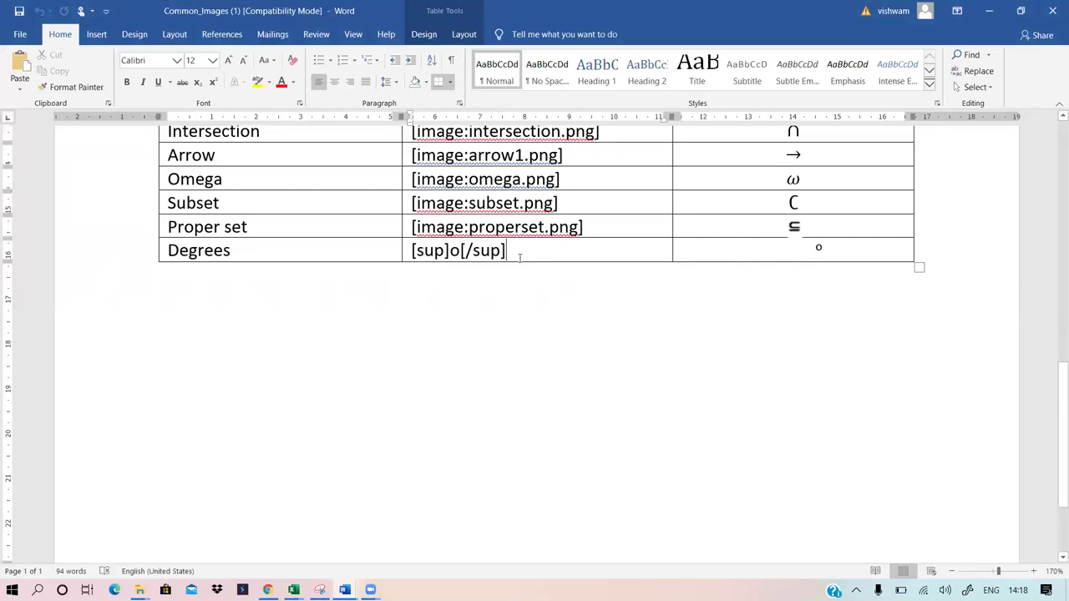
key("Left")
key("Left")
key("Left")
key("Left")
key("Left")
key("Left")
key("Left")
key("Left")
key("shift+Left")
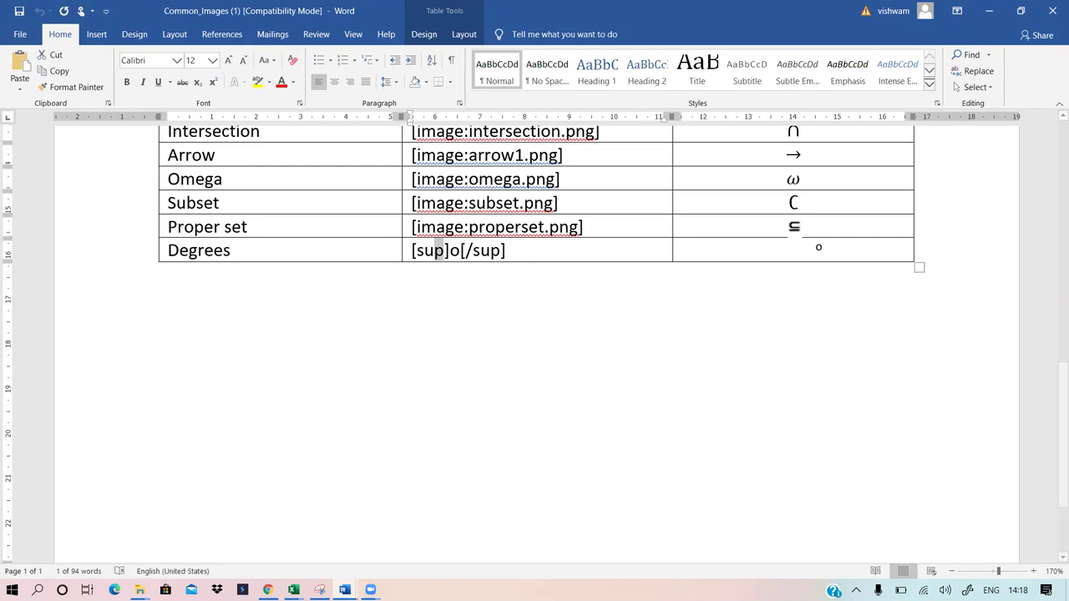
Return to the AddSetQuestions workbook in Excel and commit the edited row 8 question, moving to its OptionA cell
left_click(293, 590)
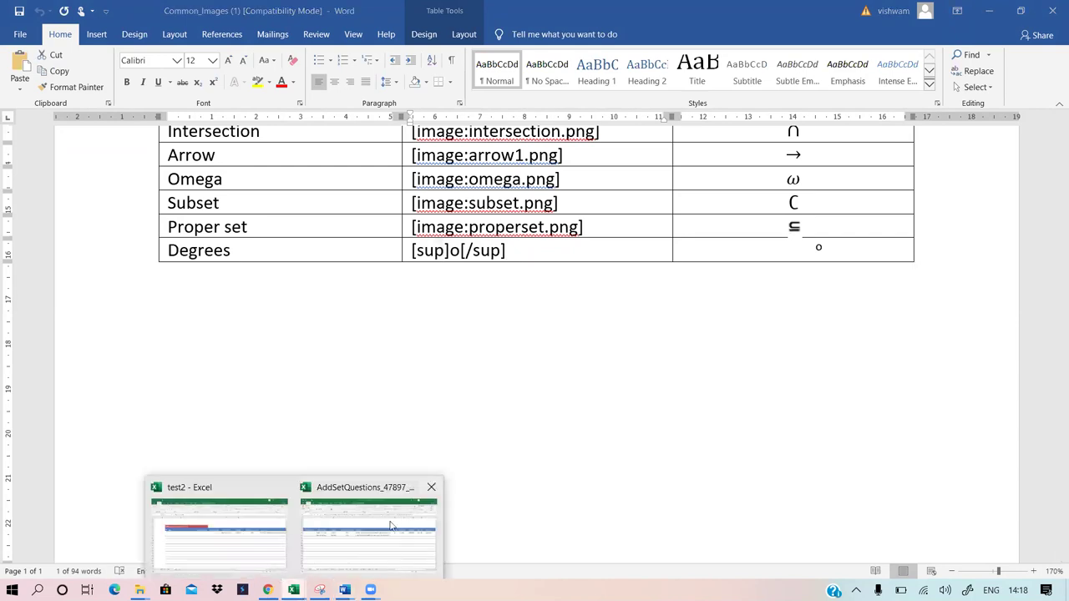
left_click(351, 539)
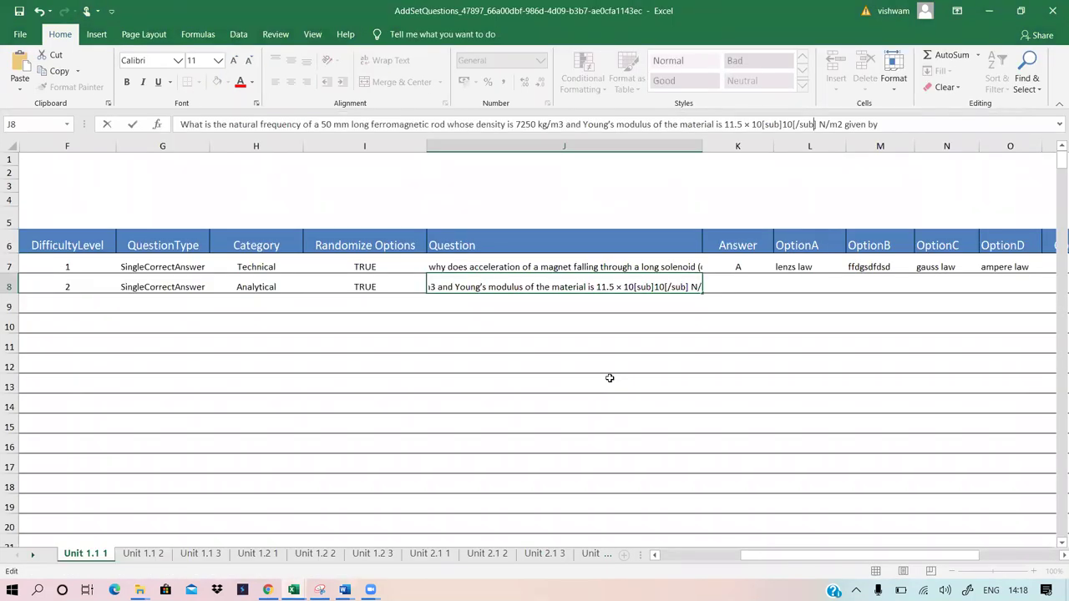
left_click(808, 287)
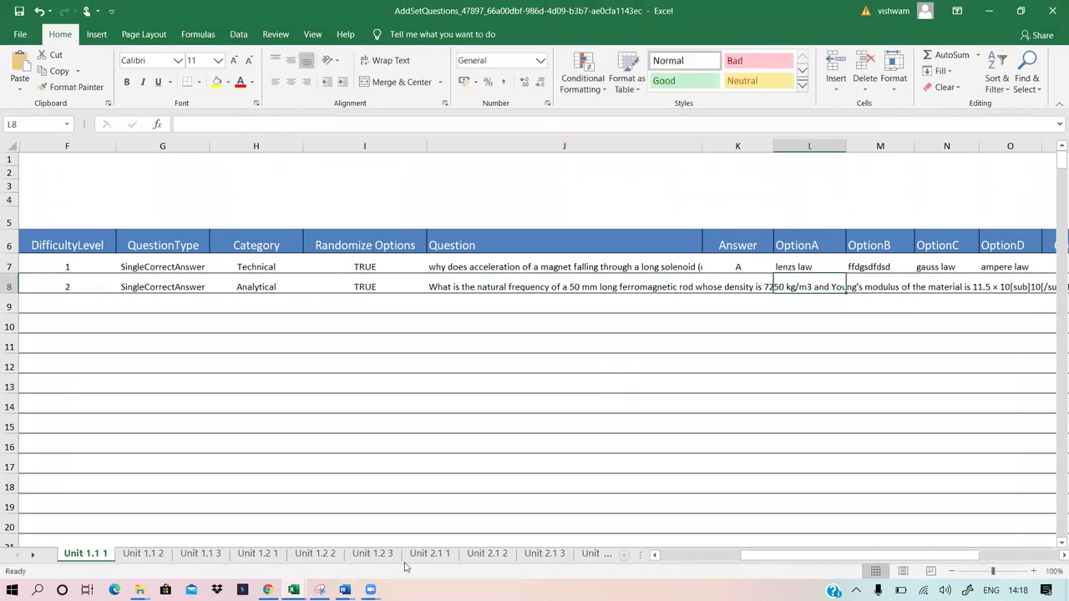
Check option A of question 5 in the USEMT EURPH101part B Word document by highlighting it, and return to the AddSetQuestions workbook
left_click(344, 590)
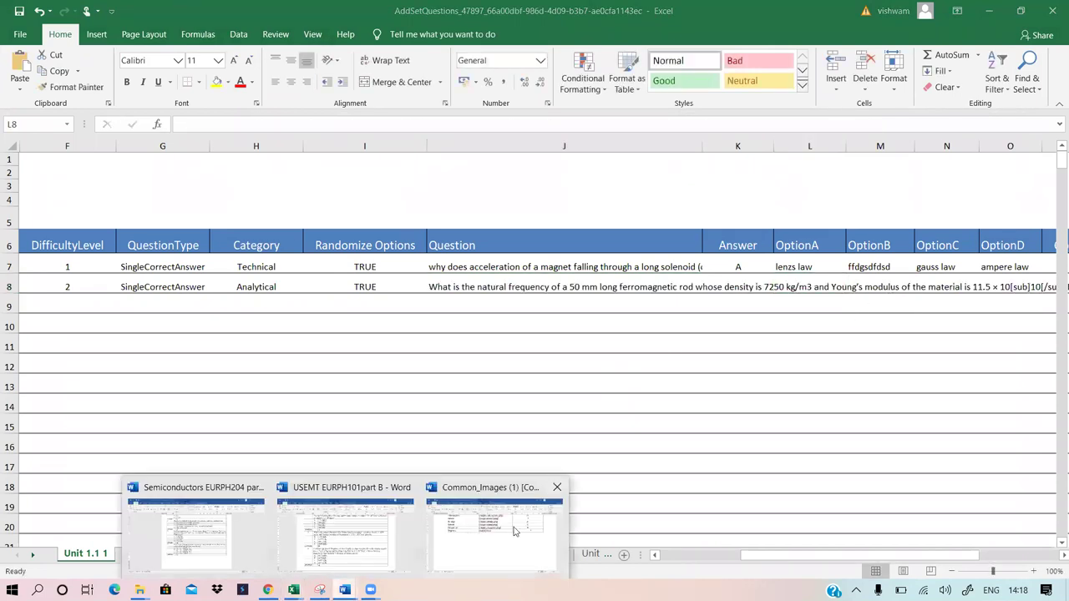
left_click(342, 535)
left_click_drag(389, 299, 321, 299)
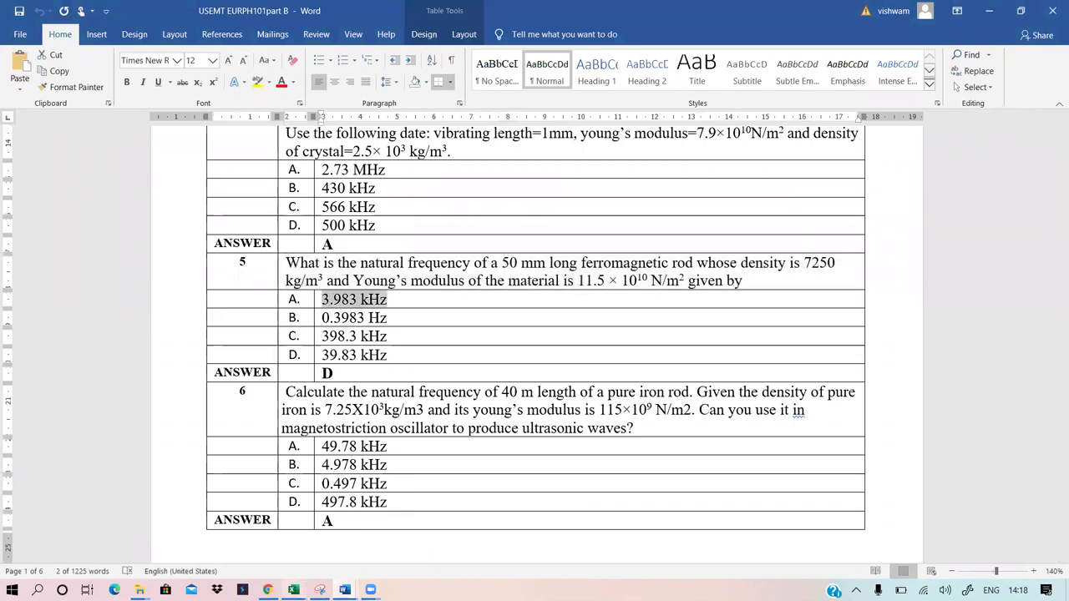
left_click(293, 589)
left_click(374, 535)
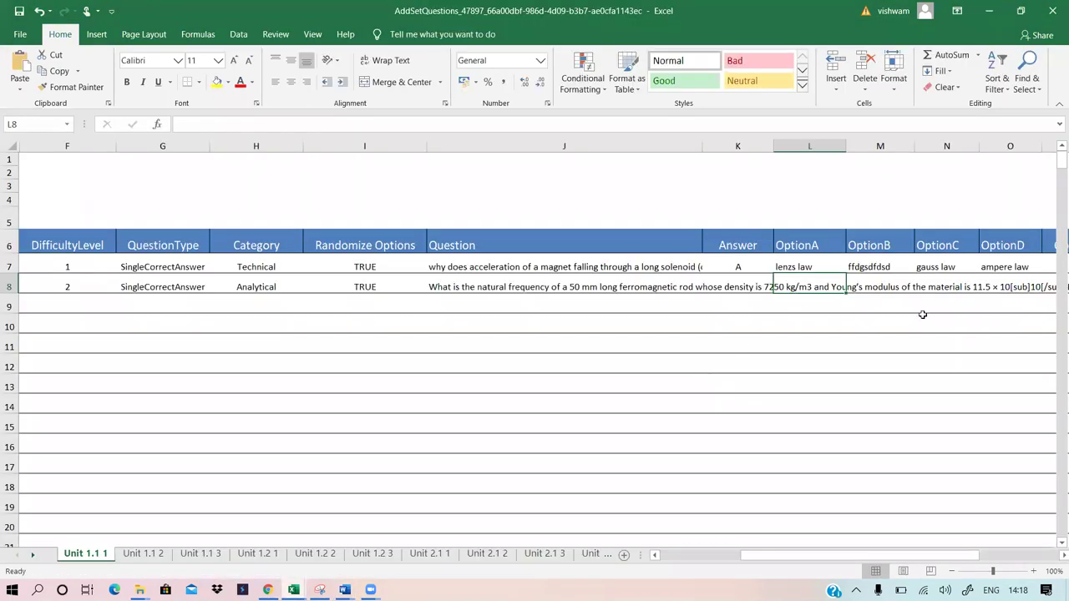
Fill row 8 with 3.4 KHz as OptionB and 4.4KHz as OptionC
left_click(869, 286)
type("3")
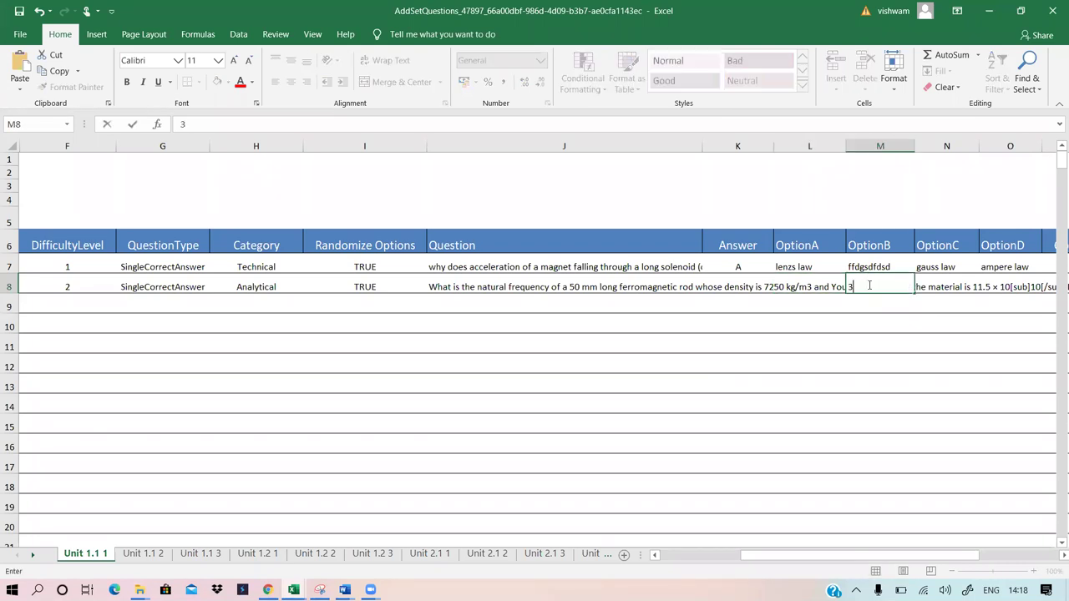
type(".4 KHz")
key("Tab")
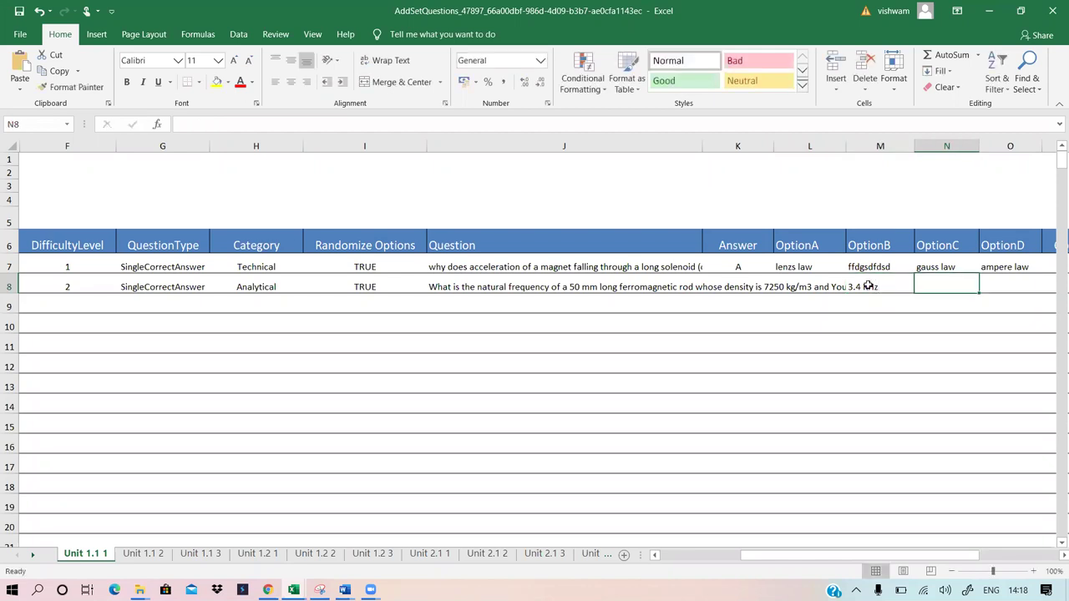
type("4.4K")
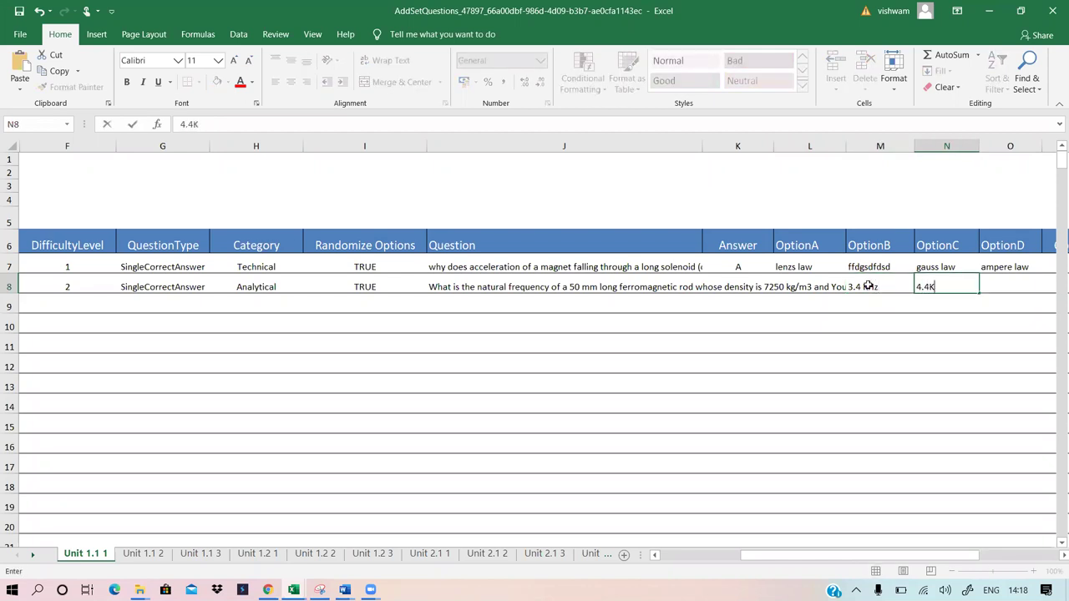
type("Hz")
key("Tab")
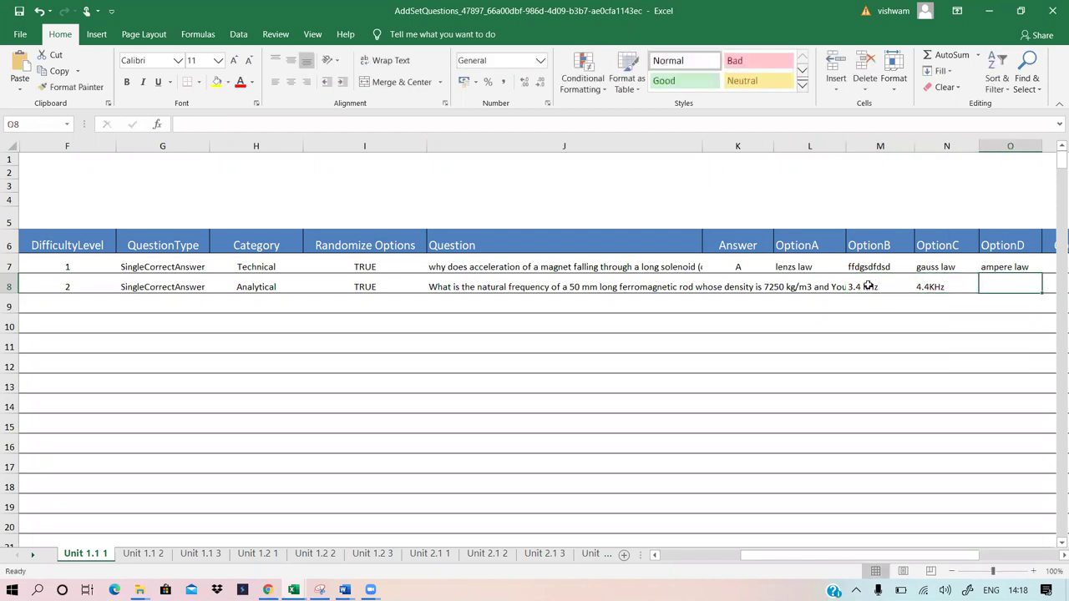
Enter B as the Answer for the row 8 question
left_click(736, 286)
type("B")
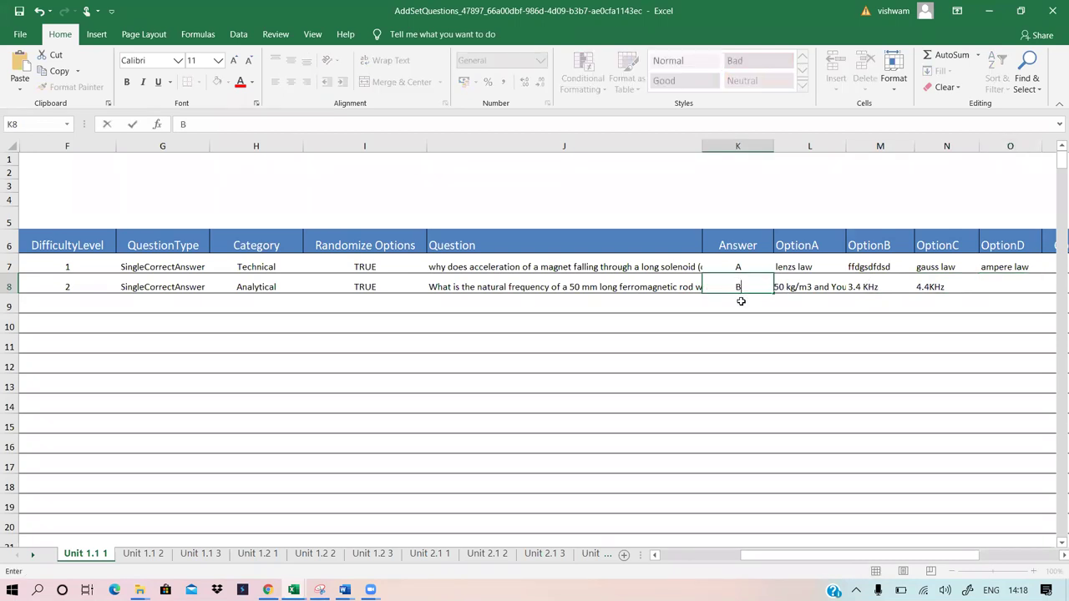
key("Return")
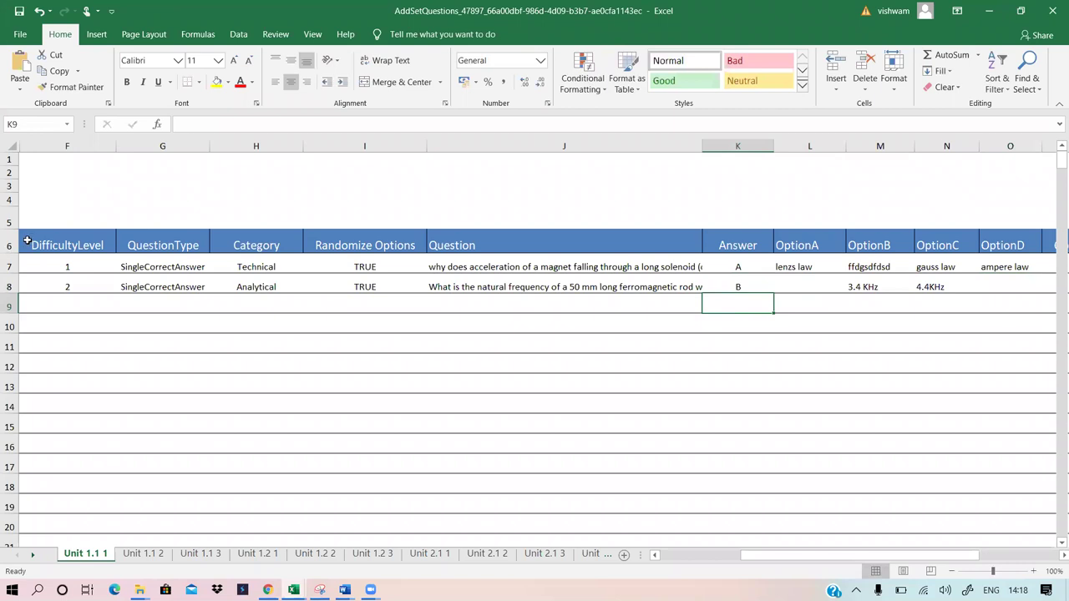
Set the DifficultyLevel of row 9 to 3 and its QuestionType to SingleCorrectAnswer
left_click(62, 301)
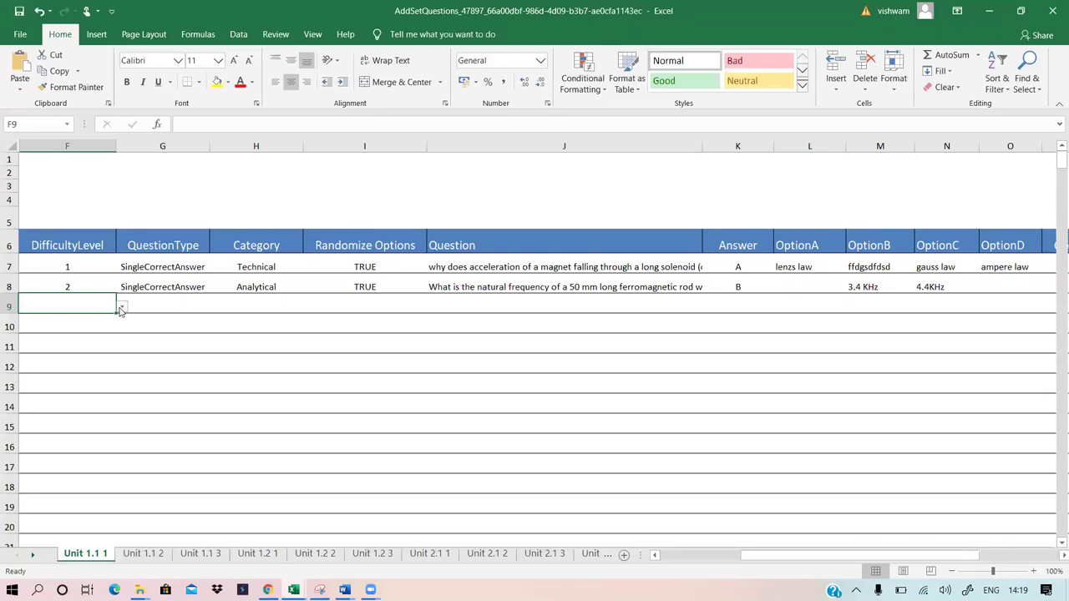
left_click(121, 306)
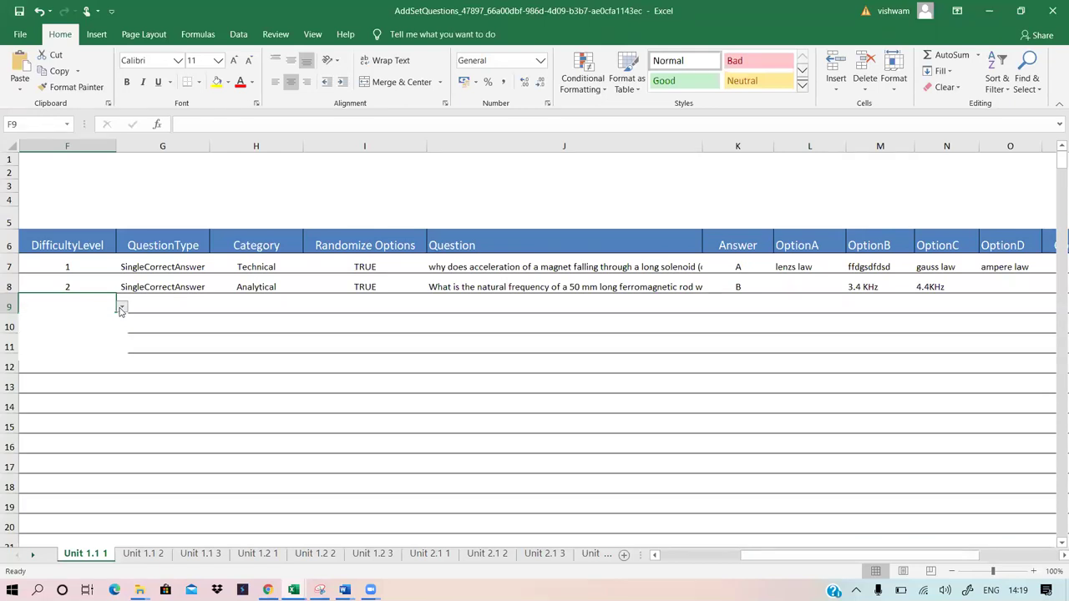
left_click(72, 341)
left_click(153, 307)
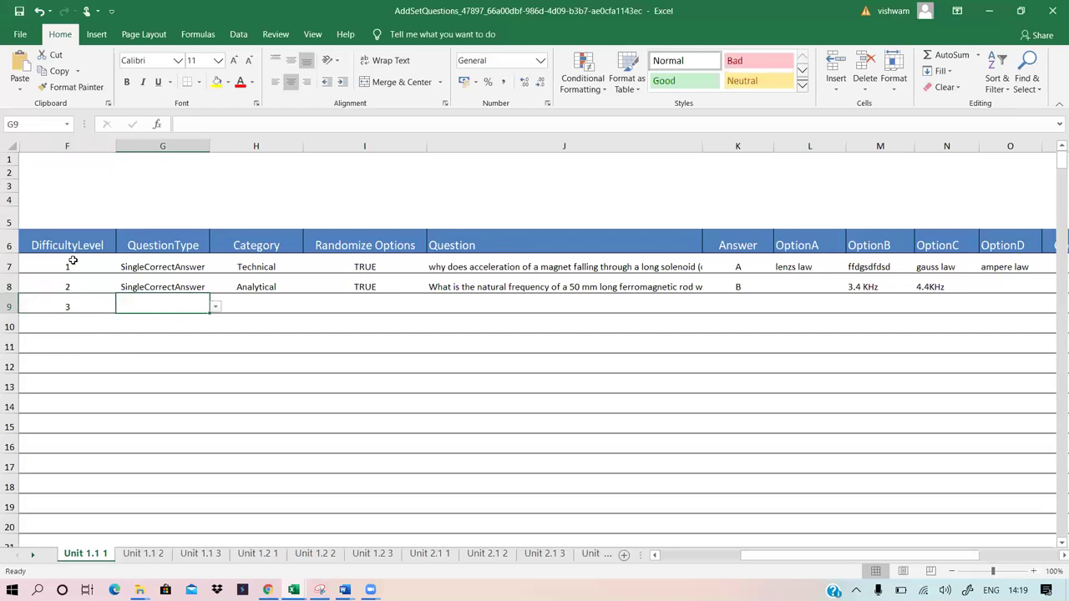
left_click(216, 307)
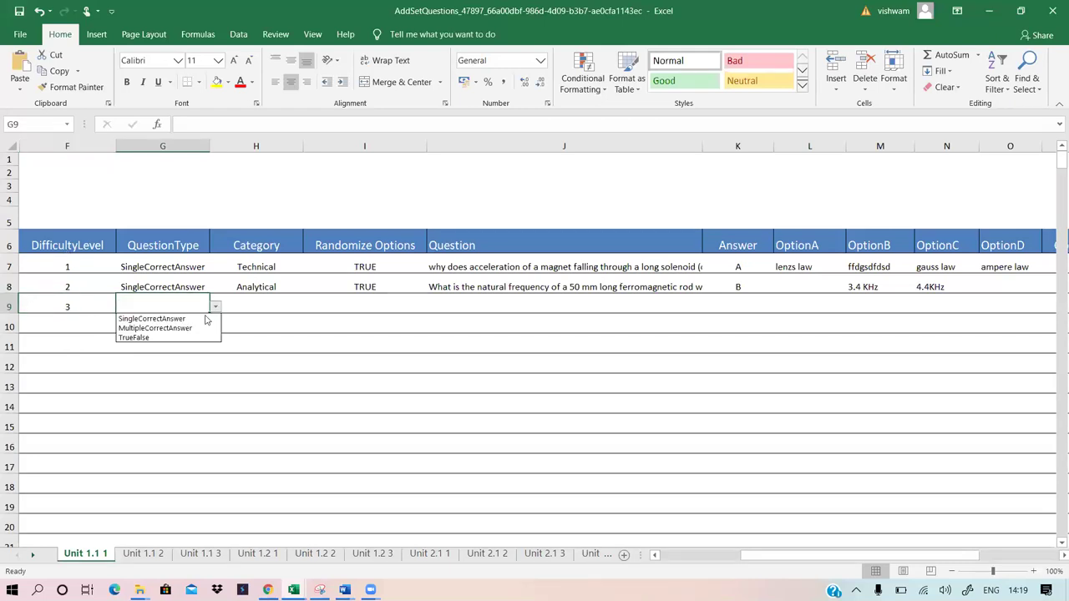
left_click(196, 318)
Set the Category of row 9 to Technical and Randomize Options to TRUE
left_click(288, 309)
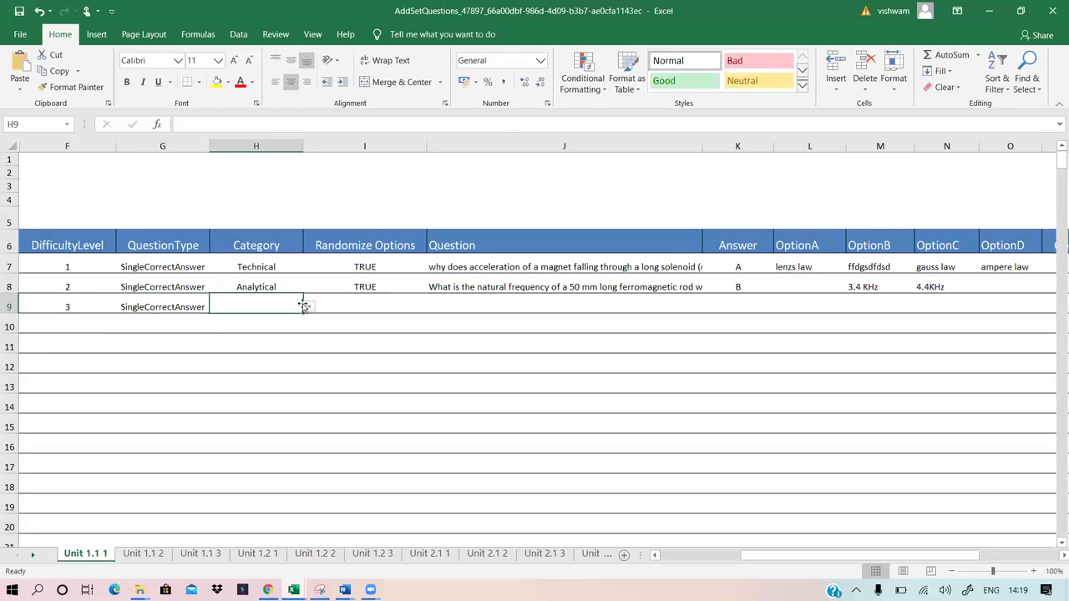
left_click(308, 307)
left_click(261, 347)
left_click(348, 308)
left_click(432, 307)
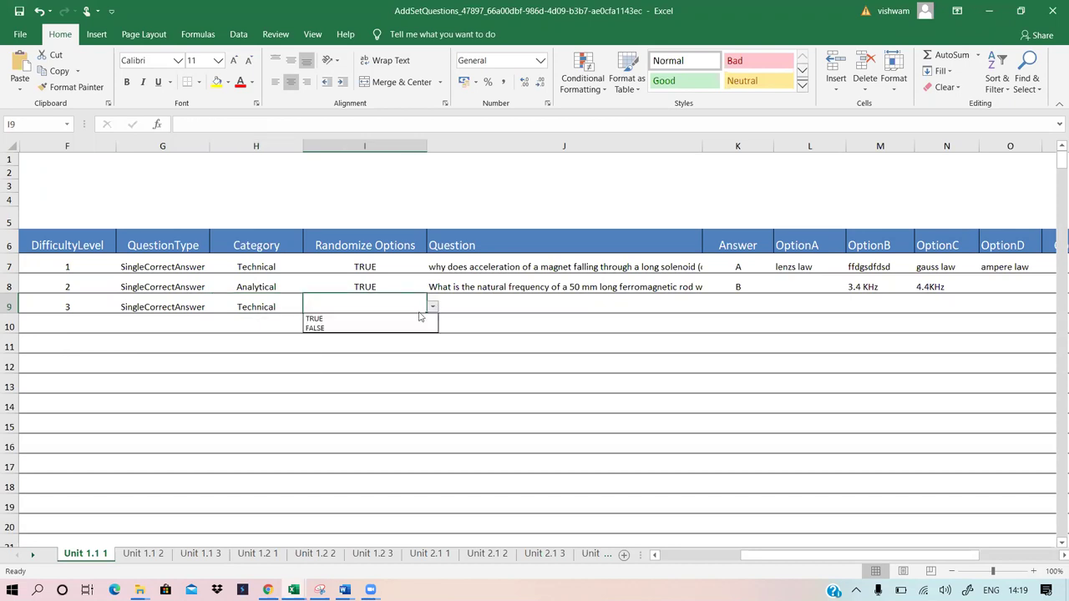
left_click(422, 319)
Select the row 9 Question cell, switch to the USEMT EURPH101part B Word document and copy question 17's text about the charged conducting sphere
left_click(466, 306)
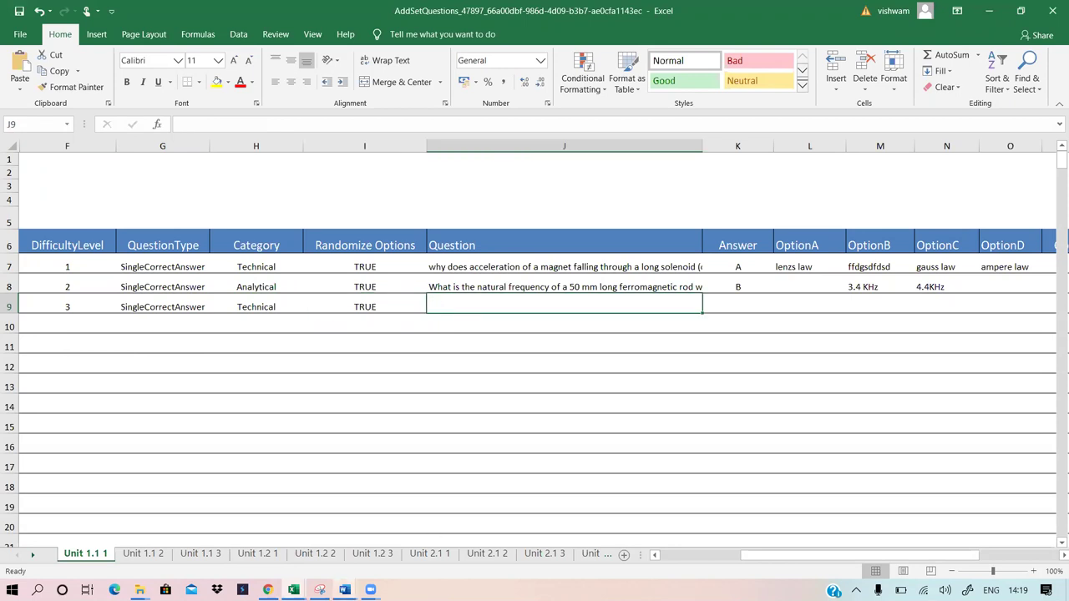
mouse_move(344, 590)
left_click(354, 526)
scroll(462, 385, "down", 20)
scroll(463, 385, "up", 5)
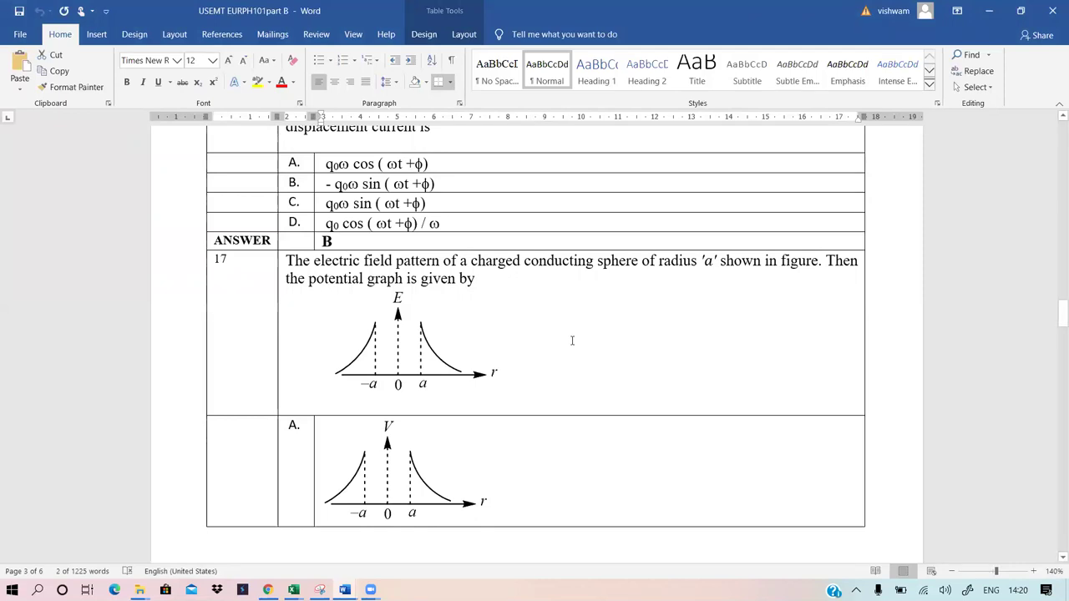
scroll(251, 309, "down", 5)
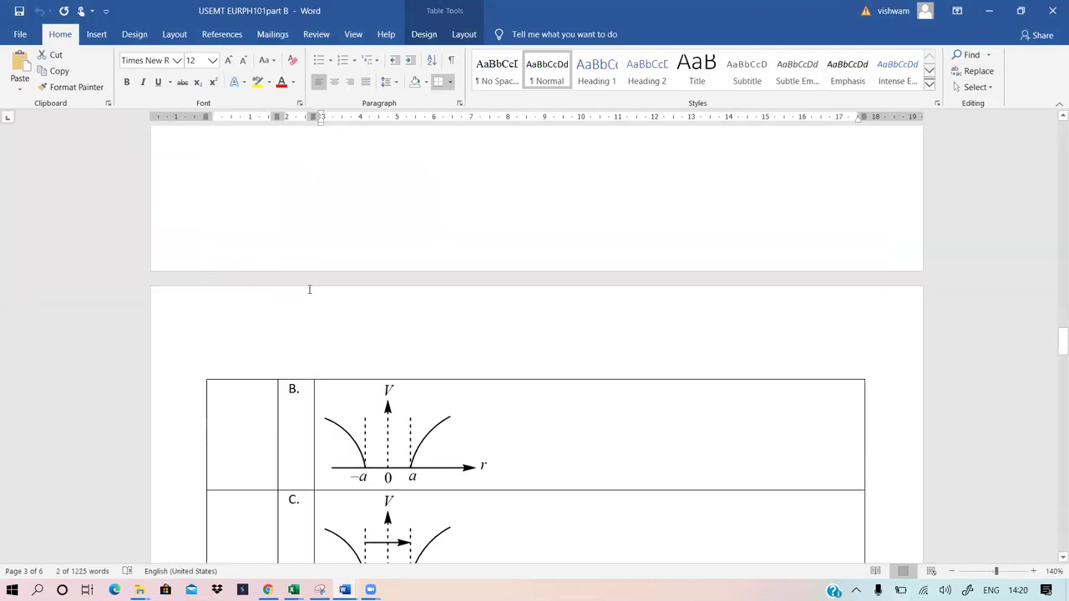
scroll(333, 343, "up", 5)
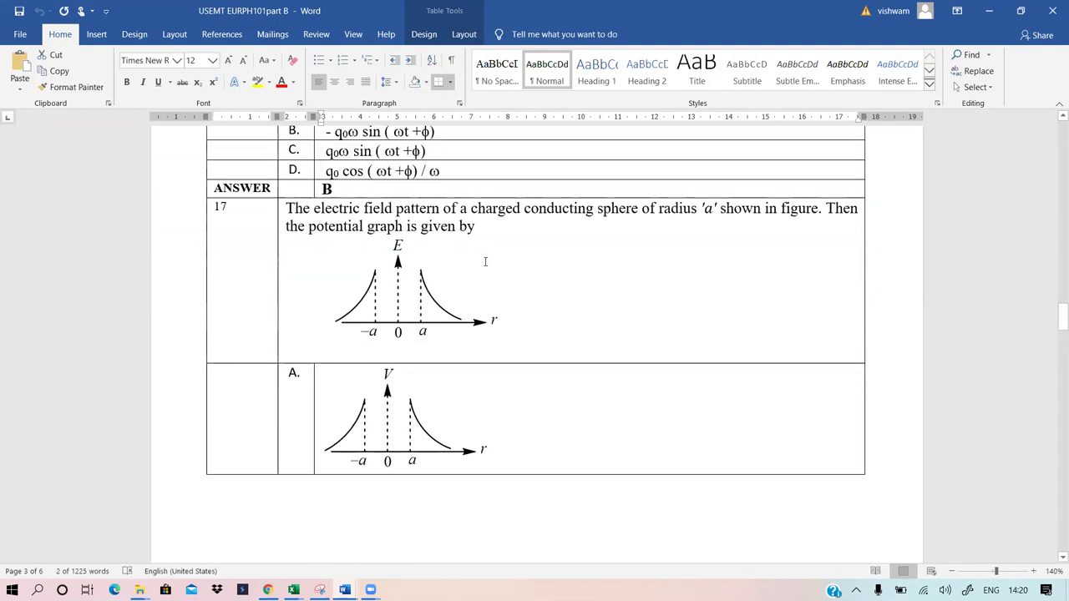
scroll(485, 261, "up", 2)
left_click_drag(474, 320, 288, 303)
right_click(290, 304)
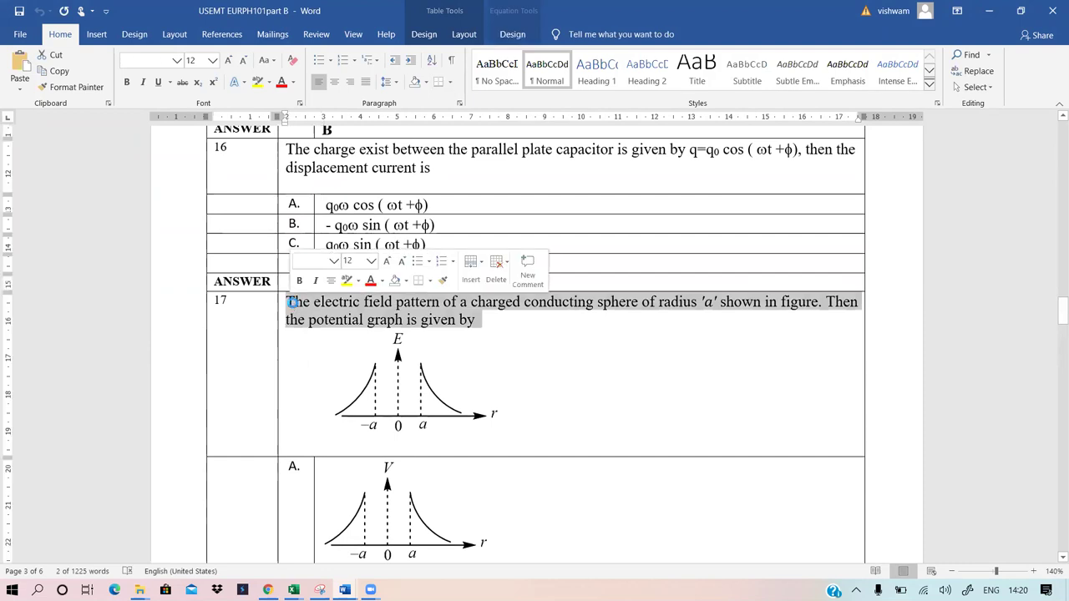
left_click(319, 329)
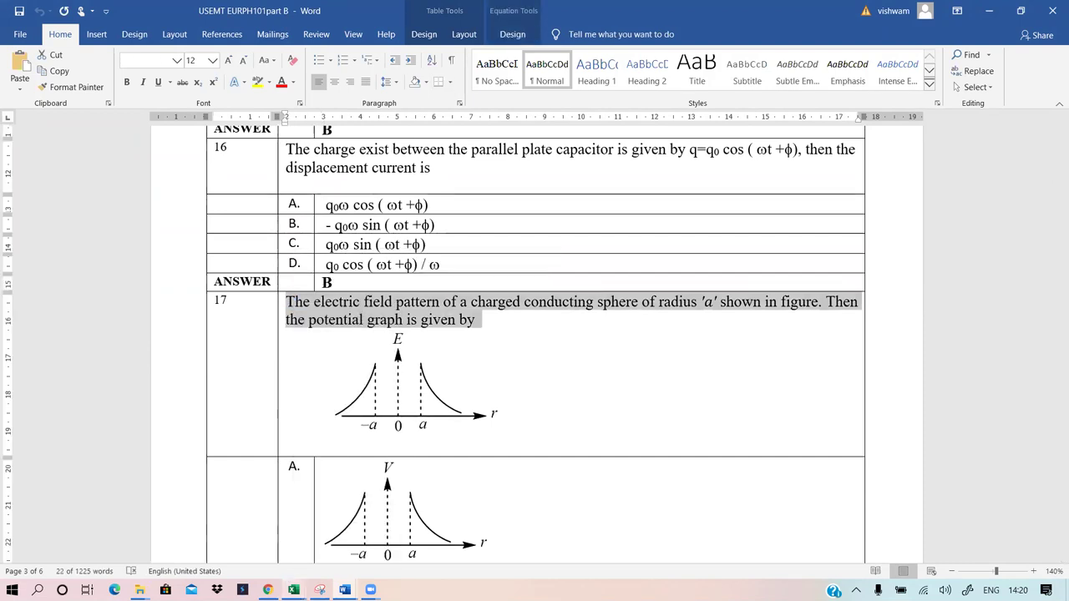
Return to the AddSetQuestions workbook in Excel and paste the copied question into the row 9 Question cell, matching destination formatting
mouse_move(284, 578)
left_click(359, 535)
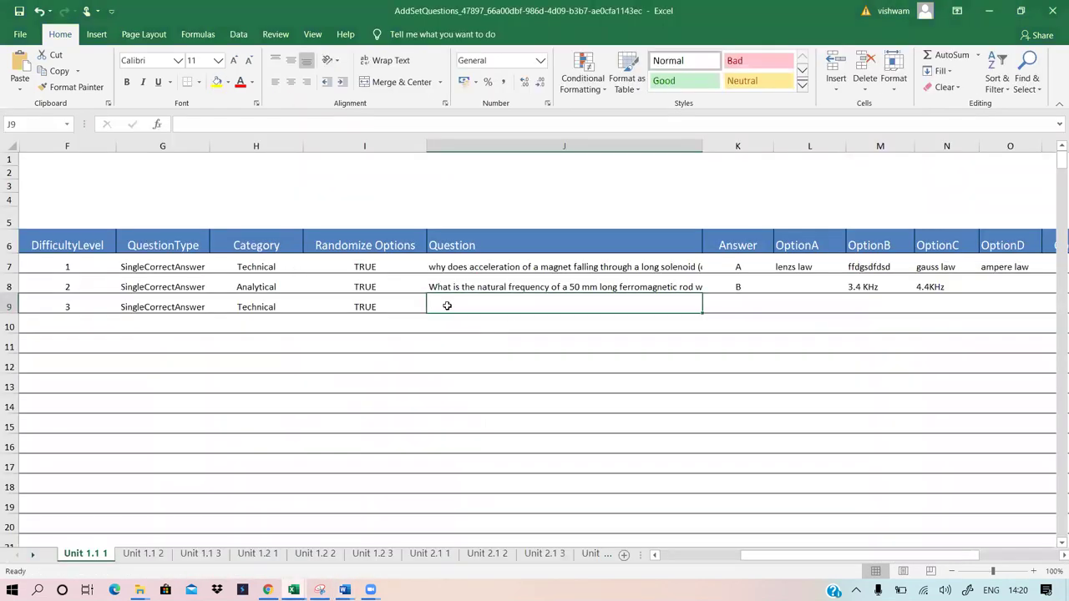
right_click(448, 309)
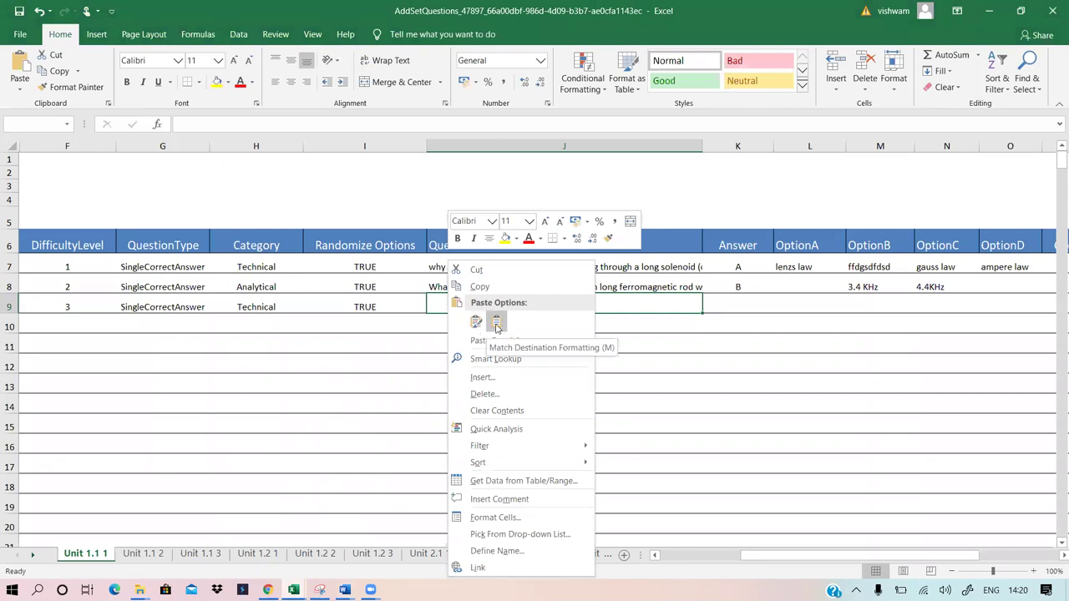
left_click(496, 322)
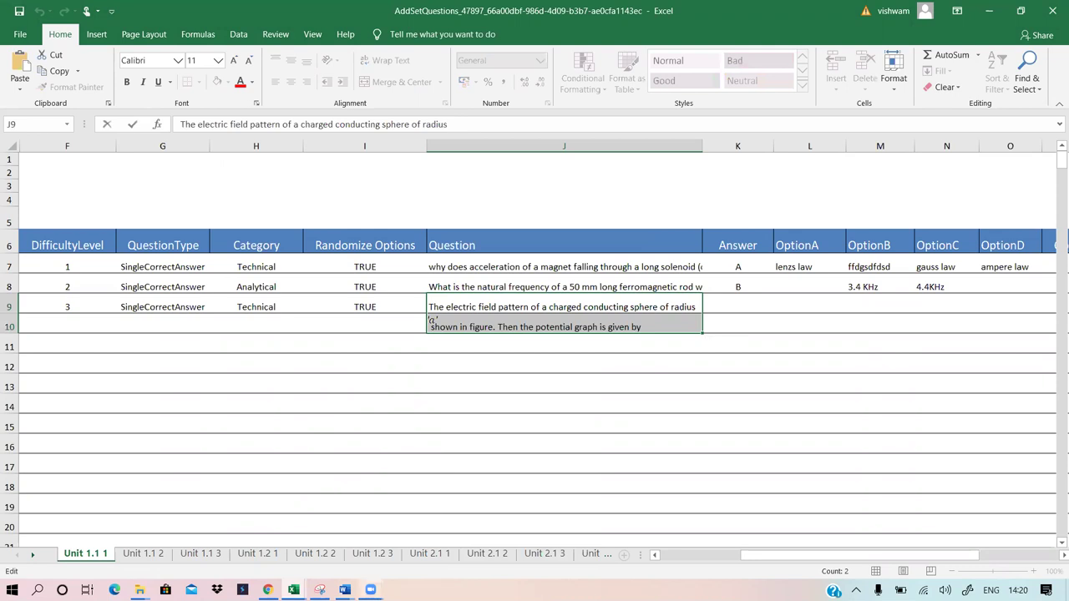
Switch to the USEMT EURPH101part B Word document, bring up question 17's figure and open the Snipping Tool
mouse_move(344, 590)
left_click(357, 558)
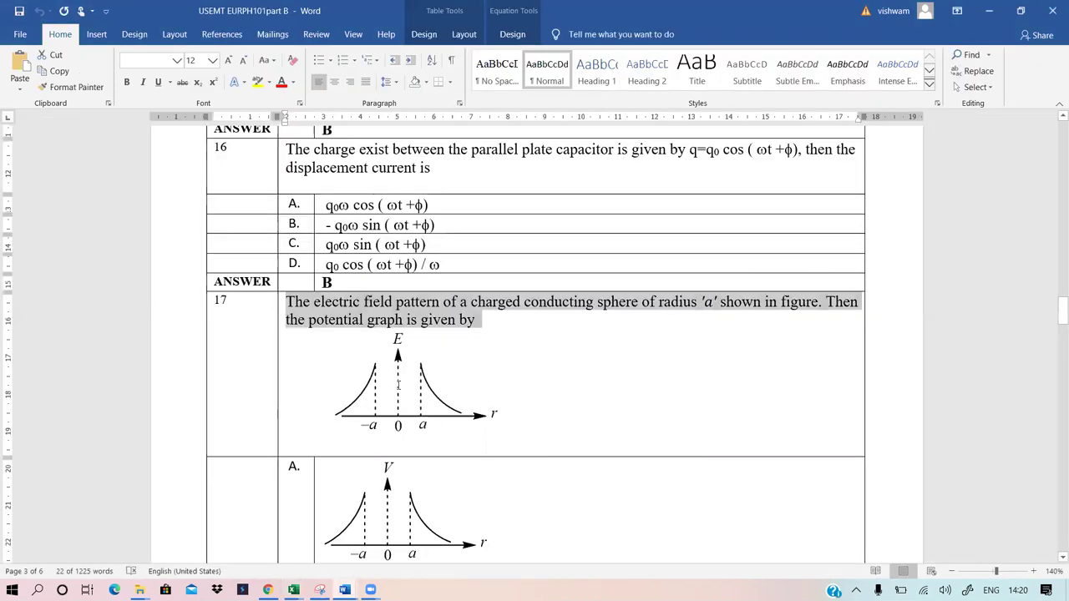
scroll(527, 353, "down", 1)
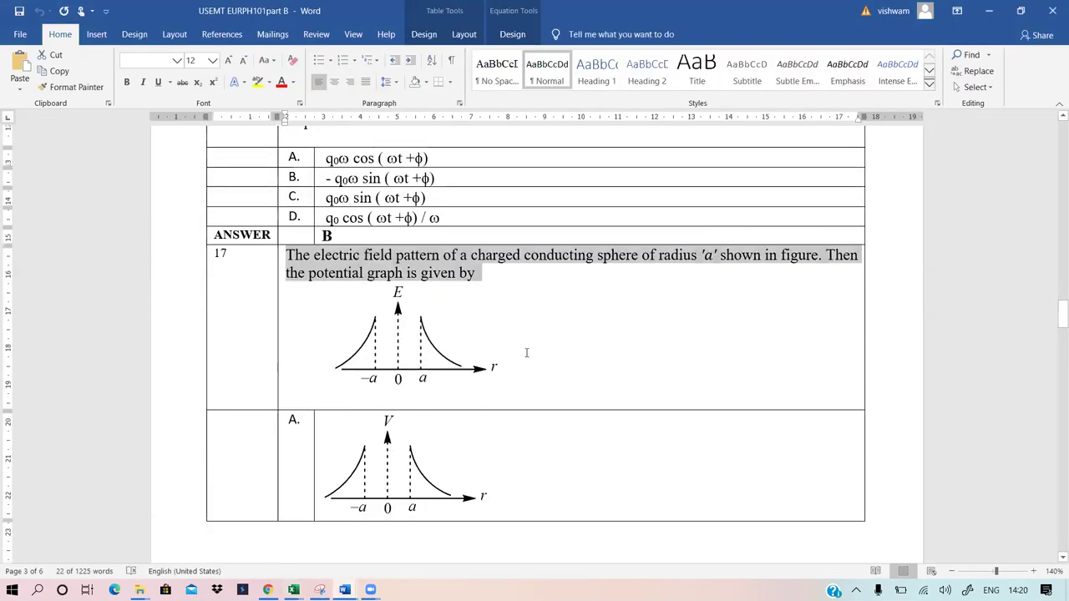
left_click(527, 353)
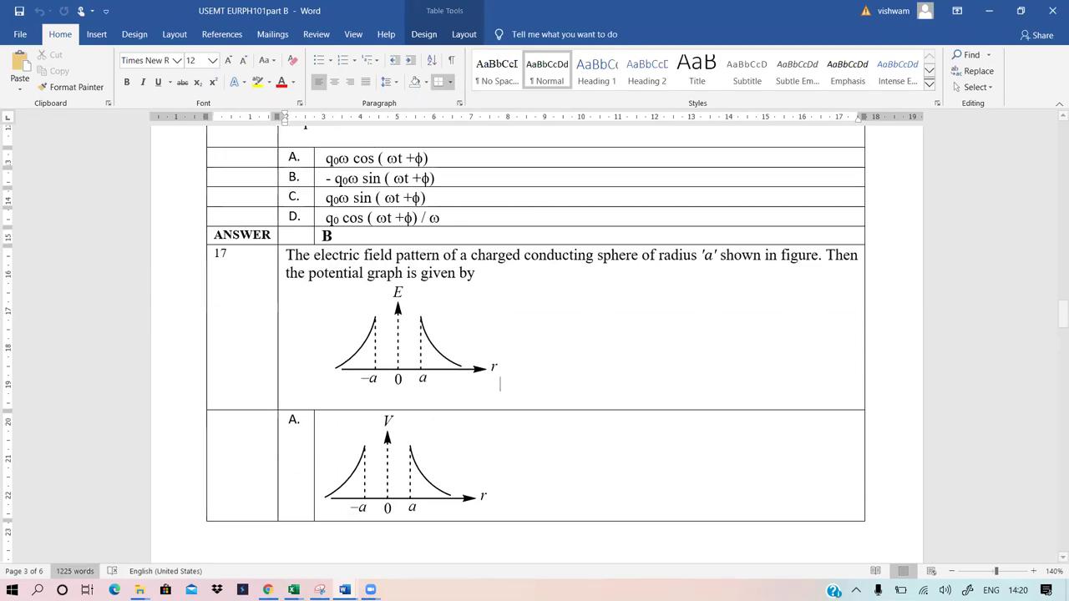
left_click(38, 590)
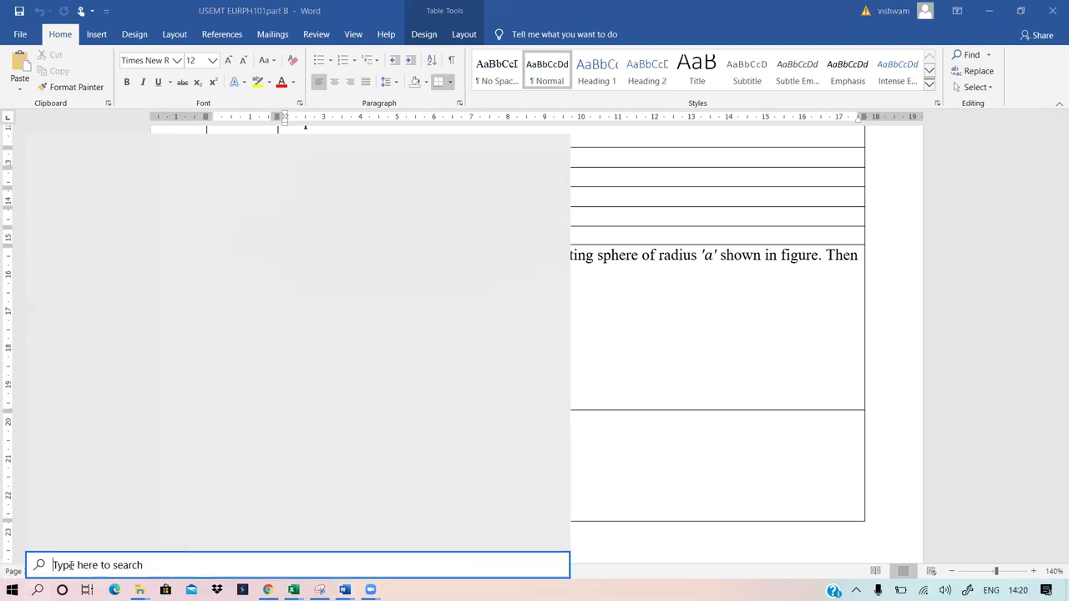
type("sni")
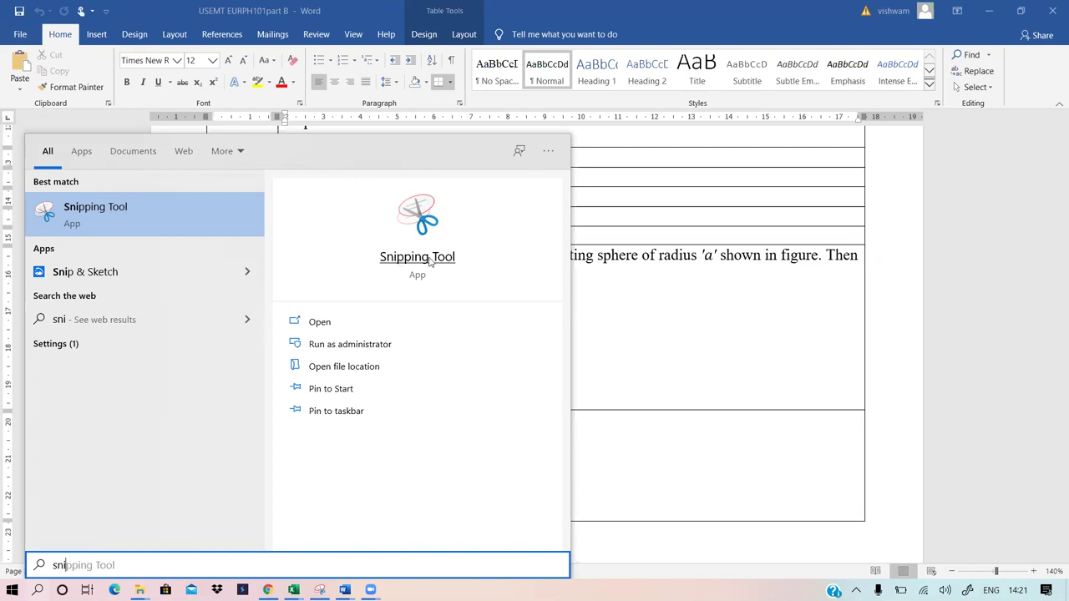
left_click(518, 322)
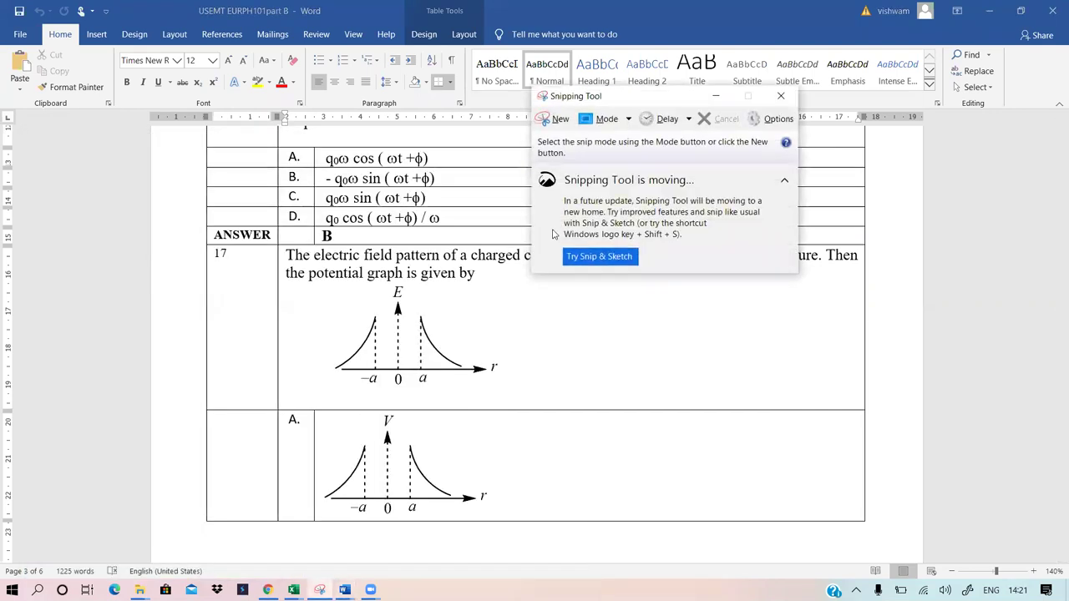
Move from the Snipping Tool to Snip & Sketch and capture question 17's electric field graph as a rectangular snip
left_click(558, 122)
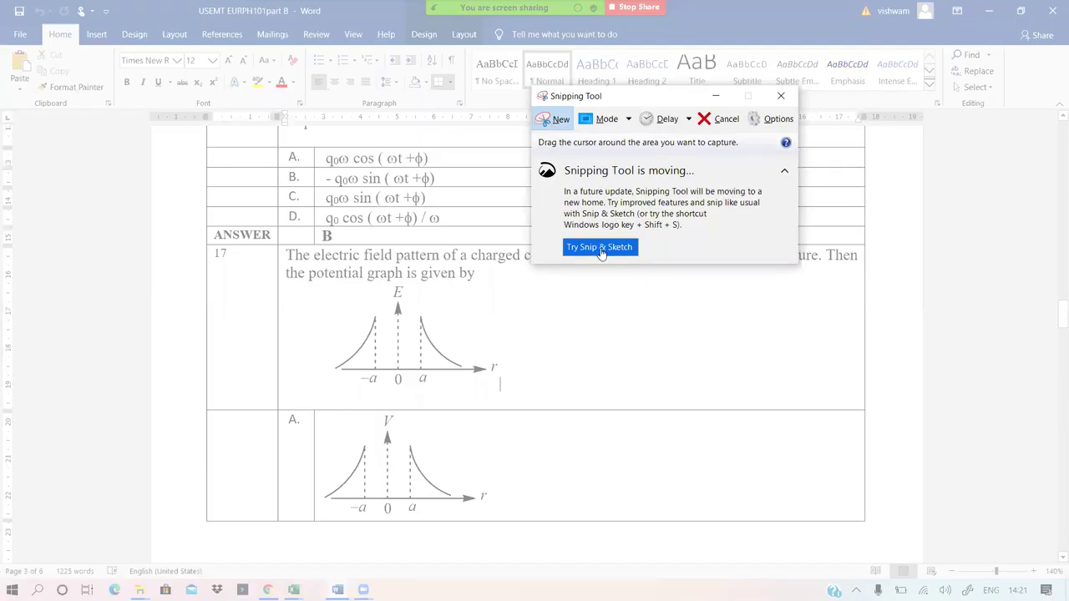
left_click(600, 254)
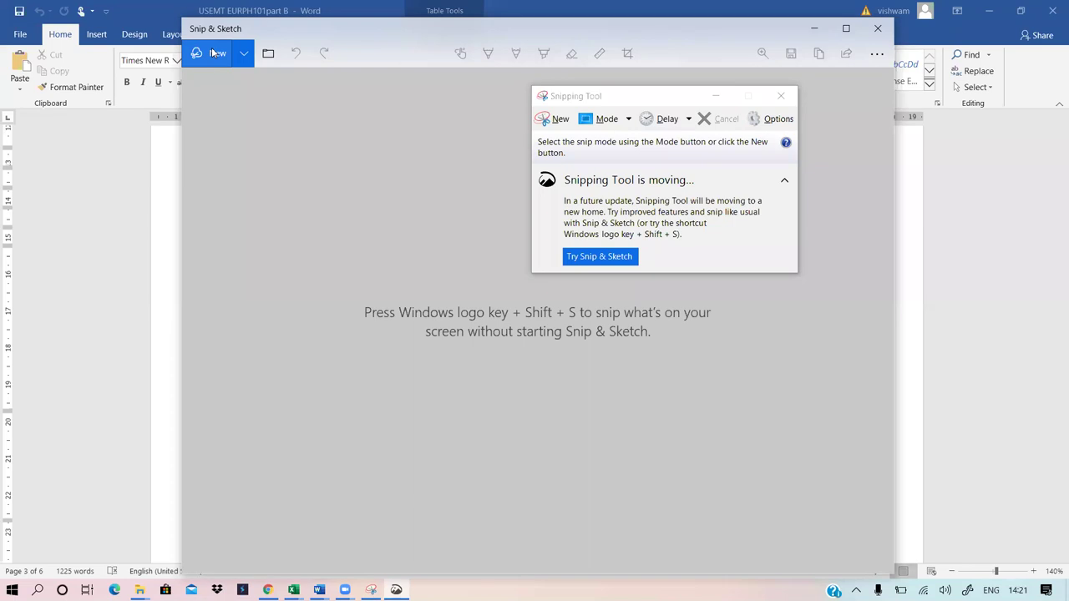
left_click(215, 52)
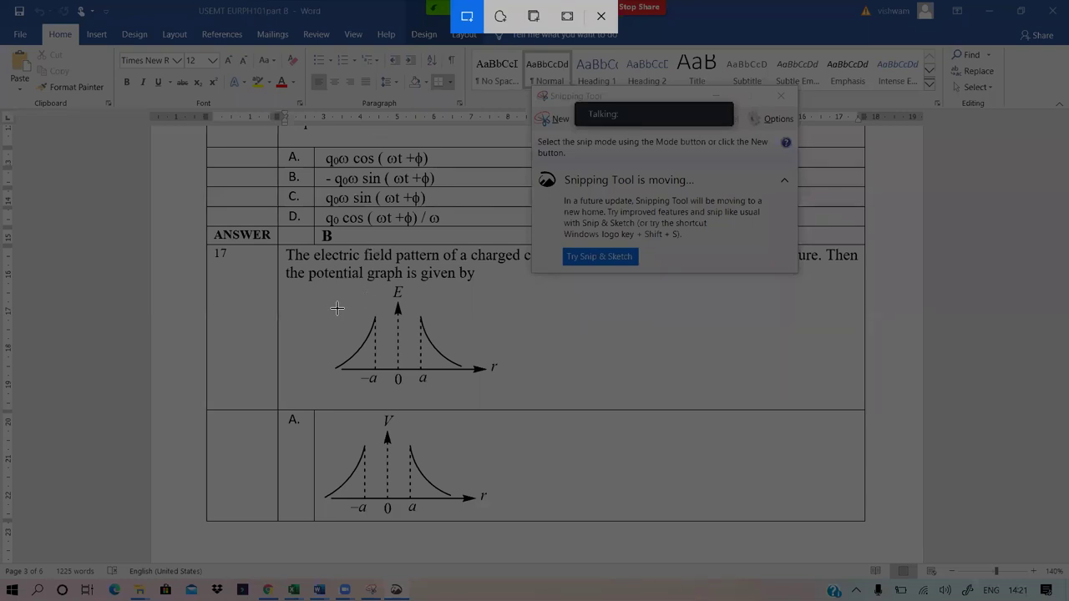
left_click_drag(326, 283, 504, 403)
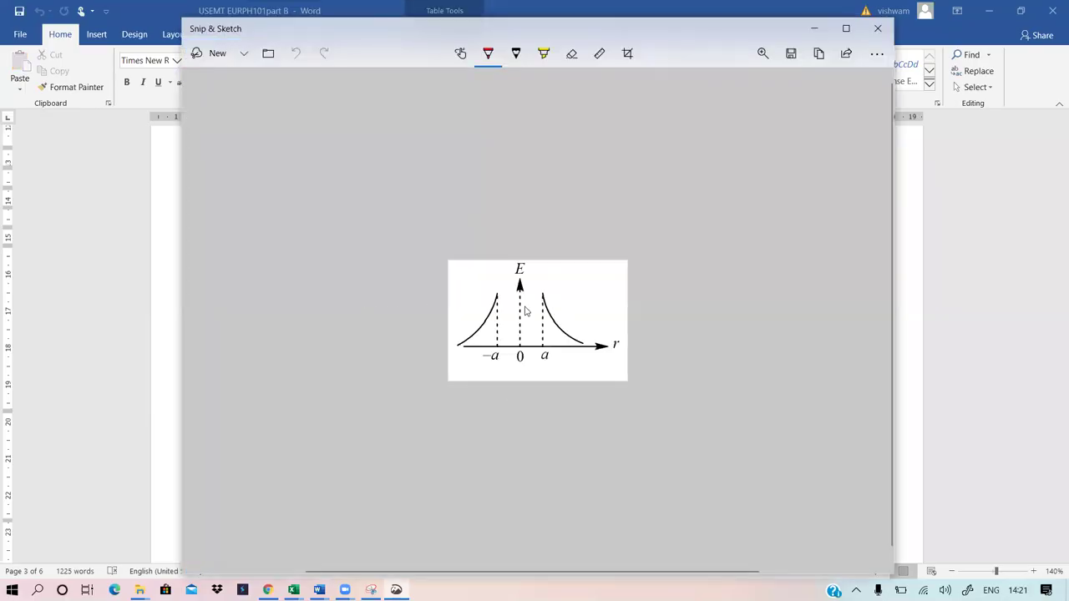
left_click(218, 53)
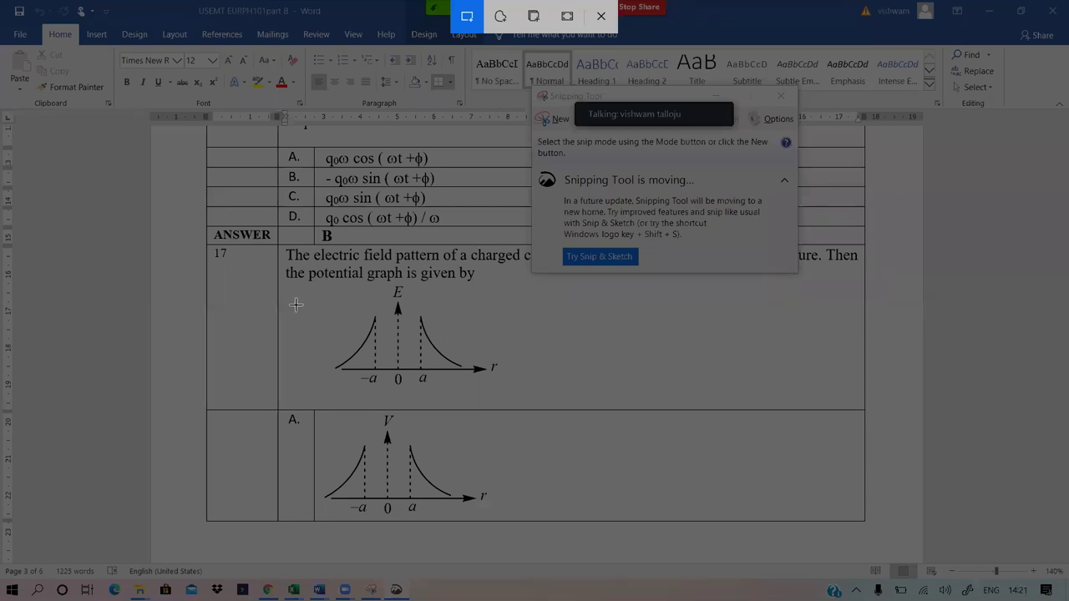
left_click(603, 25)
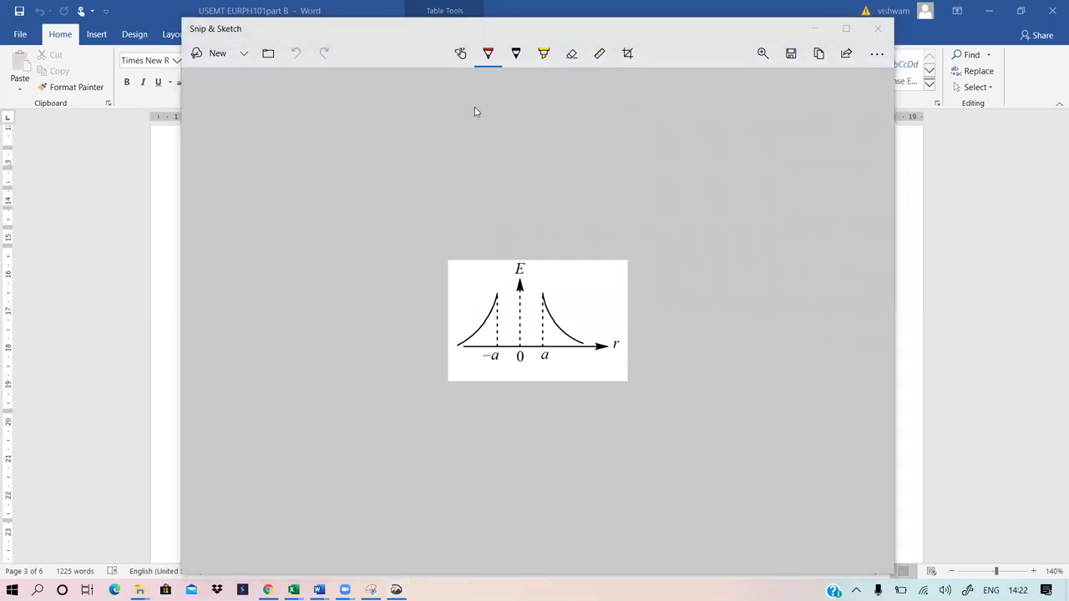
key("super+s")
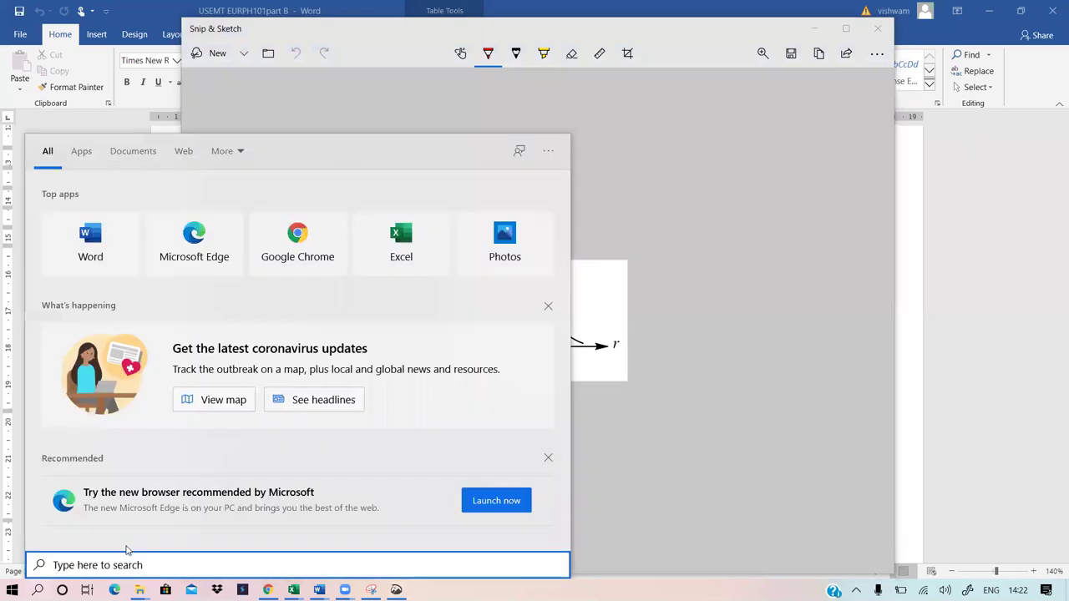
type("snipp")
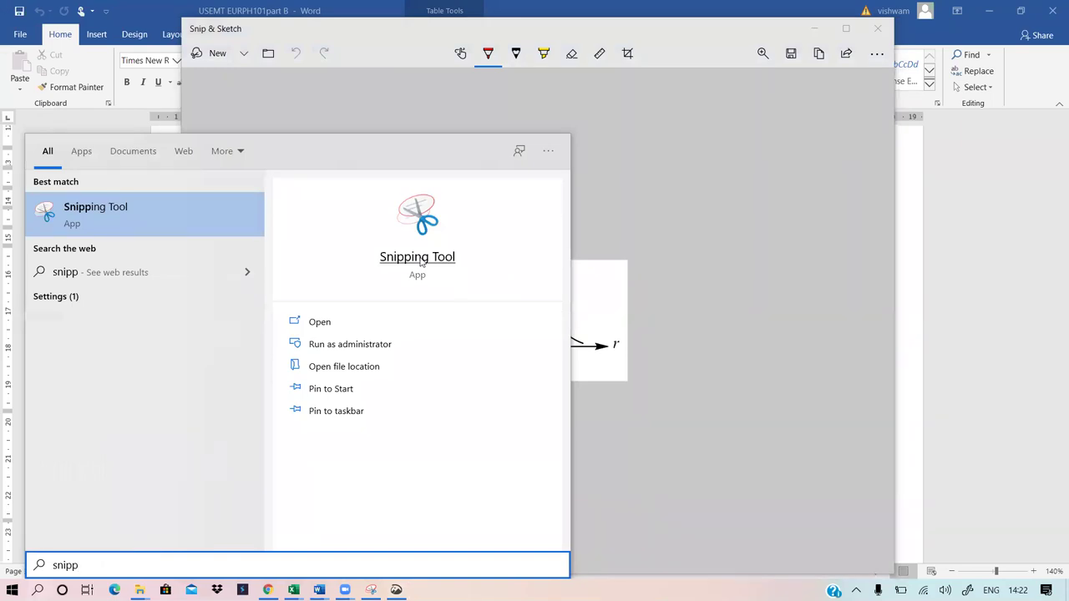
left_click(667, 224)
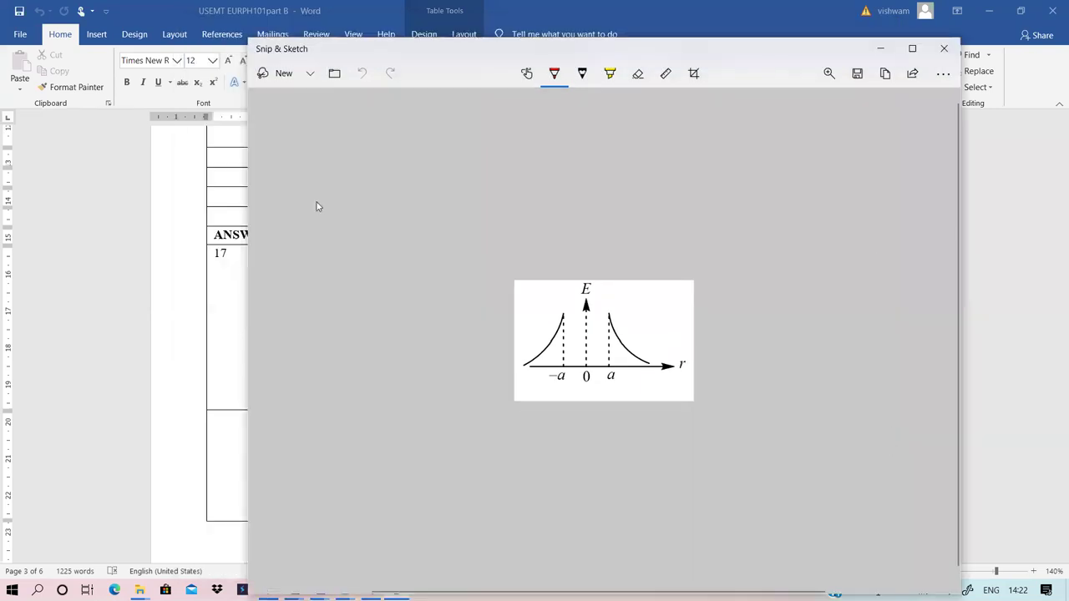
Take a new, tighter rectangular snip of the electric field graph under question 17
left_click(281, 76)
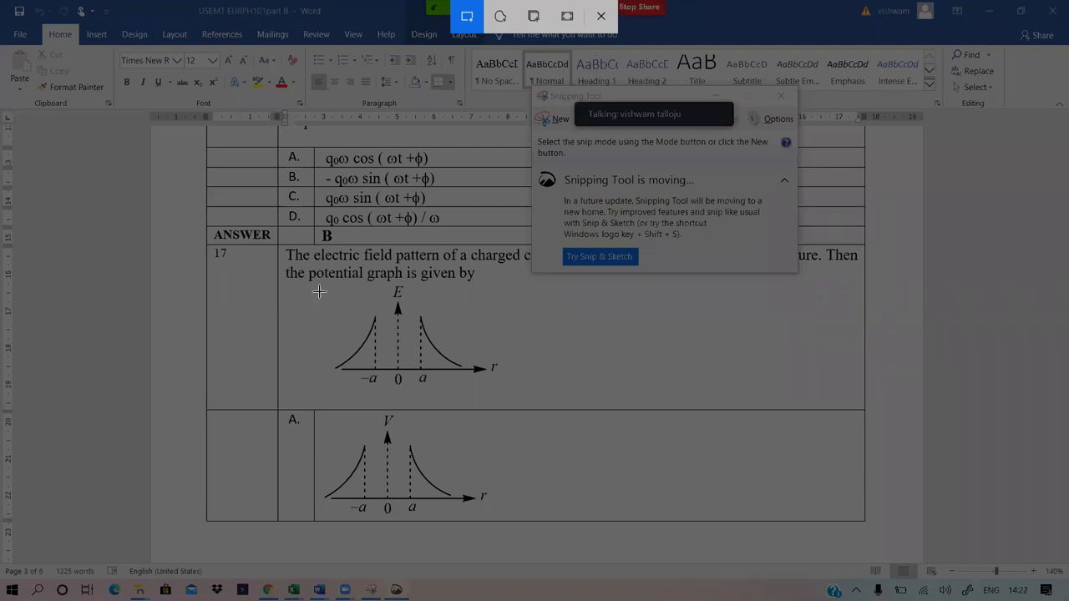
left_click_drag(333, 286, 504, 395)
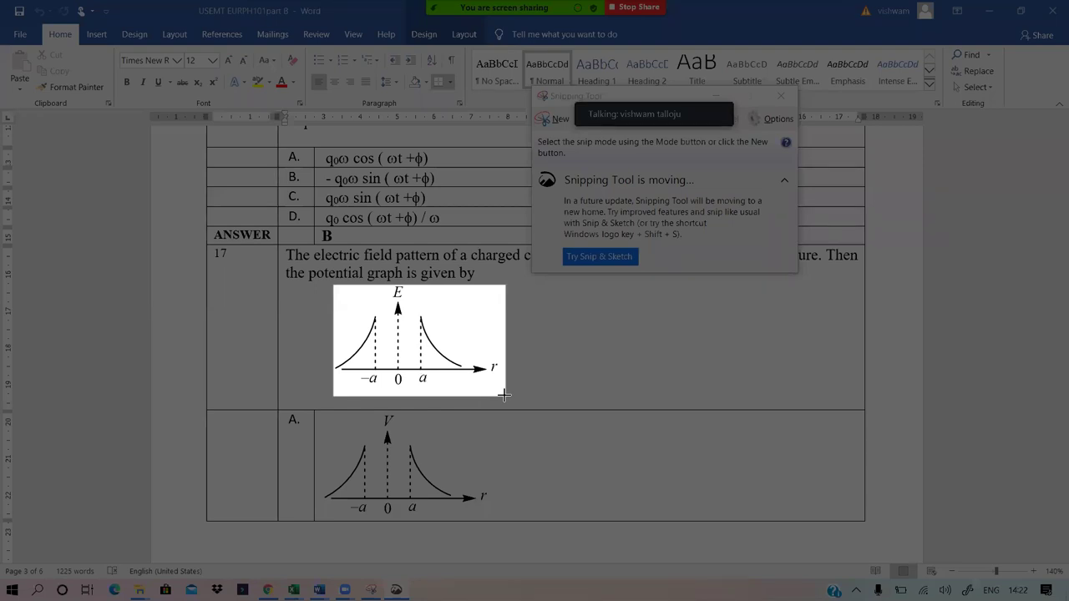
left_click_drag(505, 395, 502, 396)
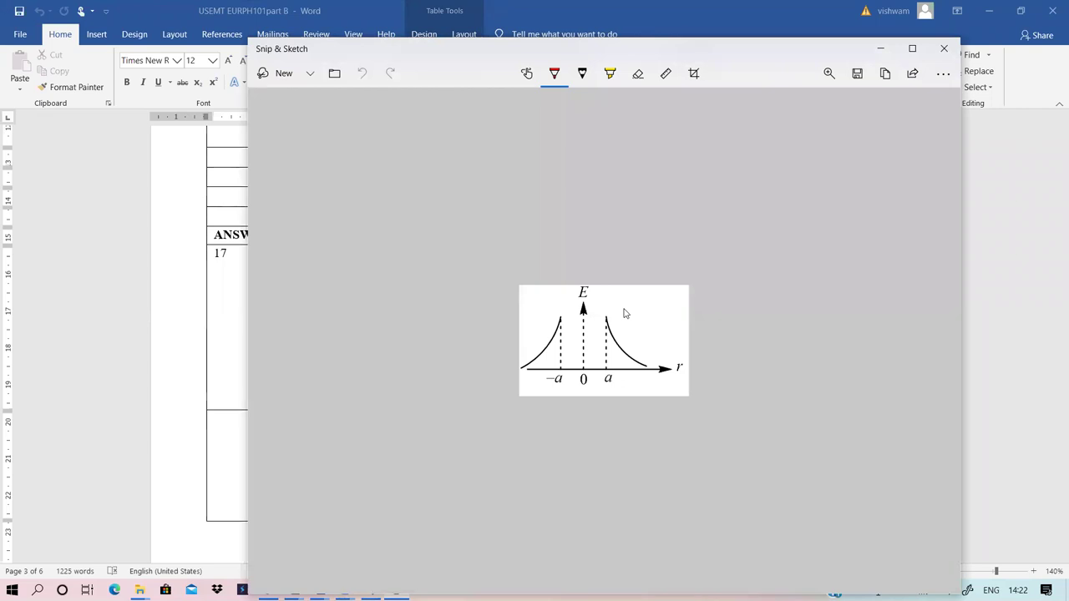
Save the graph snip as testfig.png in the test making folder and minimize Snip & Sketch
left_click(860, 75)
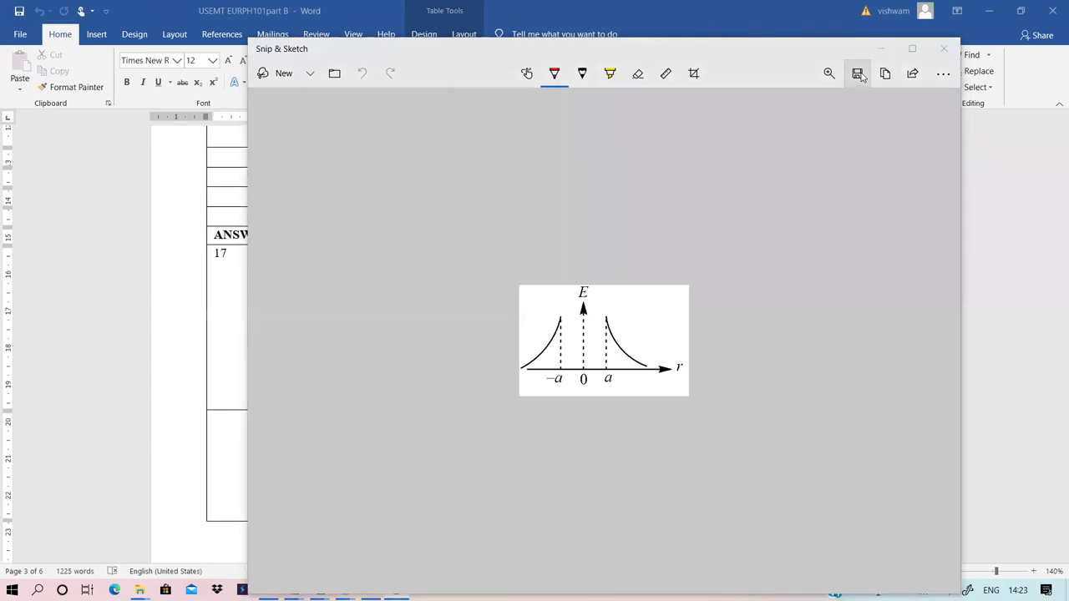
key("ctrl+c")
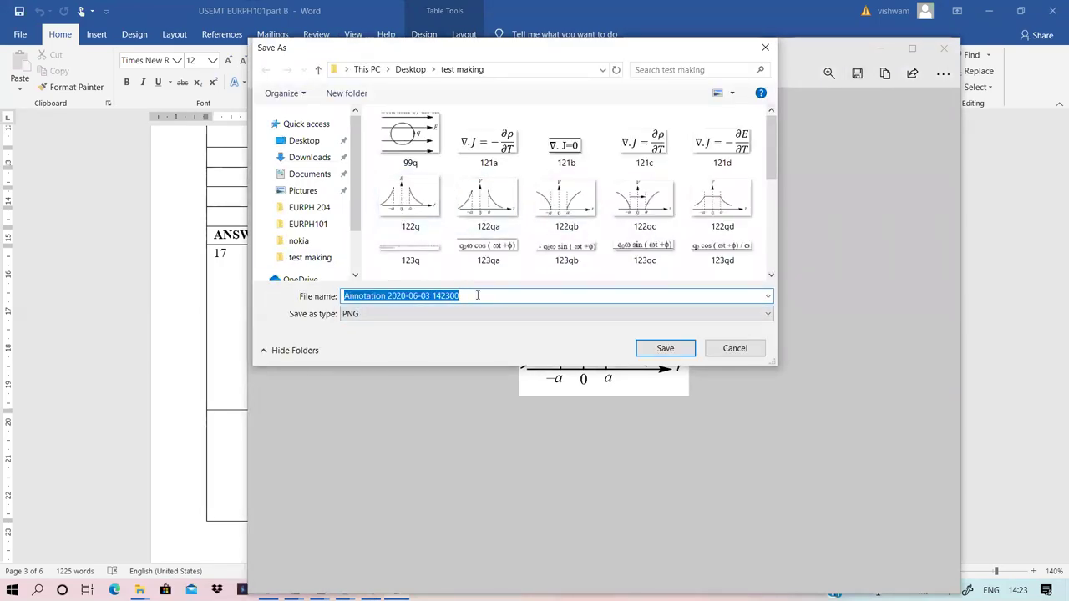
key("BackSpace")
type("testfig")
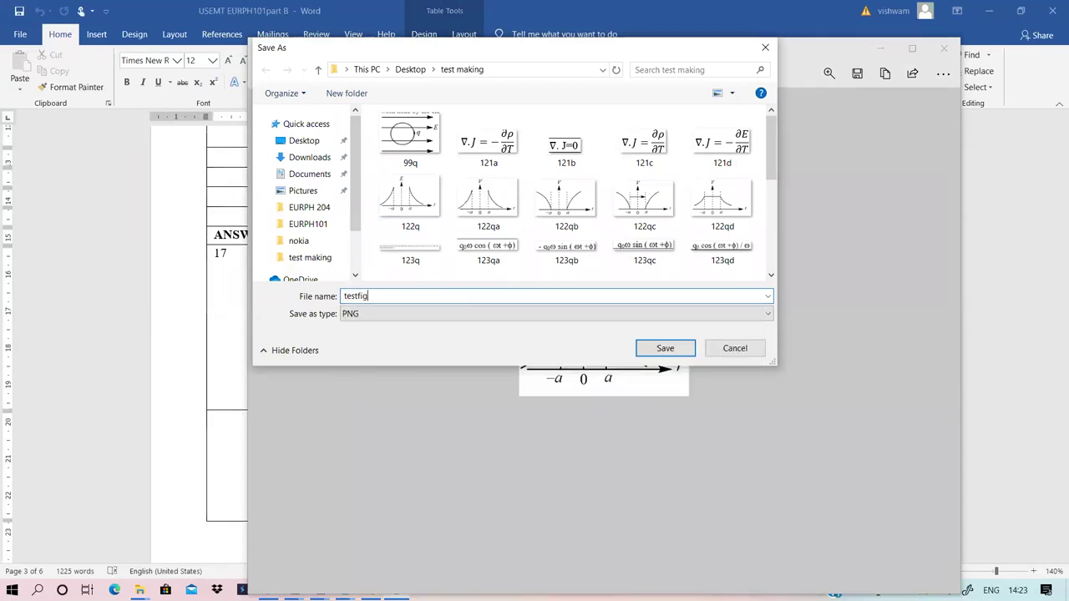
type(".png")
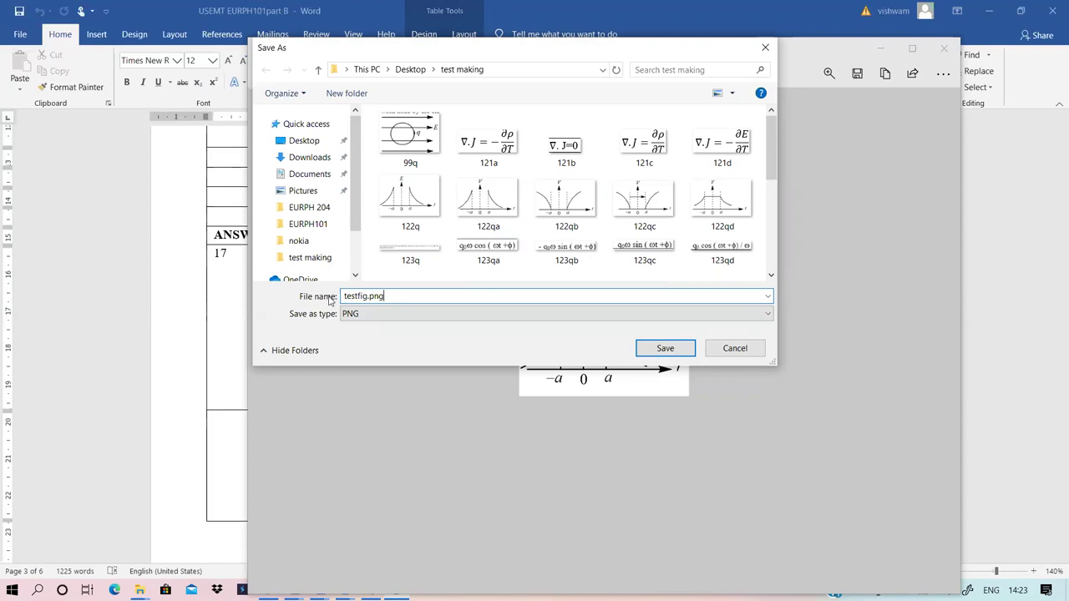
left_click(657, 348)
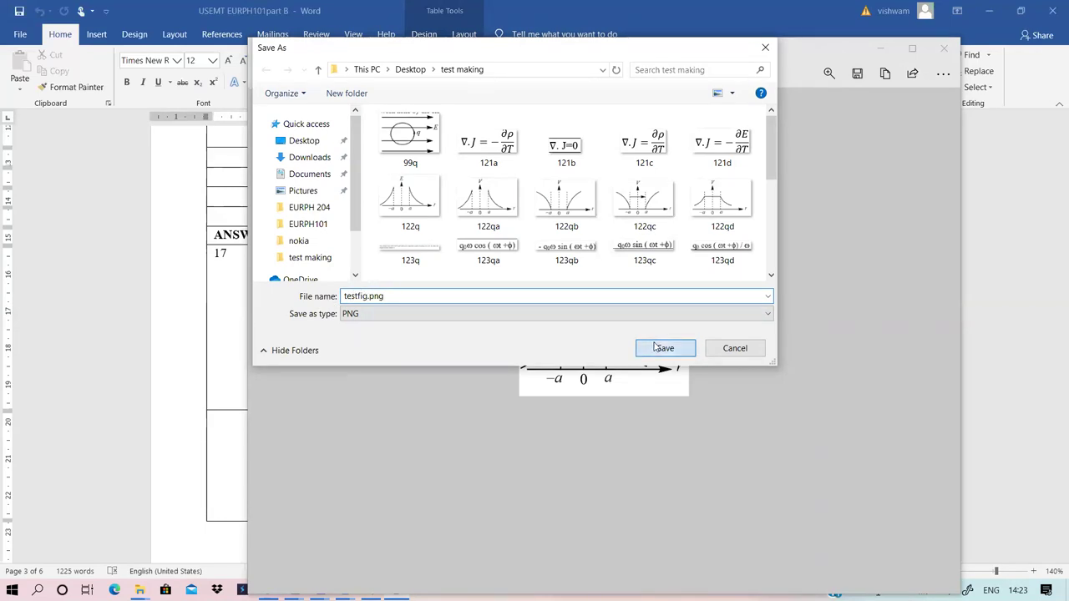
left_click(883, 49)
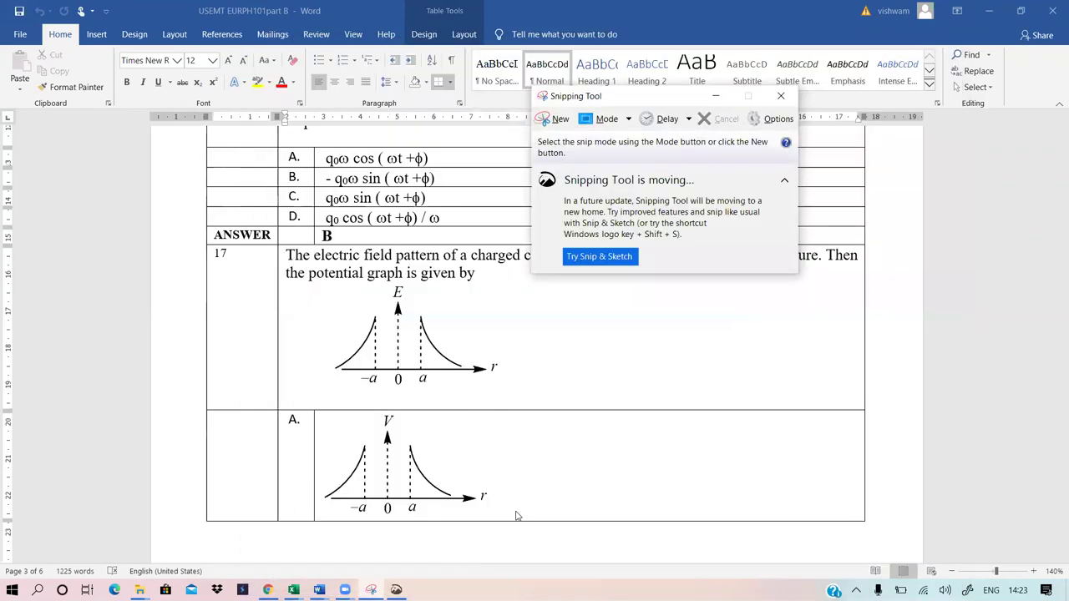
Return to the AddSetQuestions workbook in Excel and append the tag [image:testfig.png] to the row 9 question text
left_click(295, 588)
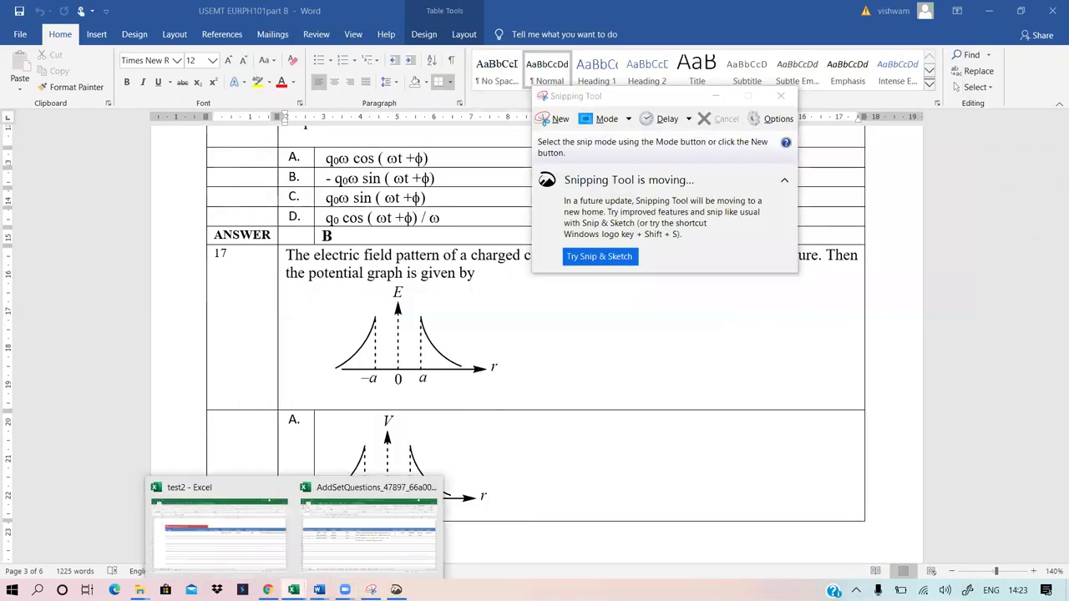
left_click(347, 558)
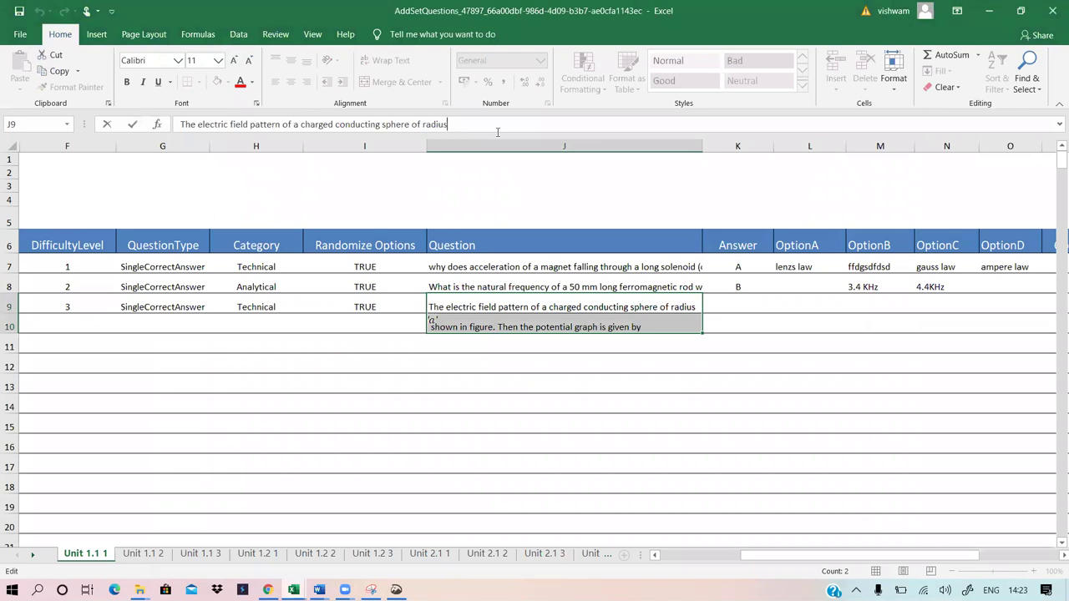
type("radius[image")
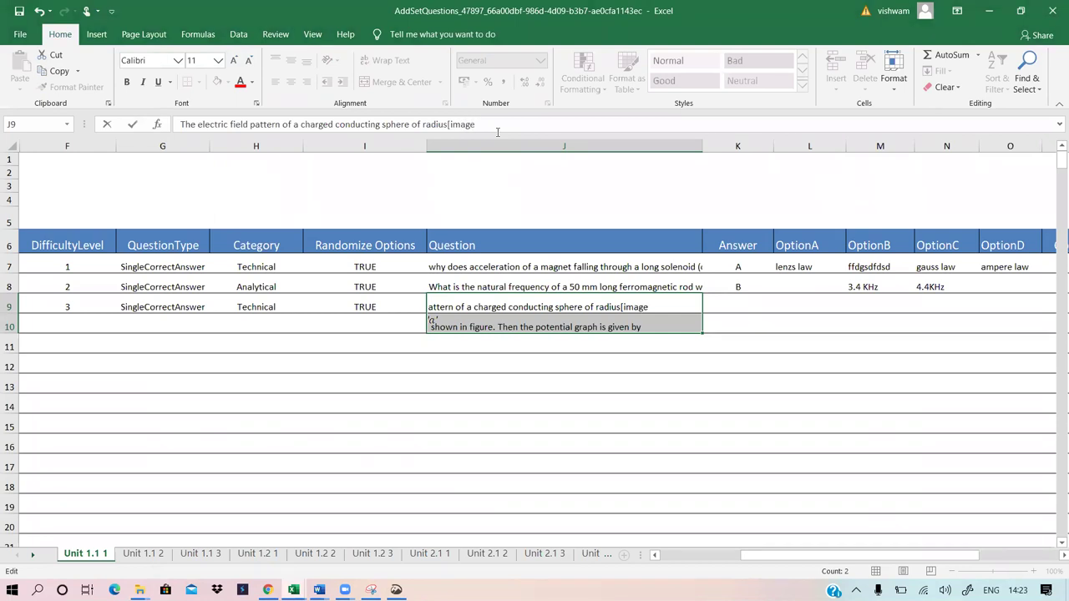
type(":testfig.png")
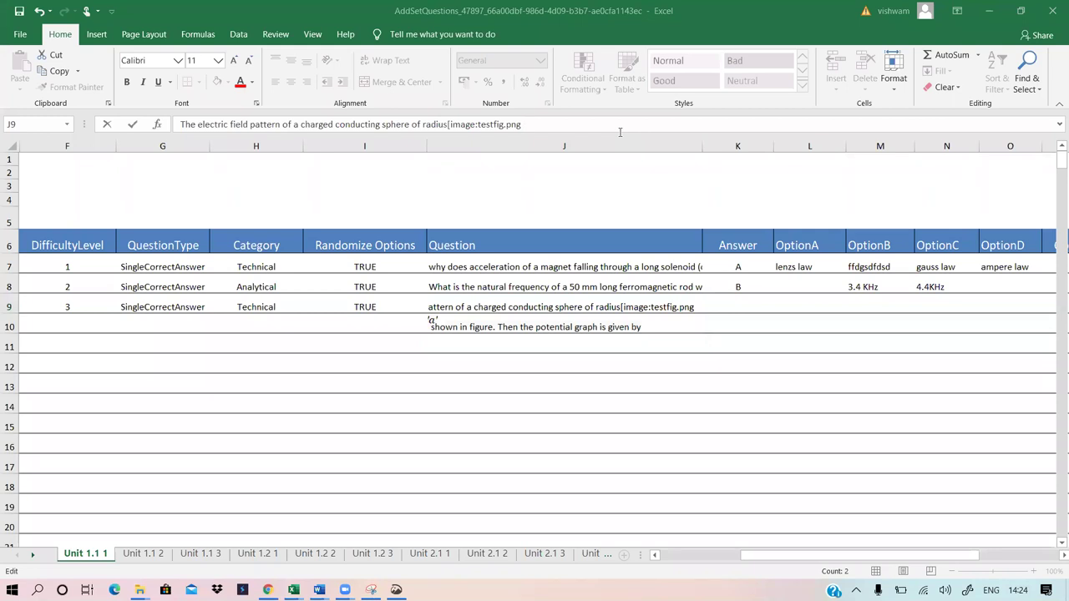
left_click(525, 124)
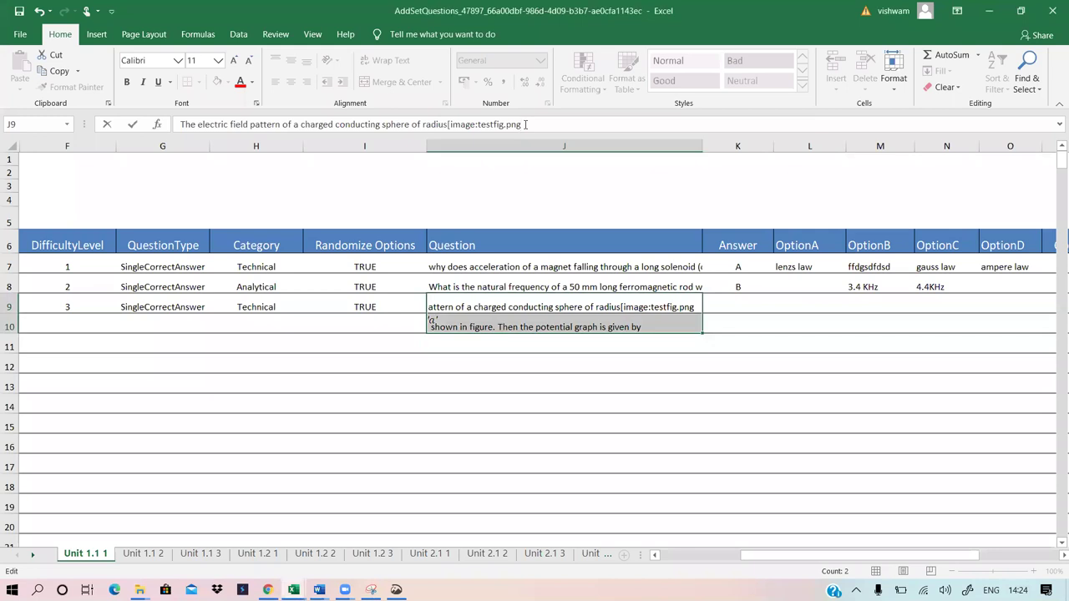
type("]")
key("Return")
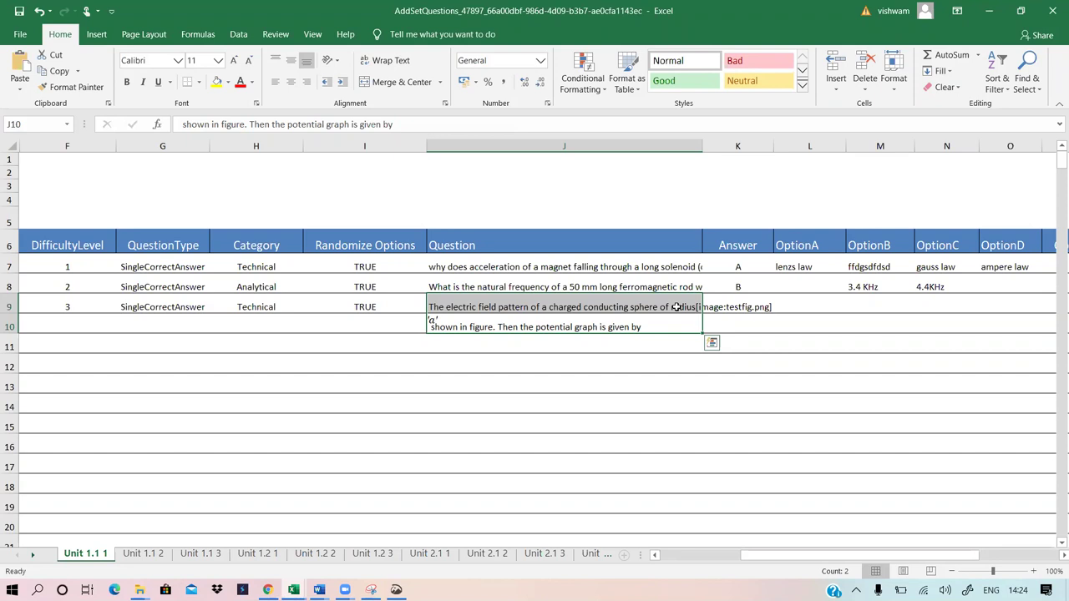
Enlarge the sheet around row 9 and examine the image tag at the end of its question
left_click(720, 308)
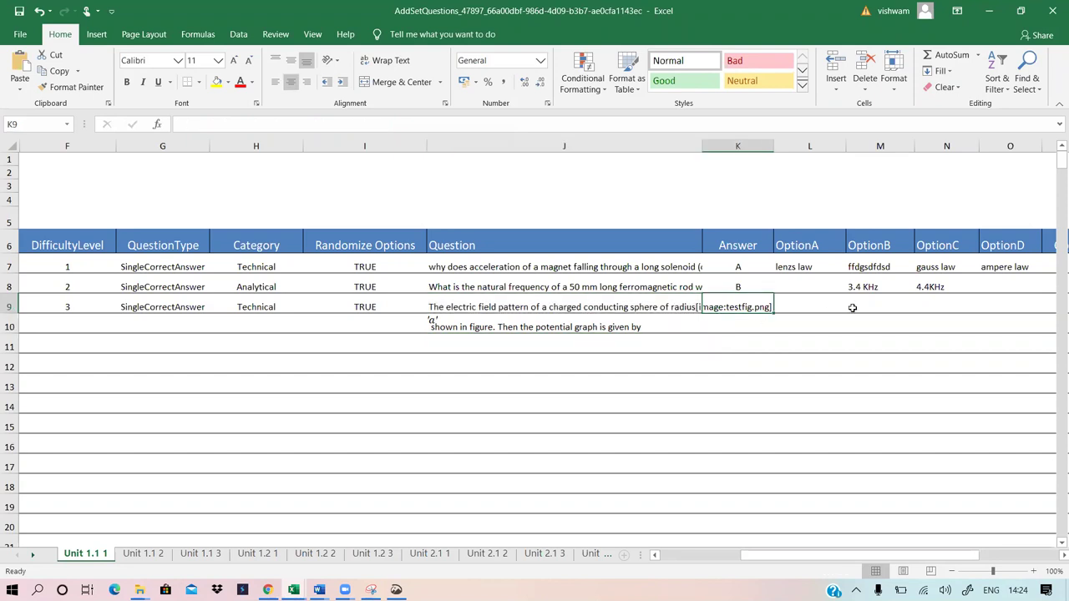
scroll(852, 308, "up", 10, "ctrl")
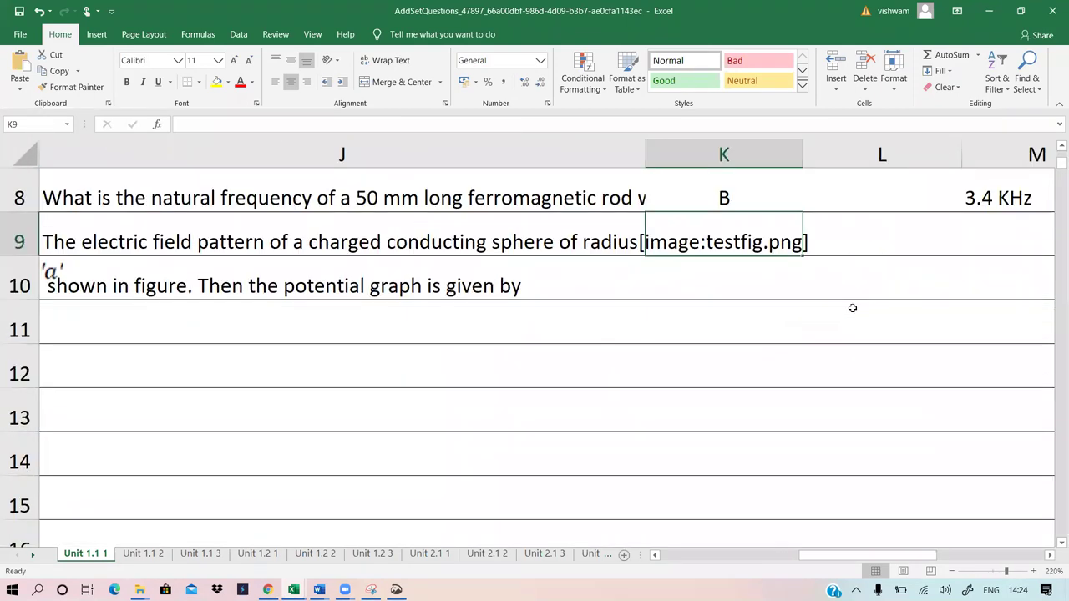
scroll(853, 308, "up", 2, "ctrl")
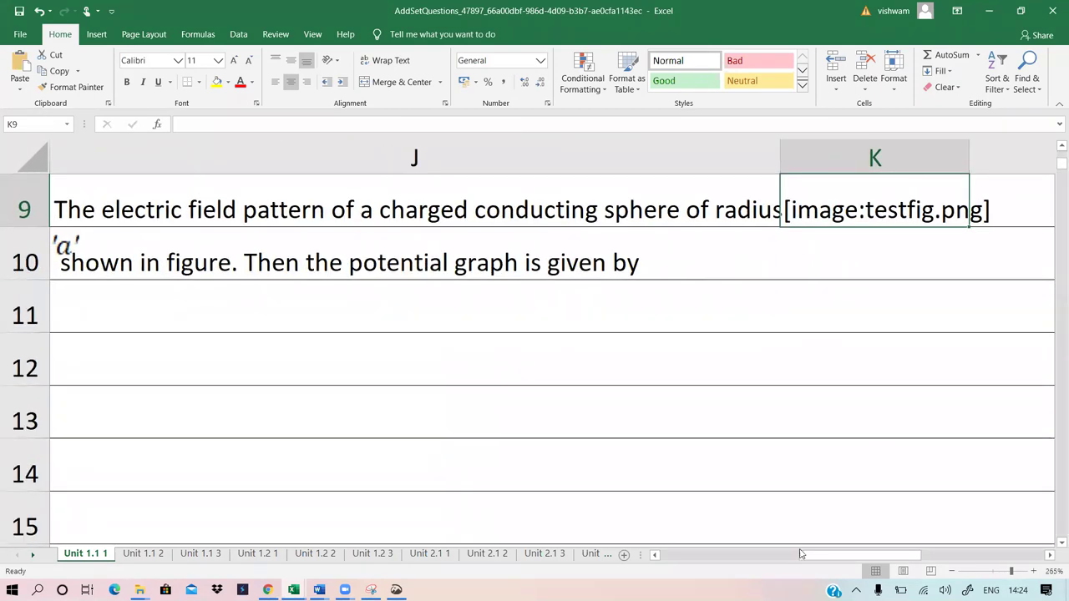
mouse_move(827, 556)
left_mouse_down()
mouse_move(854, 556)
mouse_move(809, 555)
mouse_move(823, 553)
left_mouse_up()
scroll(771, 370, "up", 2)
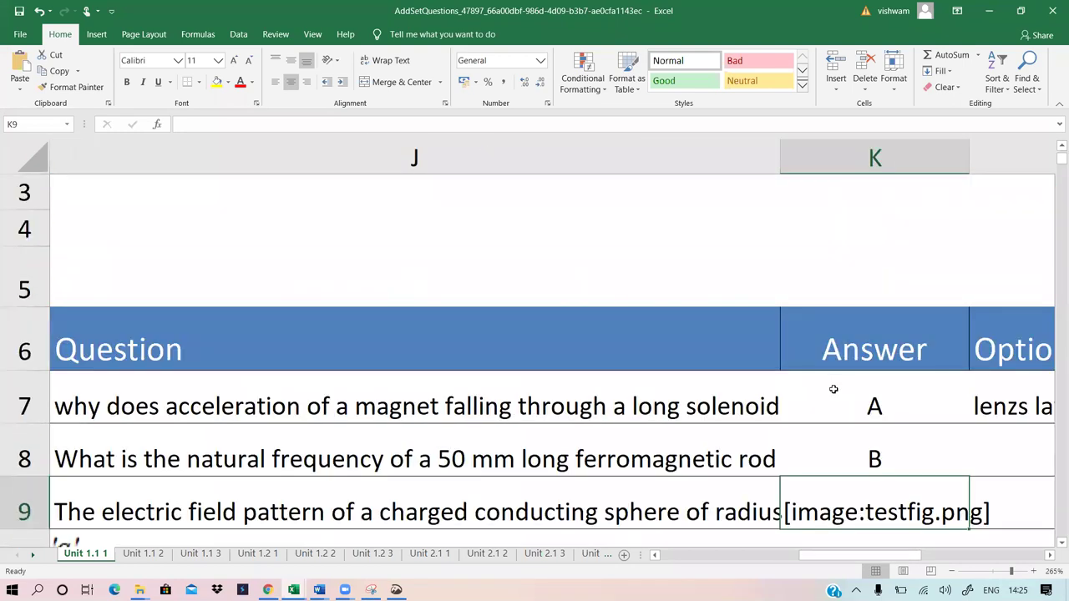
scroll(833, 384, "down", 1)
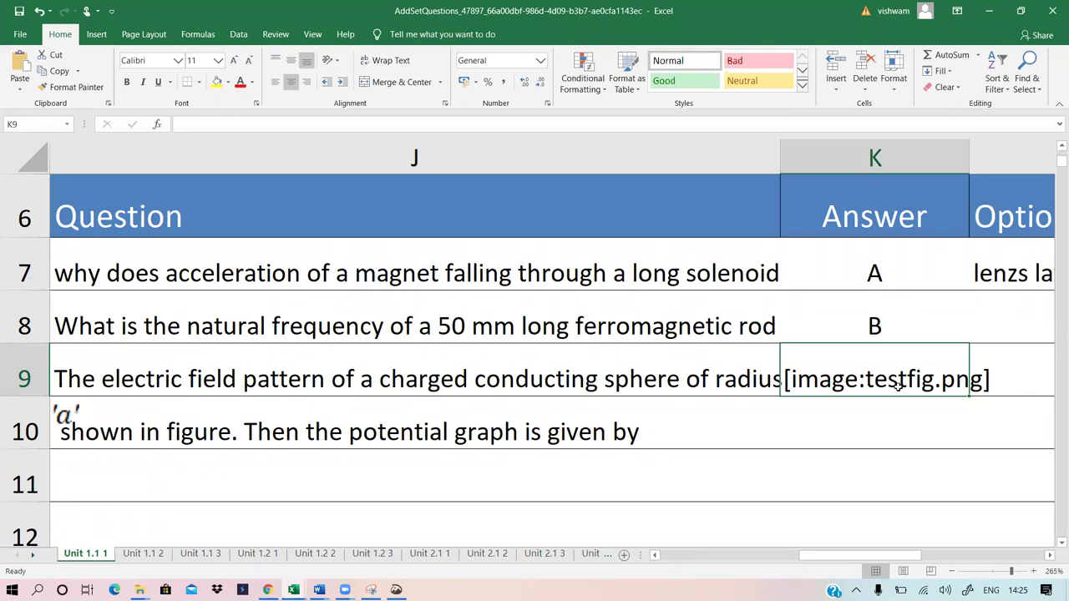
Switch to the USEMT EURPH101part B document in Word and look through the option graphs of question 17
mouse_move(895, 554)
left_mouse_down()
mouse_move(925, 560)
mouse_move(886, 560)
left_mouse_up()
mouse_move(318, 590)
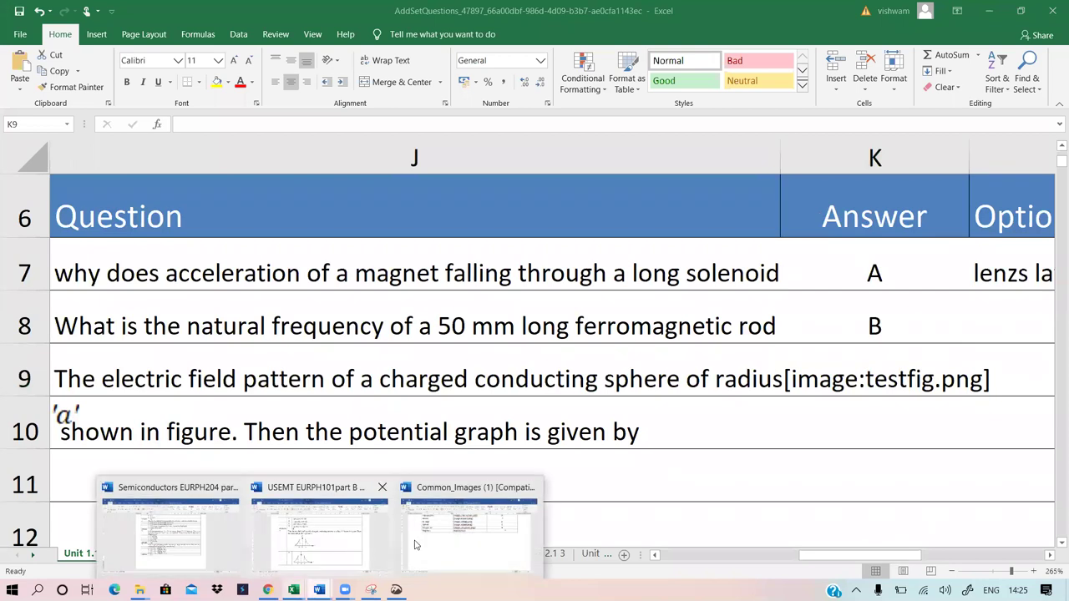
left_click(418, 522)
scroll(429, 428, "down", 6)
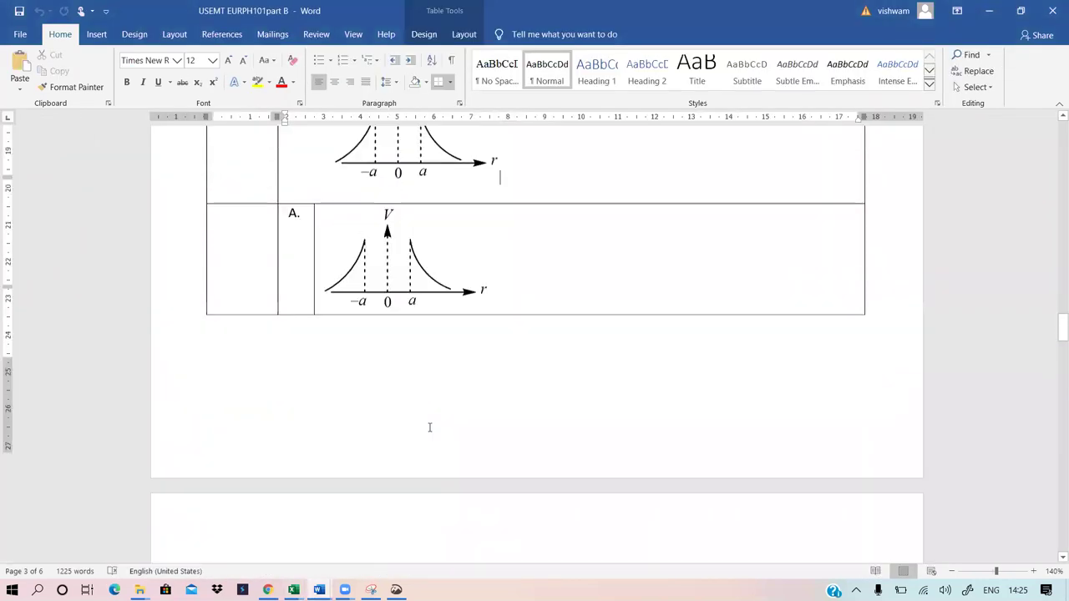
scroll(430, 427, "down", 3)
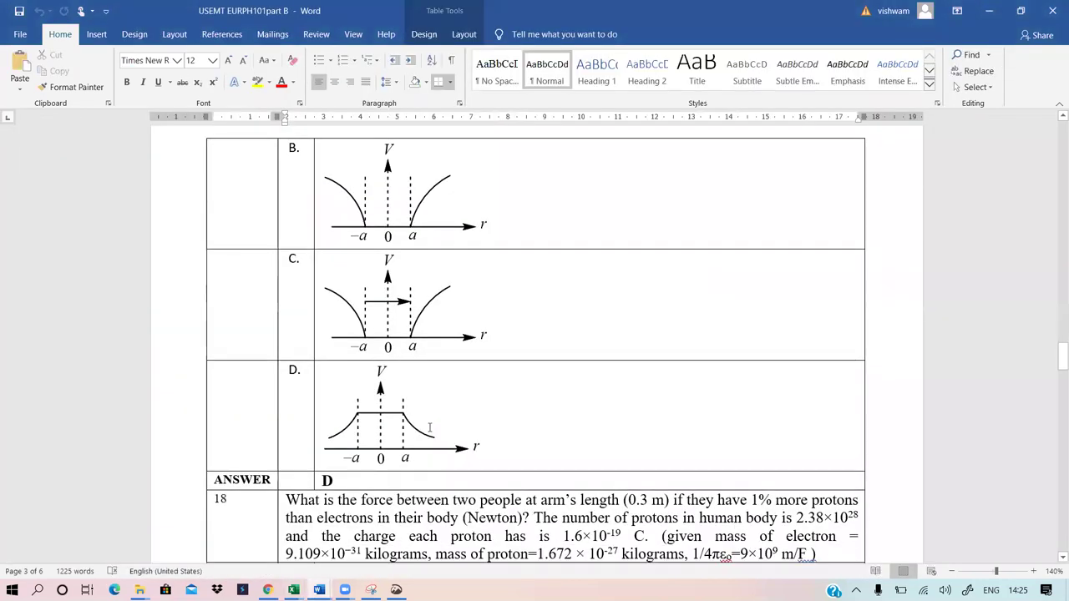
scroll(430, 428, "down", 2)
scroll(430, 427, "up", 12)
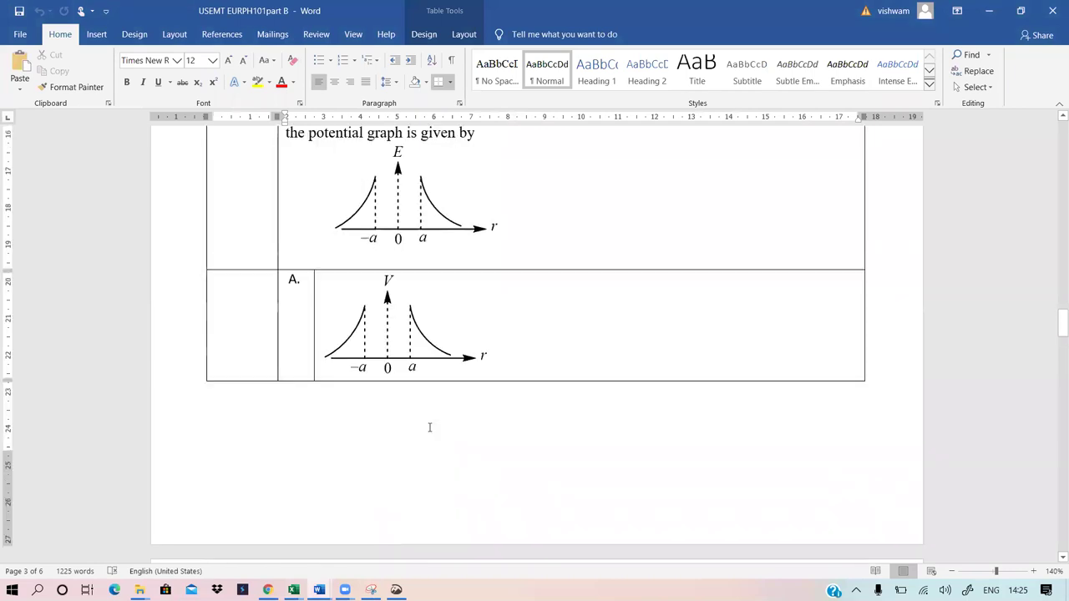
scroll(429, 428, "down", 1)
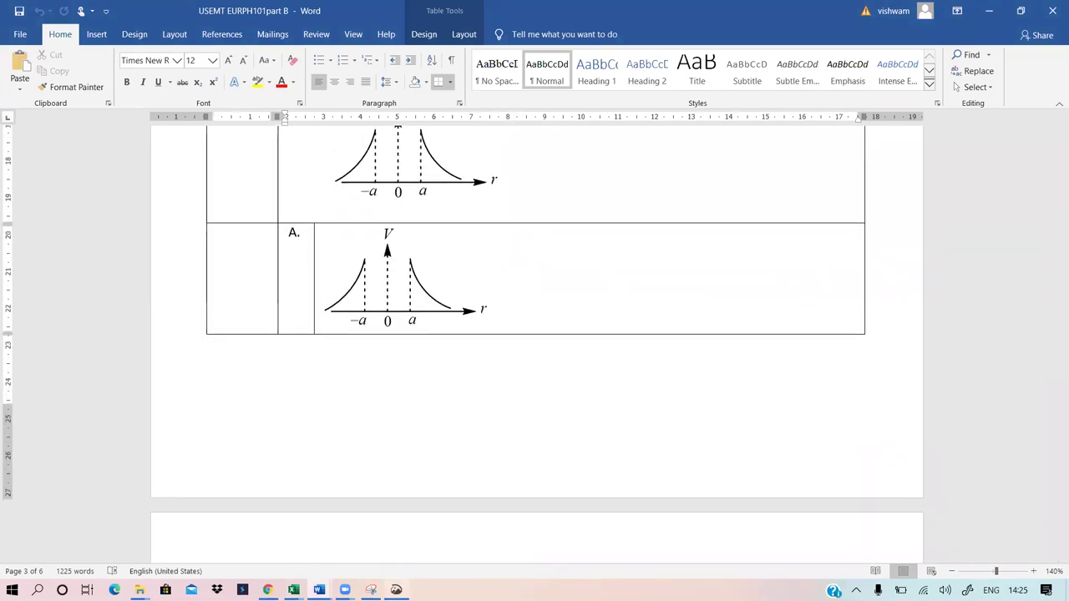
Take a new rectangular snip of the option A potential graph under question 17 with Snip & Sketch
mouse_move(395, 590)
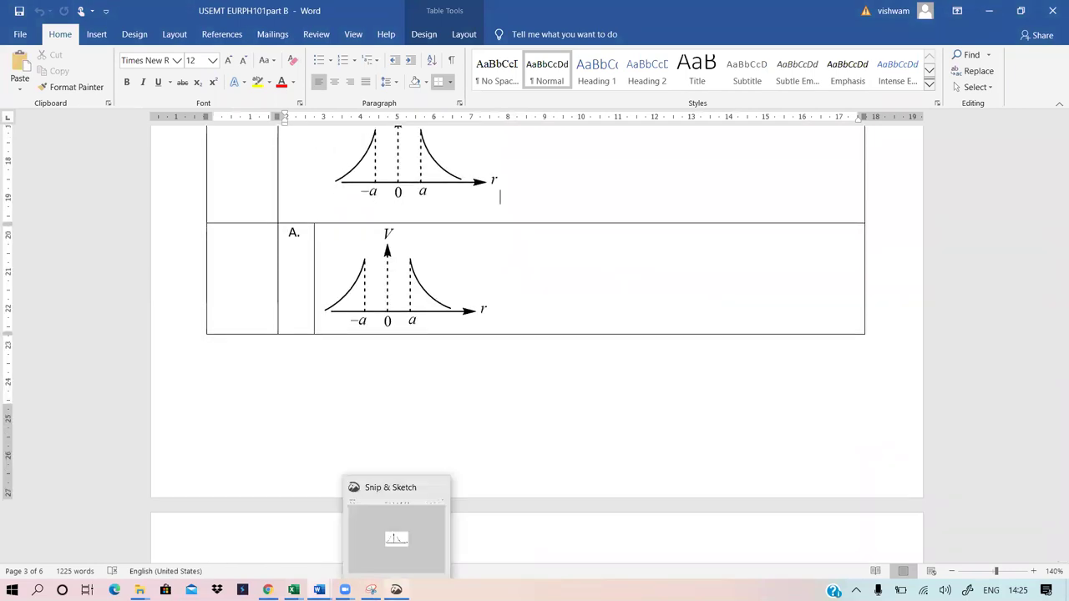
left_click(381, 518)
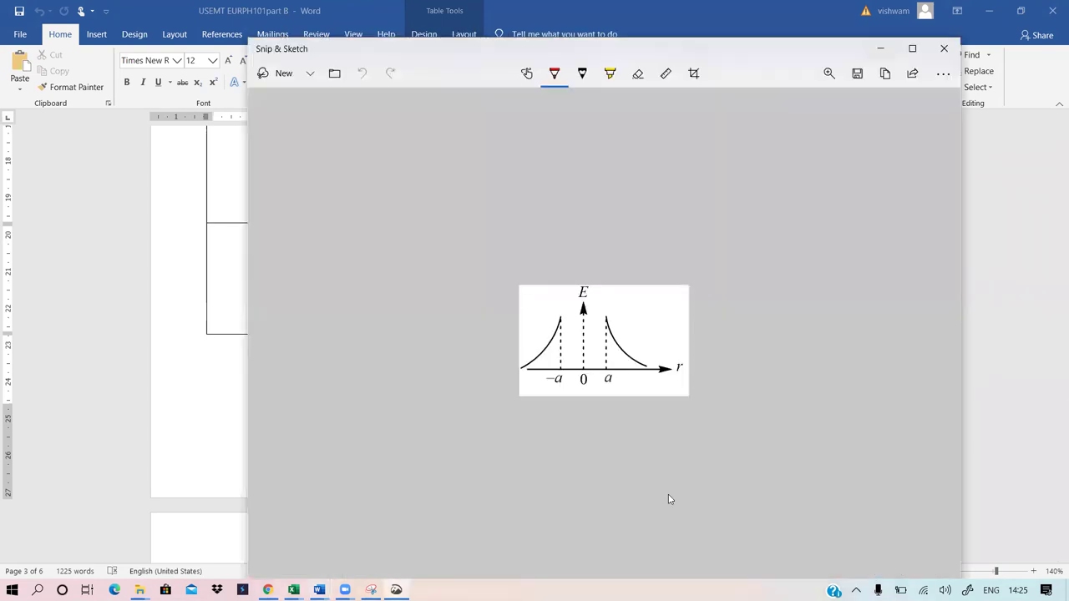
left_click(276, 74)
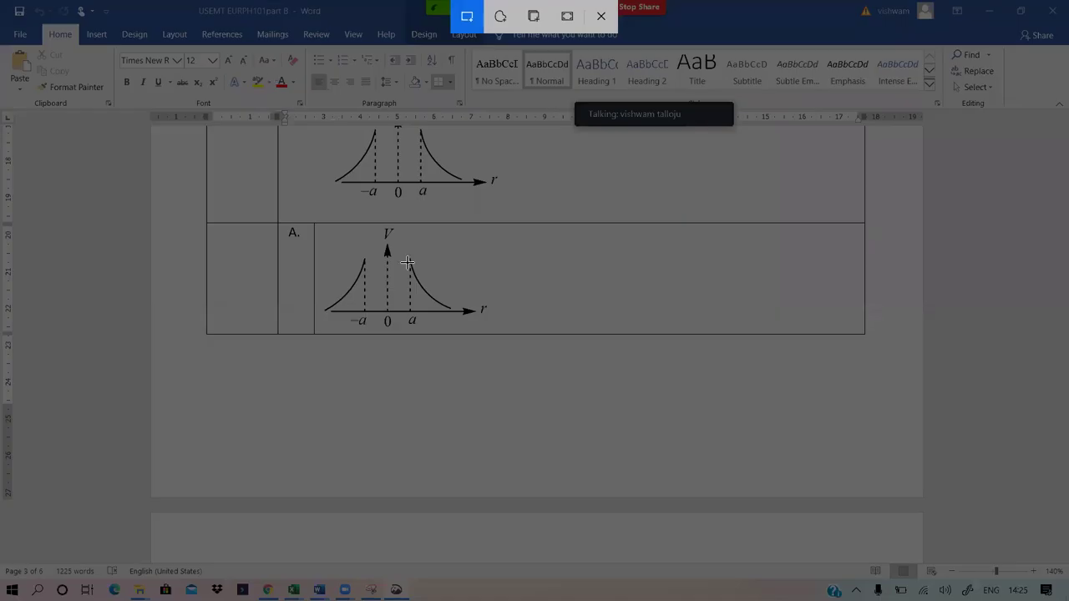
left_click_drag(322, 224, 497, 338)
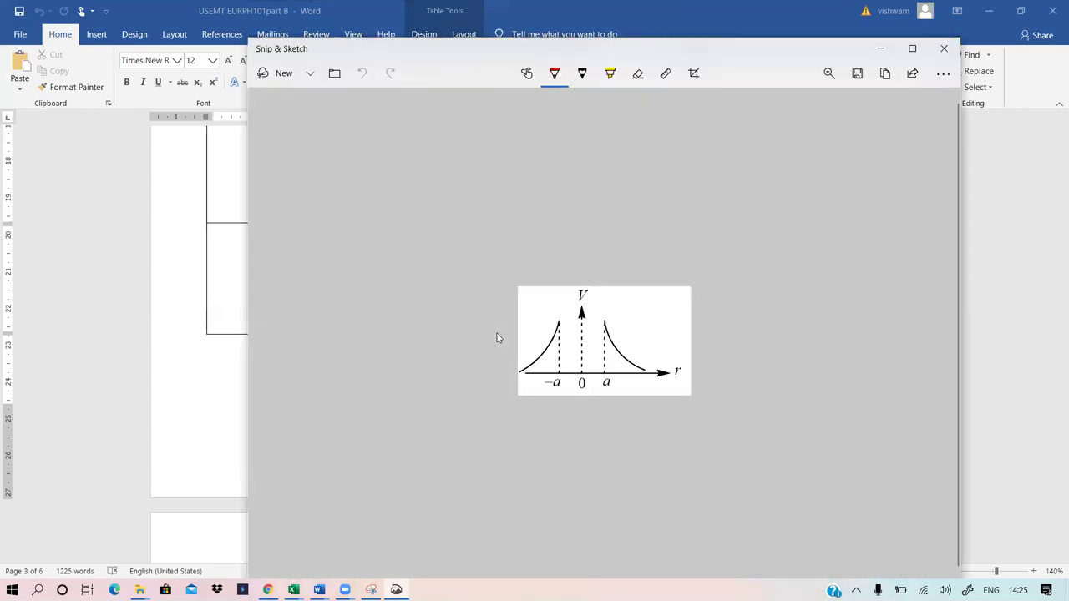
Save the option A snip as testfig1.png in the test making folder and minimize Snip & Sketch
left_click(856, 74)
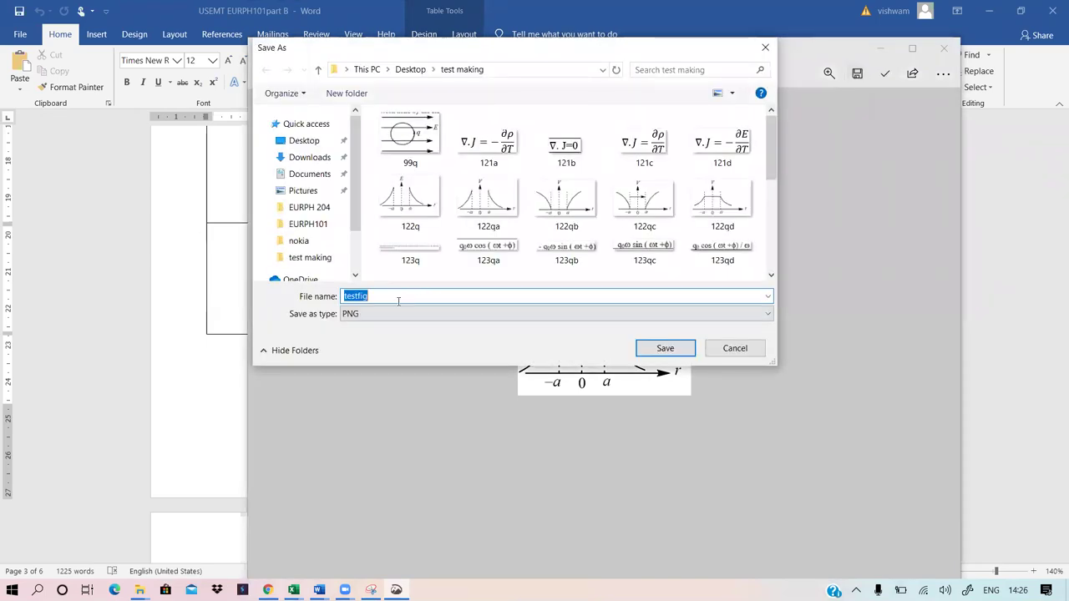
left_click(387, 298)
key("BackSpace")
key("BackSpace")
key("BackSpace")
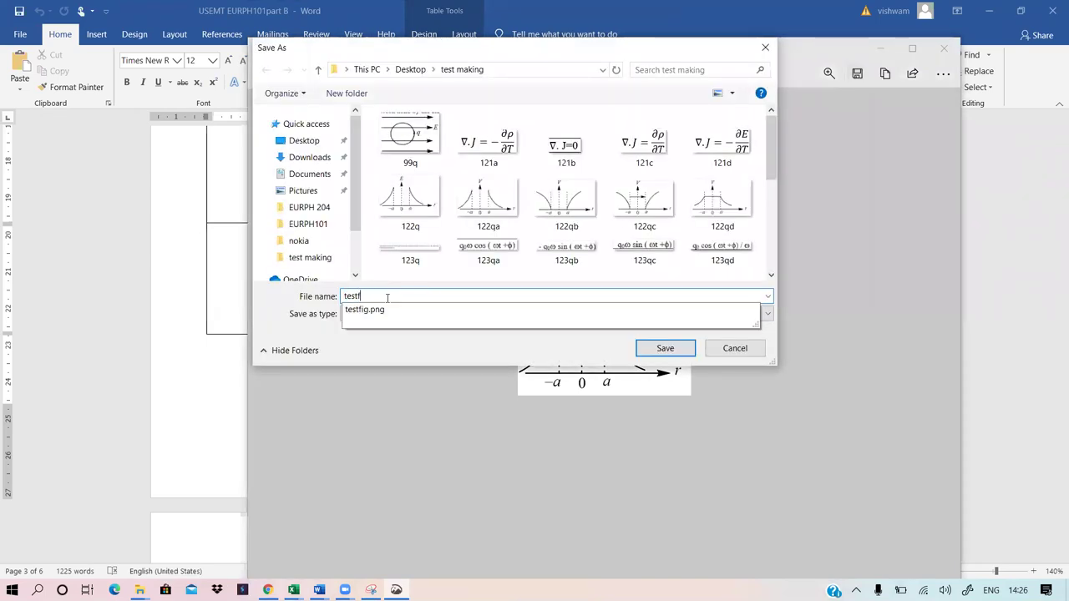
type("fig1.png")
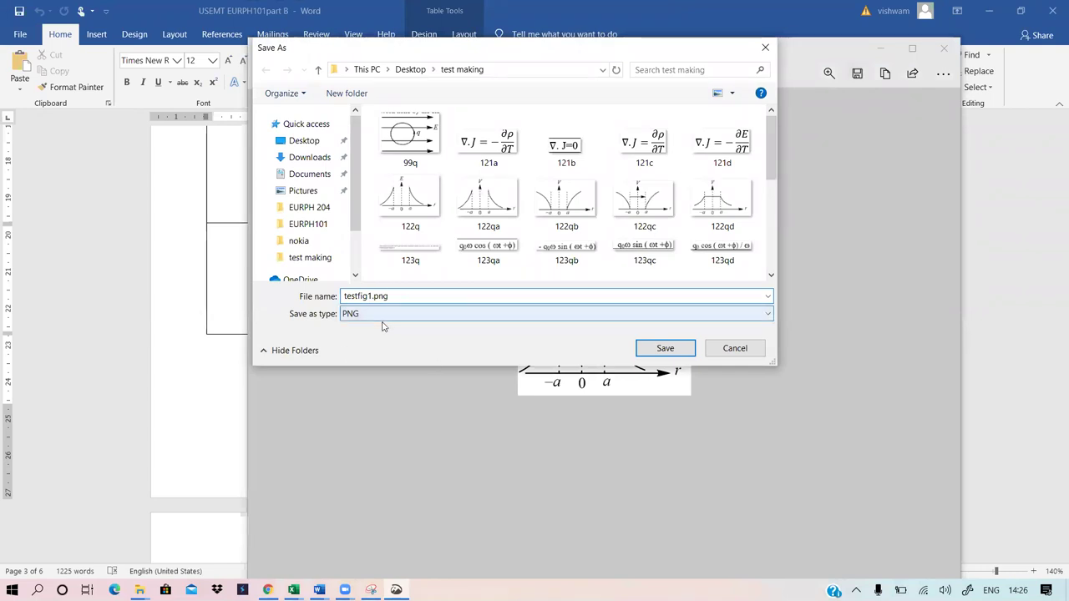
left_click(671, 349)
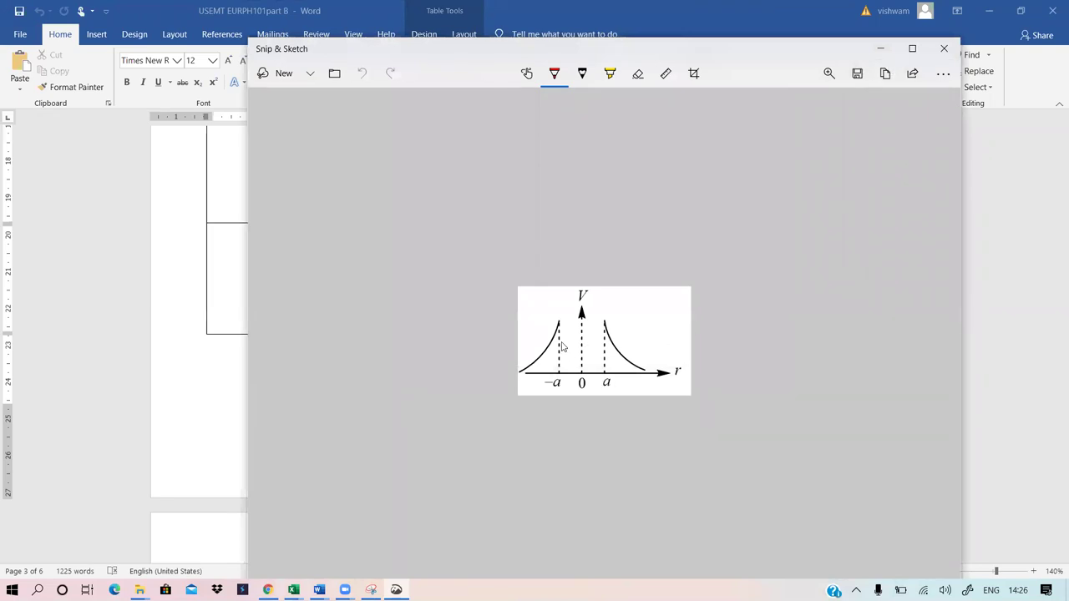
left_click(878, 48)
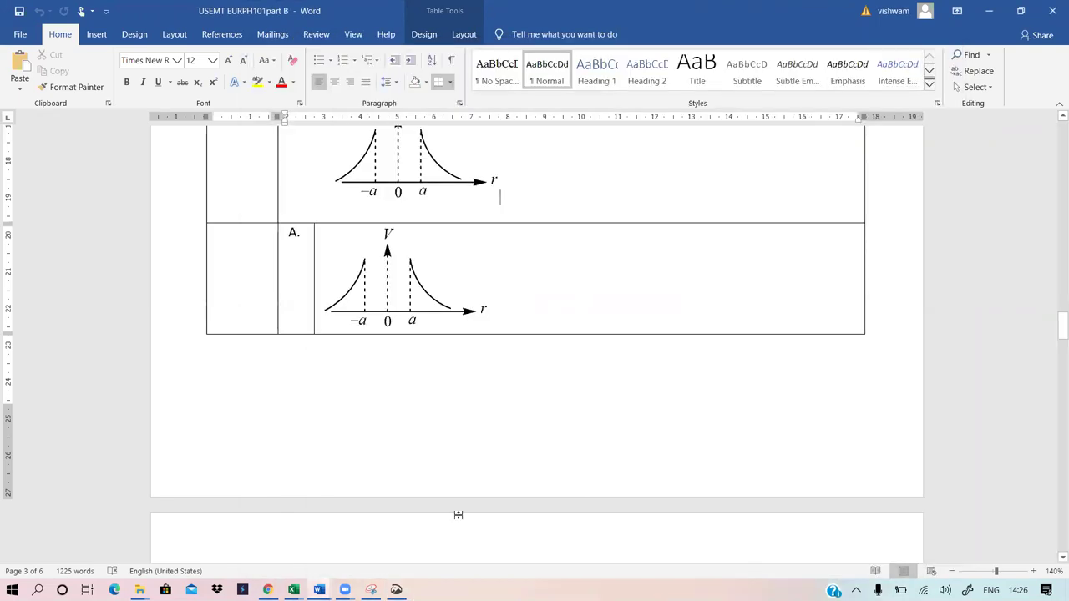
Return to the AddSetQuestions workbook in Excel and enter the tag [image:testfig1.png] as OptionA in row 9
mouse_move(294, 590)
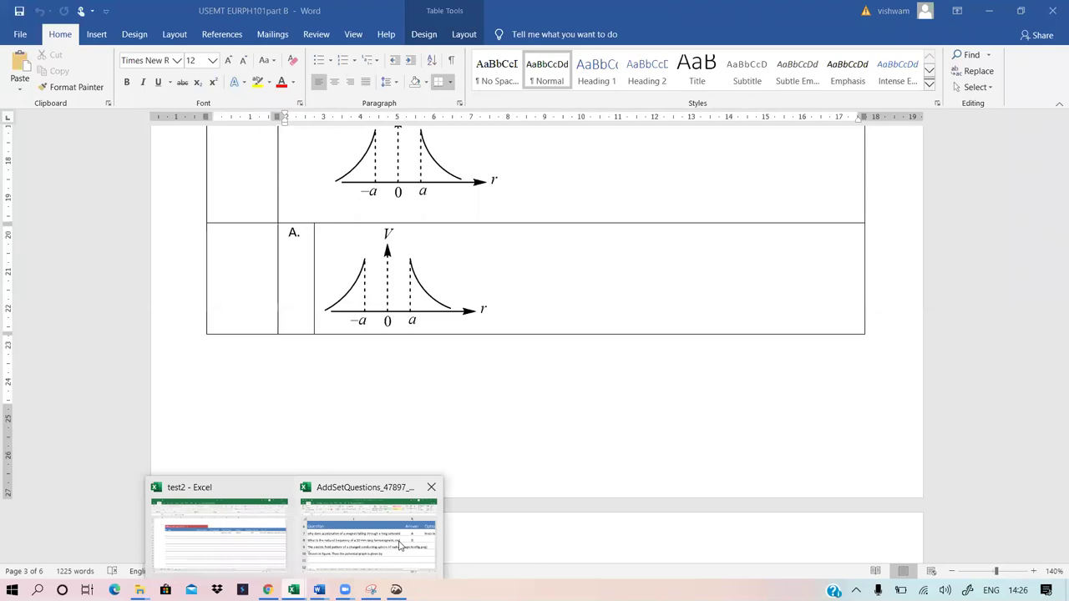
left_click(370, 522)
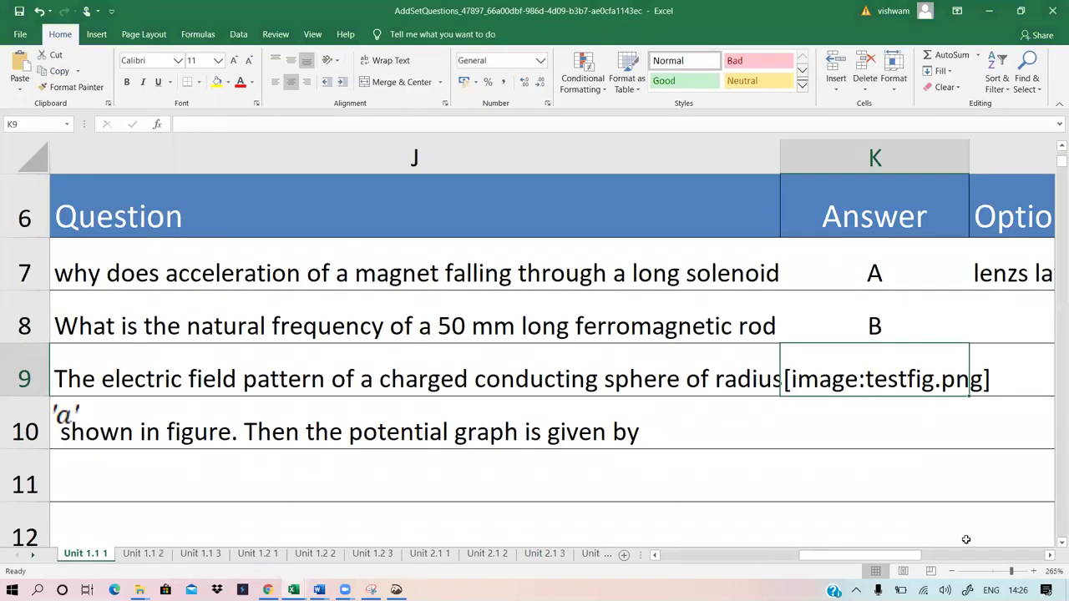
left_click_drag(923, 554, 925, 557)
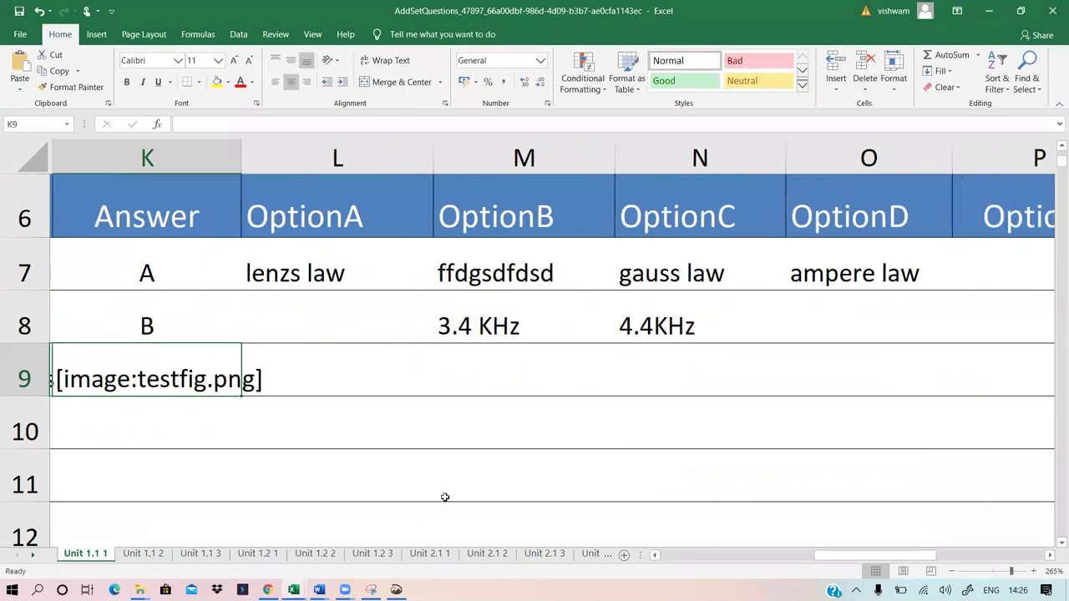
double_click(318, 384)
type("[image")
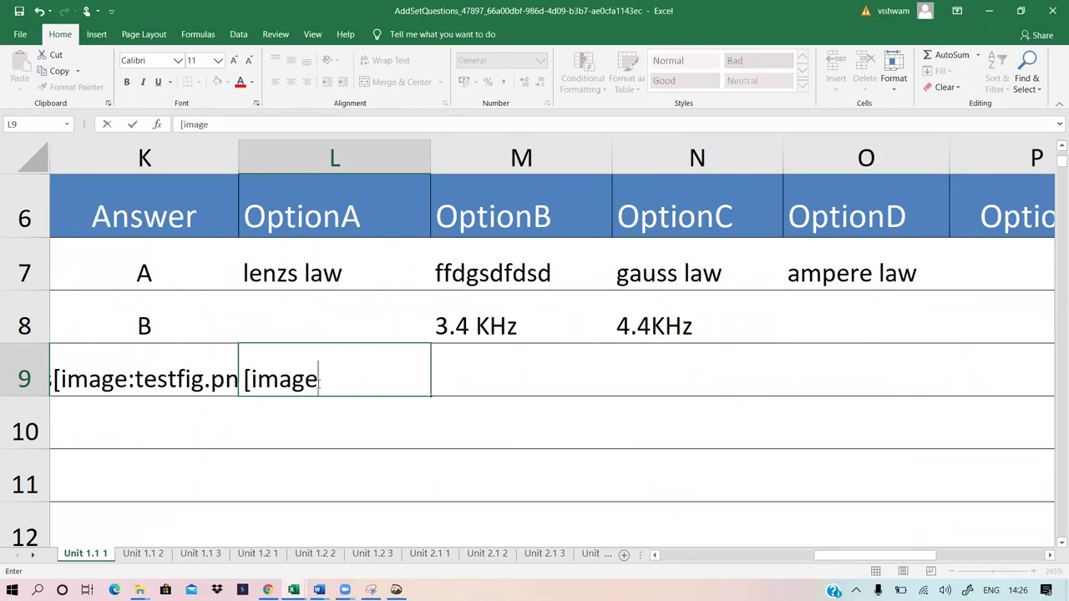
type(":testgi")
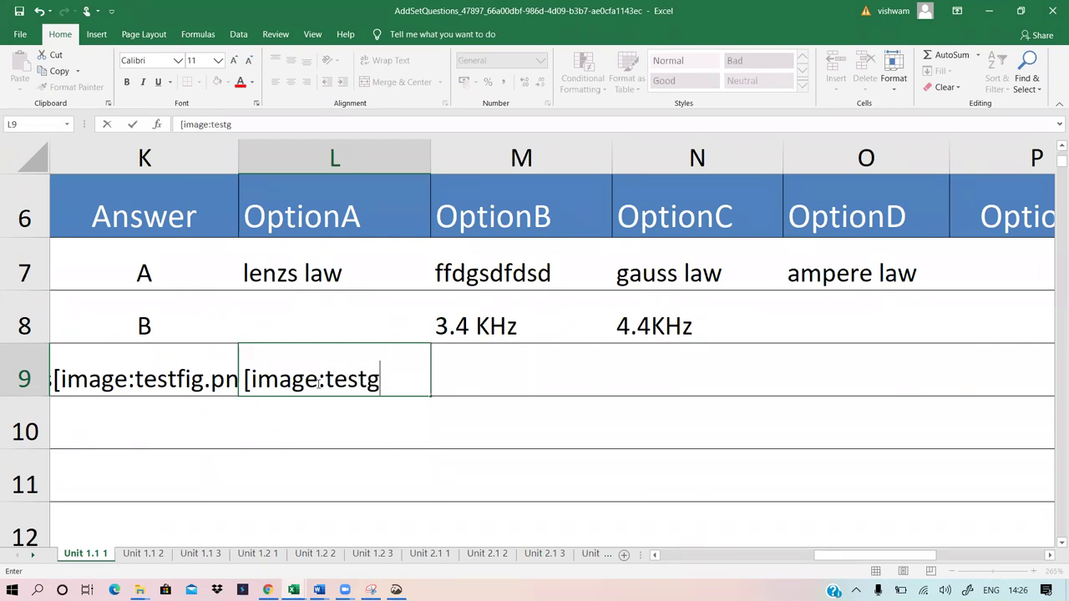
key("BackSpace")
key("BackSpace")
type("fig1.p")
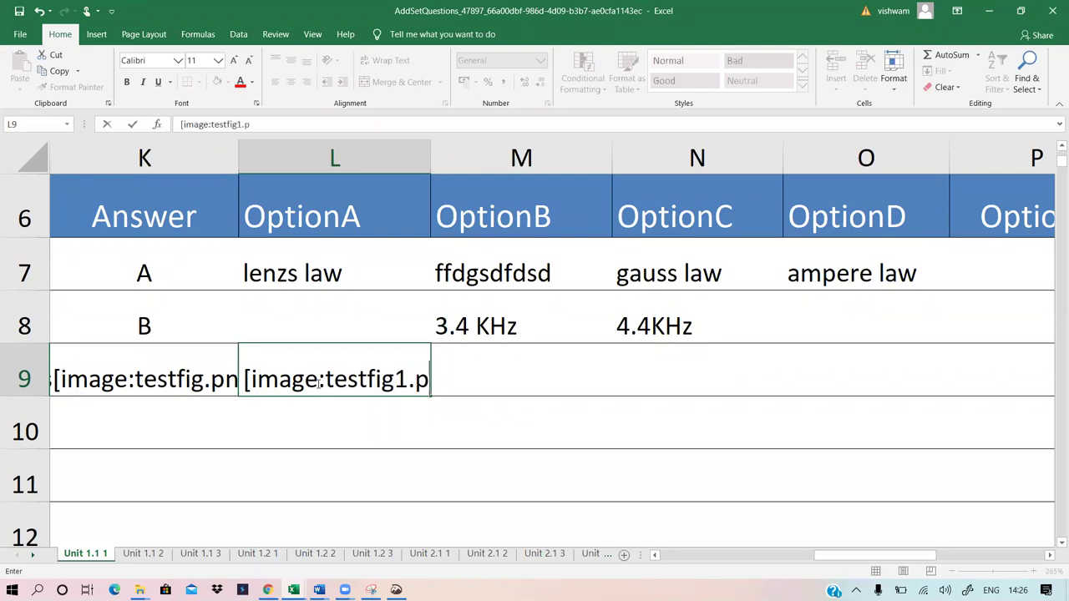
type("ng]")
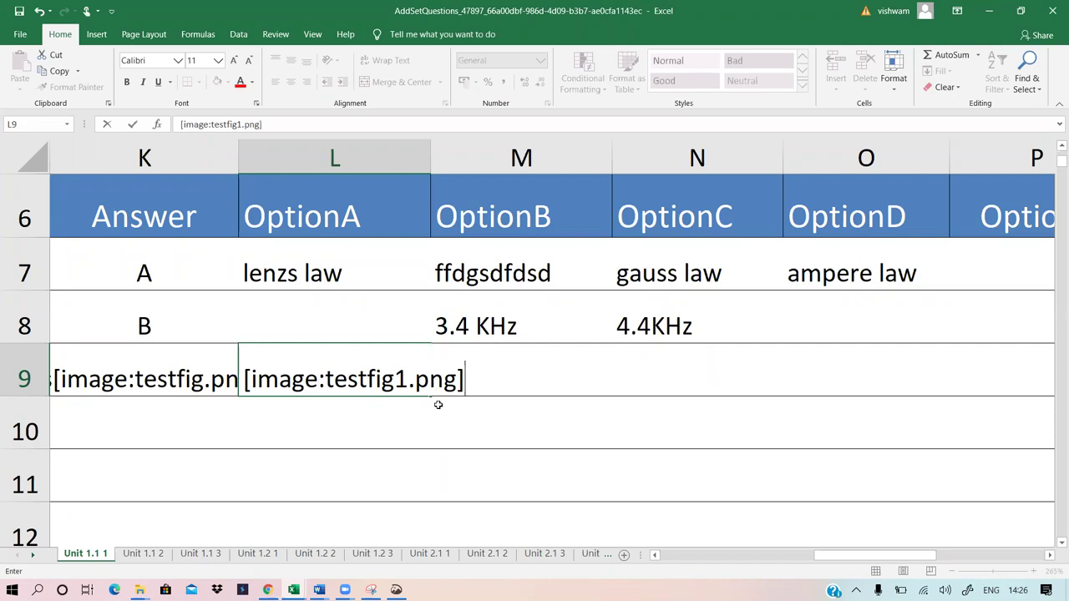
left_click(497, 381)
Compare the row 9 question with question 17 and its graphs in the USEMT EURPH101part B document in Word
left_click_drag(814, 564, 805, 564)
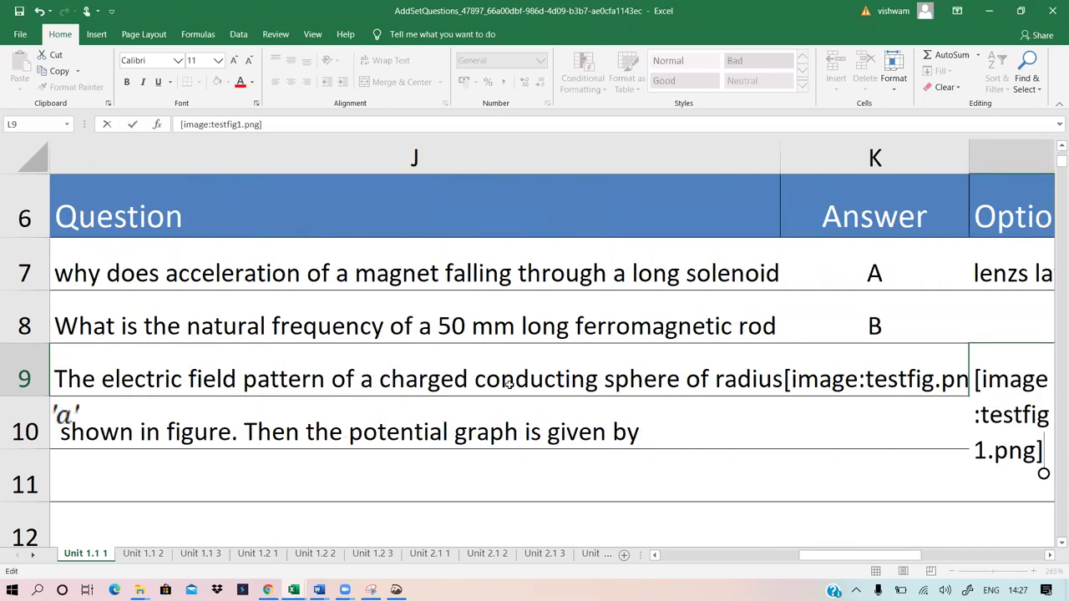
mouse_move(318, 589)
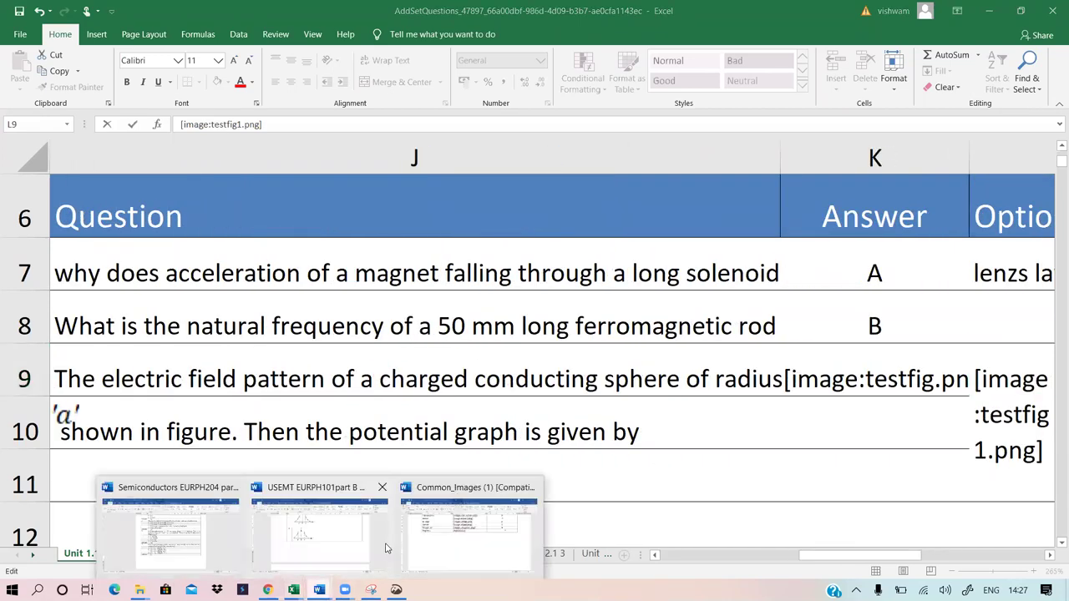
left_click(338, 536)
scroll(468, 432, "up", 5)
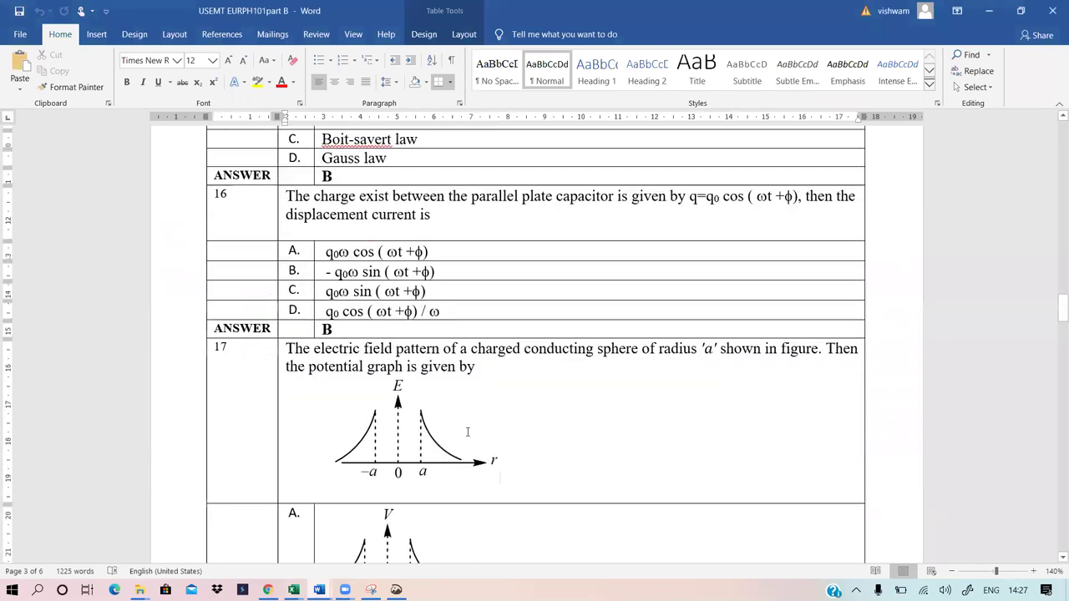
scroll(468, 432, "down", 1)
scroll(468, 432, "up", 5, "ctrl")
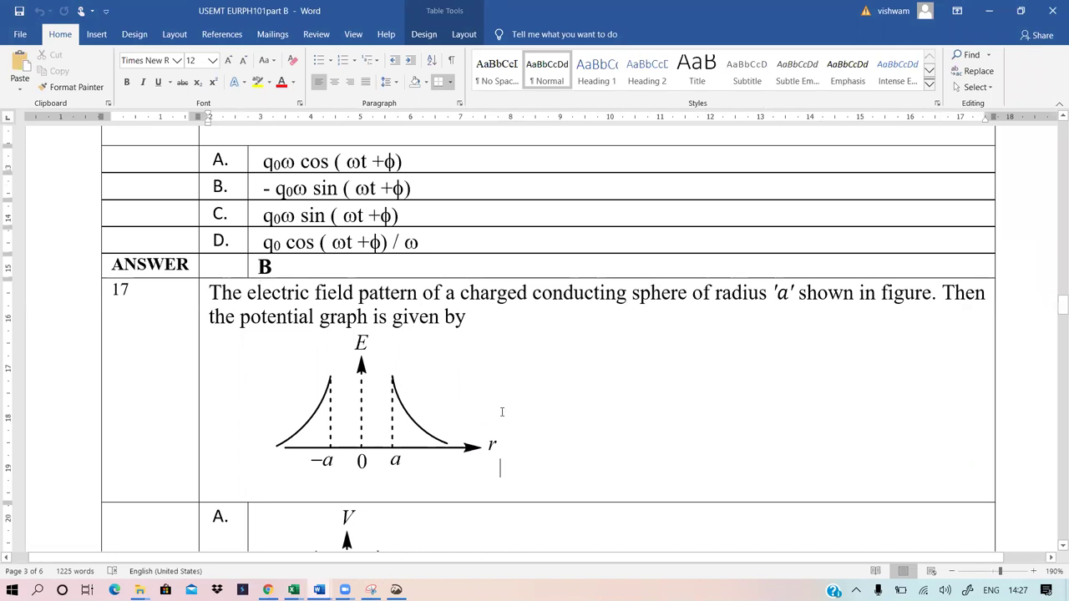
scroll(502, 412, "down", 3)
scroll(502, 411, "down", 6)
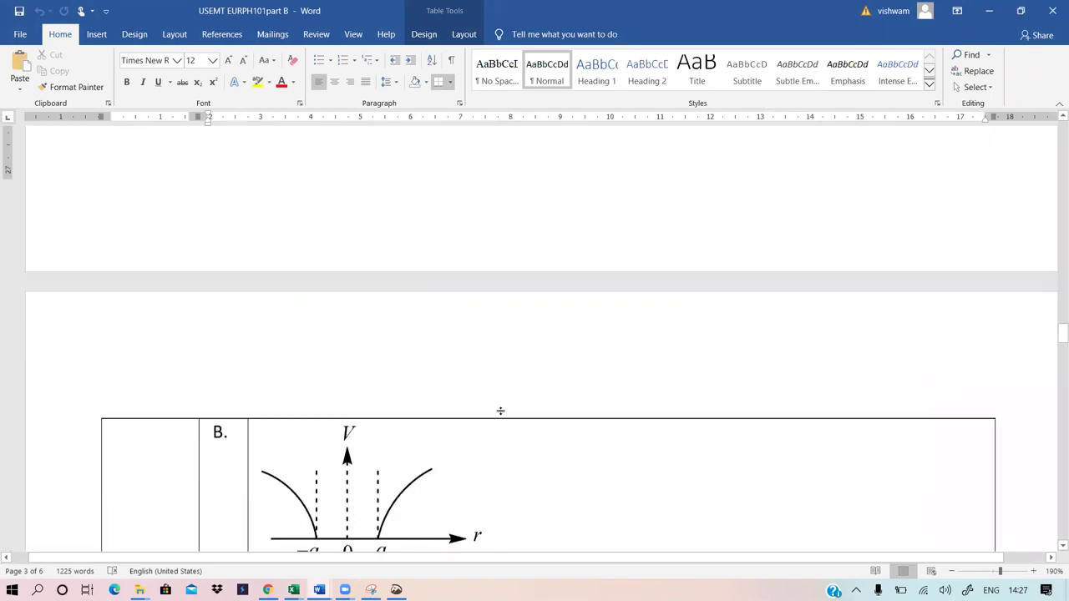
scroll(503, 412, "up", 8)
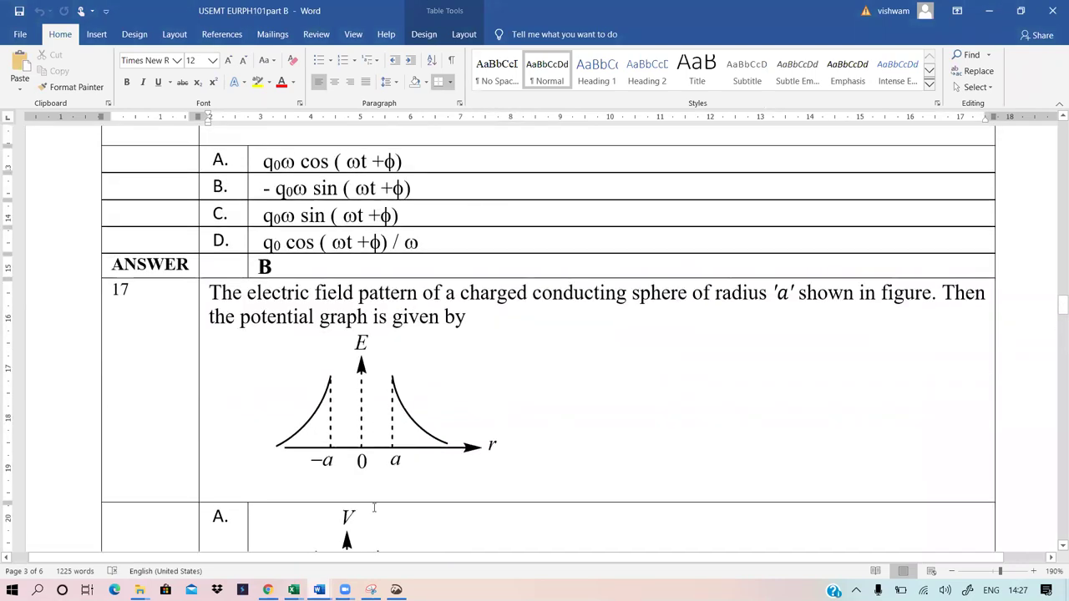
Switch back to the AddSetQuestions workbook in Excel and delete the tag [image:testfig.png] from the row 9 question text
mouse_move(293, 590)
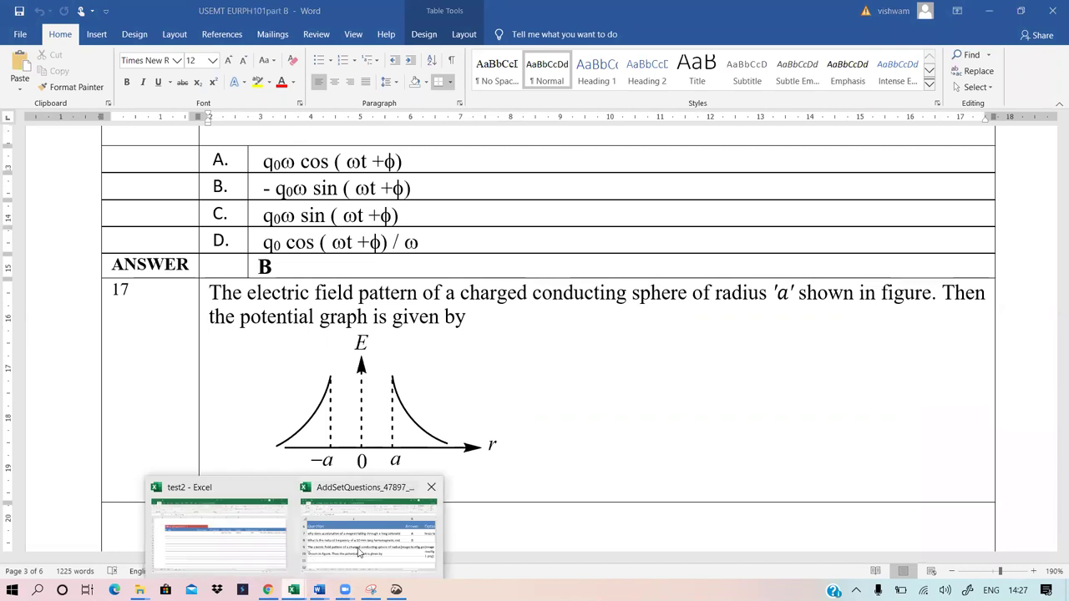
left_click(370, 526)
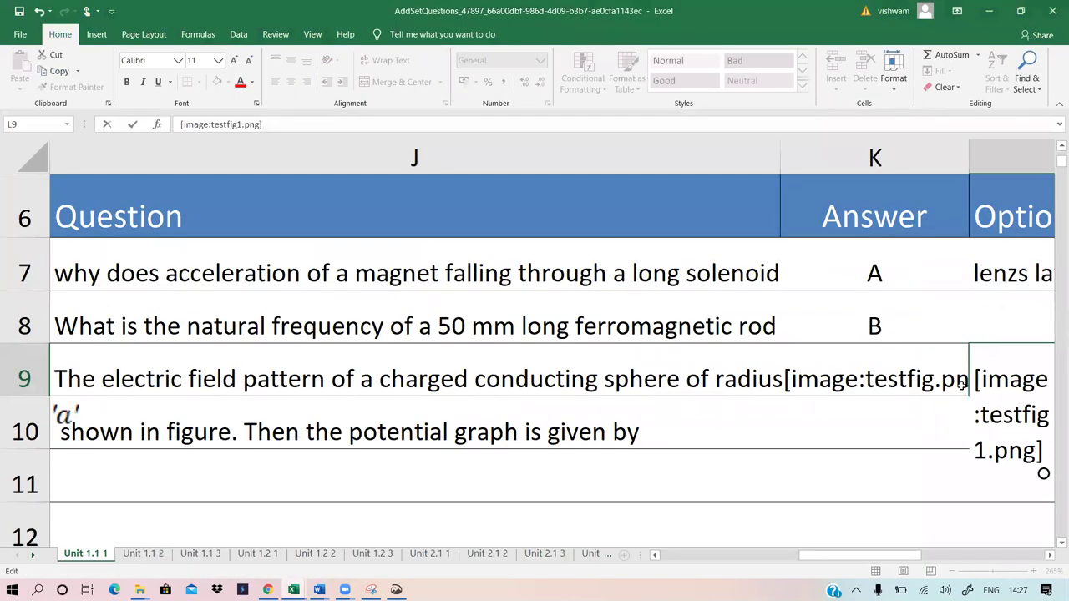
left_click(936, 384)
key("BackSpace")
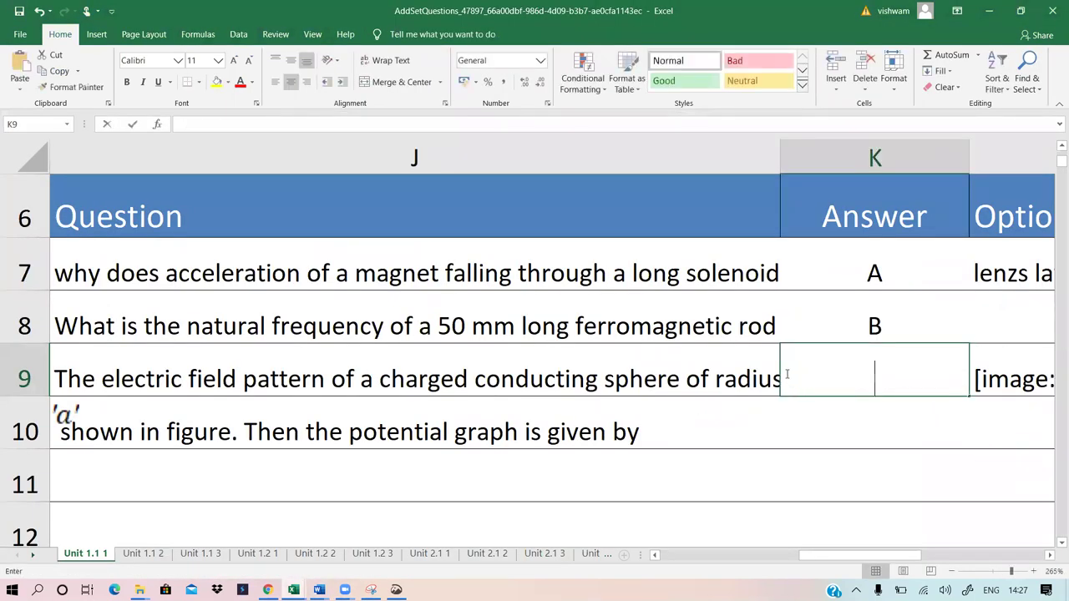
key("Escape")
left_click(776, 418)
double_click(628, 378)
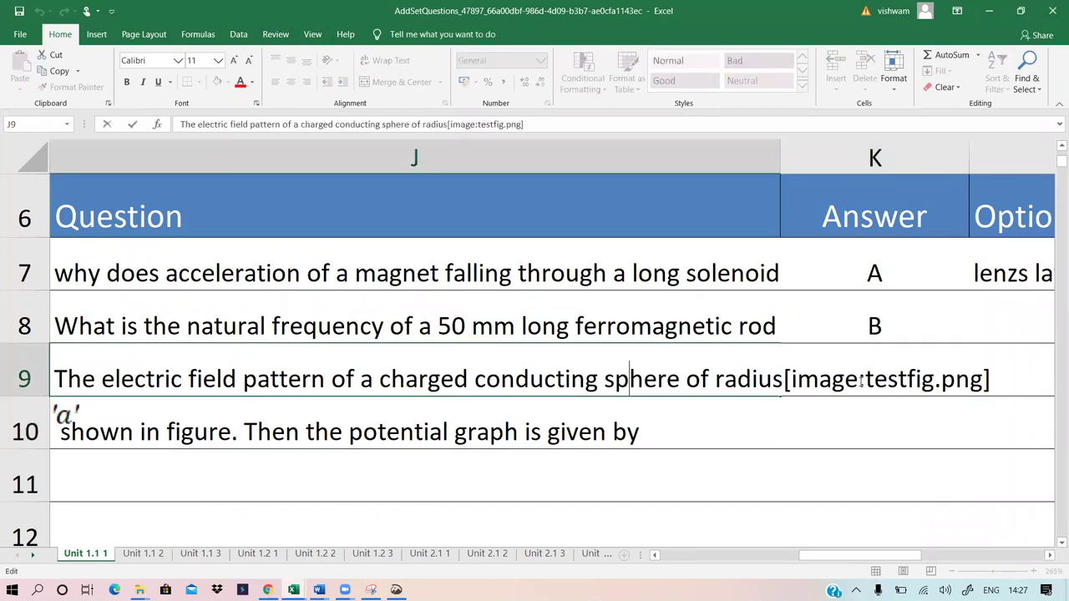
left_click_drag(783, 379, 990, 380)
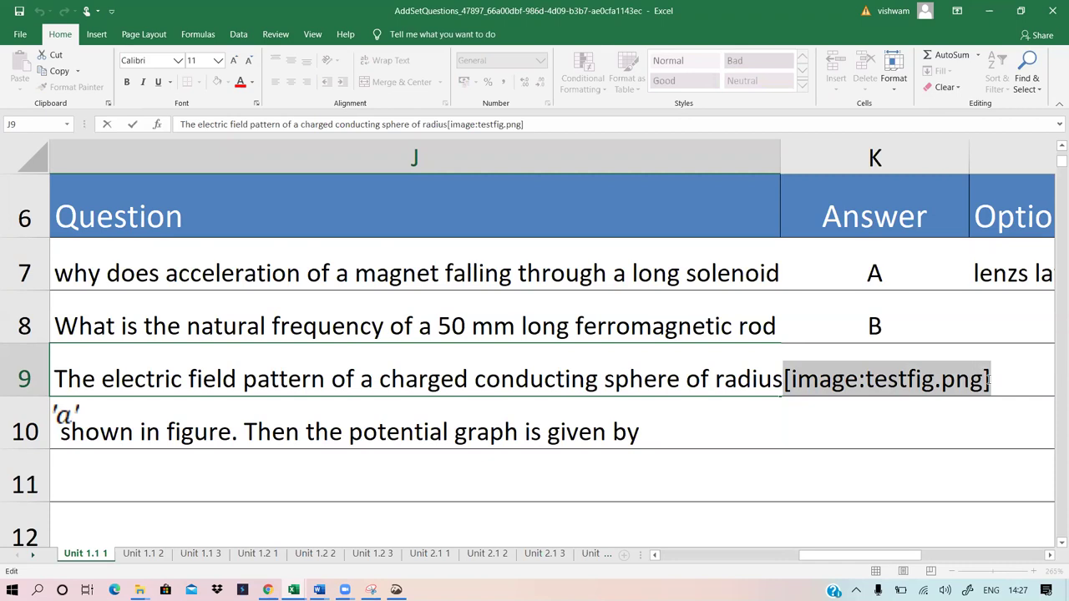
key("BackSpace")
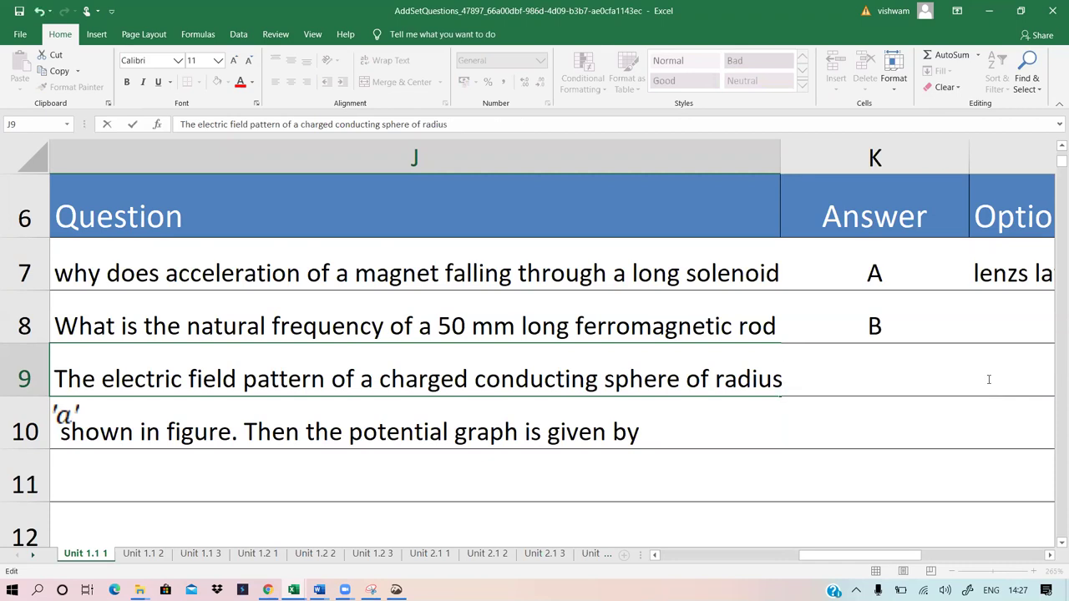
left_click(885, 440)
Switch to the USEMT EURPH101part B document in Word and capture question 17's option B graph with a rectangular snip in Snip & Sketch
mouse_move(853, 558)
left_mouse_down()
mouse_move(884, 561)
mouse_move(873, 558)
left_mouse_up()
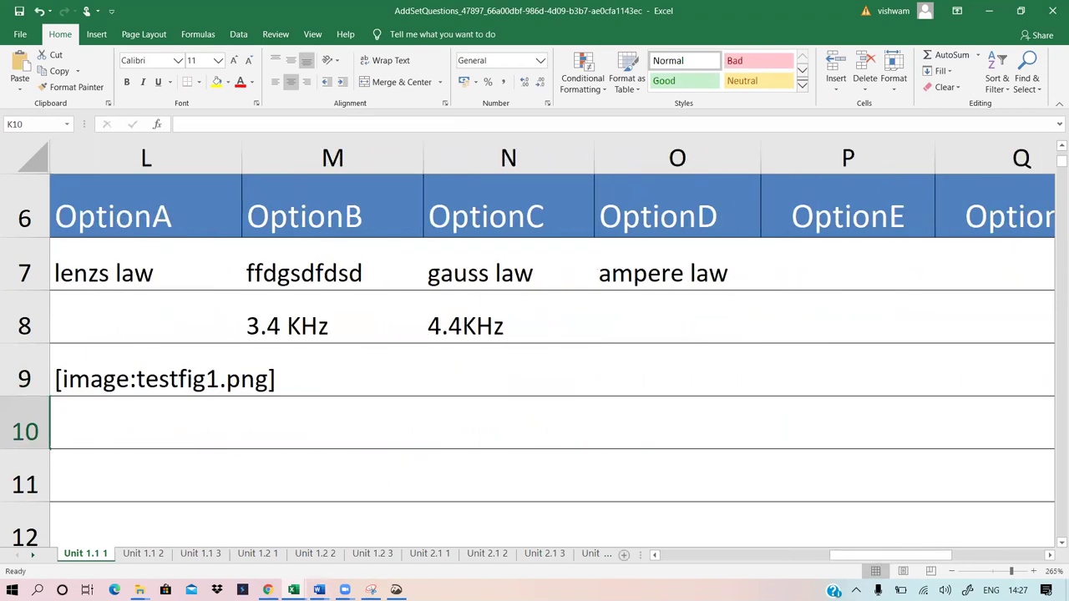
mouse_move(319, 590)
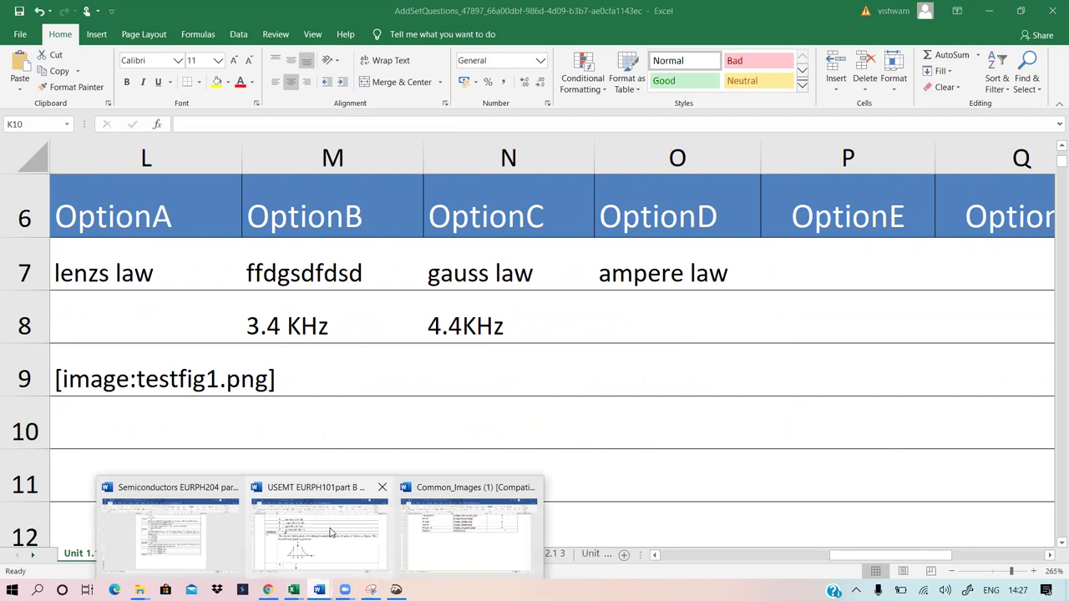
left_click(333, 534)
scroll(502, 416, "down", 10)
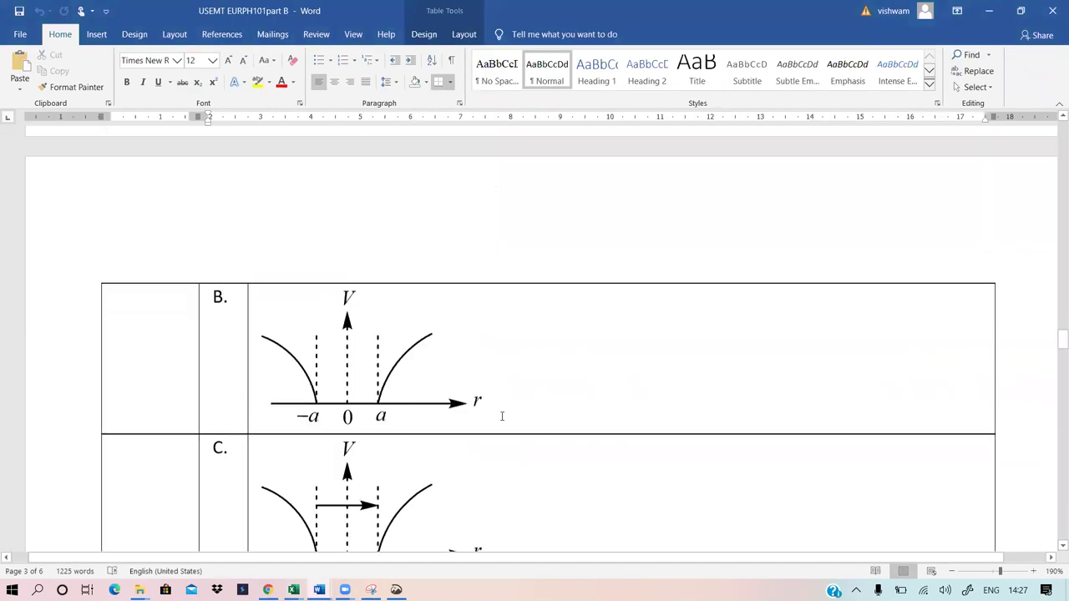
scroll(502, 416, "down", 1)
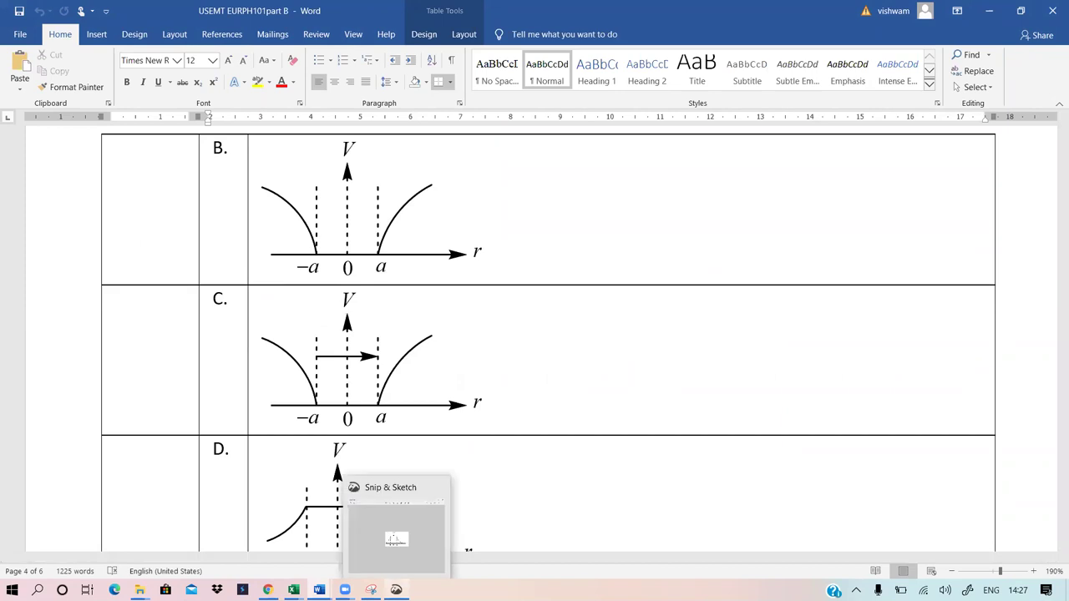
left_click(396, 589)
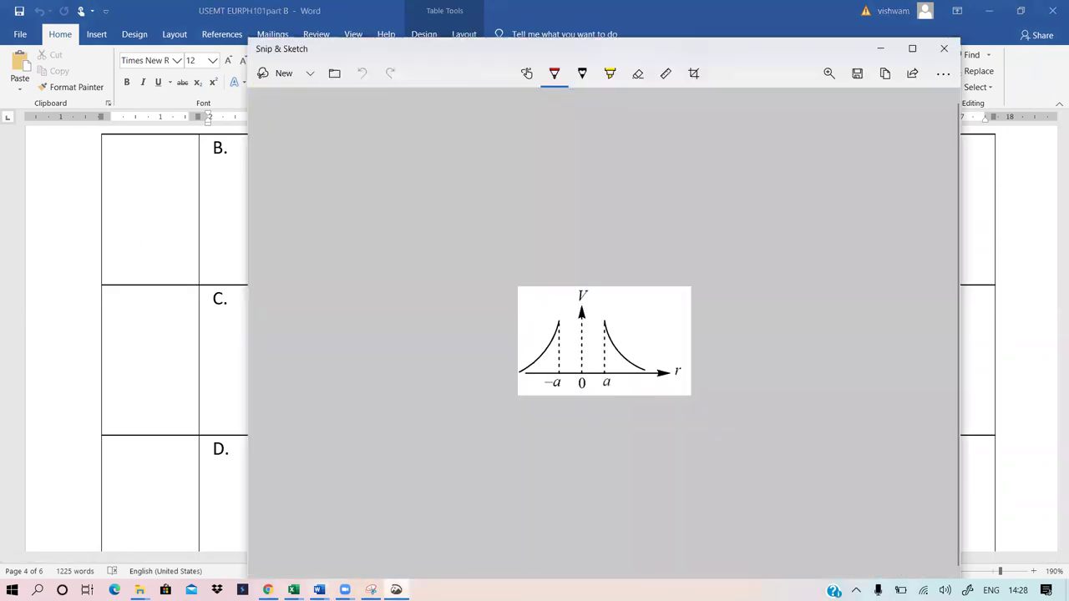
left_click(280, 75)
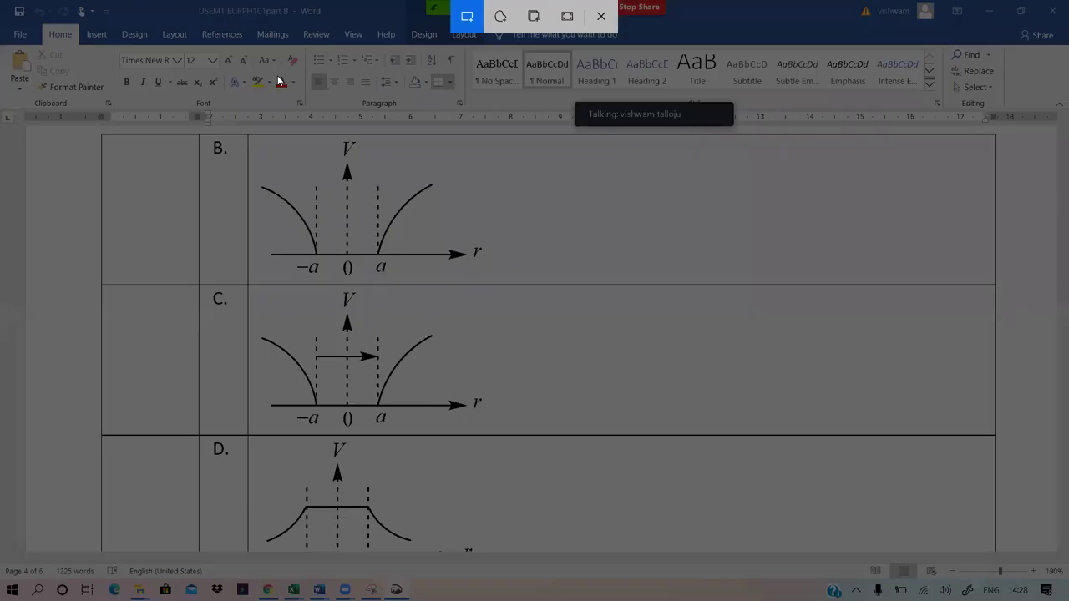
mouse_move(254, 138)
left_mouse_down()
mouse_move(284, 259)
mouse_move(424, 279)
mouse_move(484, 272)
mouse_move(490, 282)
left_mouse_up()
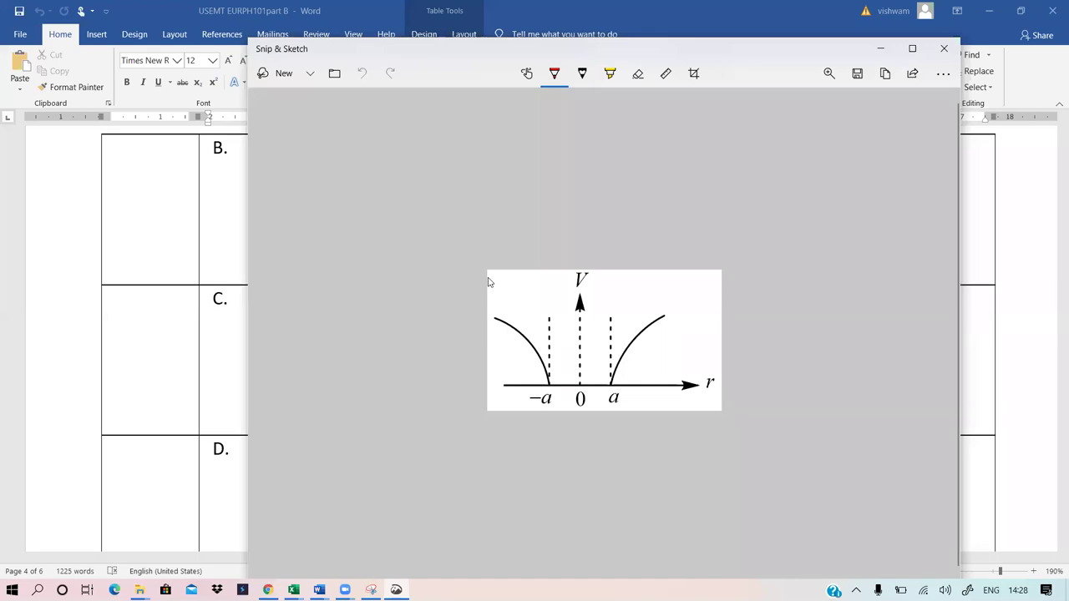
Save the option B snip as testfig2 in PNG format in the test making folder
left_click(858, 73)
left_click(381, 295)
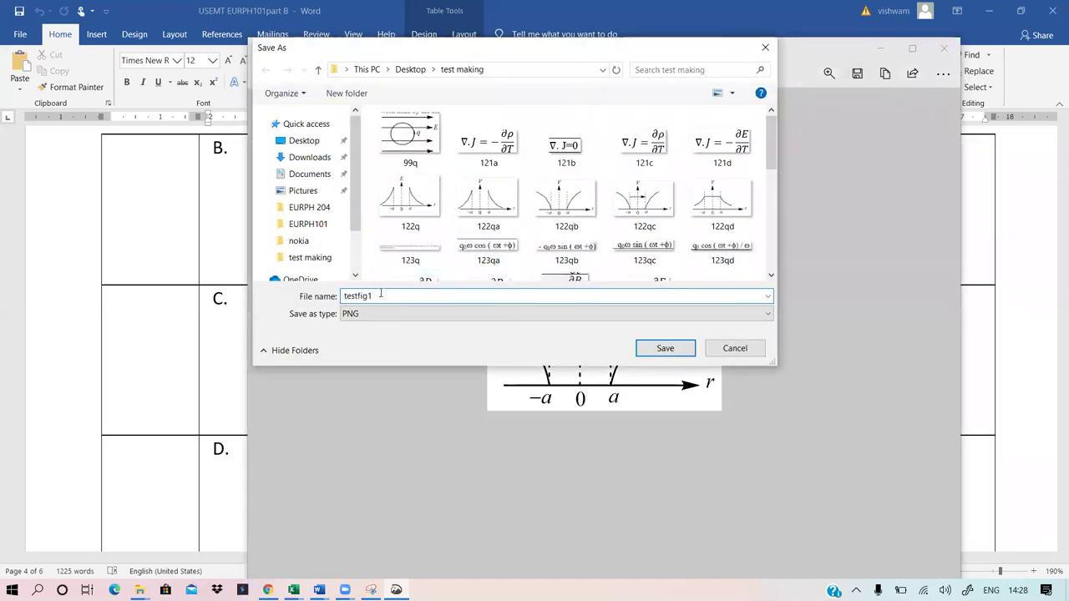
key("BackSpace")
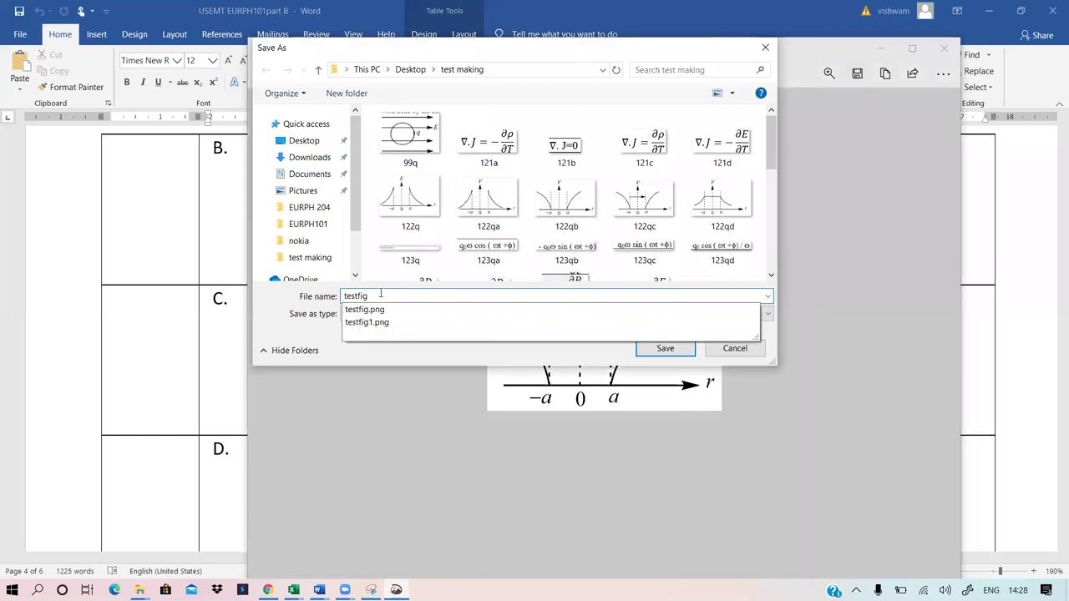
type("2")
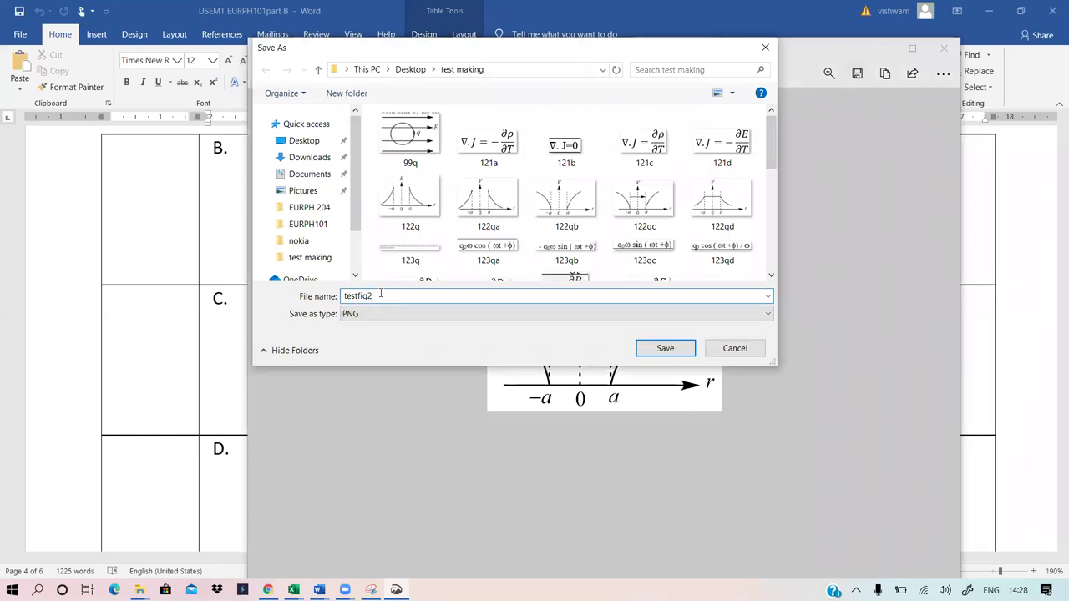
left_click(648, 350)
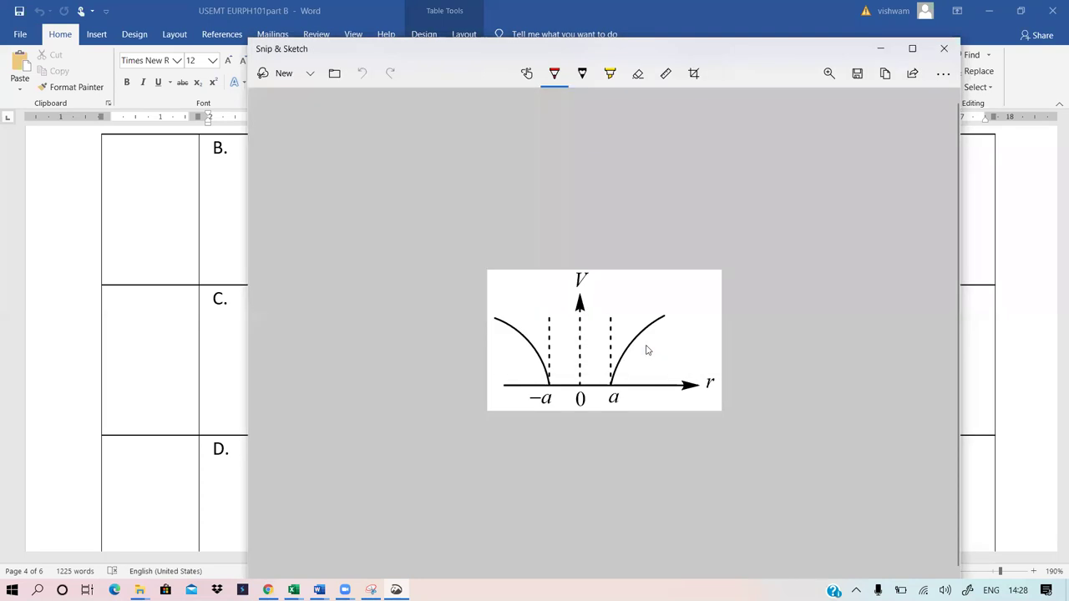
Return to the AddSetQuestions workbook in Excel and enter the tag [image:testfig2.png] as OptionB in row 9
left_click(293, 590)
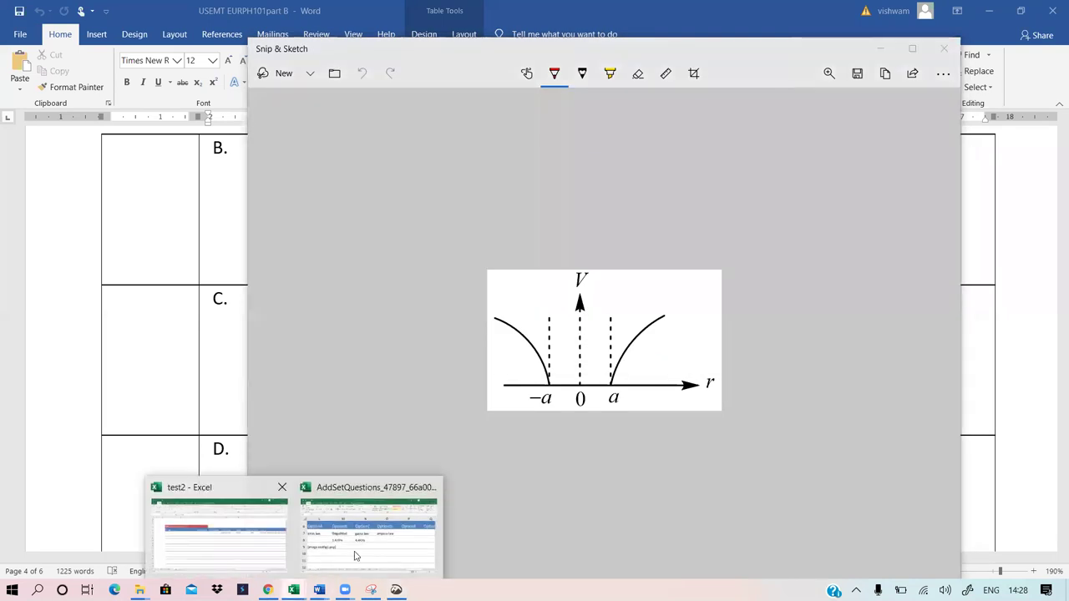
left_click(359, 534)
left_click(314, 382)
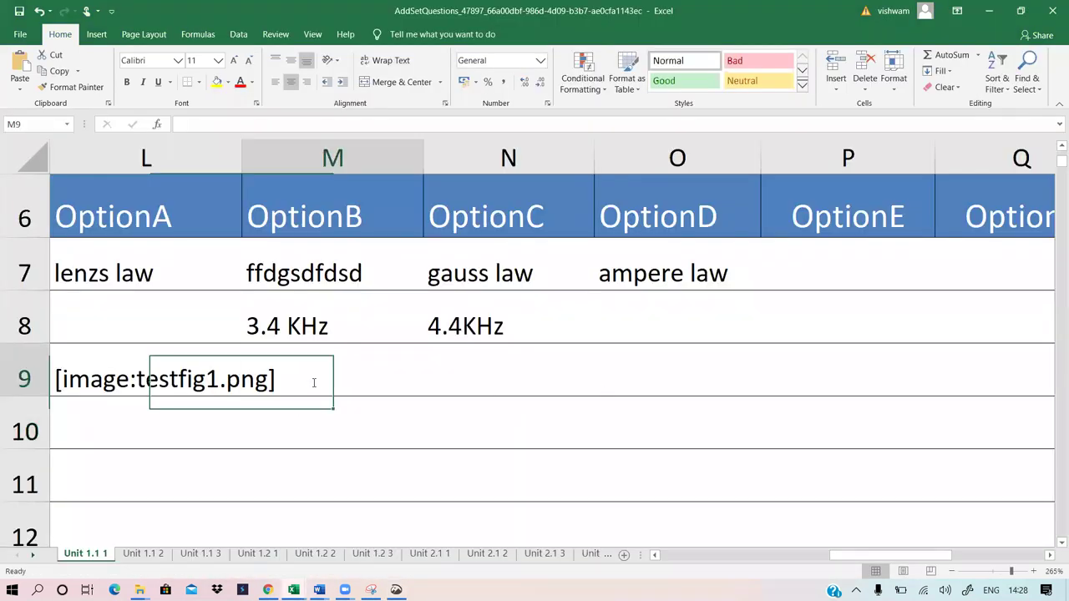
double_click(314, 383)
type("[")
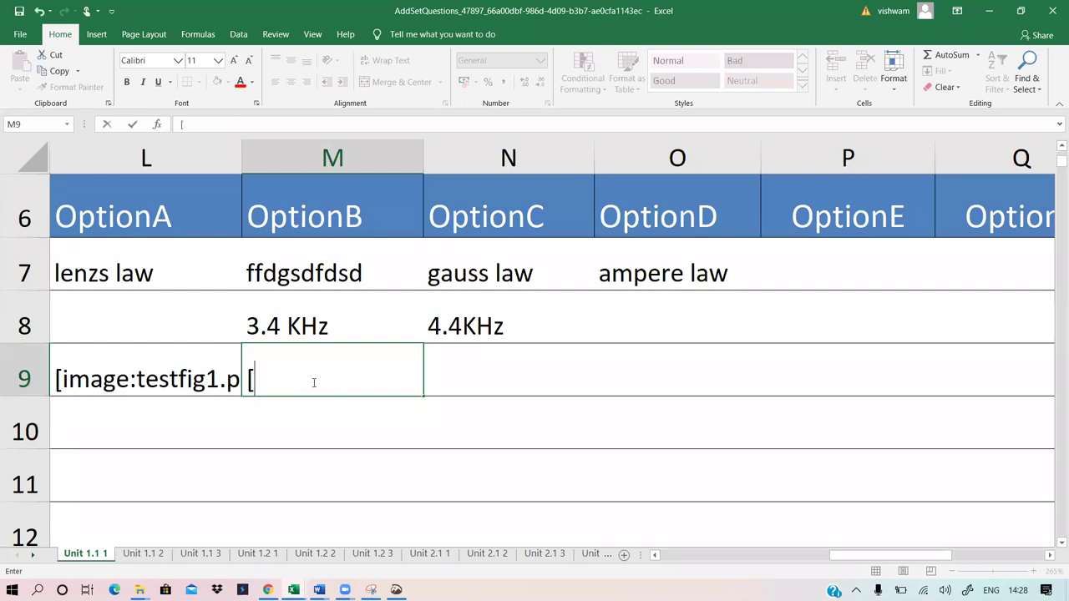
type("im")
type("age:")
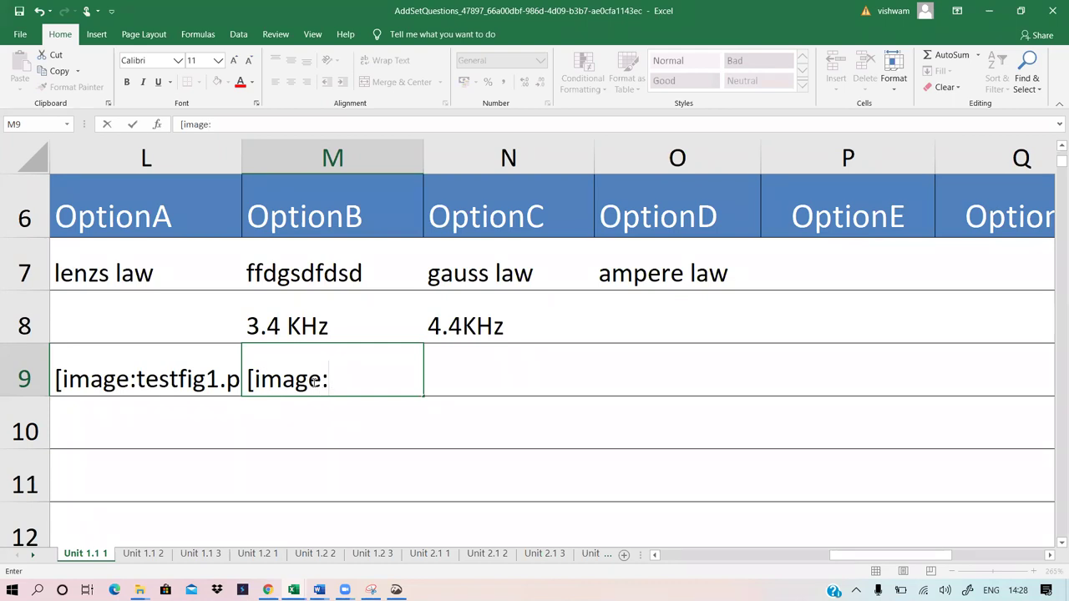
type("testfig2")
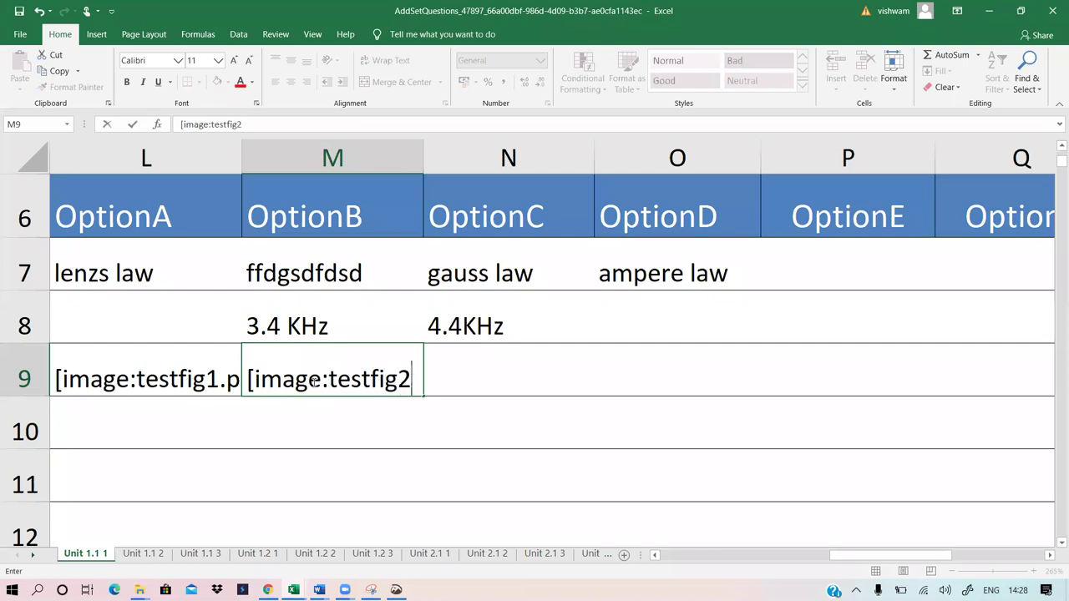
type(".png")
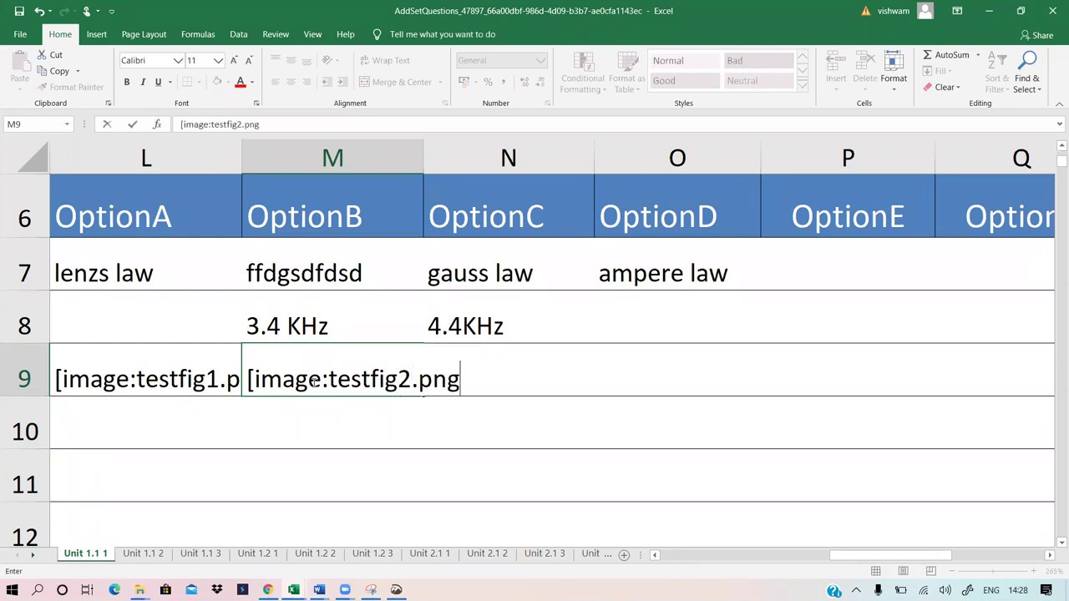
type("]")
Check the saved option images in the test making folder in File Explorer and return to the AddSetQuestions workbook in Excel
mouse_move(140, 590)
left_click(57, 539)
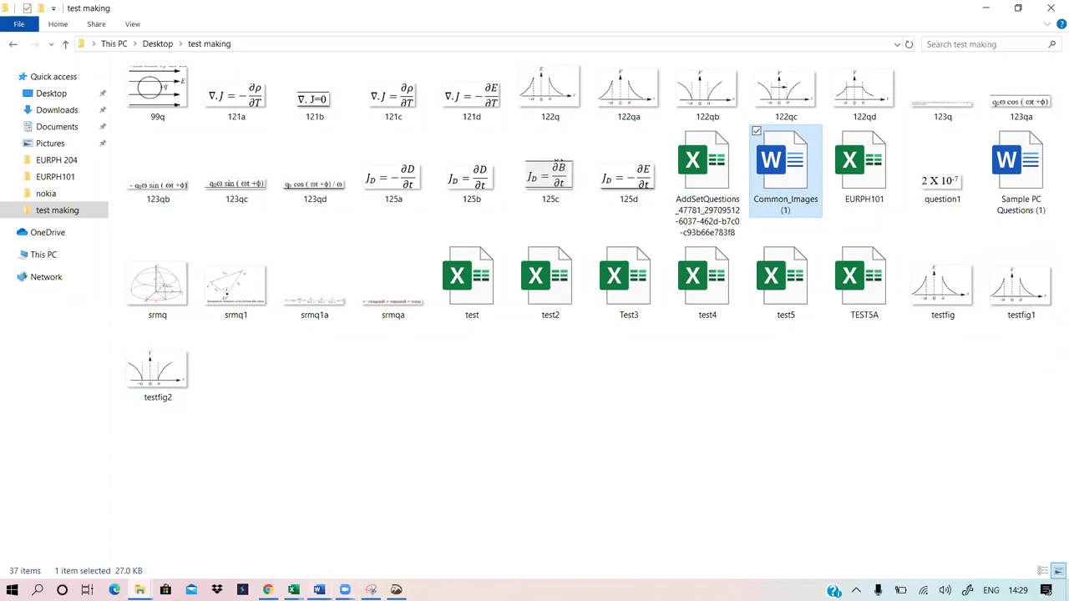
mouse_move(293, 590)
left_click(288, 535)
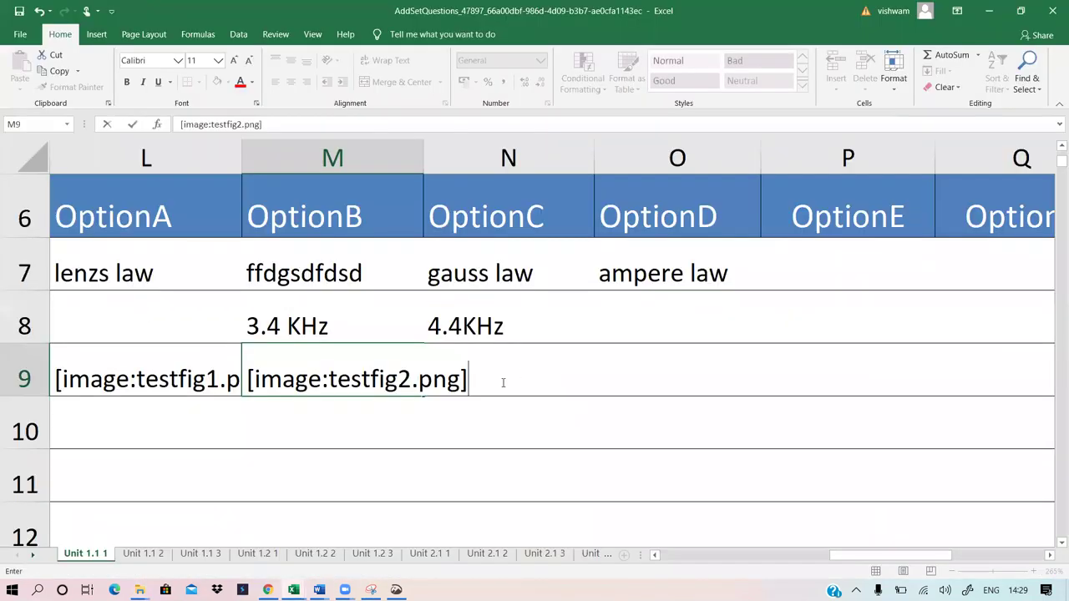
left_click(623, 379)
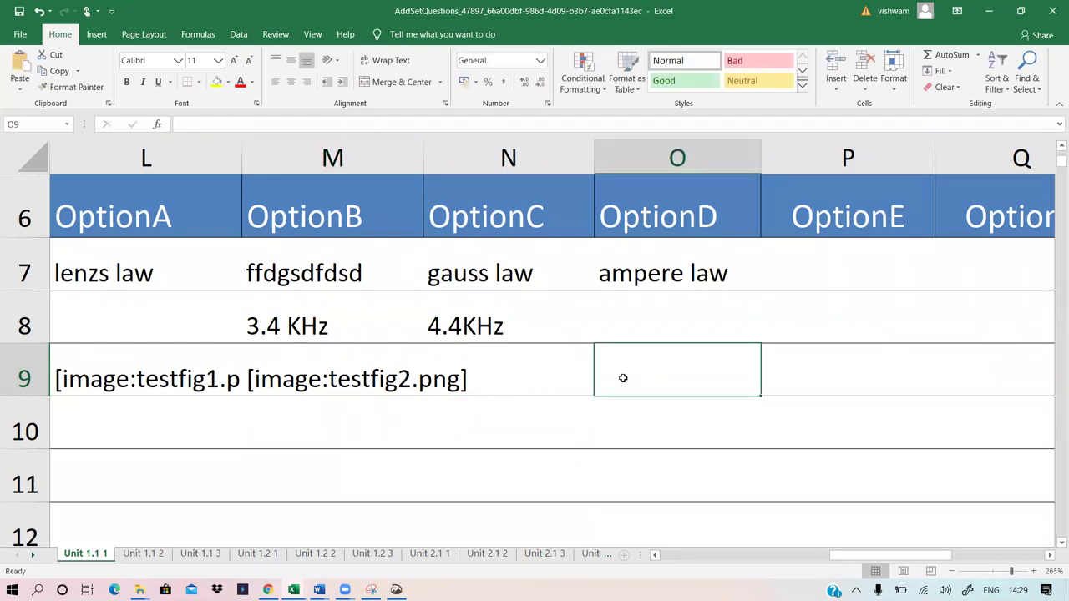
Set the row 10 DifficultyLevel to 3 and its QuestionType to TrueFalse
left_click_drag(868, 557, 747, 558)
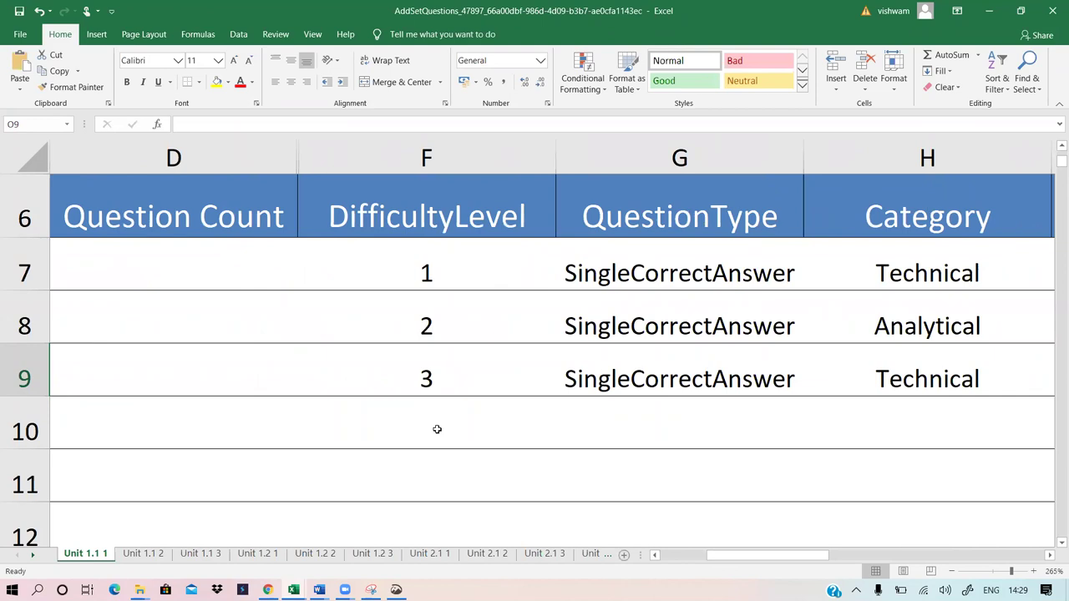
left_click(437, 429)
left_click(561, 443)
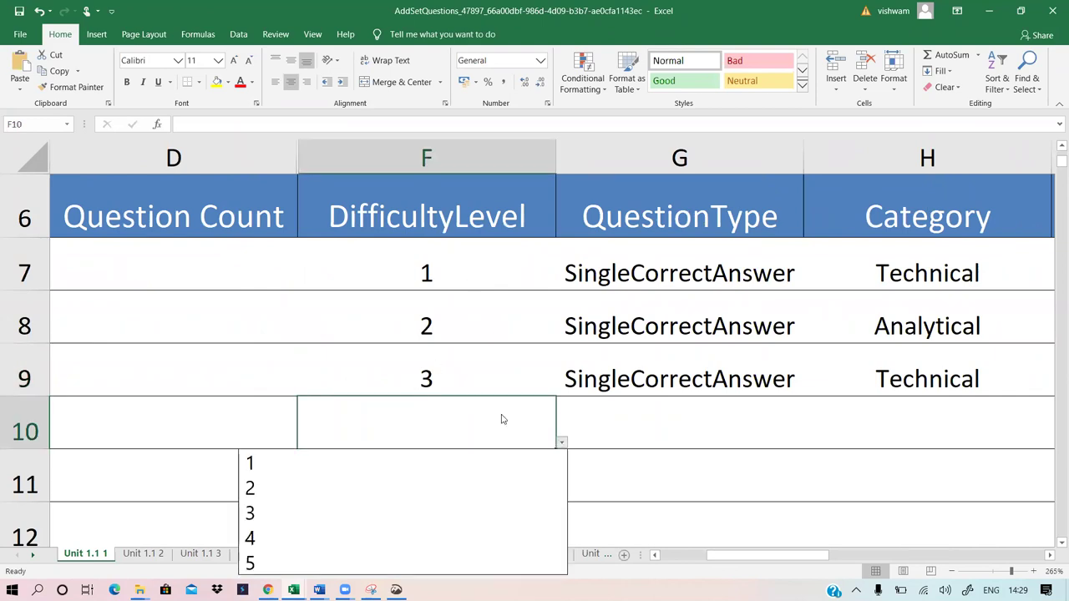
left_click(339, 513)
left_click(660, 419)
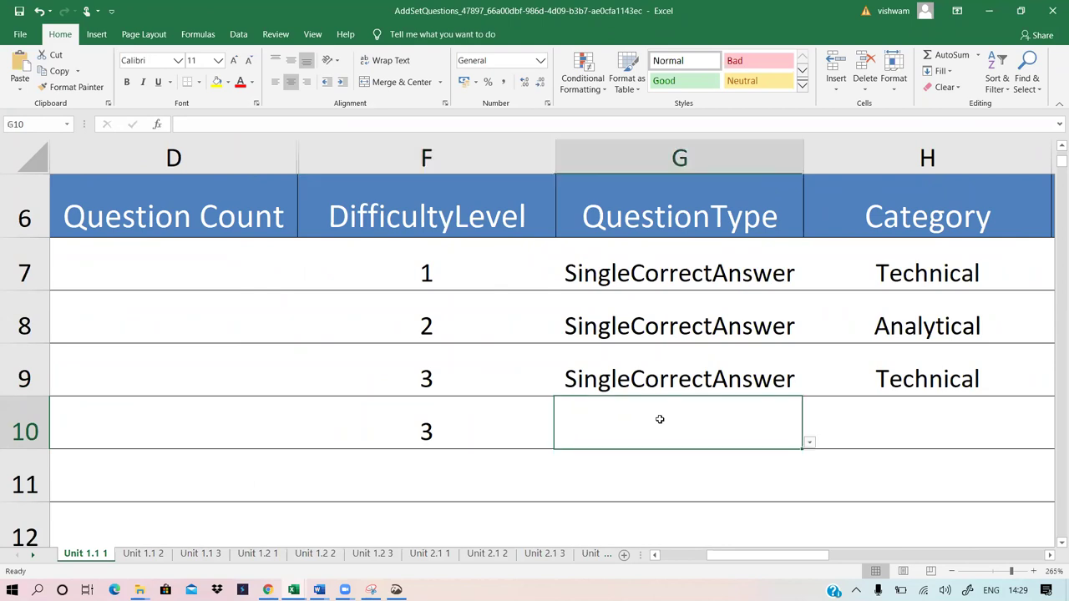
left_click(809, 444)
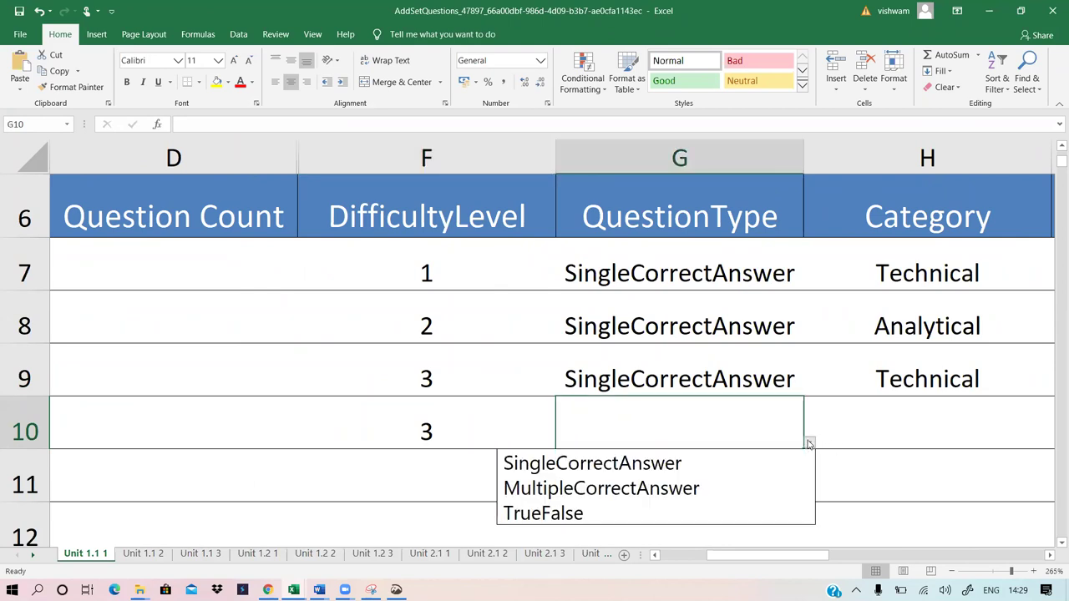
left_click(583, 515)
Set the row 10 Category to Technical and Randomize Options to FALSE
left_click_drag(768, 557, 777, 559)
left_click(683, 437)
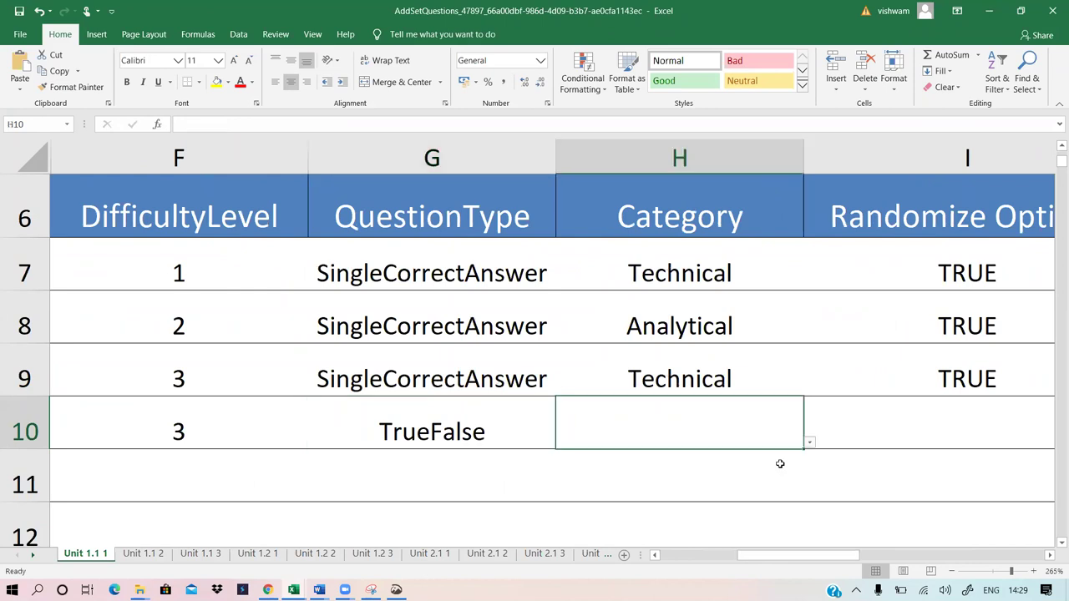
left_click(809, 443)
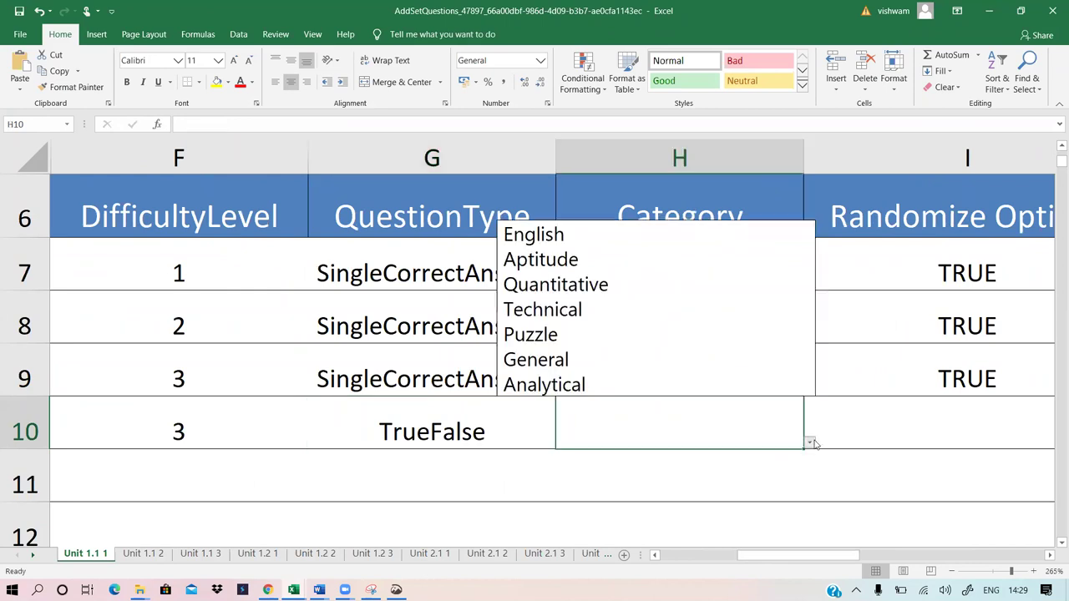
left_click(618, 309)
left_click_drag(838, 565, 854, 565)
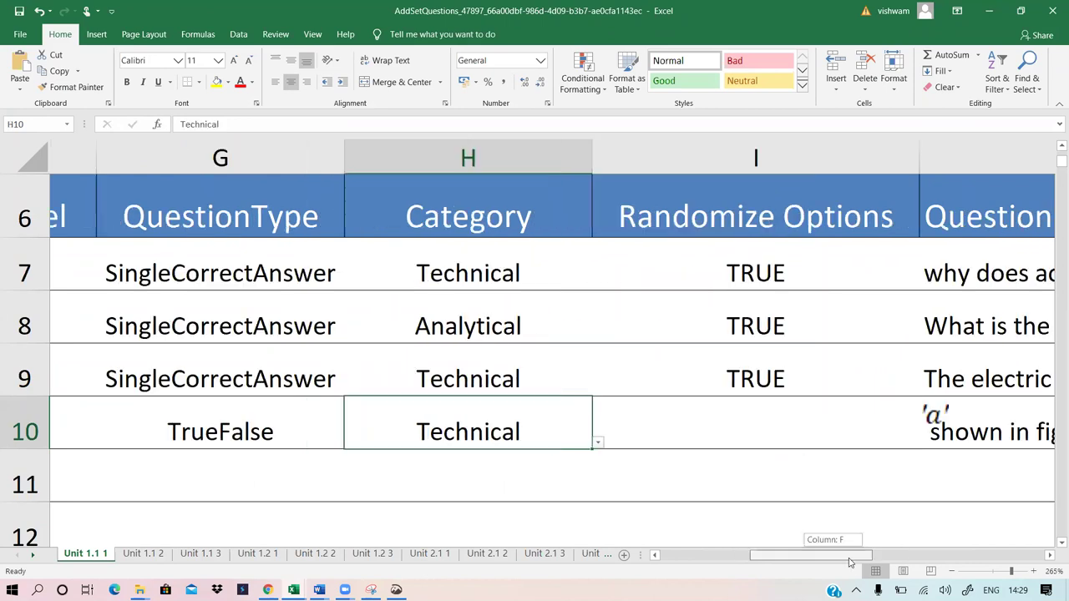
left_click(719, 445)
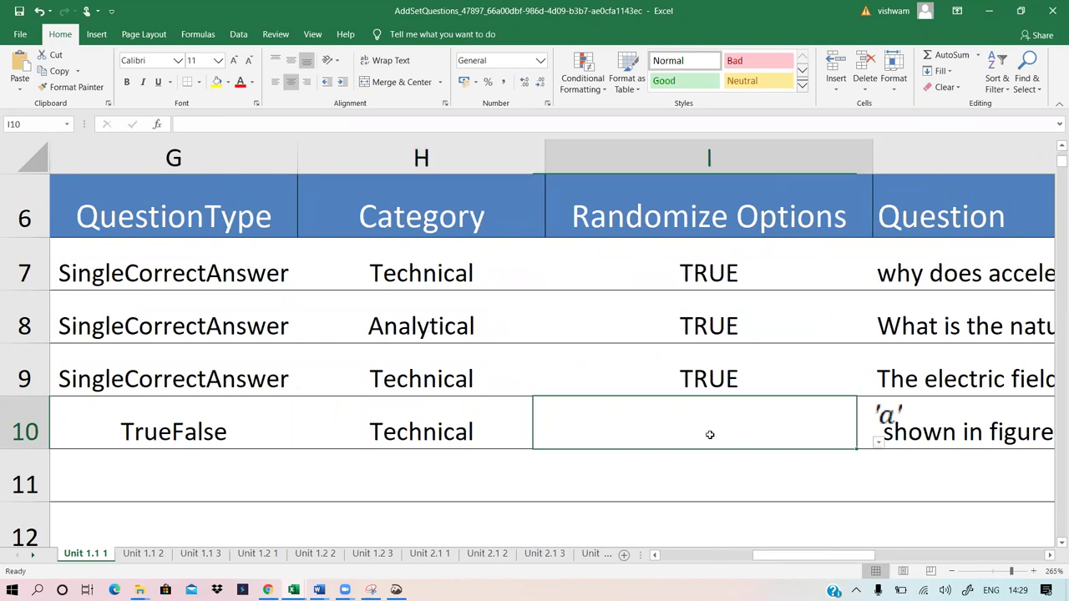
left_click(878, 443)
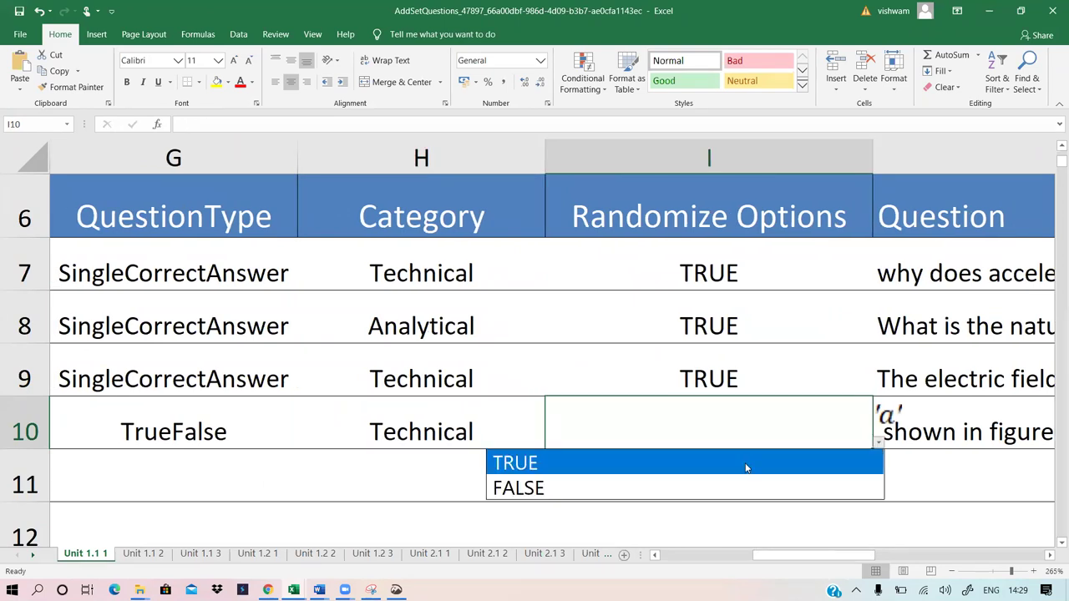
left_click(733, 478)
Clear the leftover text and the 'a' picture from the Question cell in row 10
left_click_drag(835, 562, 866, 561)
left_click(567, 431)
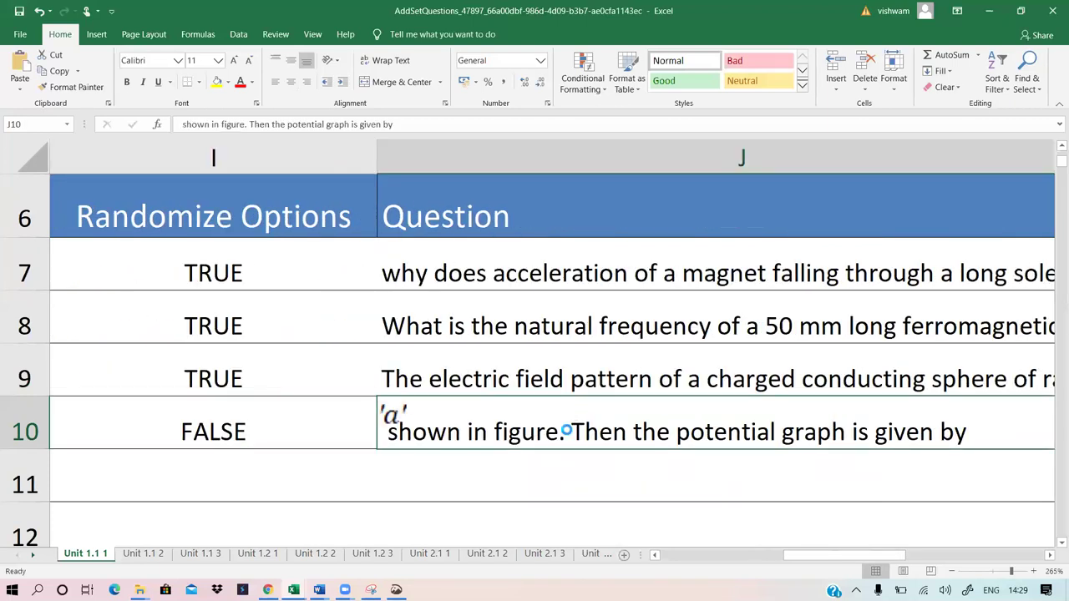
left_click(765, 435)
key("Delete")
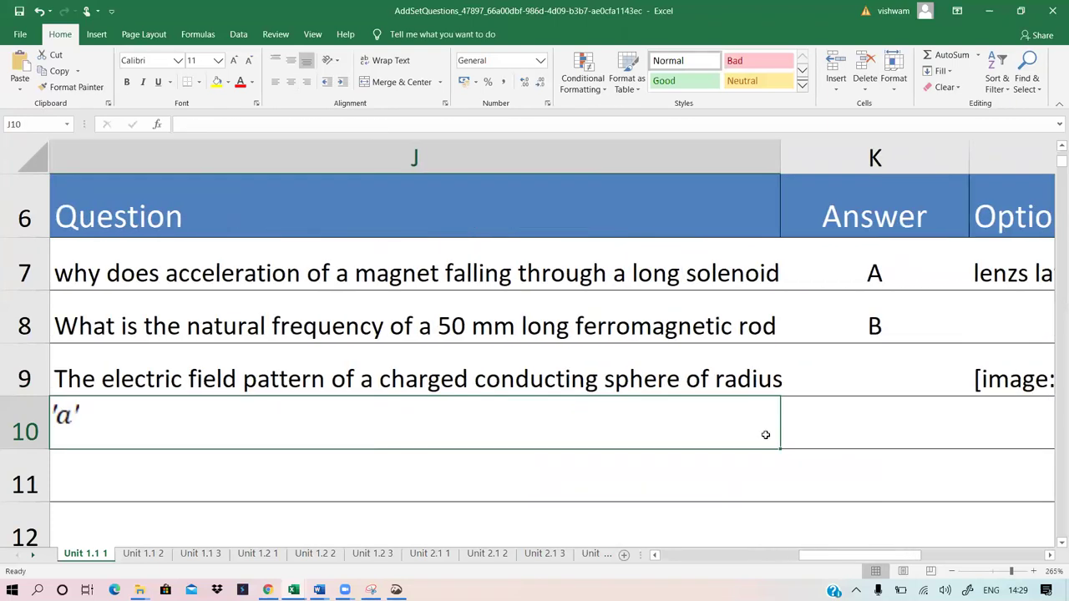
left_click(84, 405)
key("Delete")
key("BackSpace")
Enter "Water is a polar material" as the question in row 10
type("W")
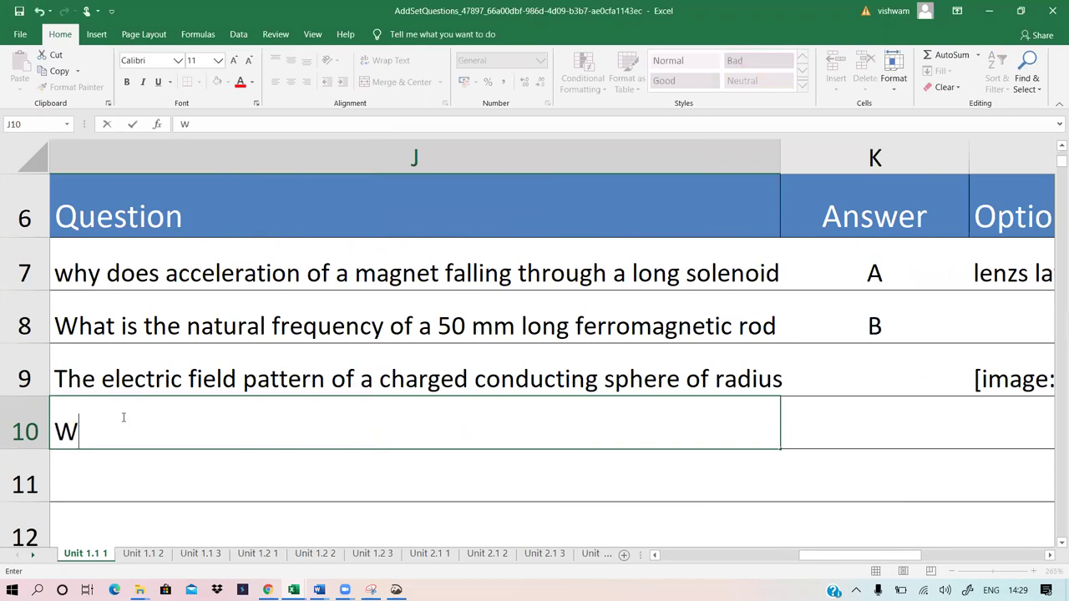
type("ater is a polar material")
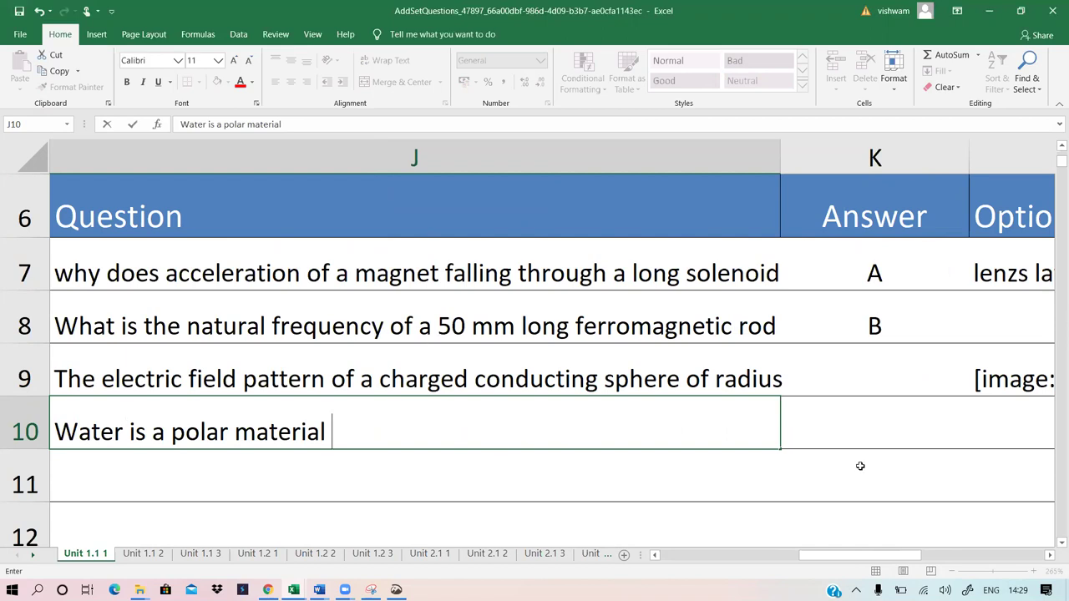
left_click(847, 433)
Enter true as OptionA and false as OptionB for the row 10 question
scroll(824, 554, "right", 3)
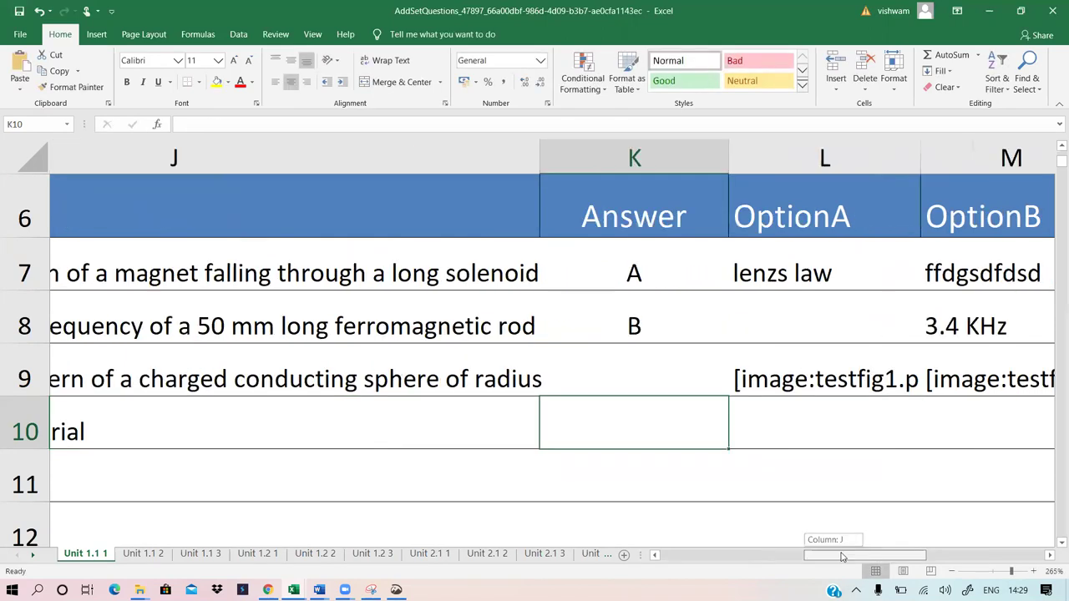
scroll(755, 326, "right", 1)
left_click(346, 434)
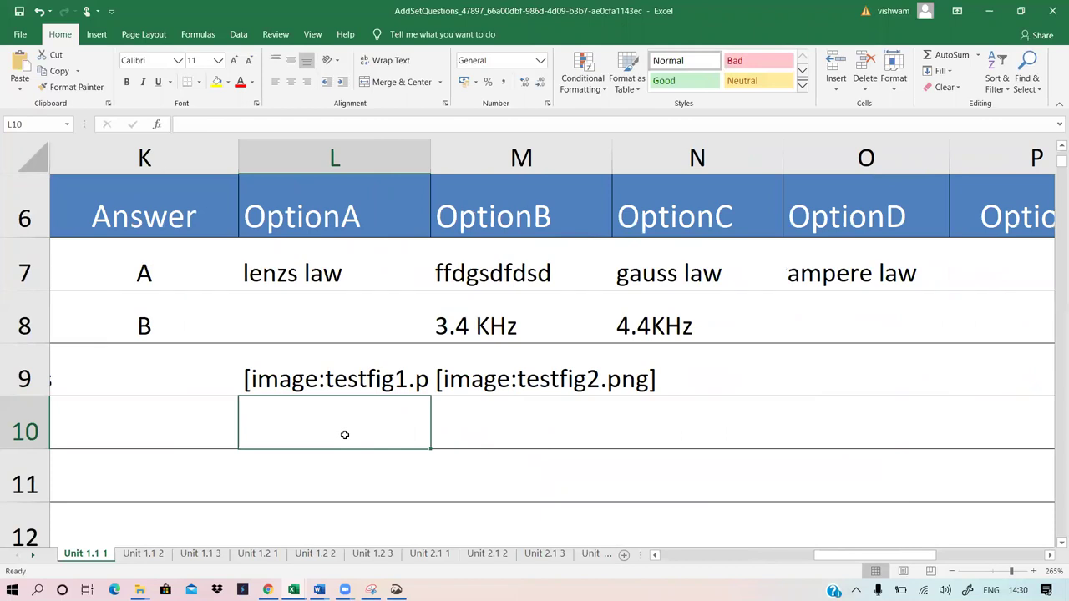
type("true")
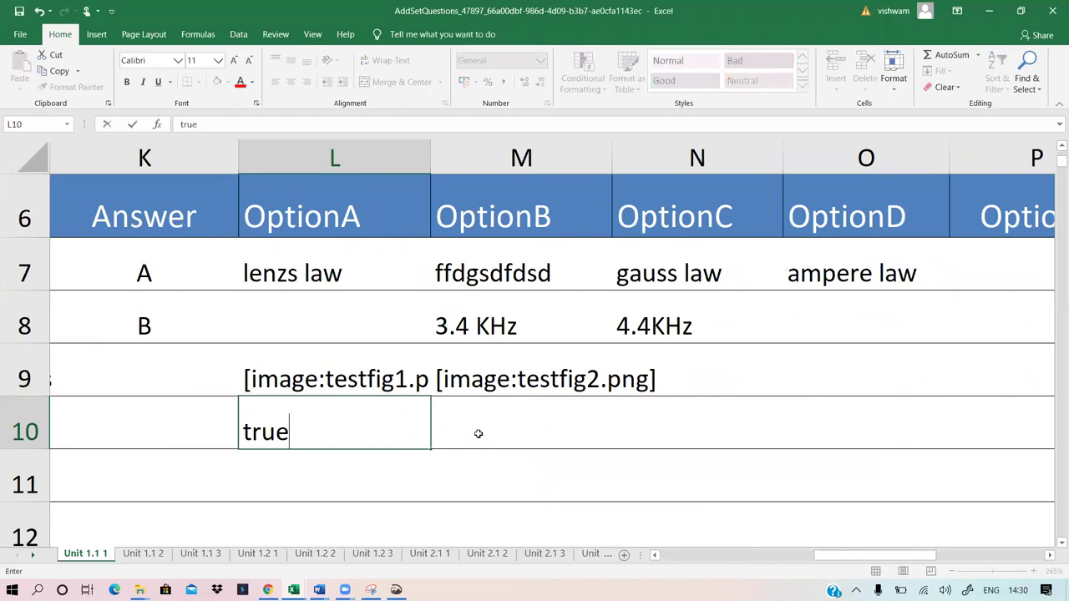
left_click(477, 433)
type("false")
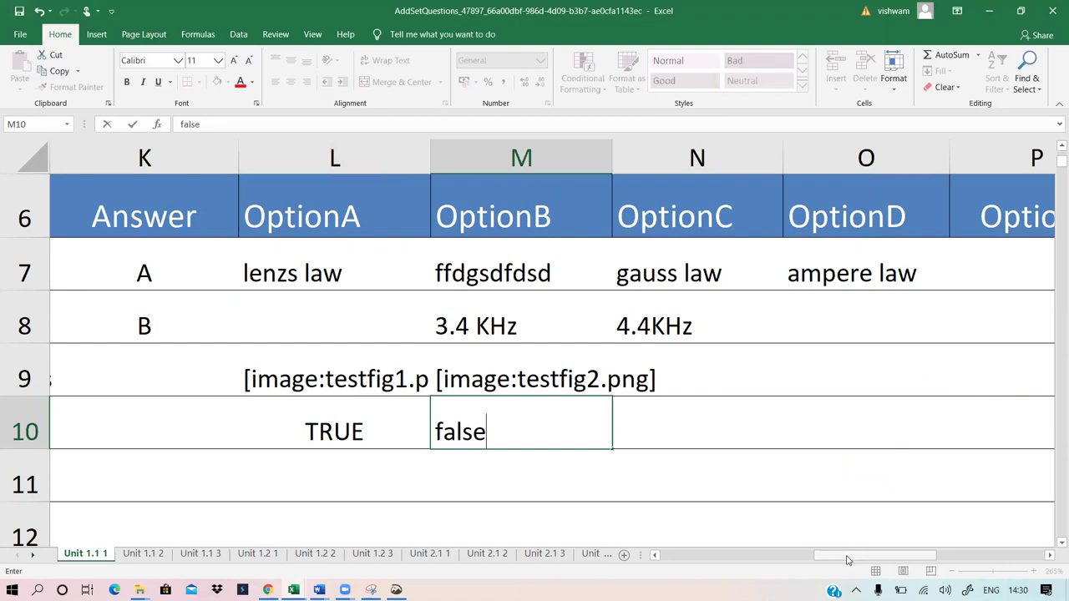
Enter A as the answer to the "Water is a polar material" question in row 10 and check the questions' difficulty levels
scroll(847, 560, "left", 1)
left_click(869, 424)
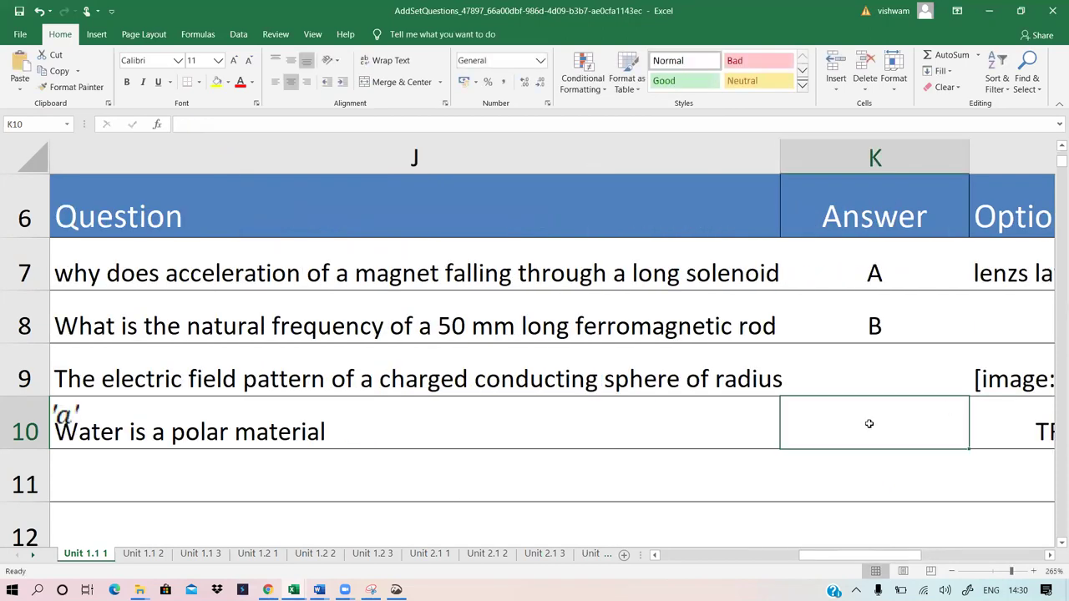
type("A")
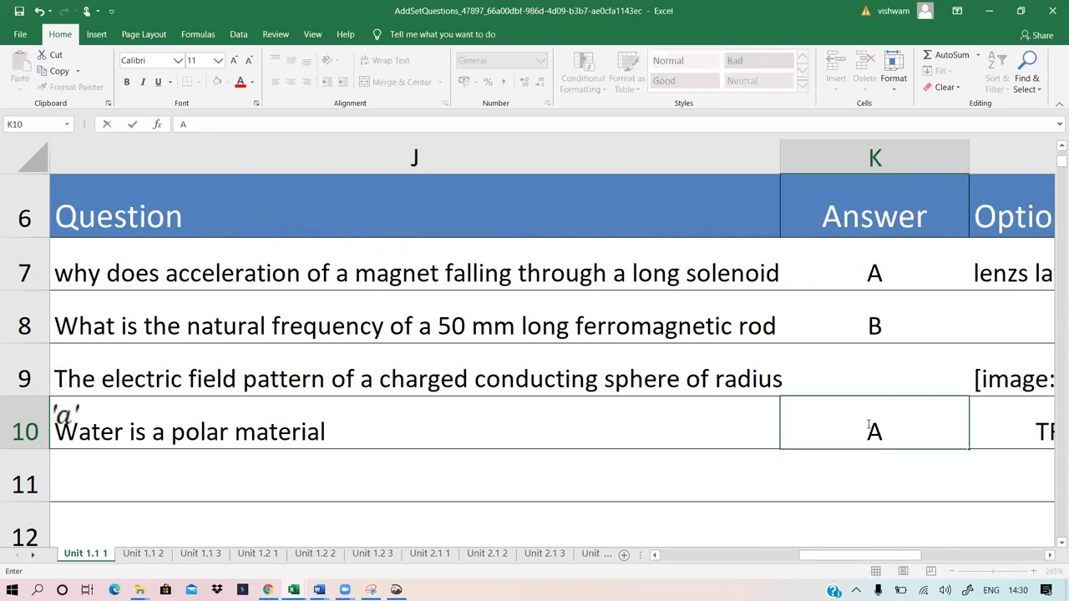
left_click_drag(873, 558, 846, 560)
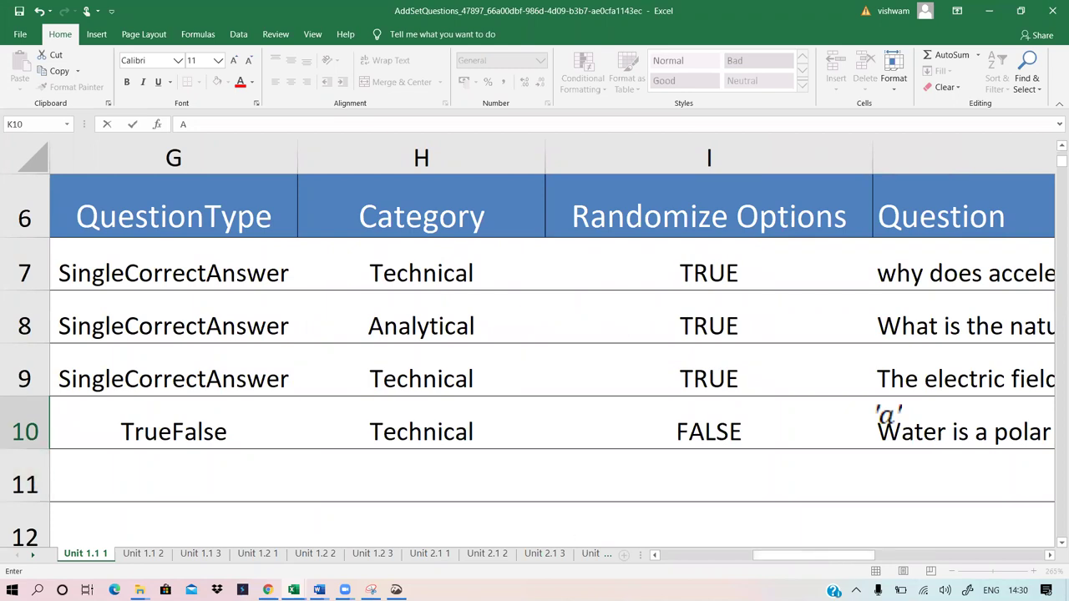
left_click_drag(838, 555, 789, 561)
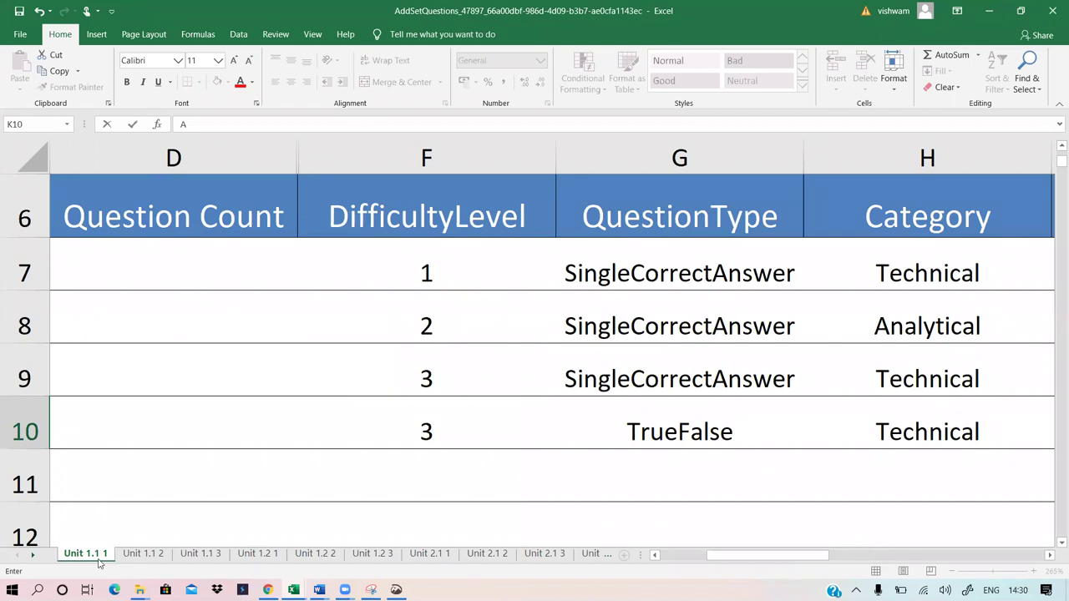
left_click(413, 277)
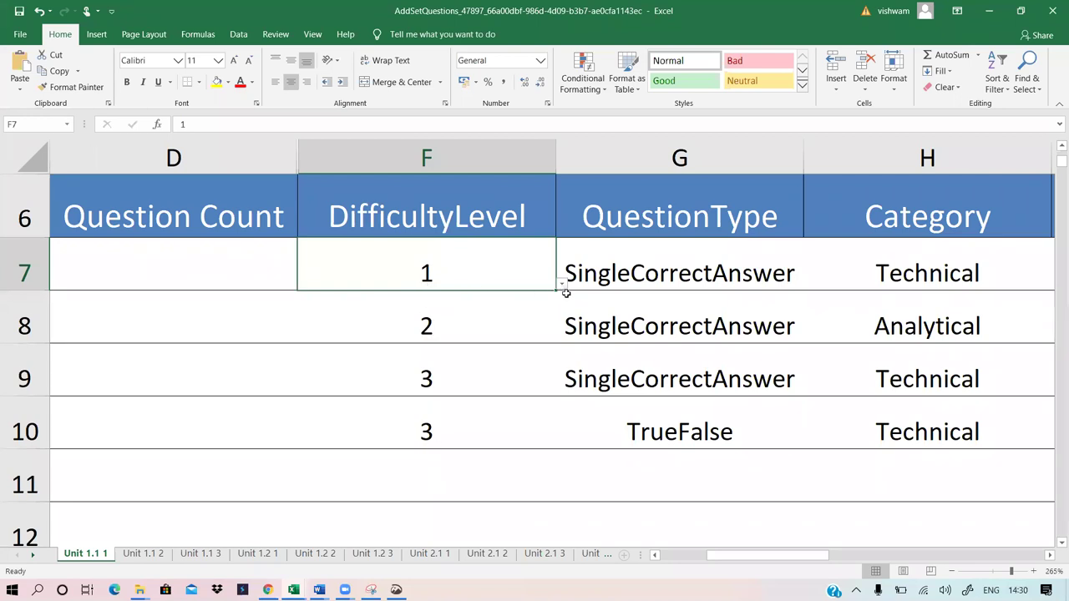
left_click(485, 325)
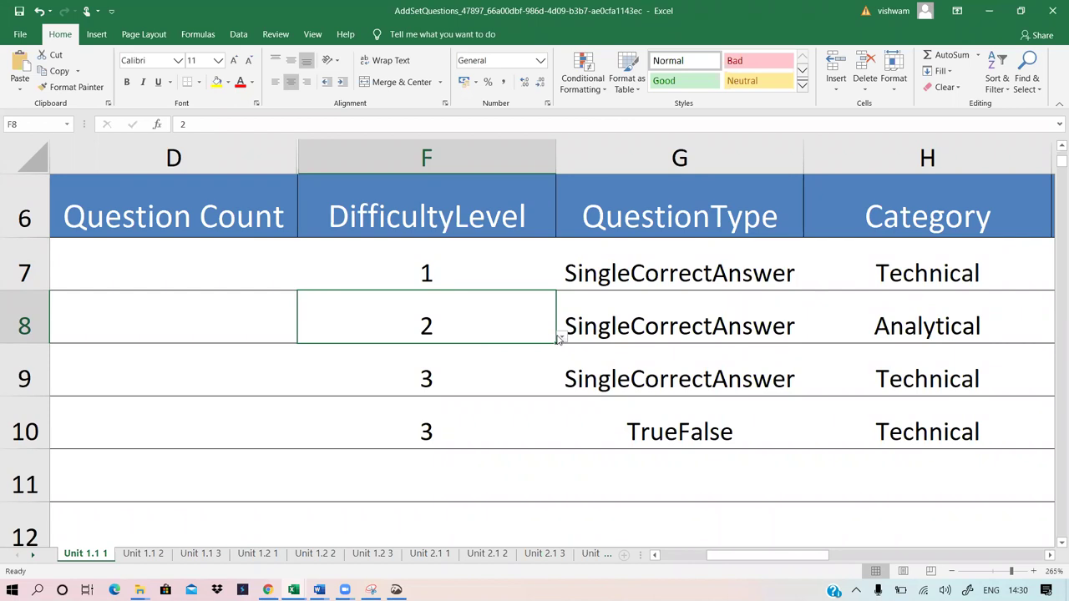
On the Unit 1.1 2 sheet, set the first question row's difficulty level to 2 and its question type to SingleCorrectAnswer
left_click(152, 555)
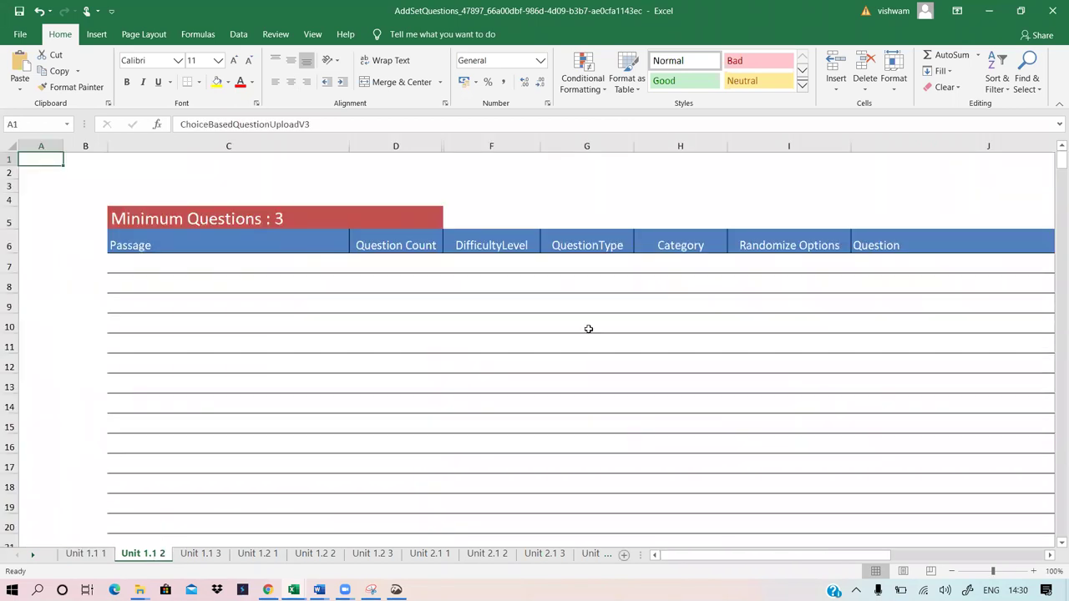
left_click(478, 265)
left_click(545, 268)
left_click(516, 289)
left_click(598, 266)
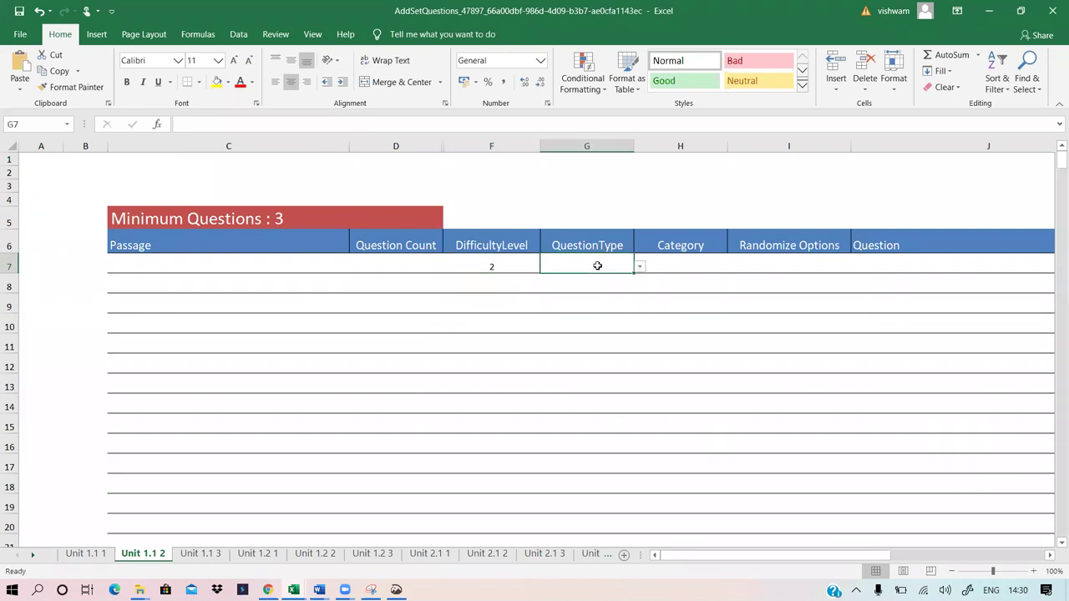
left_click(641, 268)
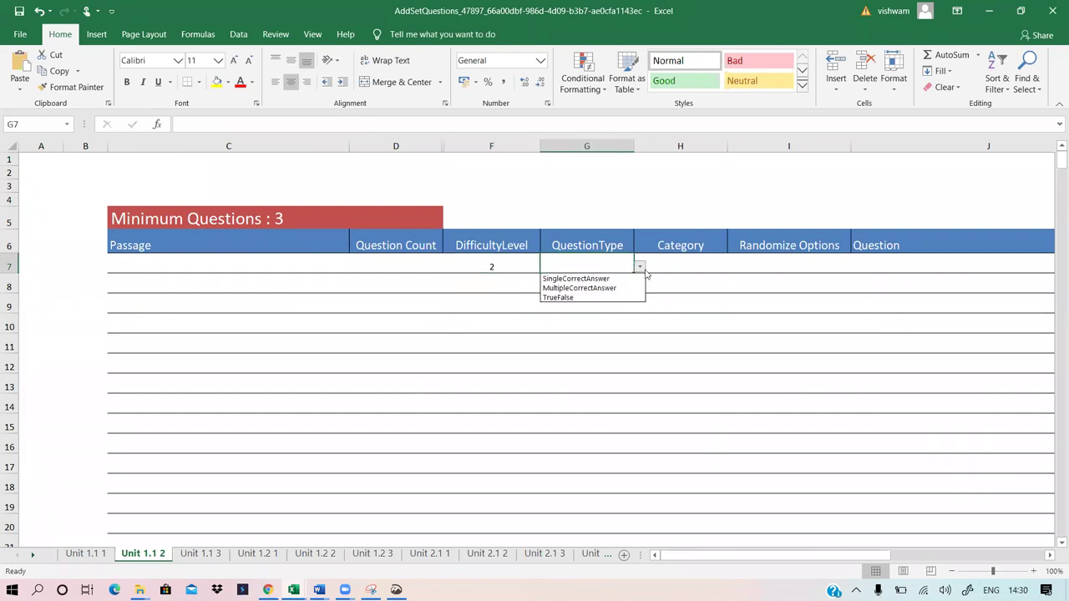
left_click(576, 279)
Set row 7's category to Technical and Randomize Options to TRUE, moving on to its Question cell
left_click(718, 267)
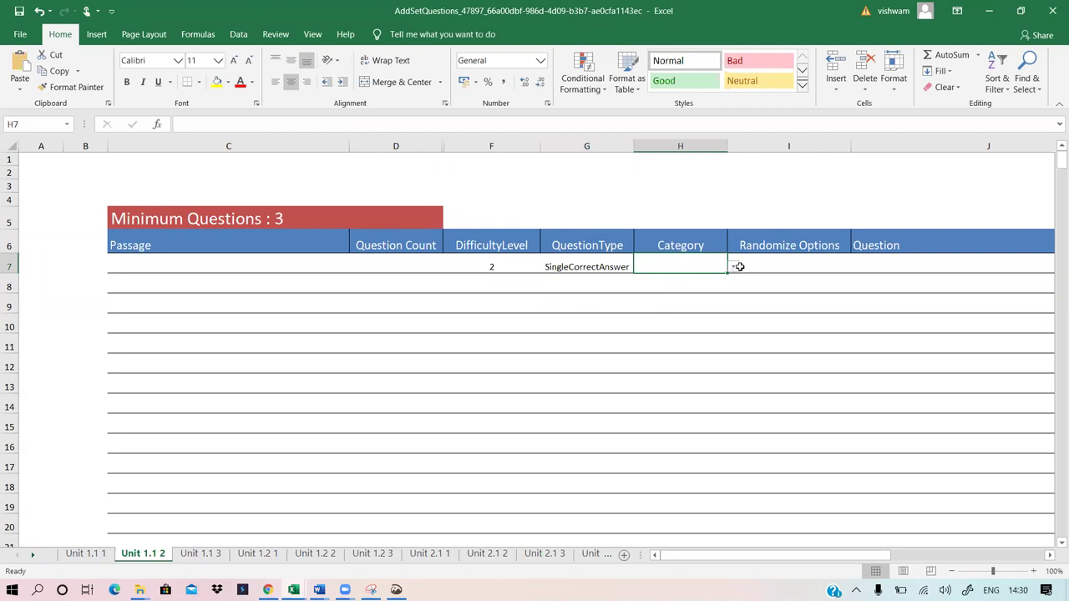
left_click(733, 268)
left_click(685, 308)
left_click(850, 269)
left_click(856, 267)
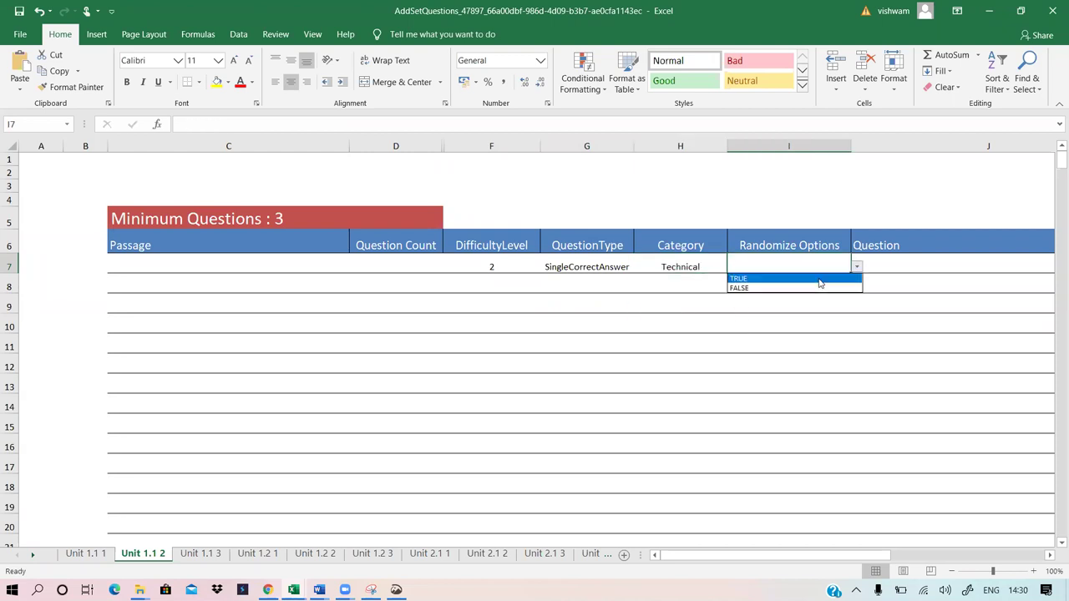
left_click(821, 281)
key("Tab")
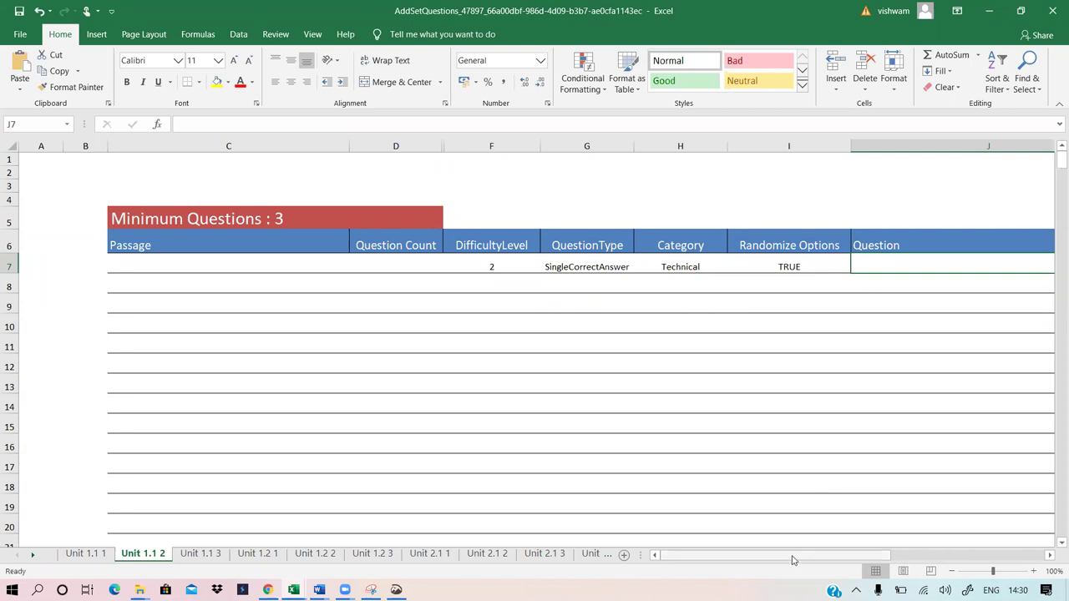
scroll(793, 560, "right", 3)
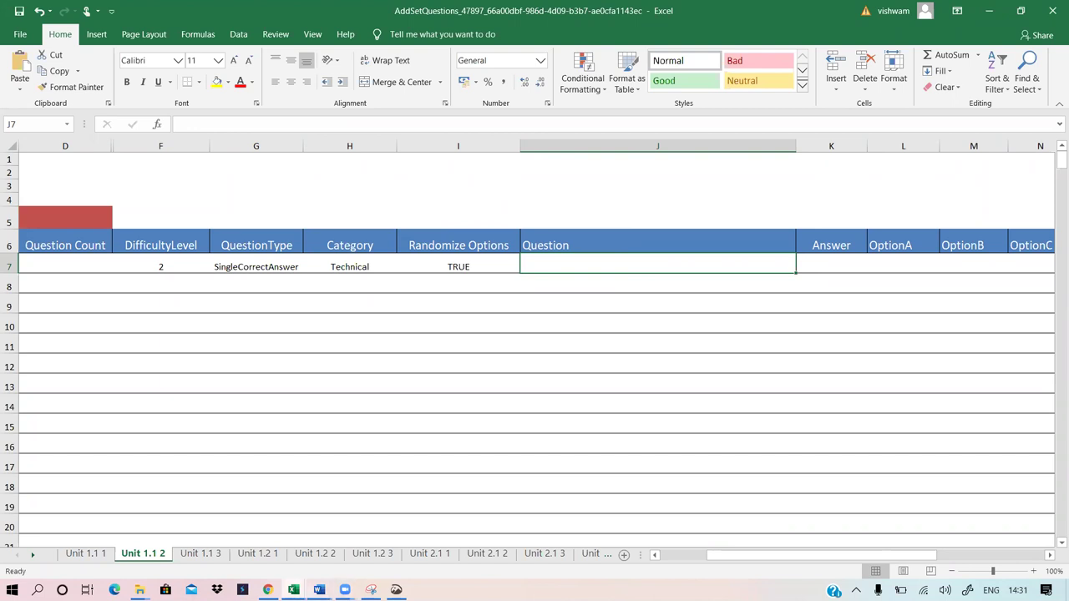
Switch to the Word document Semiconductors EURPH204 part B-1 and look through its questions and answer options
mouse_move(318, 590)
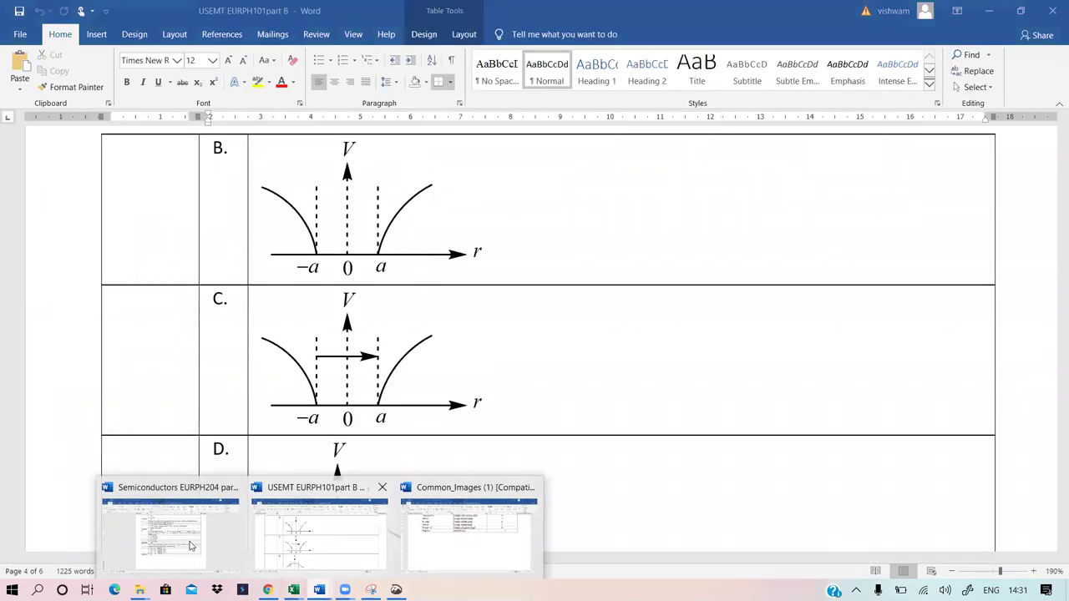
left_click(180, 535)
scroll(562, 413, "up", 20)
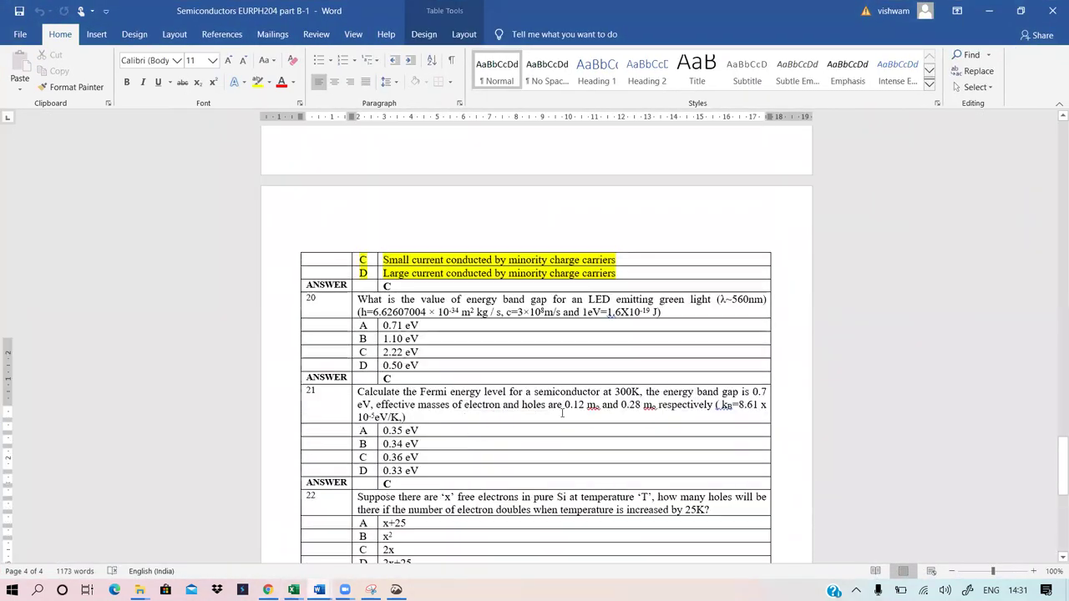
scroll(562, 414, "up", 20)
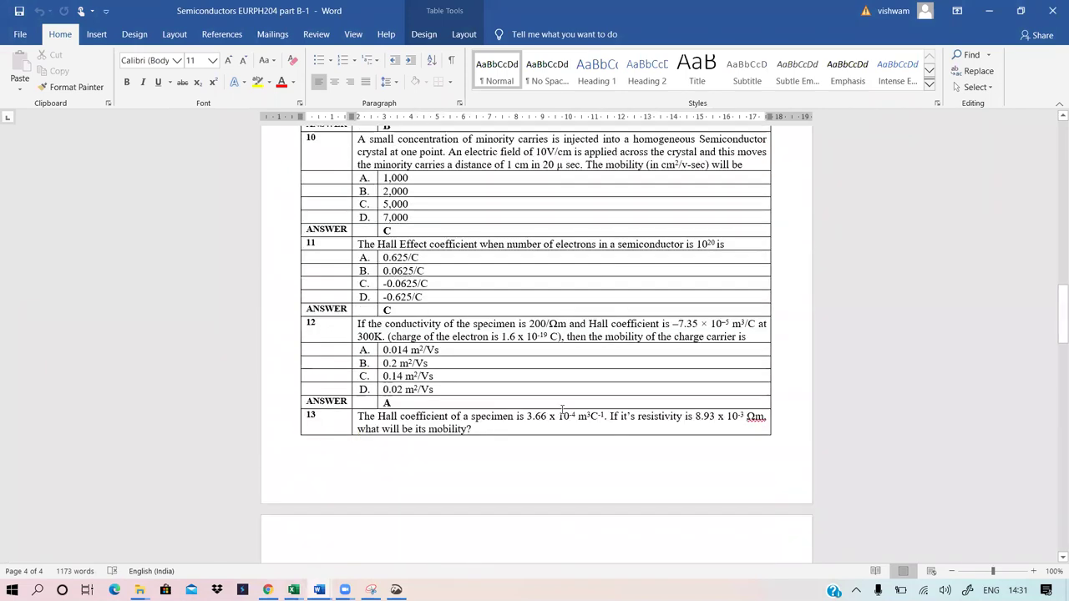
scroll(562, 410, "down", 20)
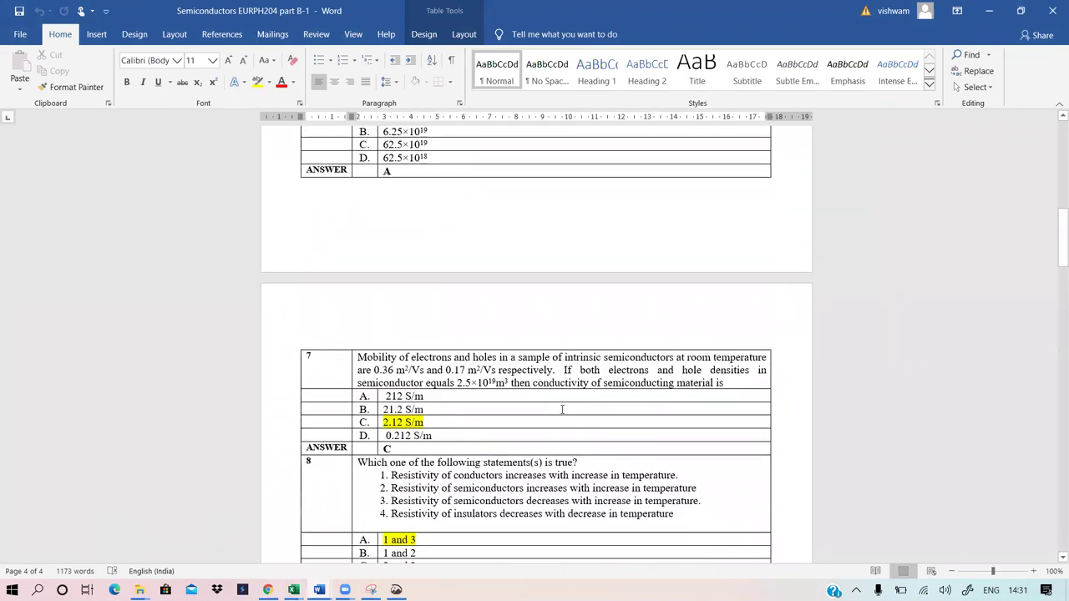
scroll(568, 451, "down", 10)
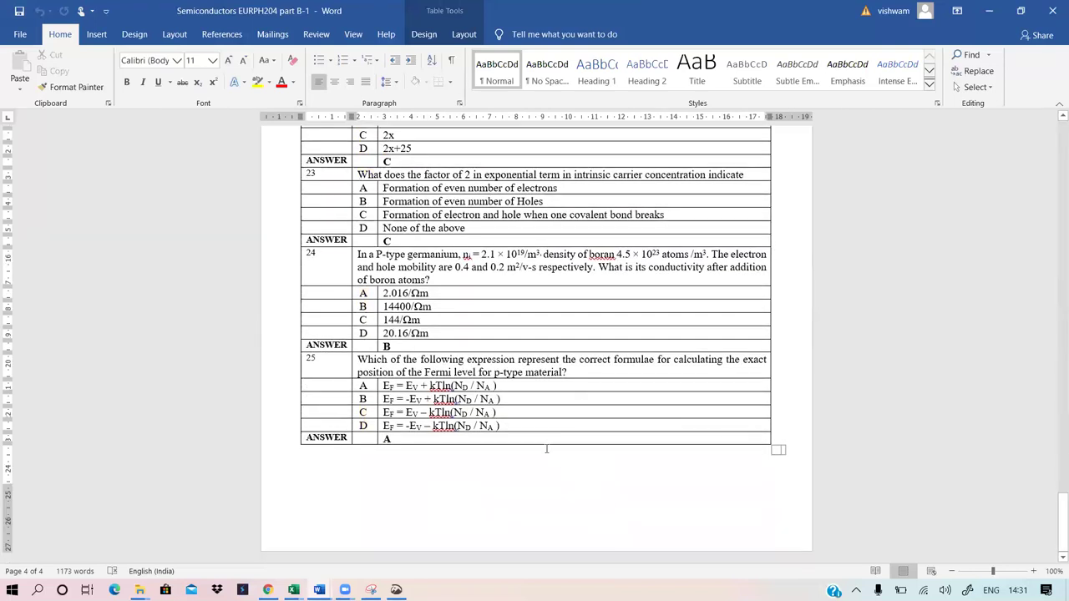
scroll(565, 474, "up", 3)
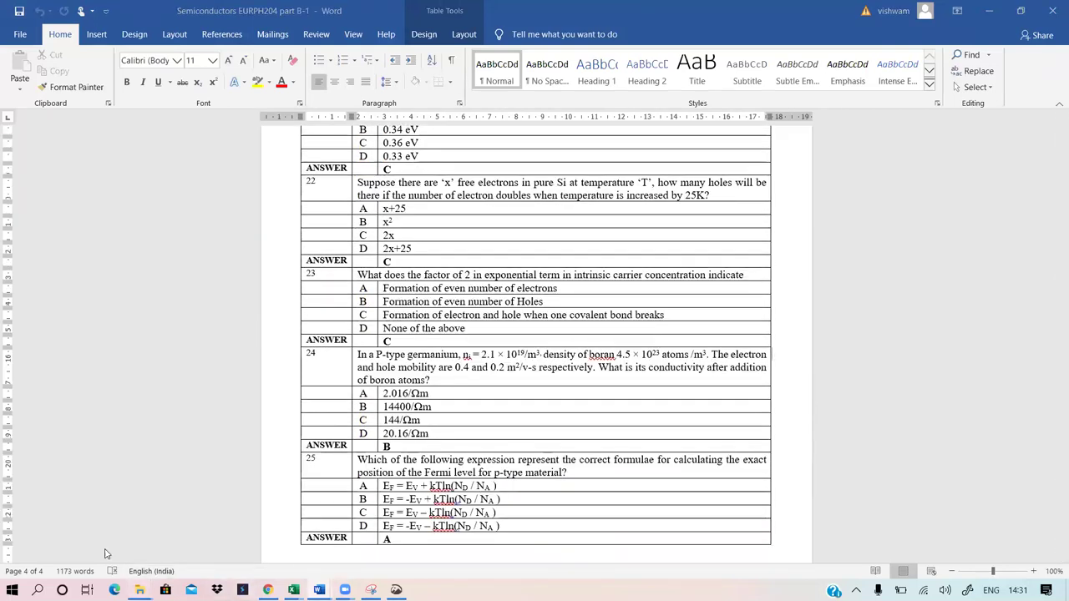
Open USEMT EURPH101part B from the EURPH101 folder and examine the equation options of question 20 on the Maxwell equation
left_click(139, 590)
left_click(224, 538)
left_click(196, 103)
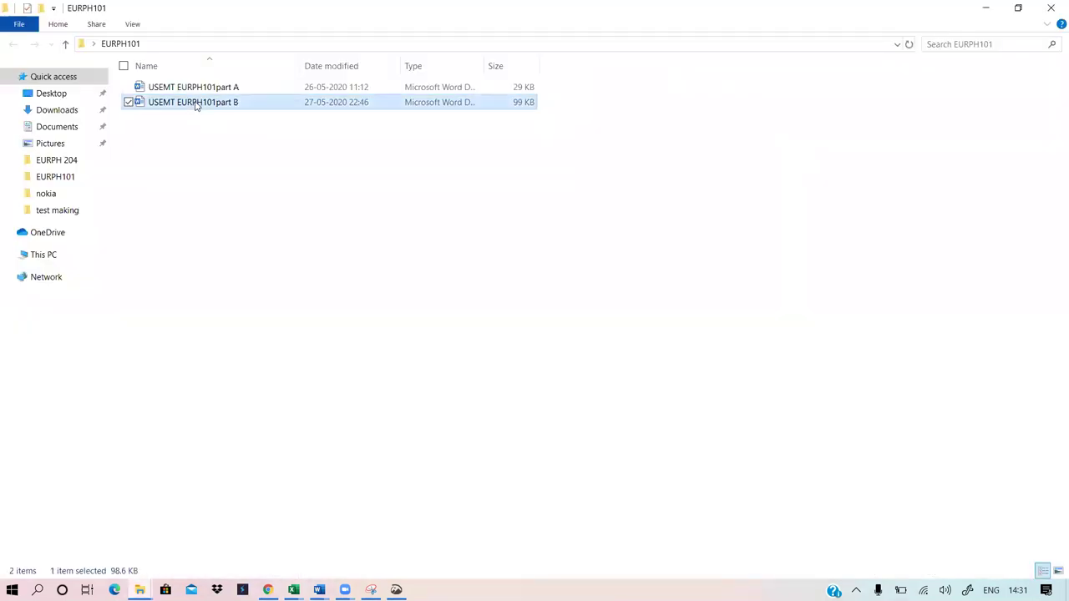
scroll(547, 308, "down", 10)
scroll(547, 307, "down", 3)
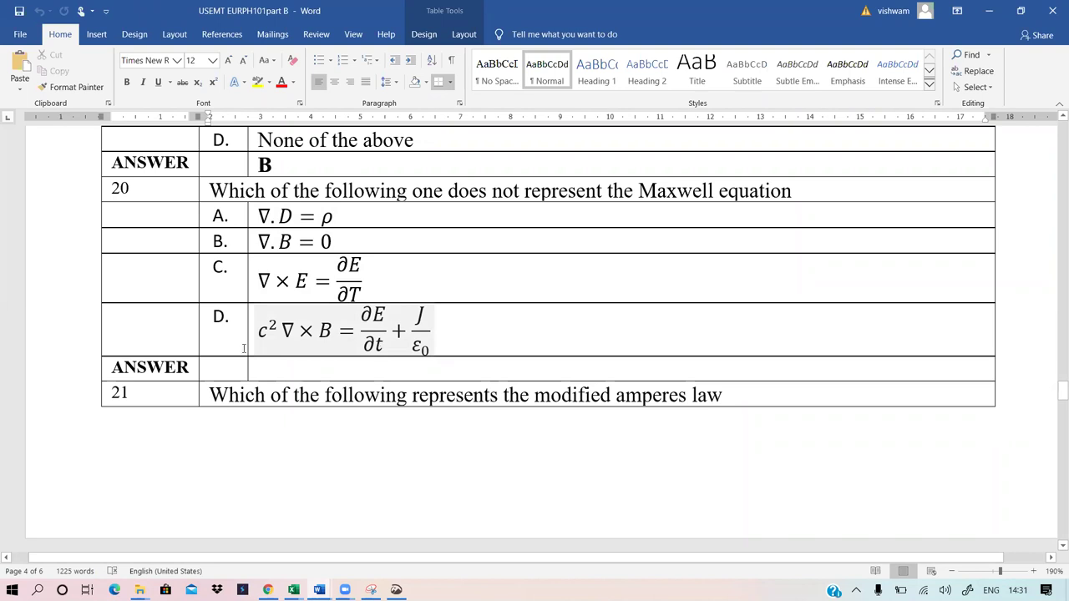
left_click_drag(429, 333, 266, 334)
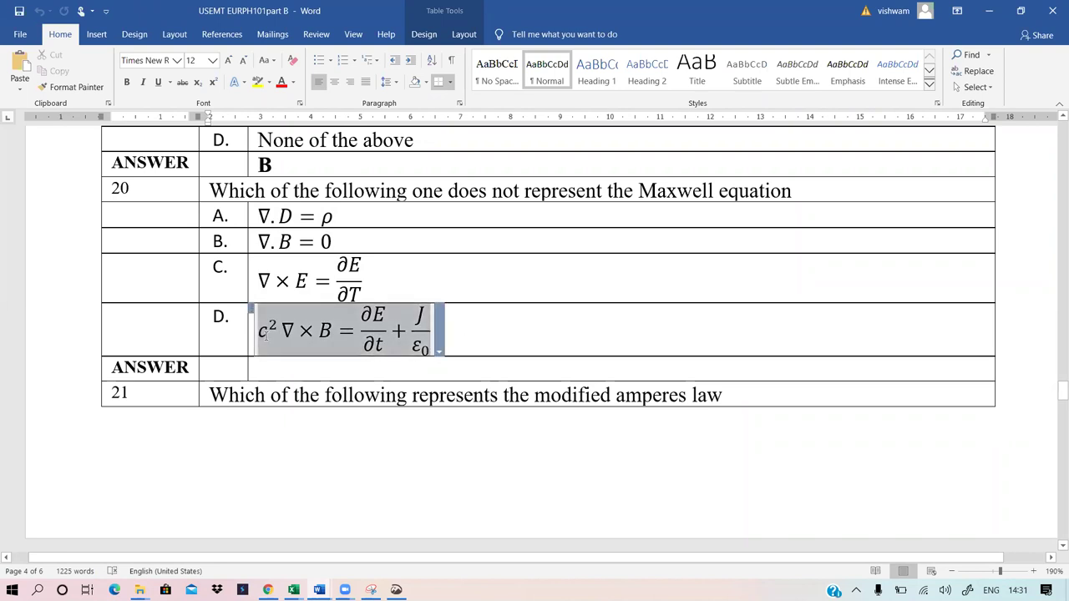
left_click(467, 334)
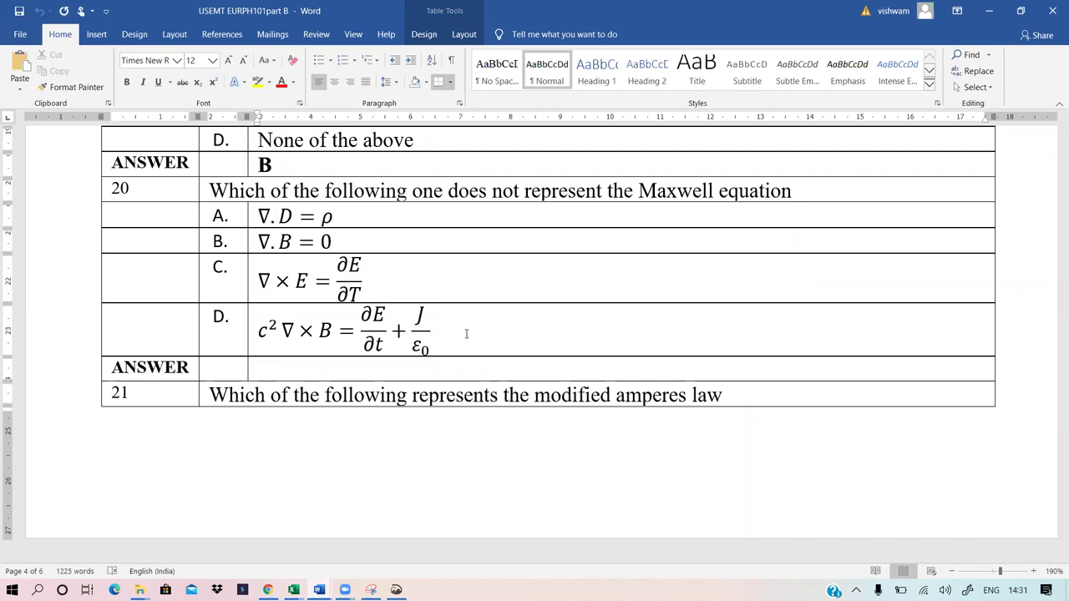
Switch back to the AddSetQuestions workbook in Excel and go over the OptionA to OptionD cells of row 7
mouse_move(293, 589)
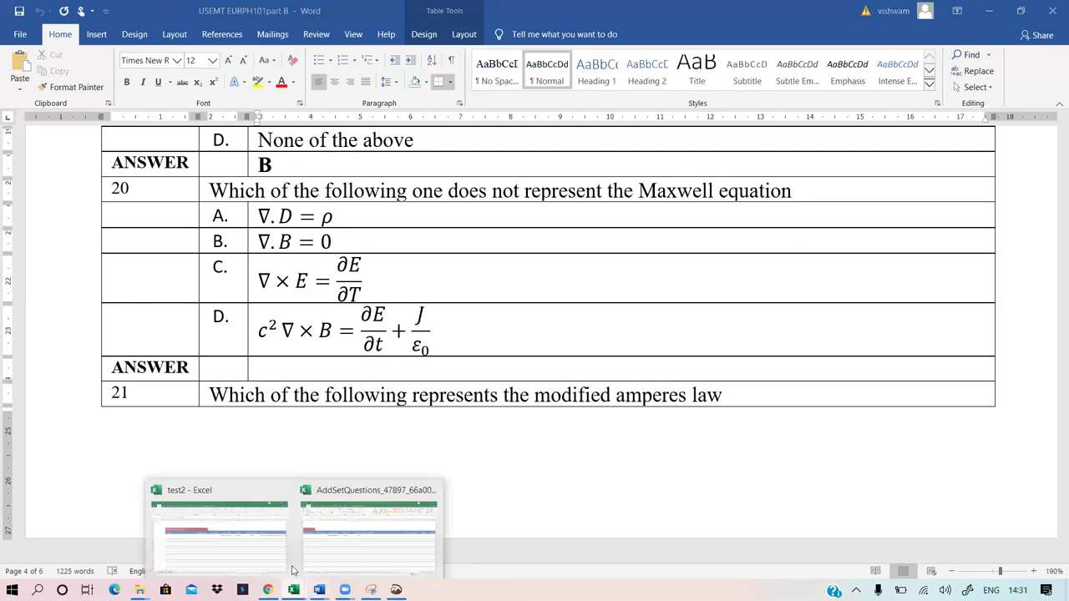
left_click(376, 535)
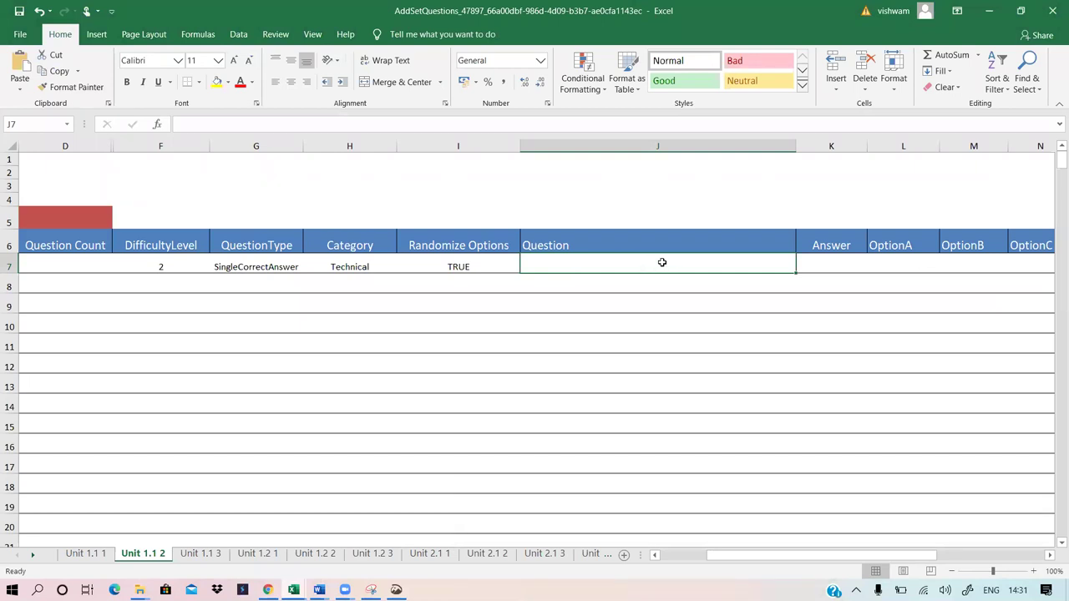
left_click(903, 264)
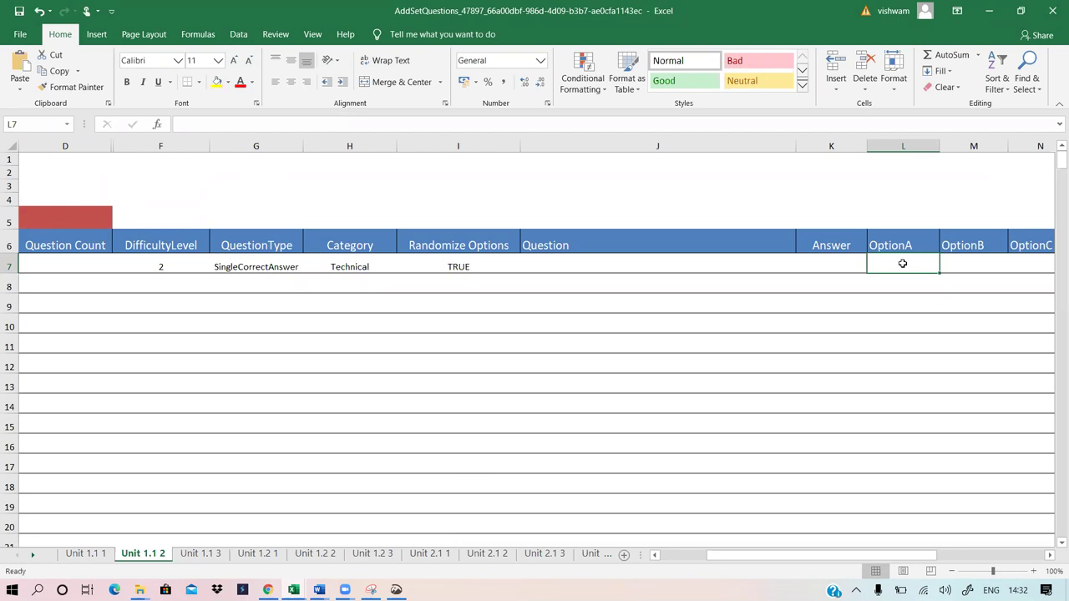
left_click(971, 268)
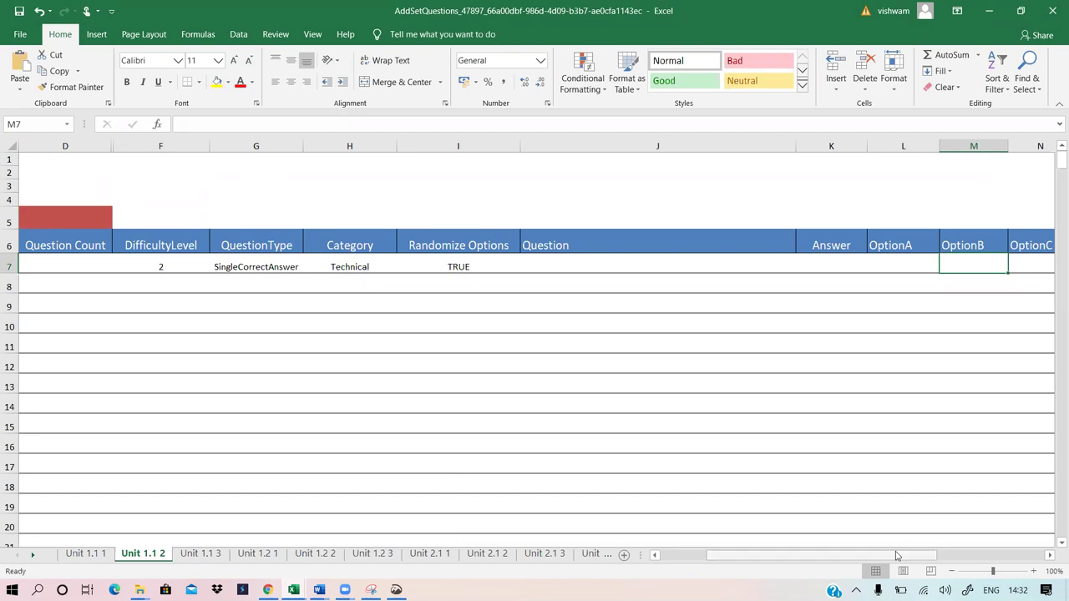
left_click_drag(899, 554, 931, 555)
left_click(803, 262)
left_click_drag(844, 264, 1031, 263)
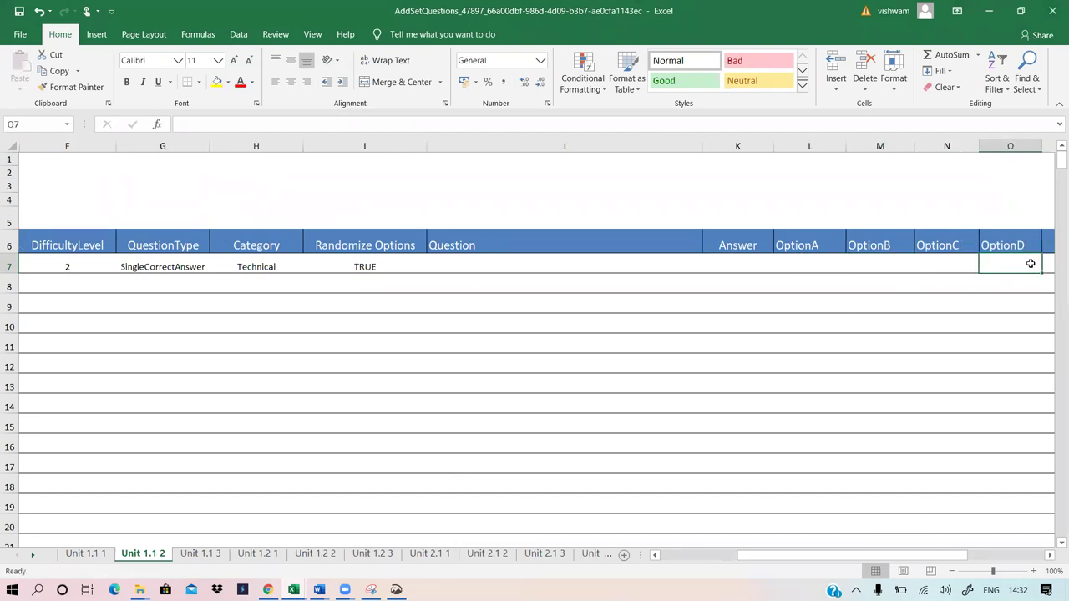
left_click(809, 263)
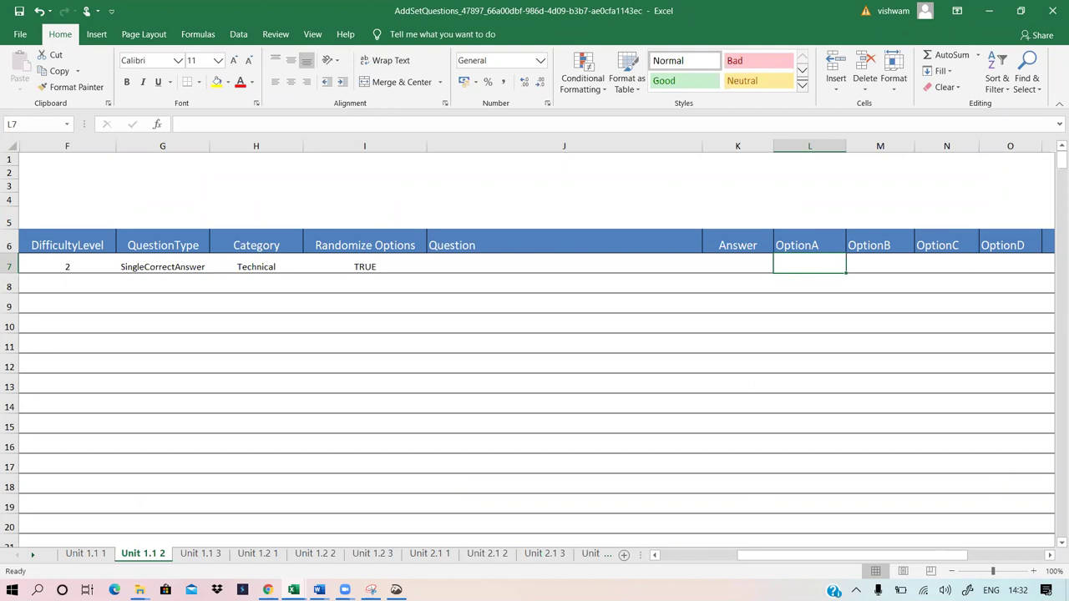
Minimize the open Excel, Word, folder and Snip & Sketch windows to clear the desktop
left_click(996, 10)
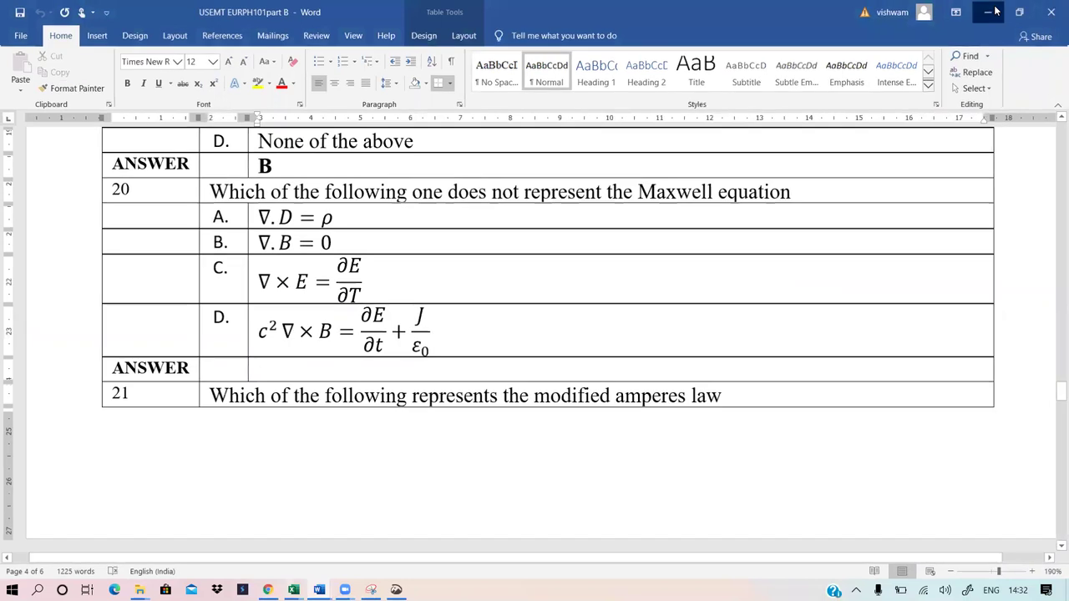
left_click(994, 10)
left_click(994, 10)
left_click(994, 9)
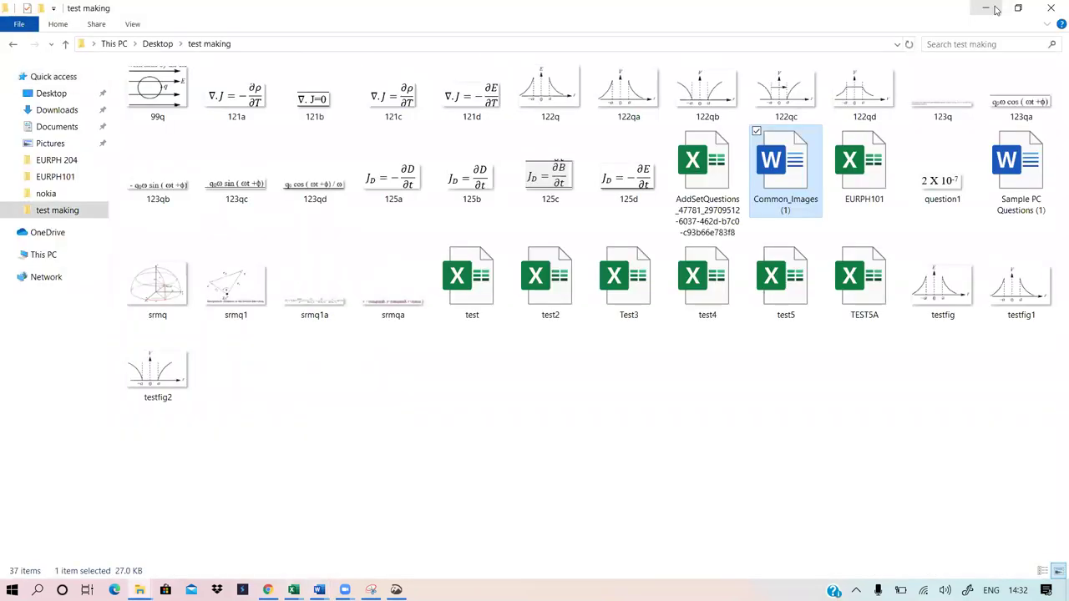
left_click(996, 9)
left_click(994, 10)
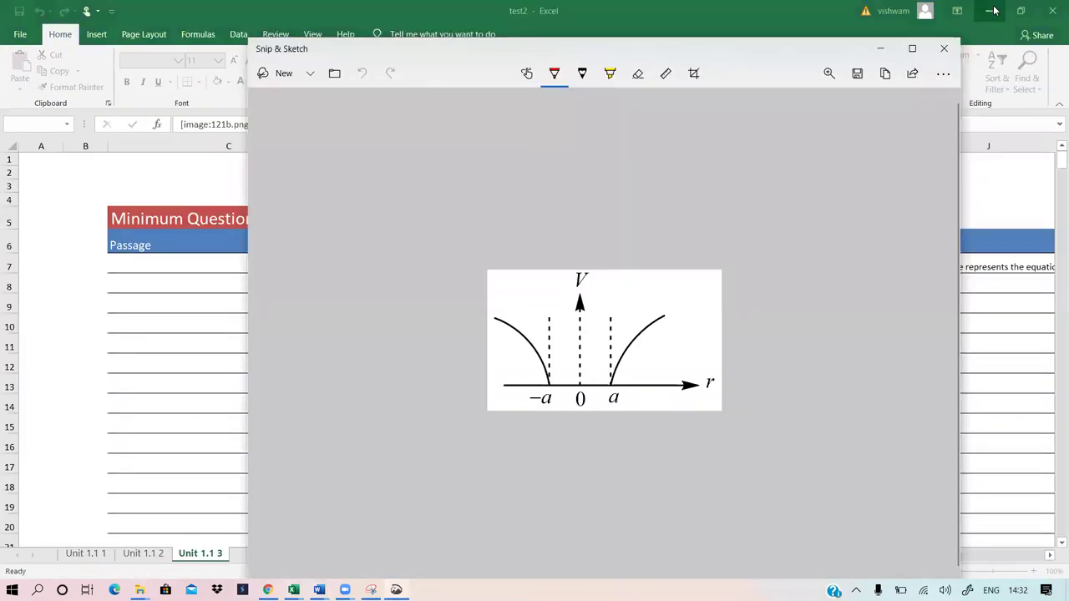
left_click(994, 10)
left_click(994, 10)
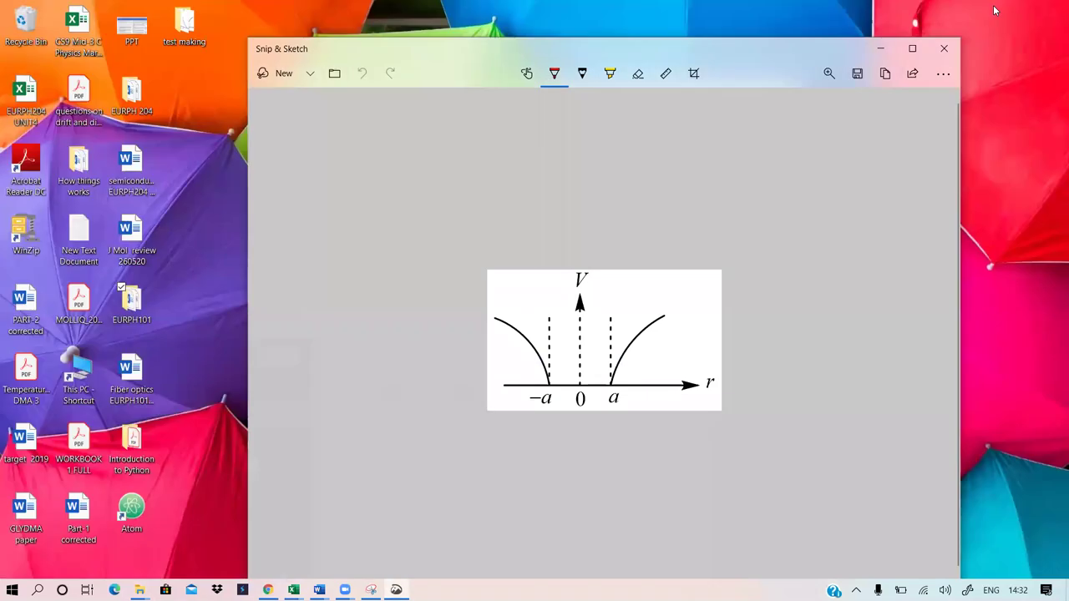
left_click(894, 50)
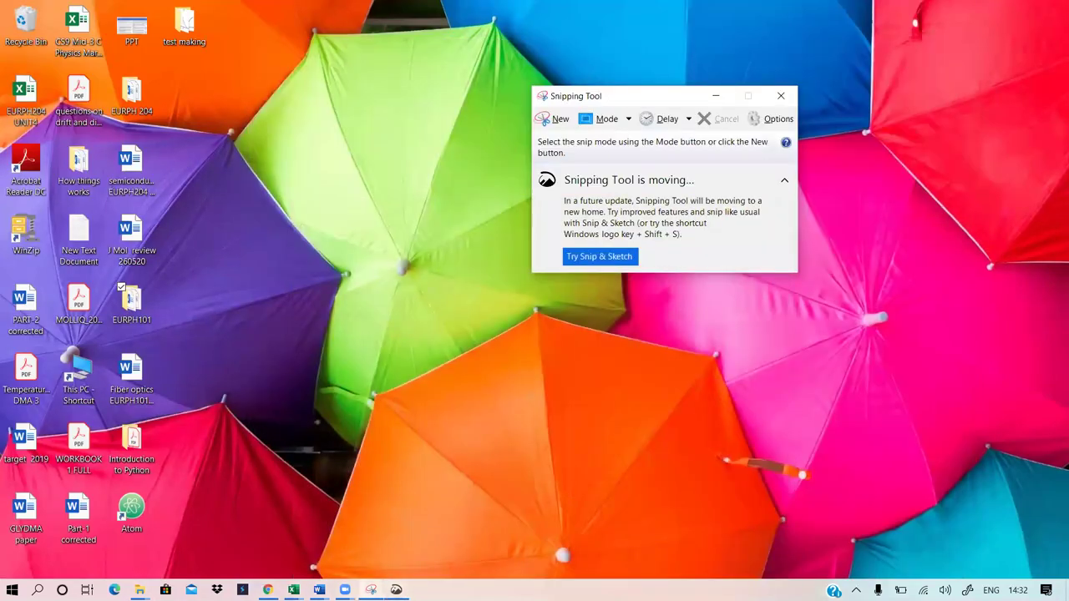
Snip the column of desktop icons from the semiconductors document to Atom, and bring up its save dialog without saving
key("alt+Tab")
left_click(264, 73)
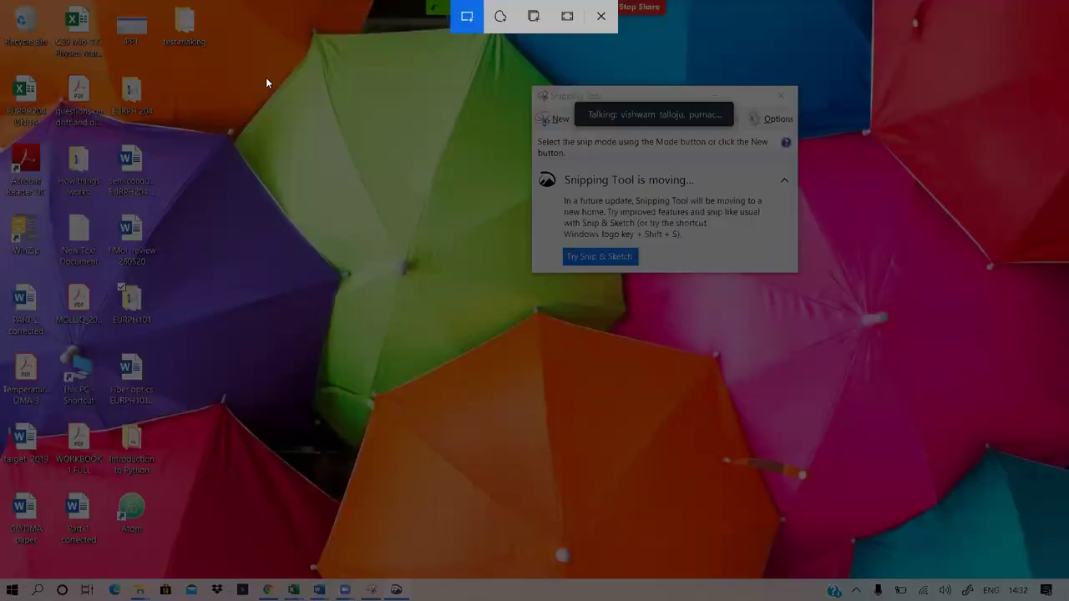
left_click_drag(113, 129, 180, 548)
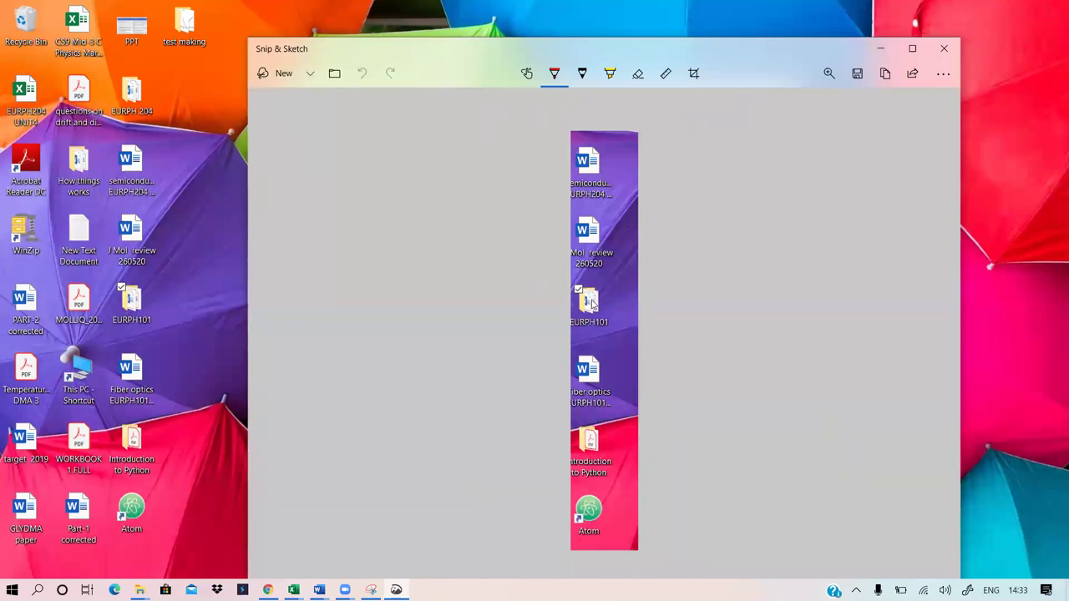
left_click(858, 74)
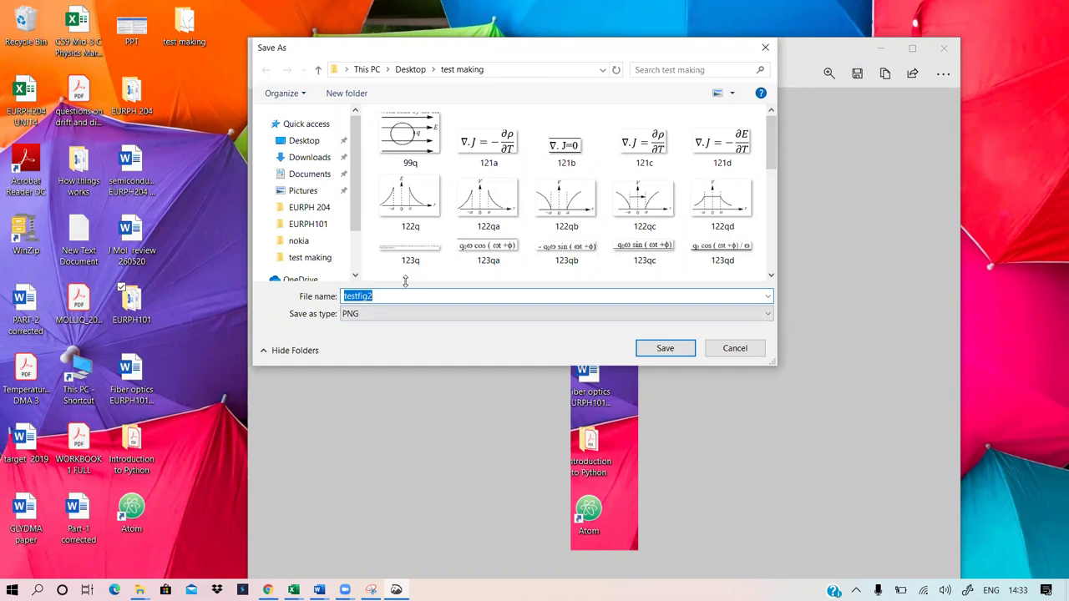
left_click(764, 50)
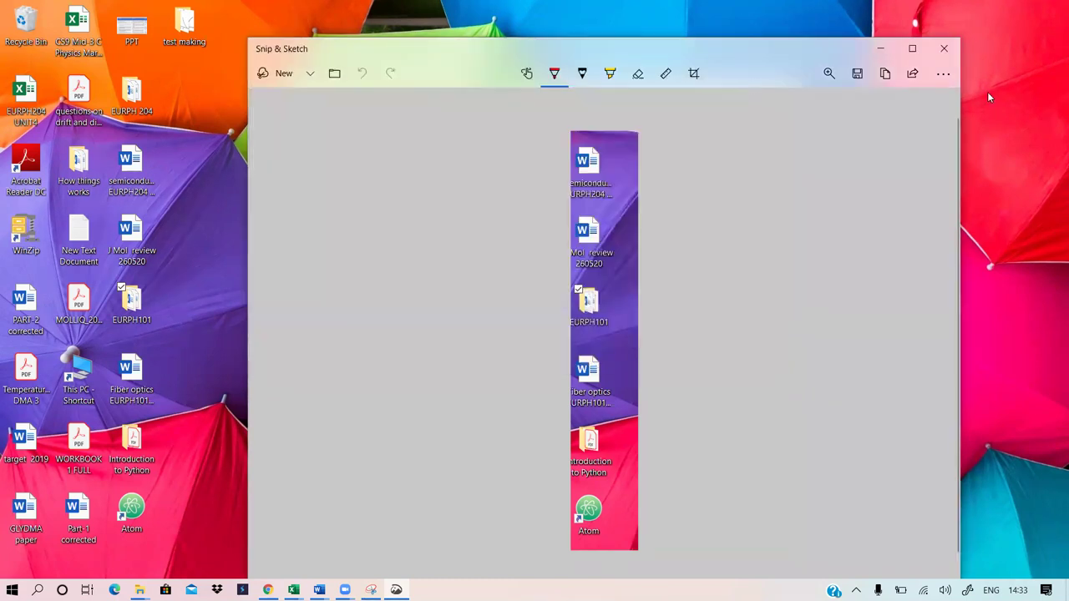
left_click(877, 49)
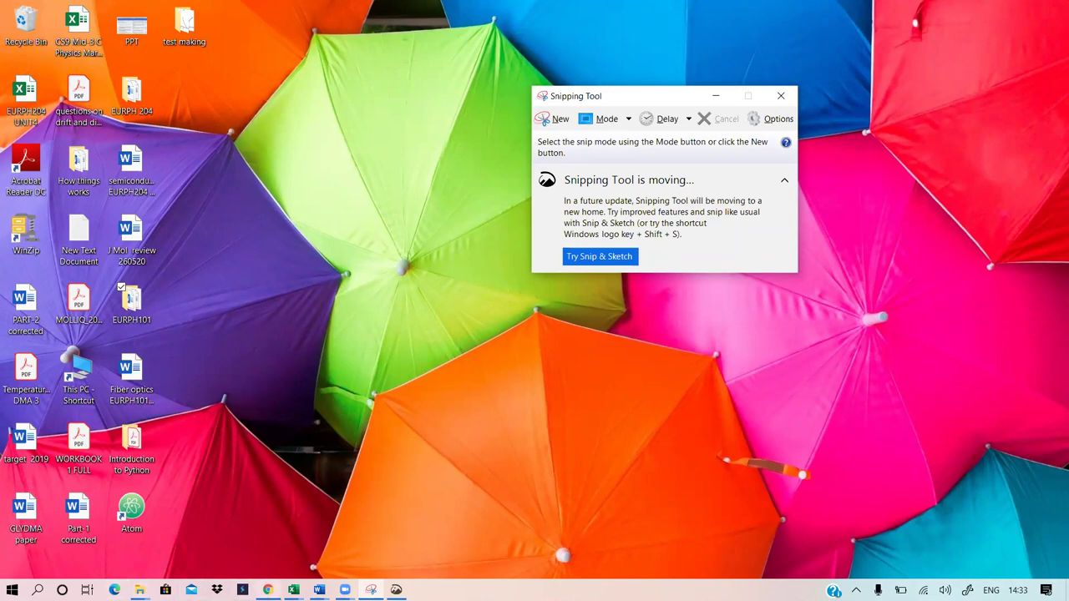
Switch to Chrome and search Google Images for "ethanol formula" in a new tab
left_click(267, 590)
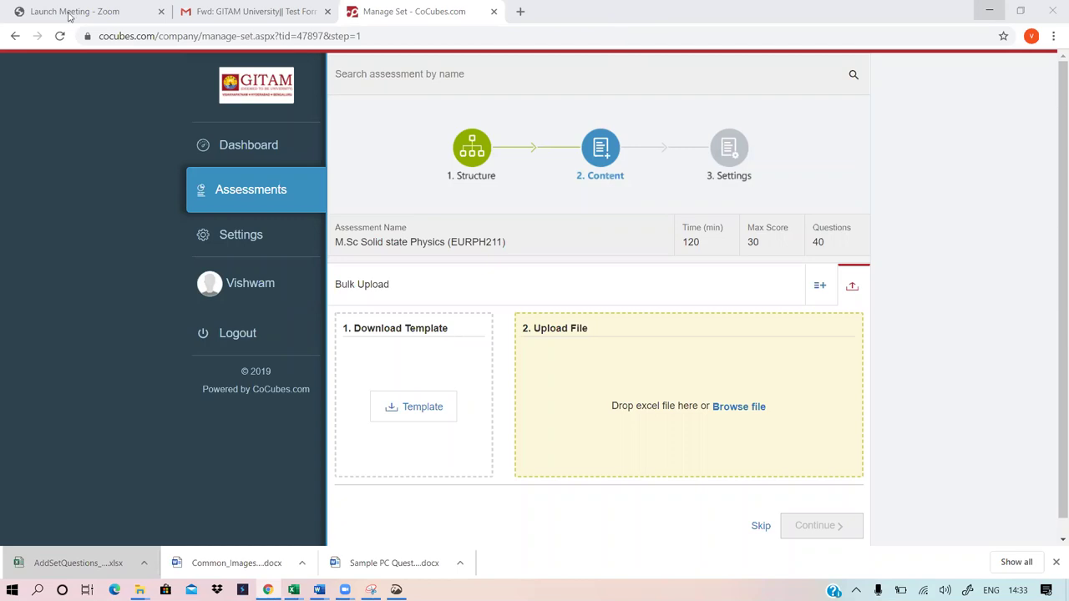
left_click(206, 8)
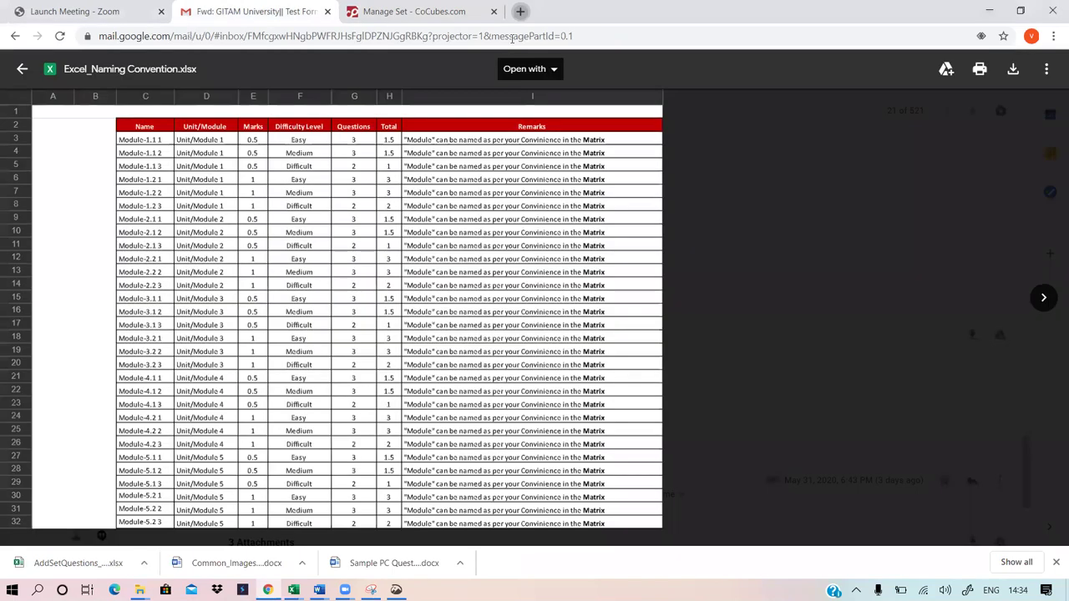
left_click(520, 11)
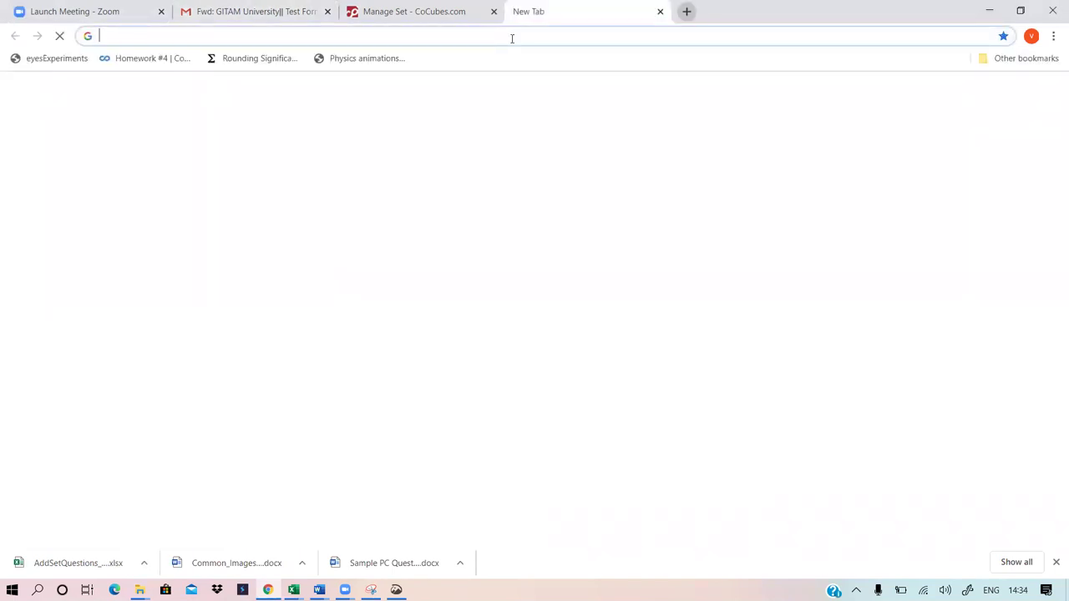
type("ete")
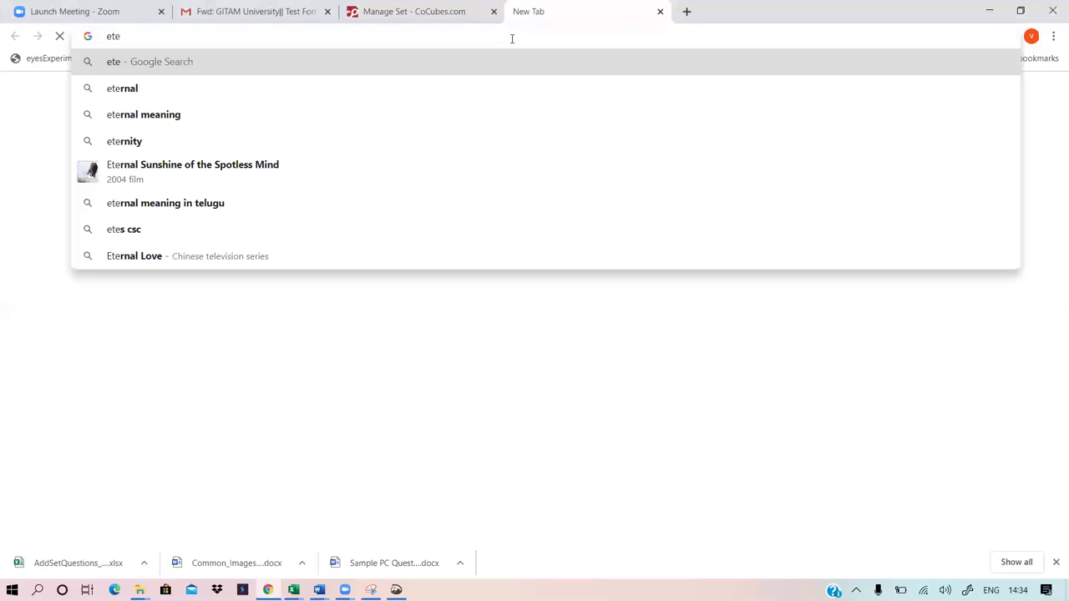
key("BackSpace")
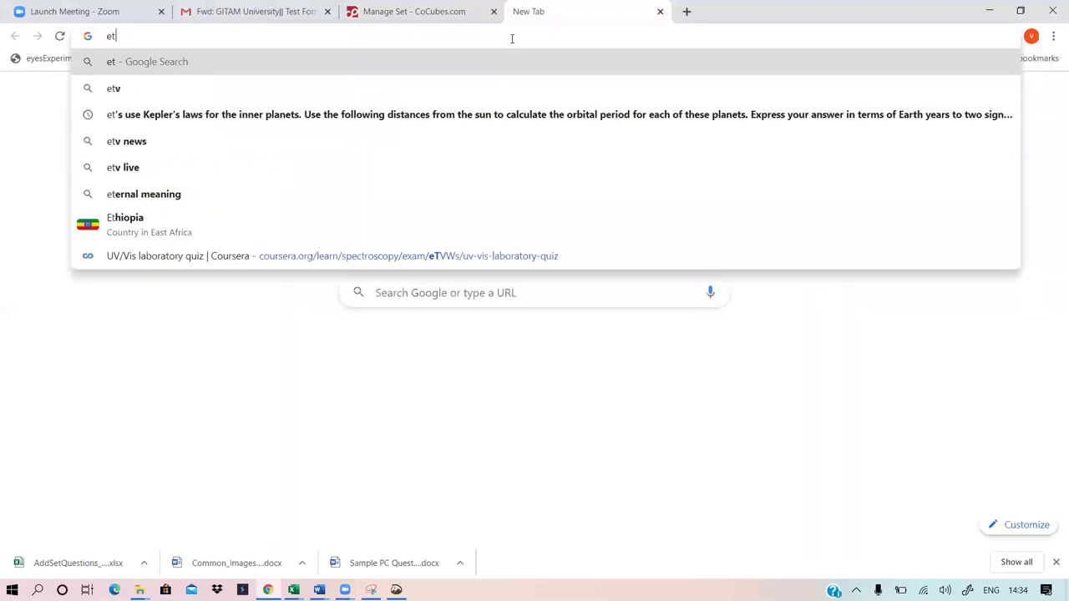
type("hanol")
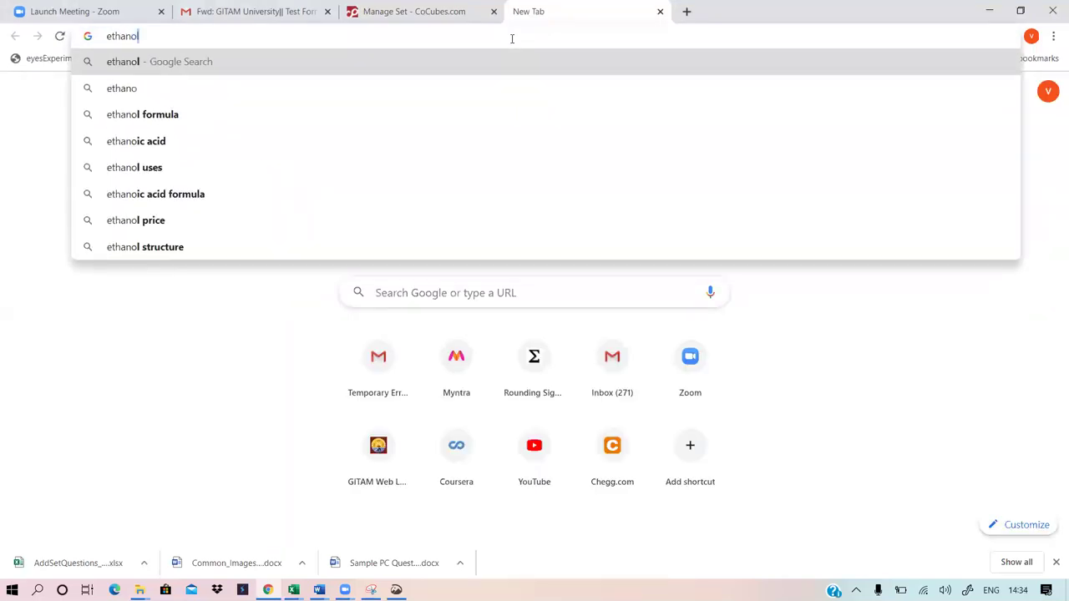
left_click(211, 85)
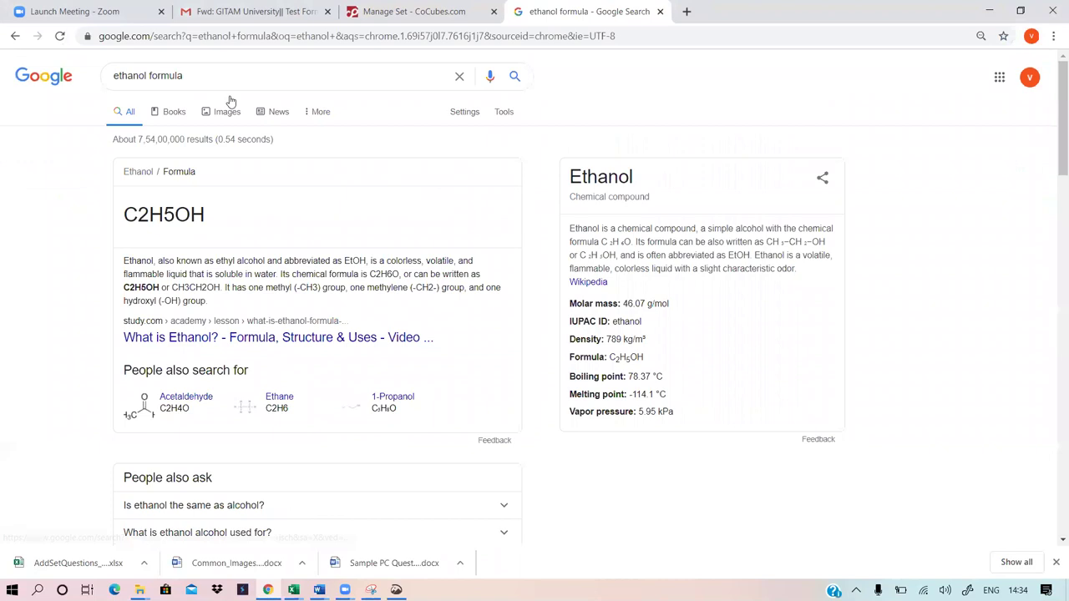
left_click(221, 113)
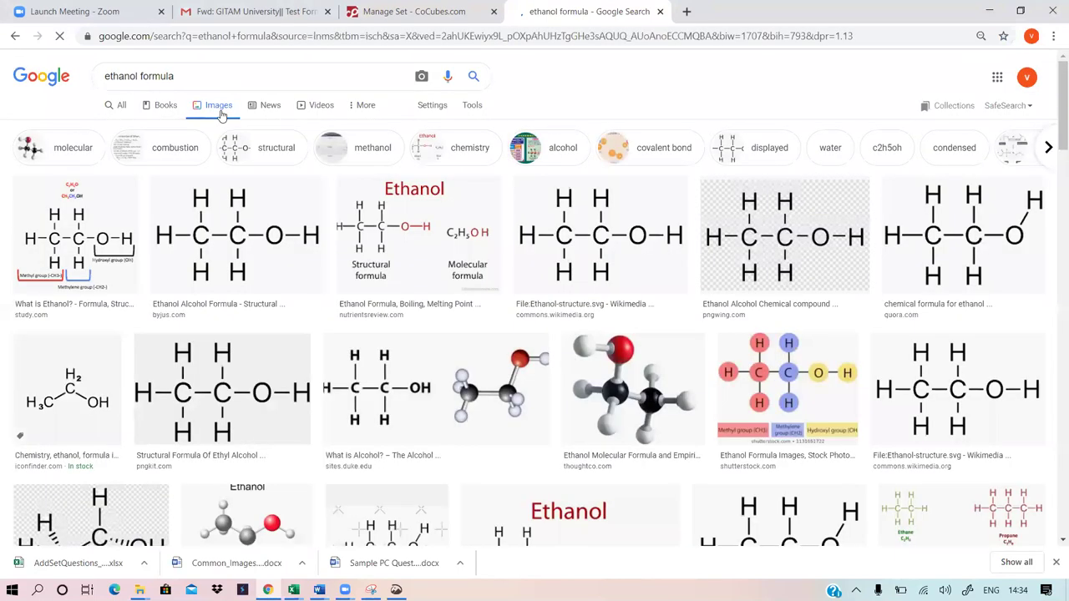
Capture a rectangular snip of the ball-and-stick ethanol model from the image results with Snip & Sketch
scroll(632, 382, "down", 1)
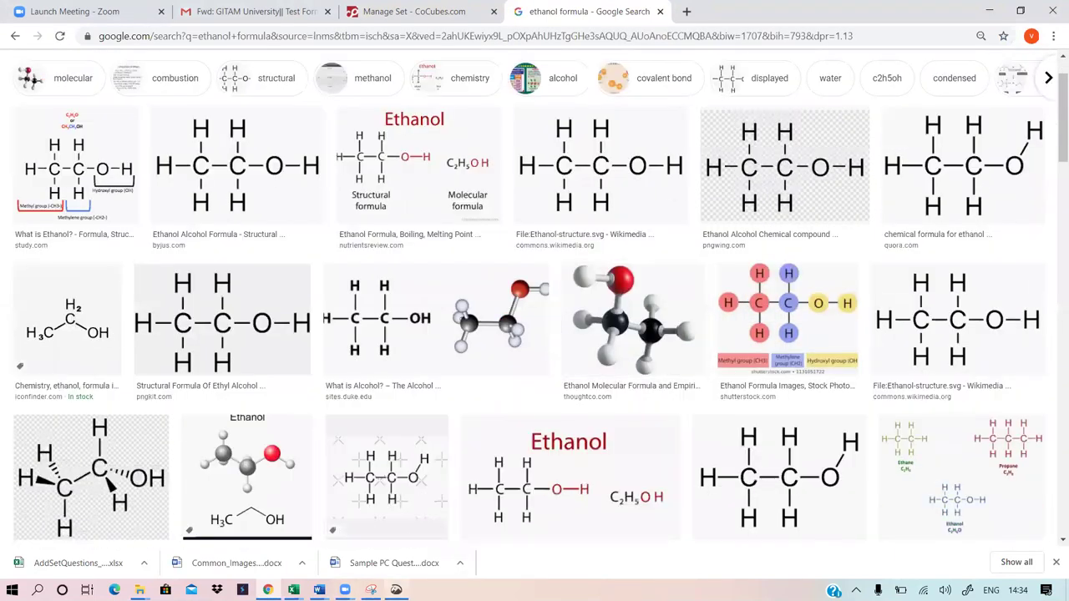
left_click(371, 589)
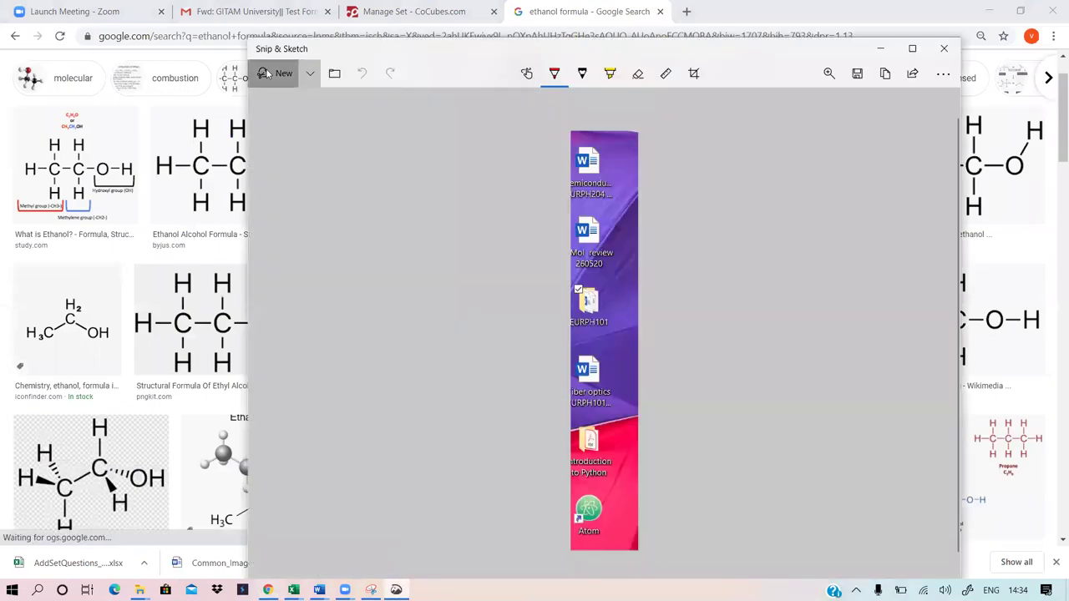
left_click(267, 75)
mouse_move(565, 264)
left_mouse_down()
mouse_move(585, 365)
mouse_move(700, 379)
left_mouse_up()
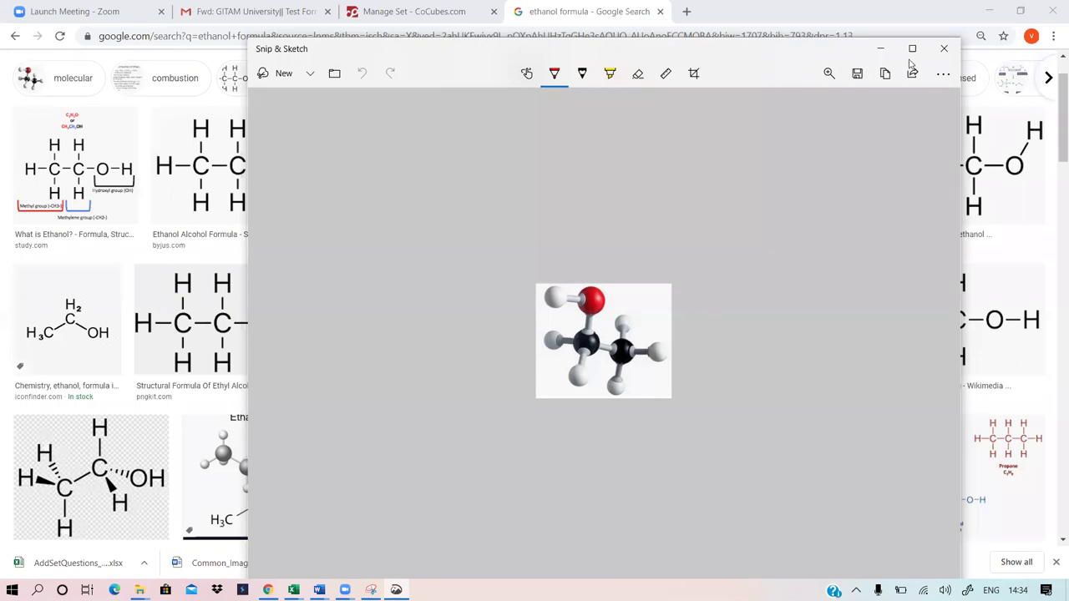
Save the snip as a PNG named ethanol in the test making folder and minimize Snip & Sketch
left_click(857, 74)
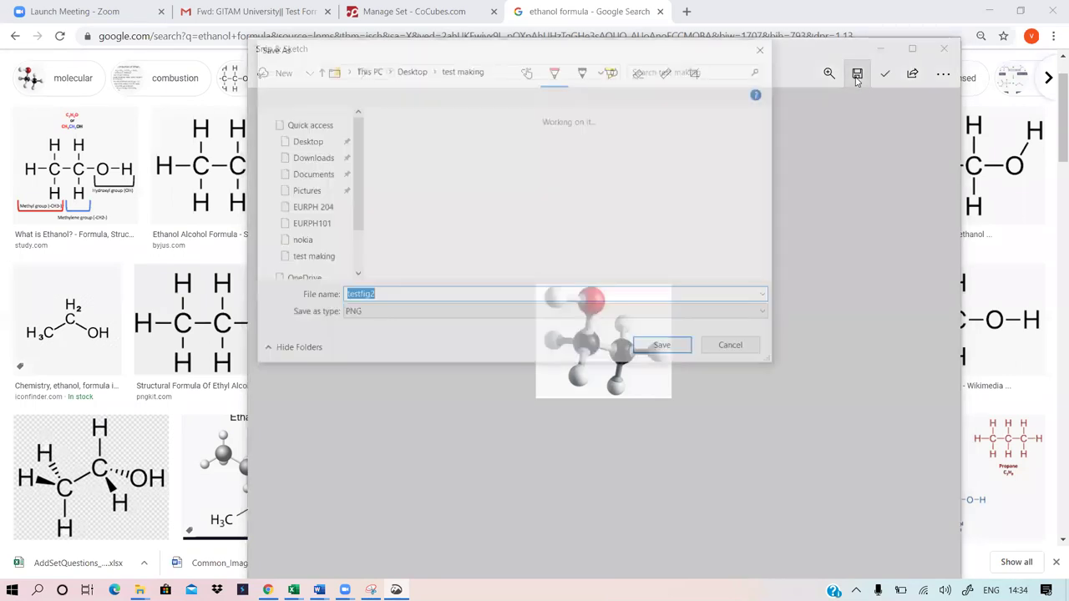
left_click(380, 297)
key("BackSpace")
key("BackSpace")
key("BackSpace")
key("BackSpace")
key("BackSpace")
key("BackSpace")
key("BackSpace")
key("BackSpace")
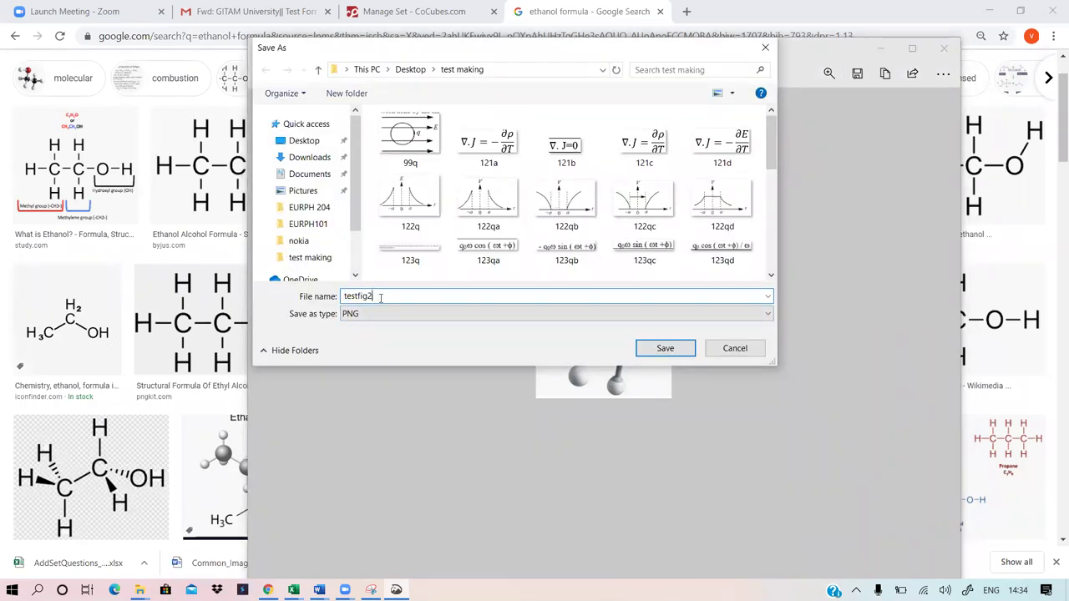
type("ethanol")
left_click(674, 350)
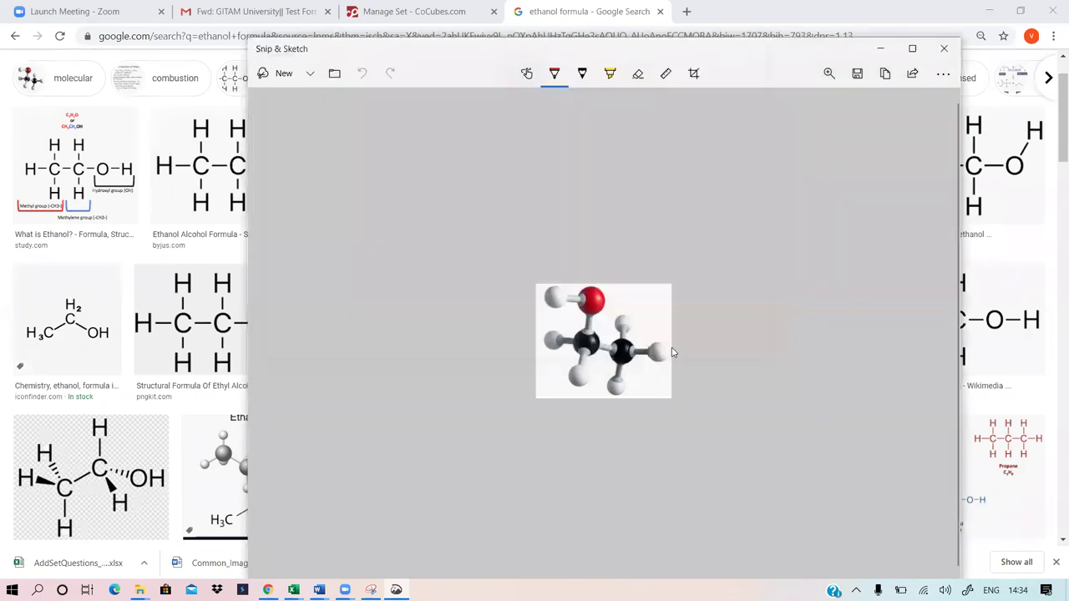
left_click(881, 50)
Switch to the AddSetQuestions workbook in Excel and enter [image:ethanol.png] as OptionA of row 7
left_click(293, 590)
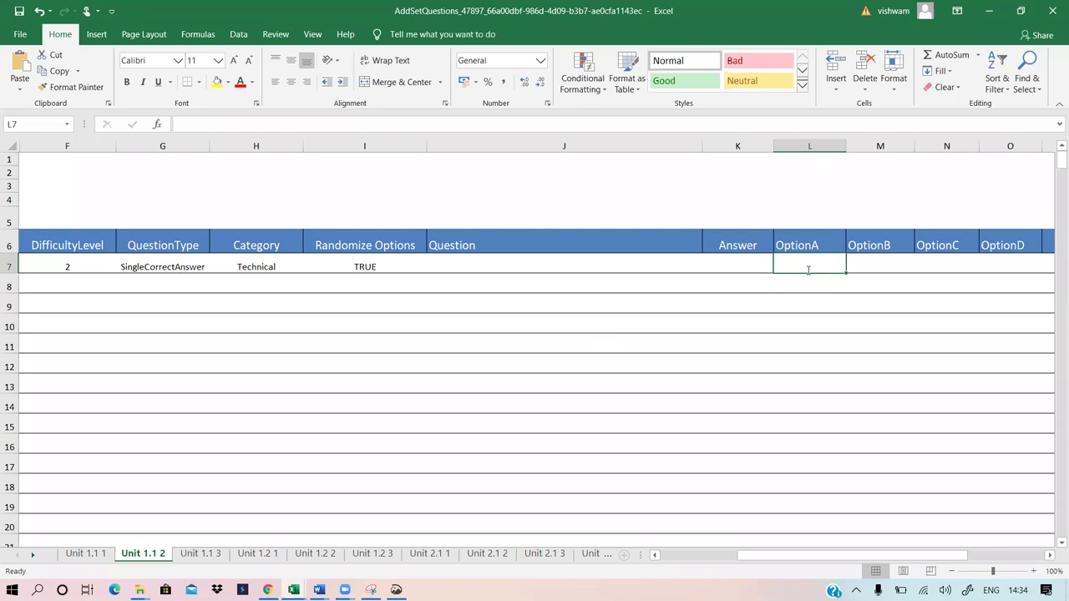
type("[ima")
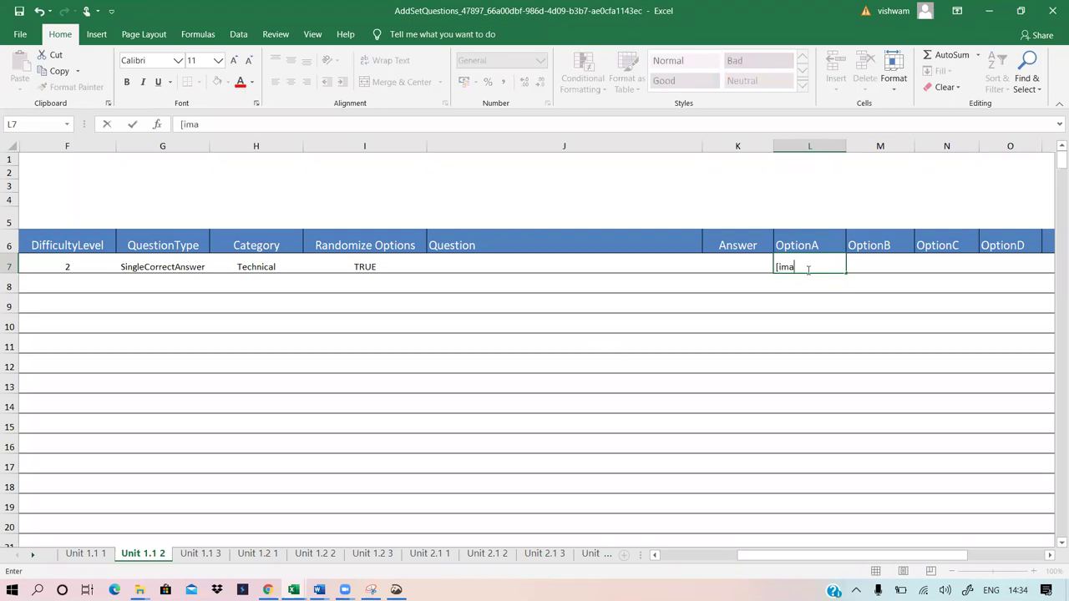
type("ge:ethanol.pn")
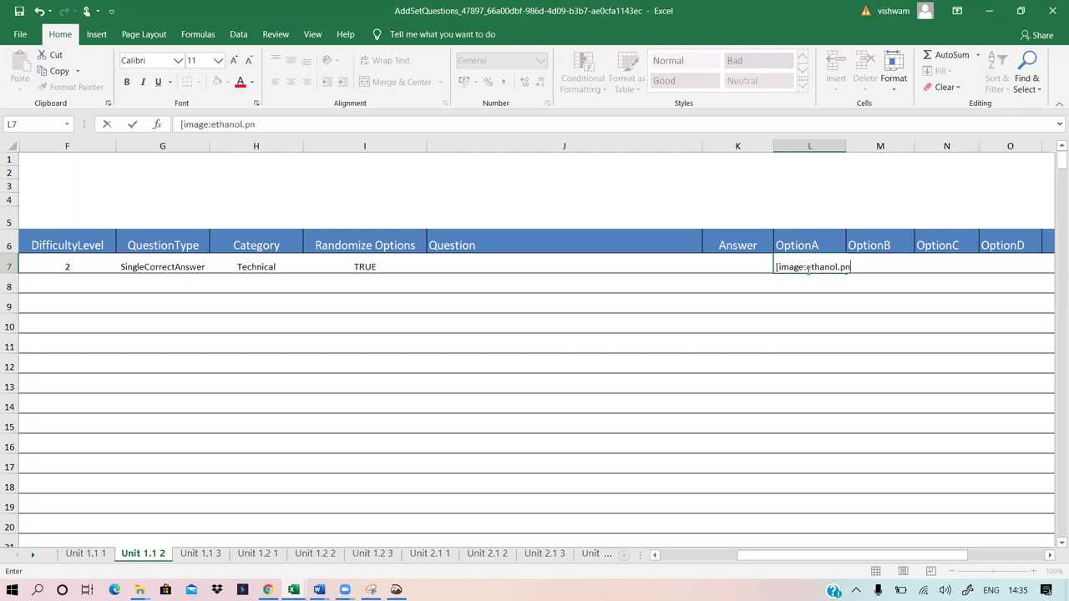
type("g]")
Snip the Randomize Options header with its TRUE cell and enter random as the file name, without saving the image
mouse_move(396, 590)
left_click(395, 539)
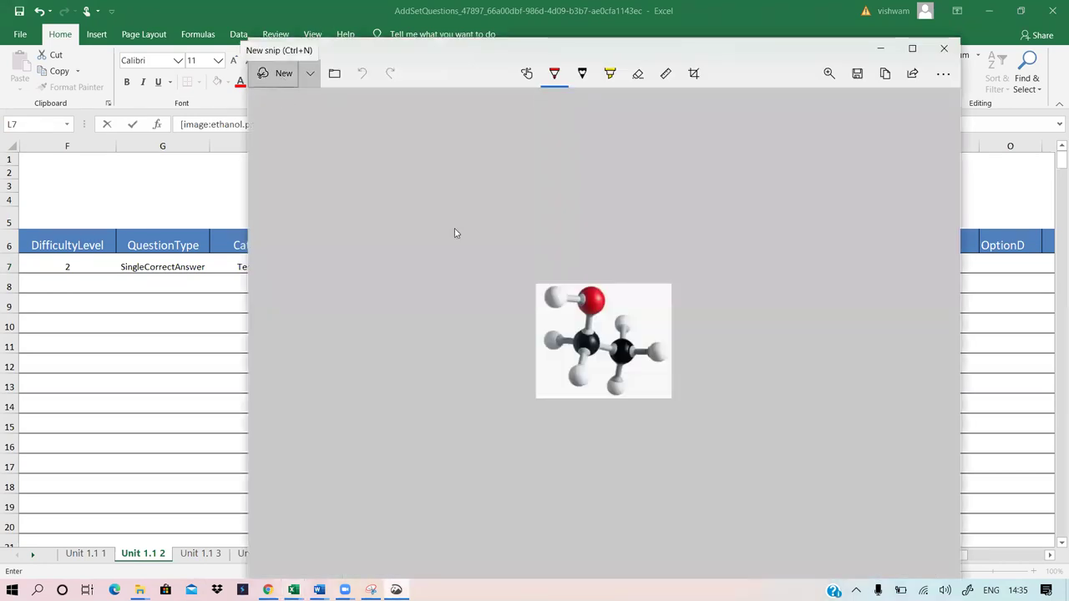
left_click(285, 77)
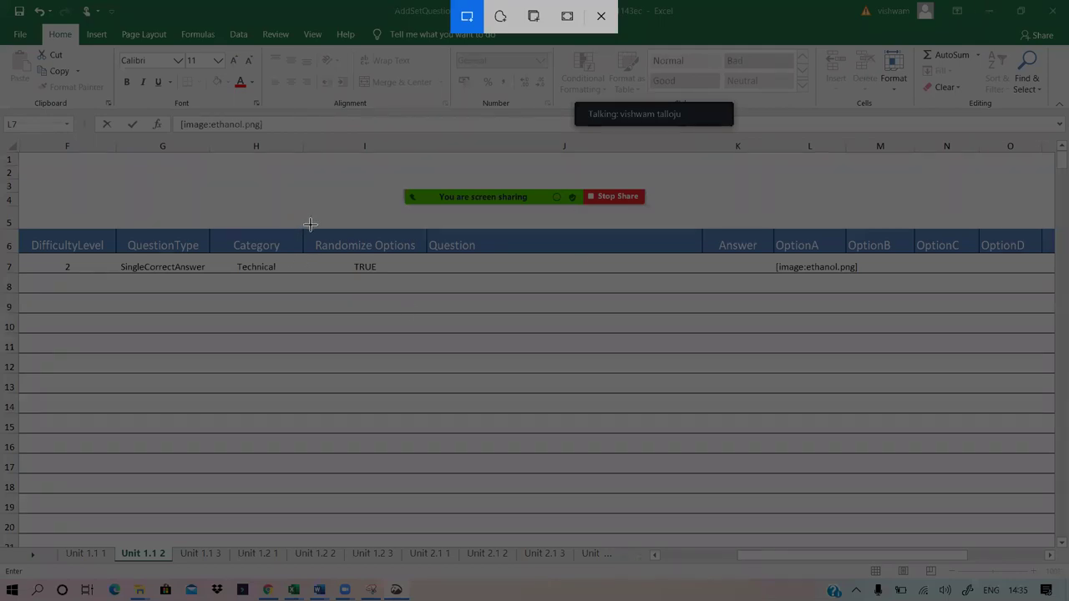
mouse_move(305, 220)
left_mouse_down()
mouse_move(313, 269)
mouse_move(426, 283)
left_mouse_up()
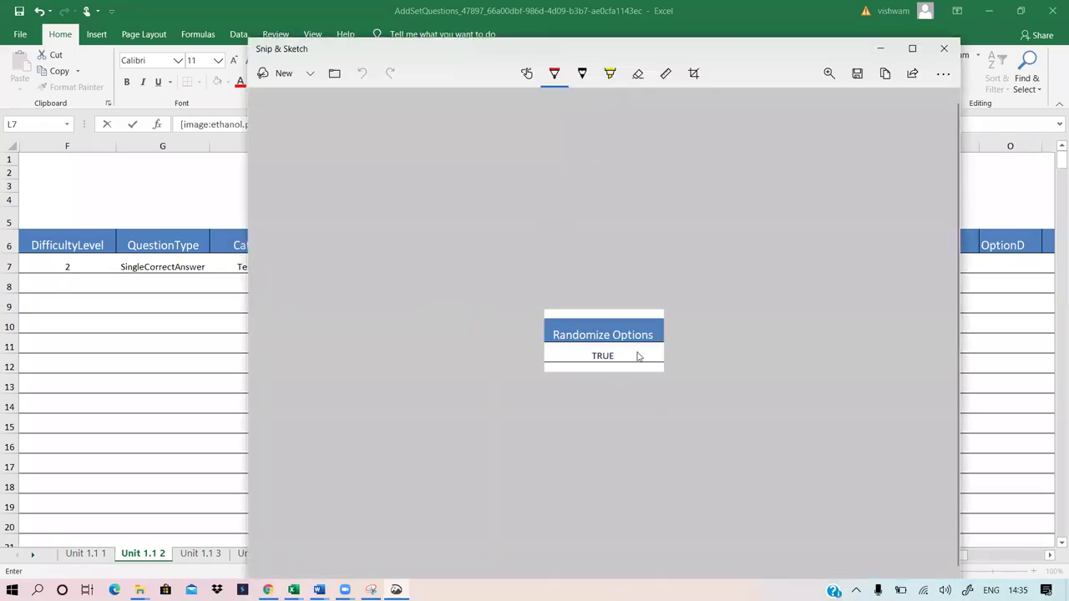
left_click(857, 73)
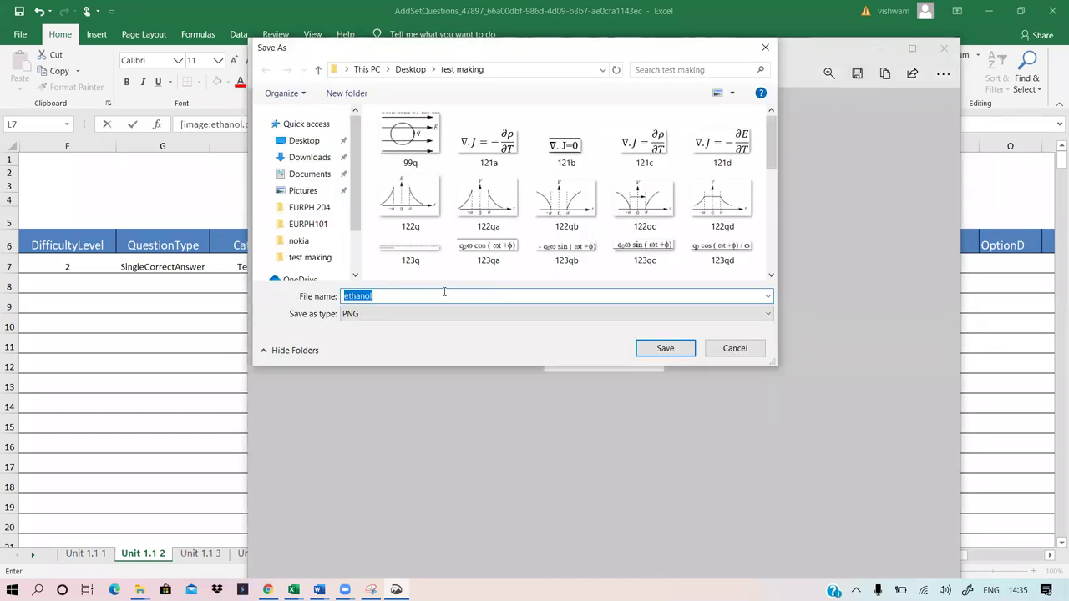
key("BackSpace")
type("random")
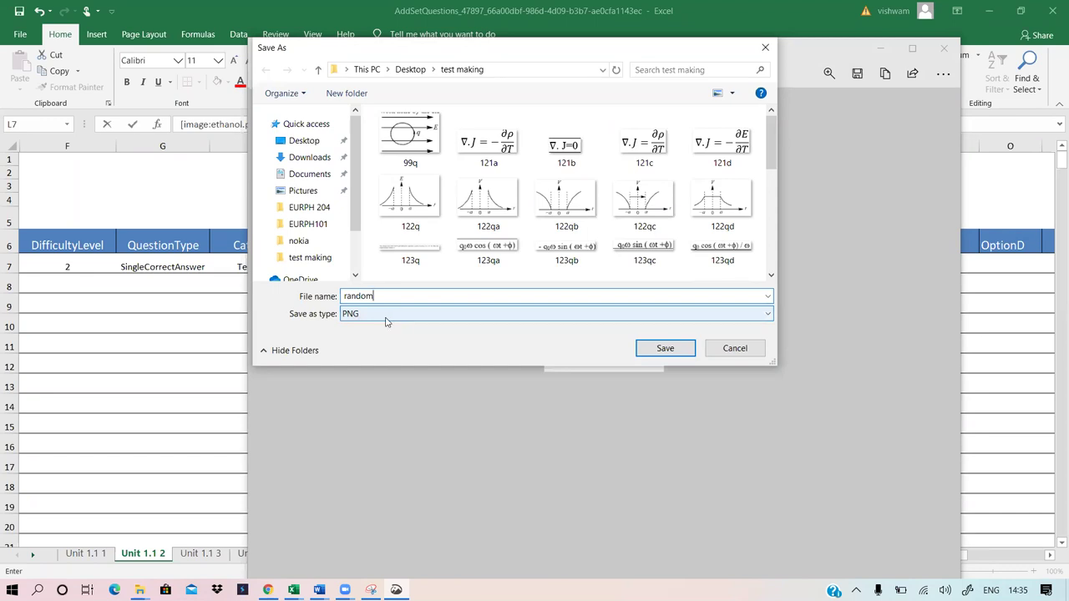
left_click(766, 49)
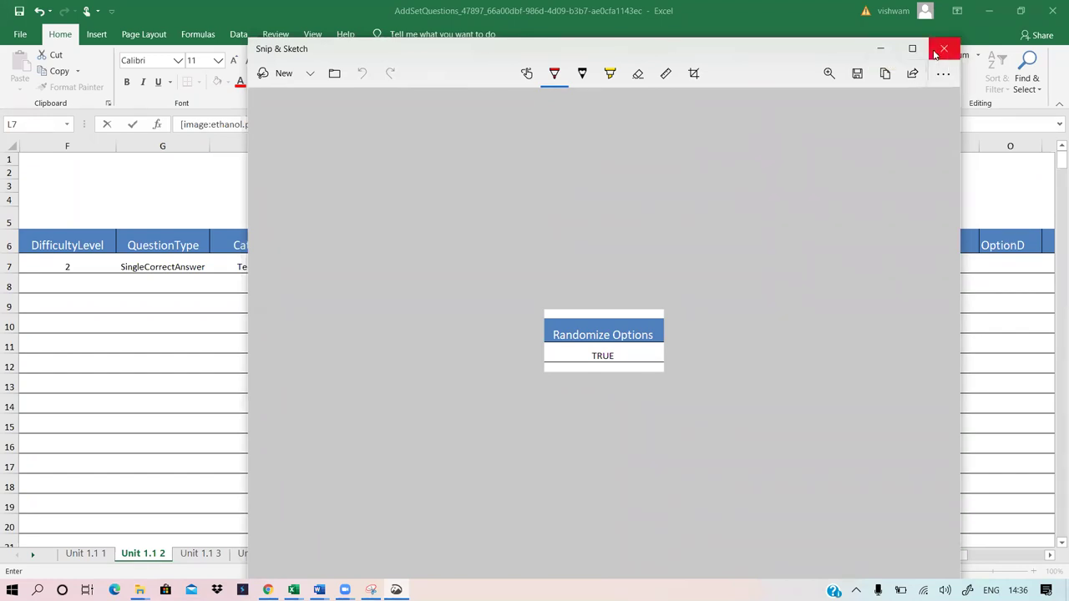
left_click(881, 52)
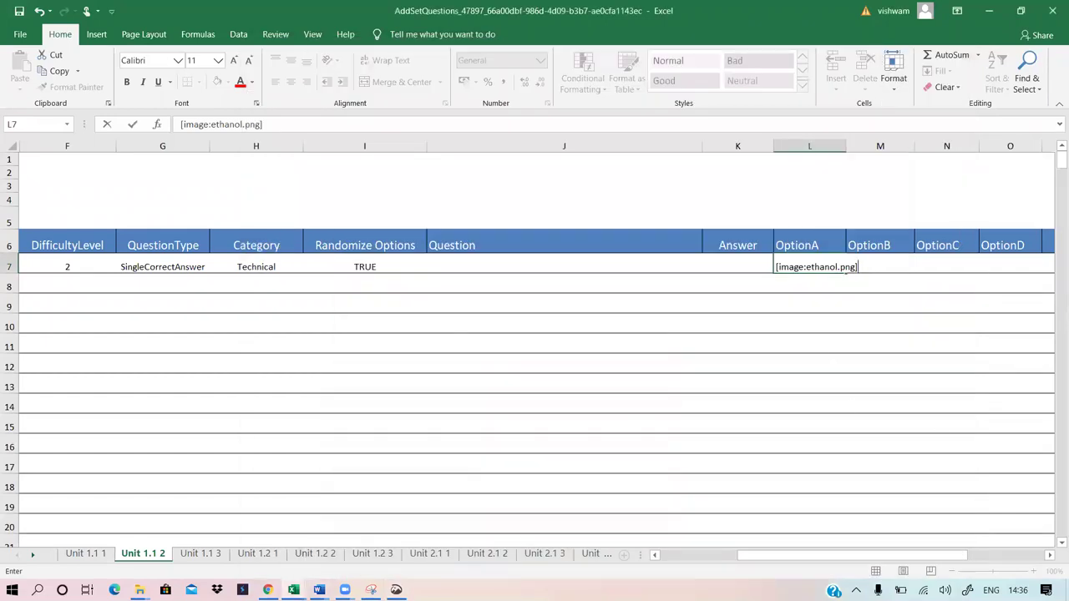
On the Unit 1.1 1 sheet, set the DifficultyLevel of the questions in rows 8, 9 and 10 to 1
left_click_drag(814, 555, 769, 556)
left_click(85, 554)
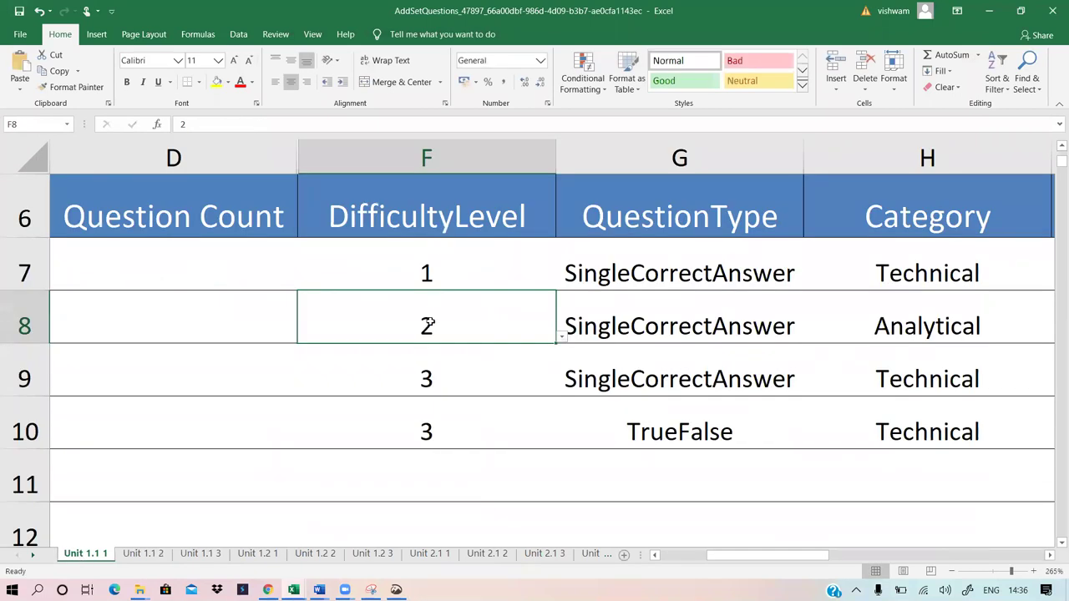
left_click(565, 336)
left_click(523, 369)
left_click(523, 369)
left_click(561, 390)
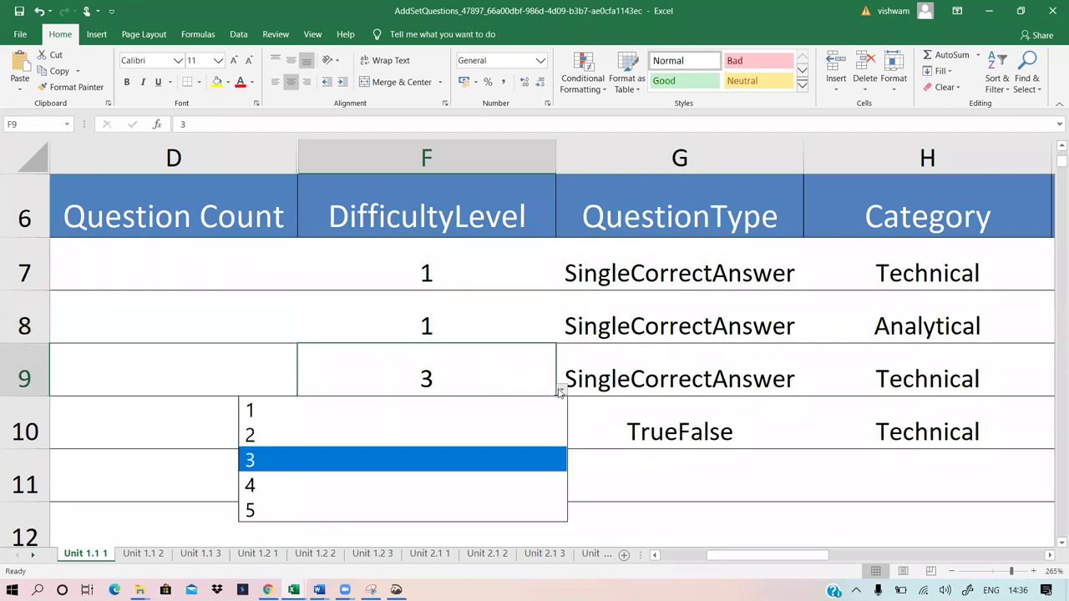
left_click(518, 413)
left_click(526, 422)
left_click(561, 443)
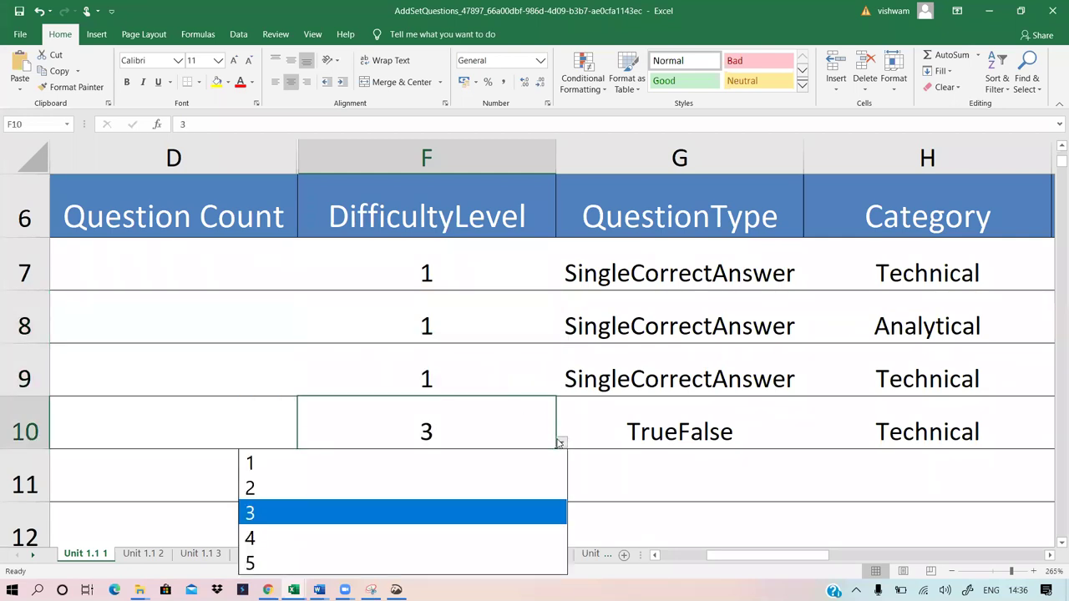
left_click(501, 462)
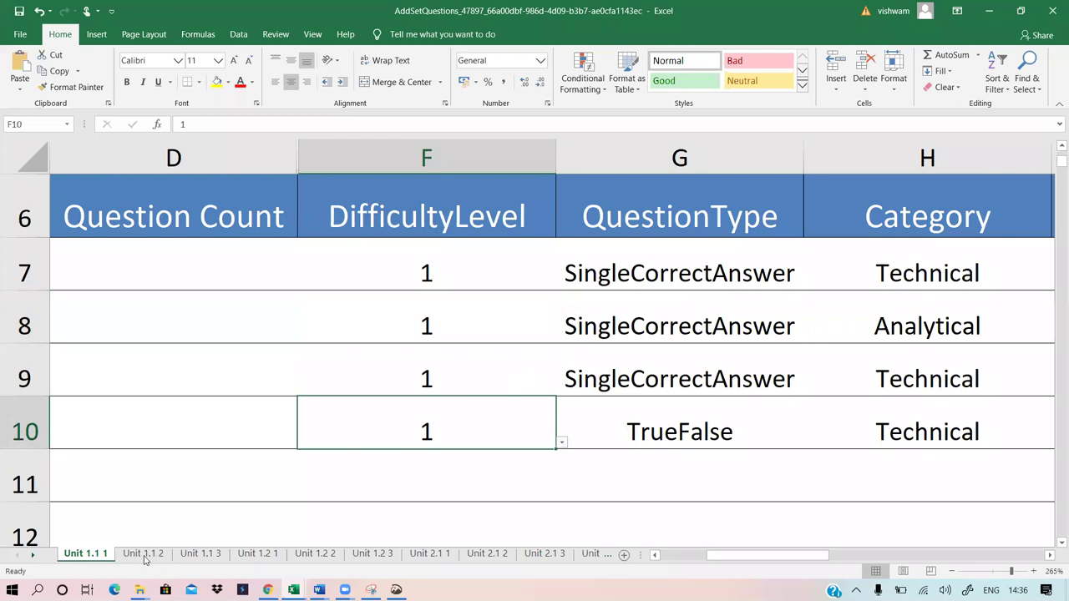
On the Unit 1.1 2 sheet, set the DifficultyLevel to 2 in row 8 and to 3 in row 9
left_click(145, 555)
left_click(406, 268)
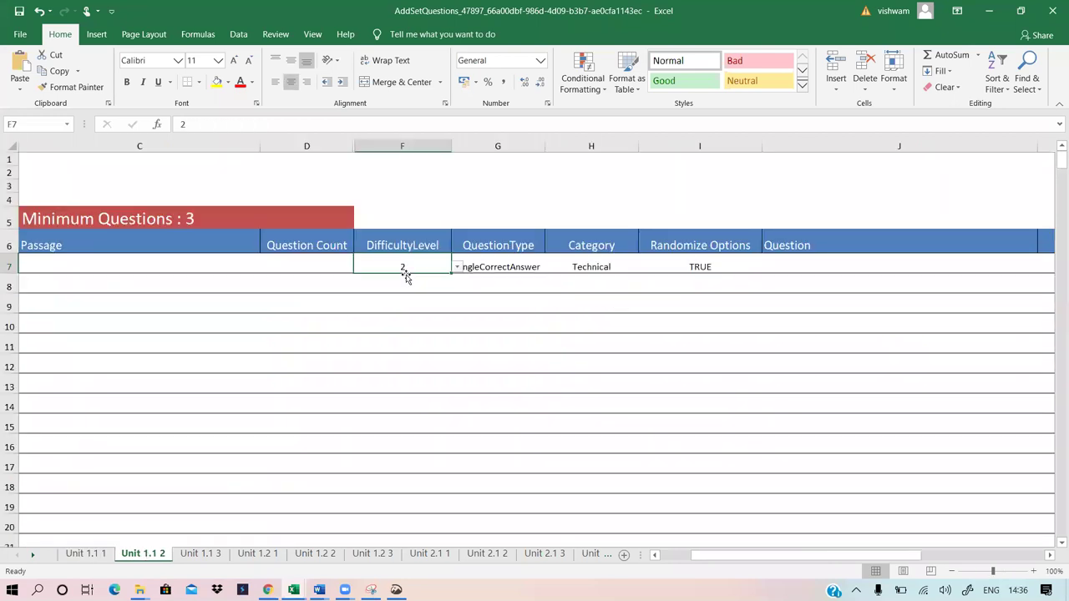
left_click(415, 287)
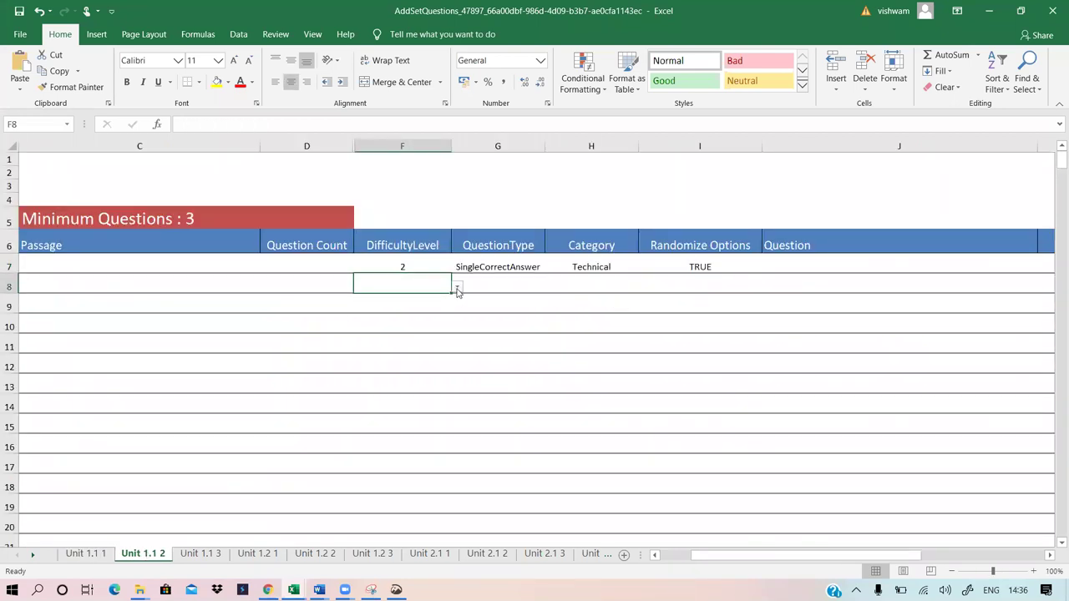
left_click(456, 288)
left_click(451, 308)
left_click(444, 308)
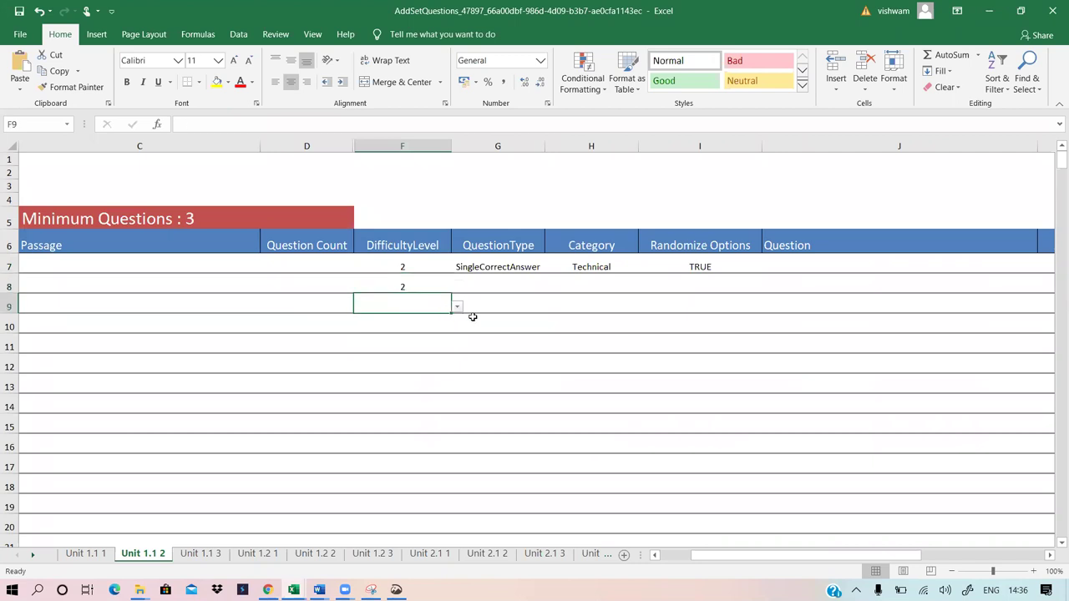
left_click(458, 308)
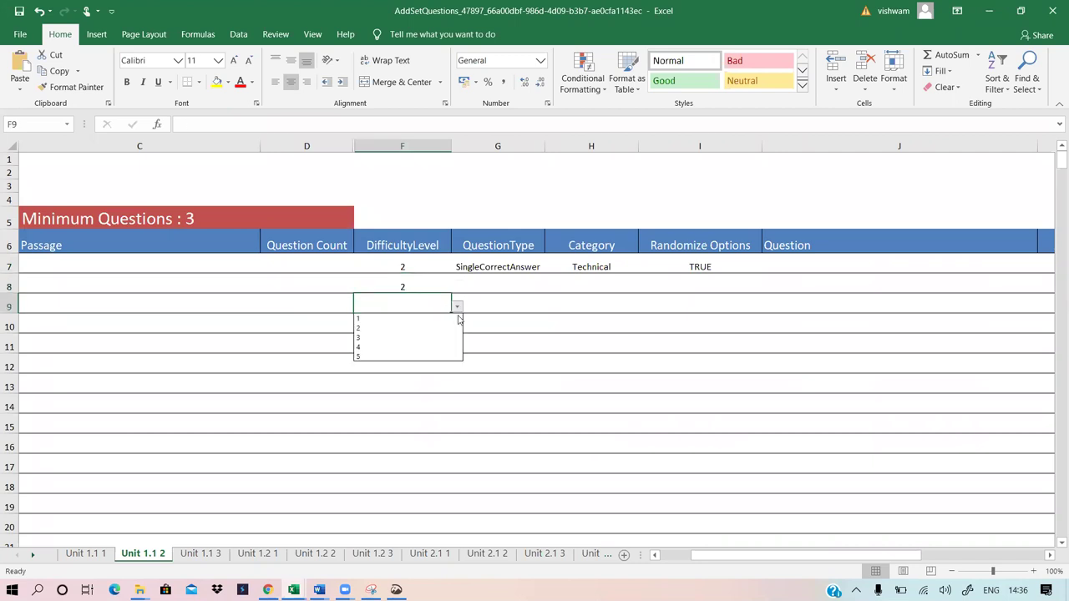
left_click(444, 337)
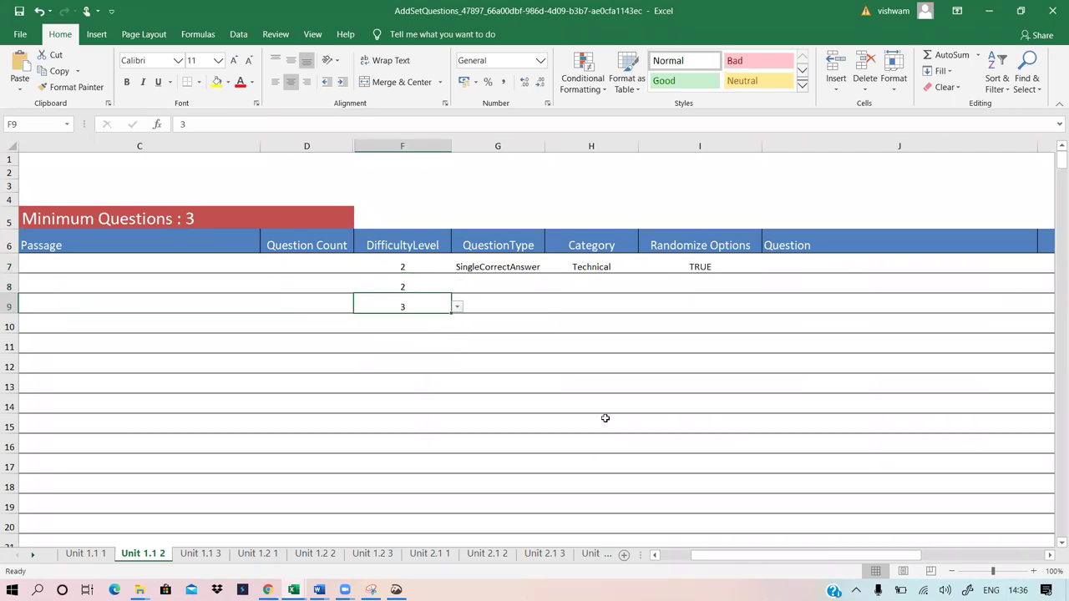
On the Unit 1.1 3 sheet, set the DifficultyLevel of rows 7, 8 and 9 to 3
left_click(206, 556)
left_click(470, 262)
left_click(546, 266)
left_click(527, 297)
left_click(535, 285)
left_click(546, 287)
left_click(538, 316)
left_click(523, 303)
left_click(547, 310)
left_click(527, 338)
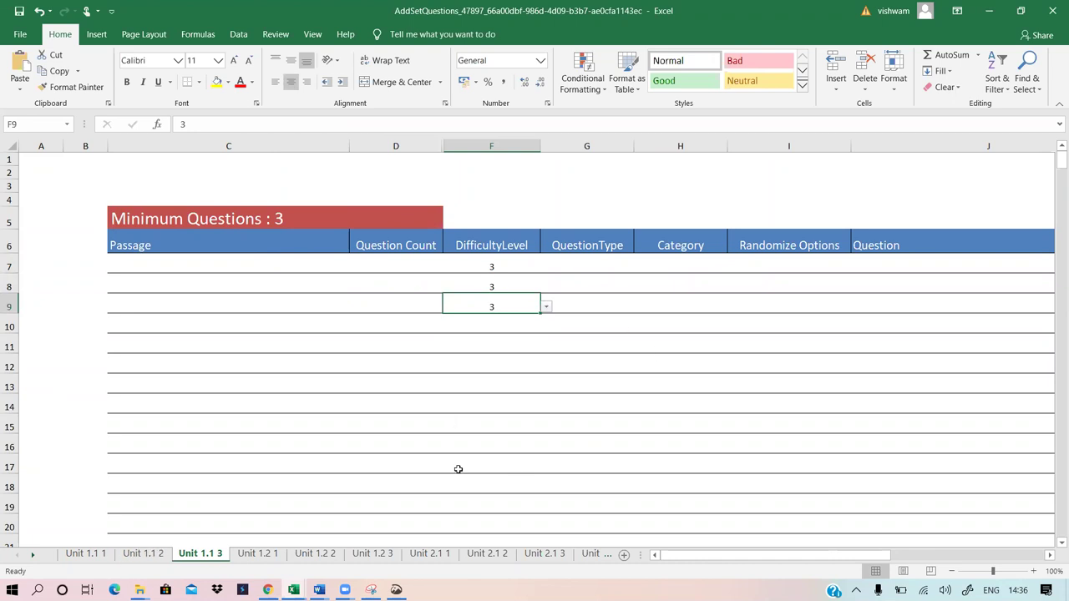
On the Unit 1.2 1 sheet, set the DifficultyLevel of rows 7 through 10 to 1
left_click(261, 554)
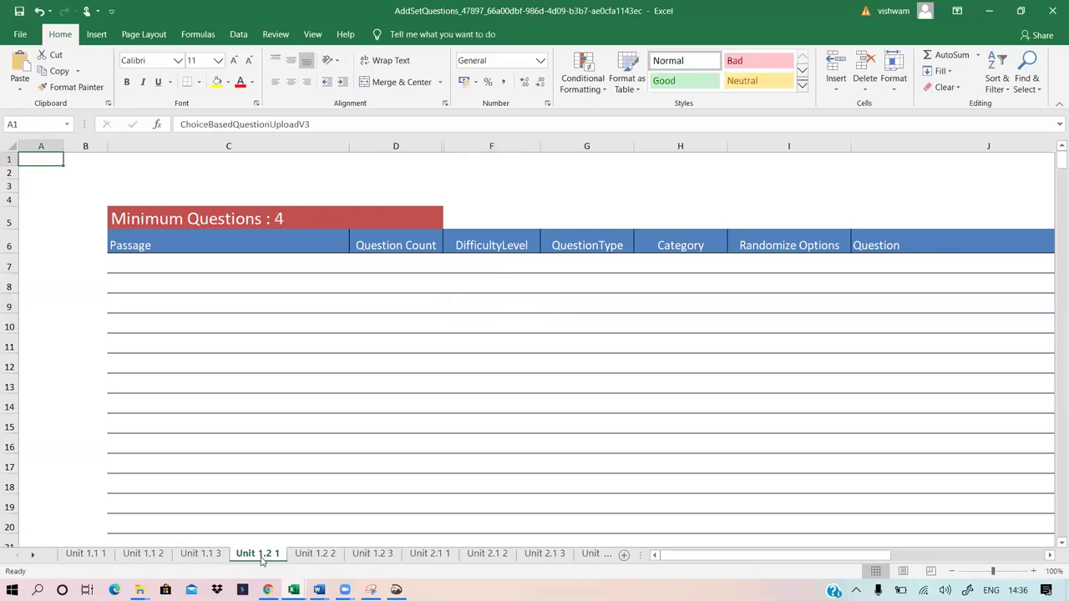
left_click(484, 267)
left_click(546, 267)
key("Escape")
type("1")
key("Return")
left_click(547, 288)
left_click(530, 301)
left_click(530, 303)
left_click(546, 307)
left_click(529, 321)
left_click(527, 323)
left_click(546, 326)
key("Escape")
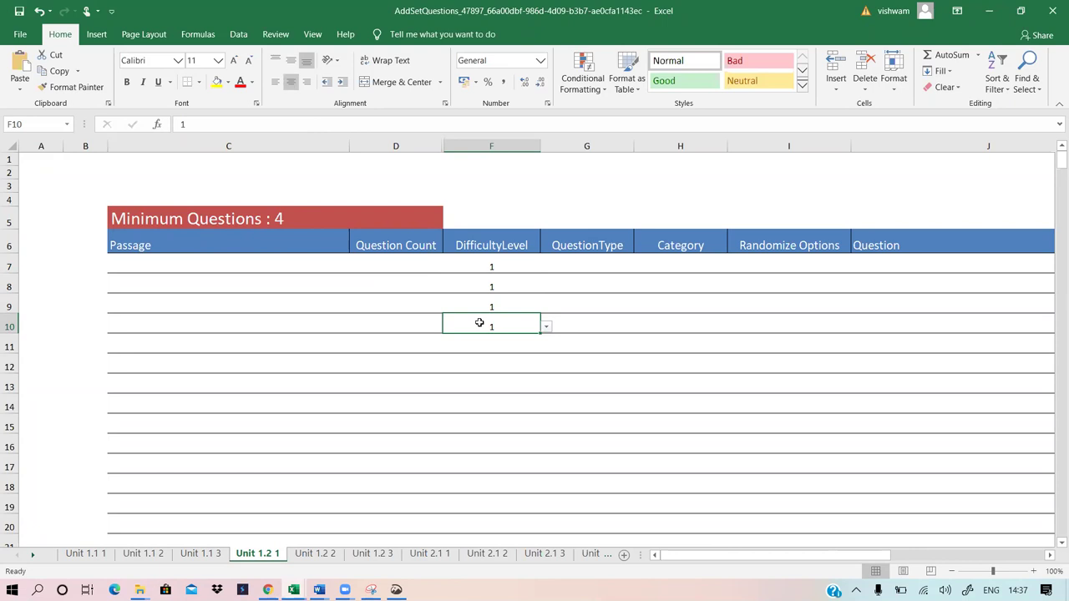
scroll(463, 364, "down", 3)
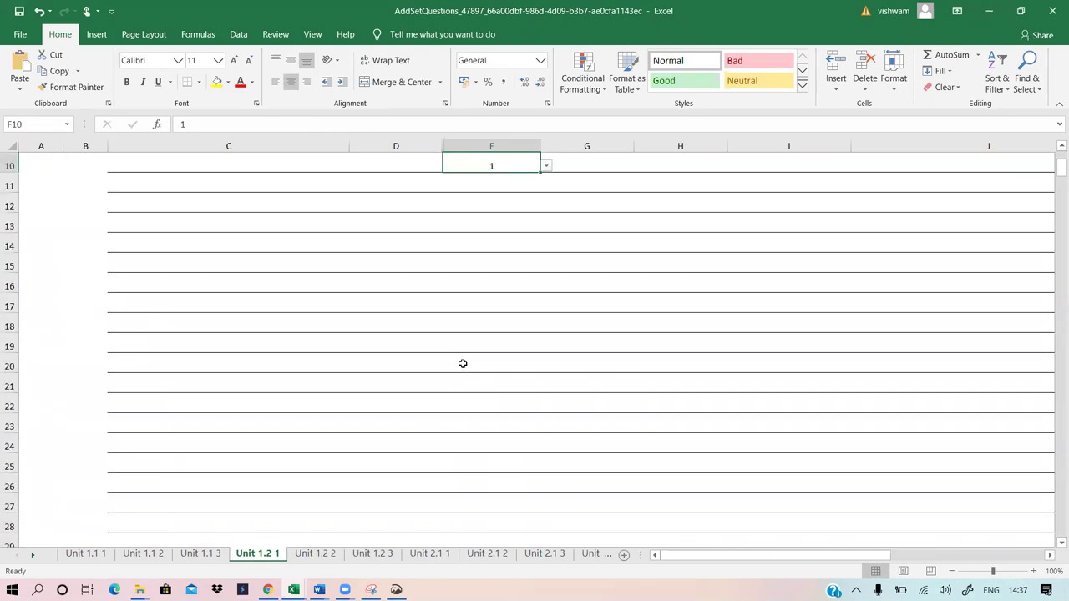
scroll(463, 364, "up", 3)
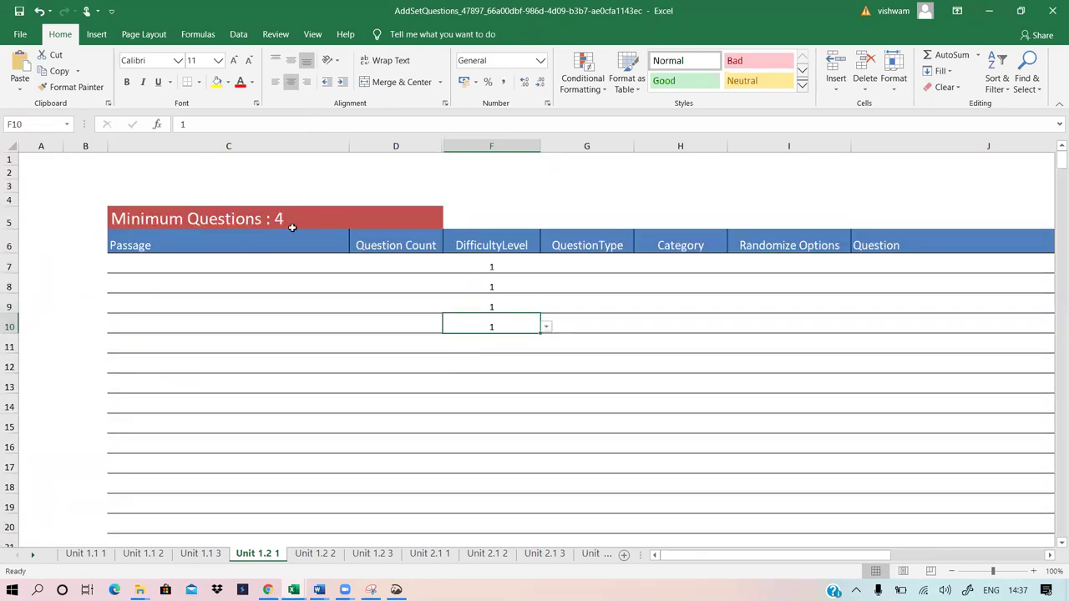
Look through the remaining unit sheets from Unit 1.2 2 to Unit 2.2 1 for their minimum question requirements
left_click(315, 553)
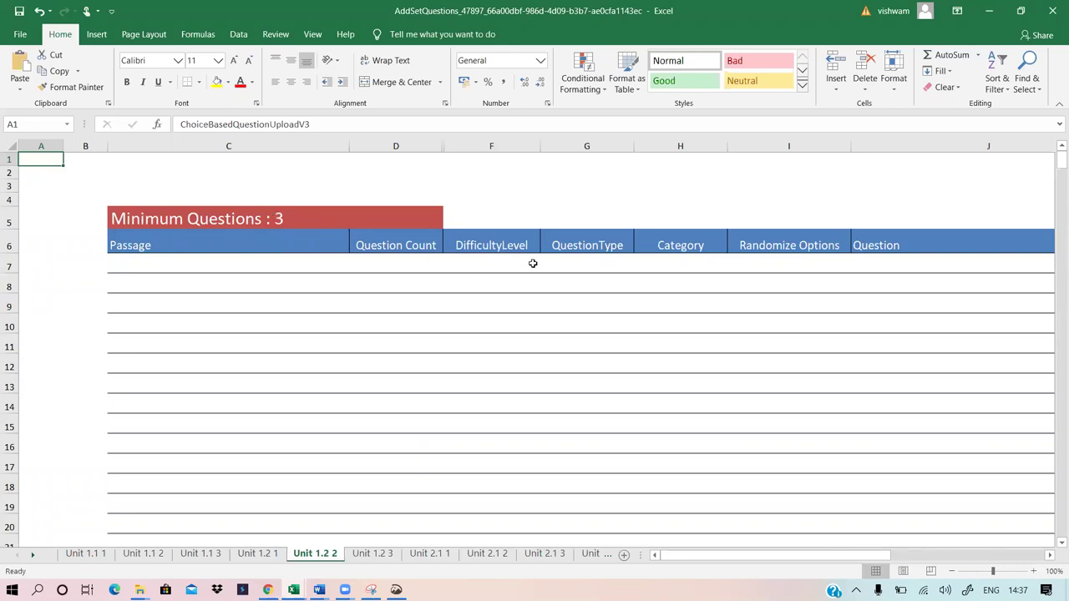
left_click(373, 553)
left_click(428, 554)
left_click(492, 554)
left_click(558, 554)
left_click(590, 554)
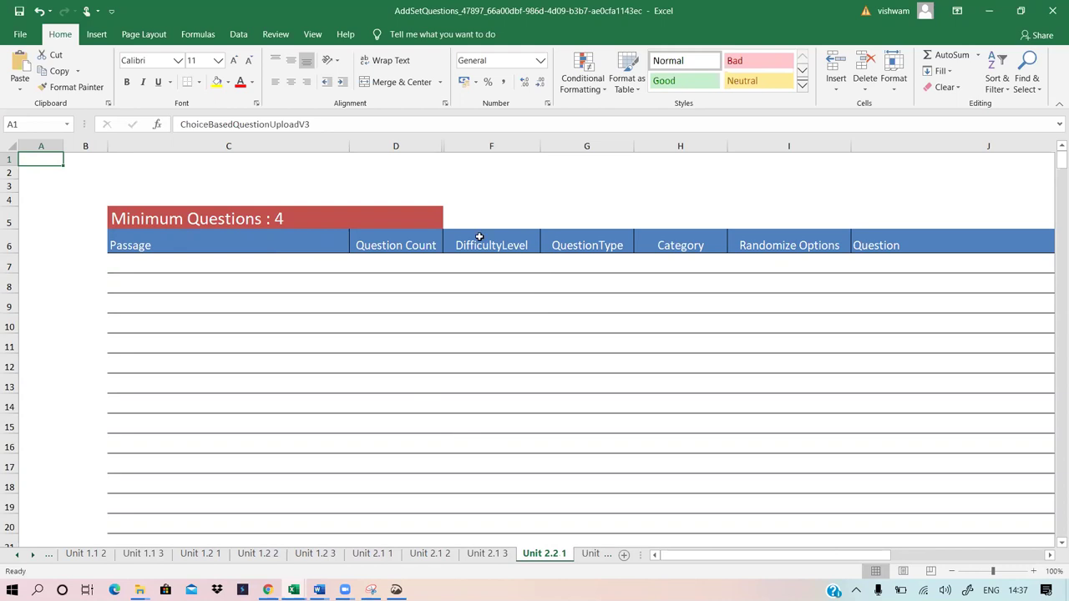
Save the workbook under the name ssp in the test making folder, dismissing the WinZip add-in error
left_click(21, 35)
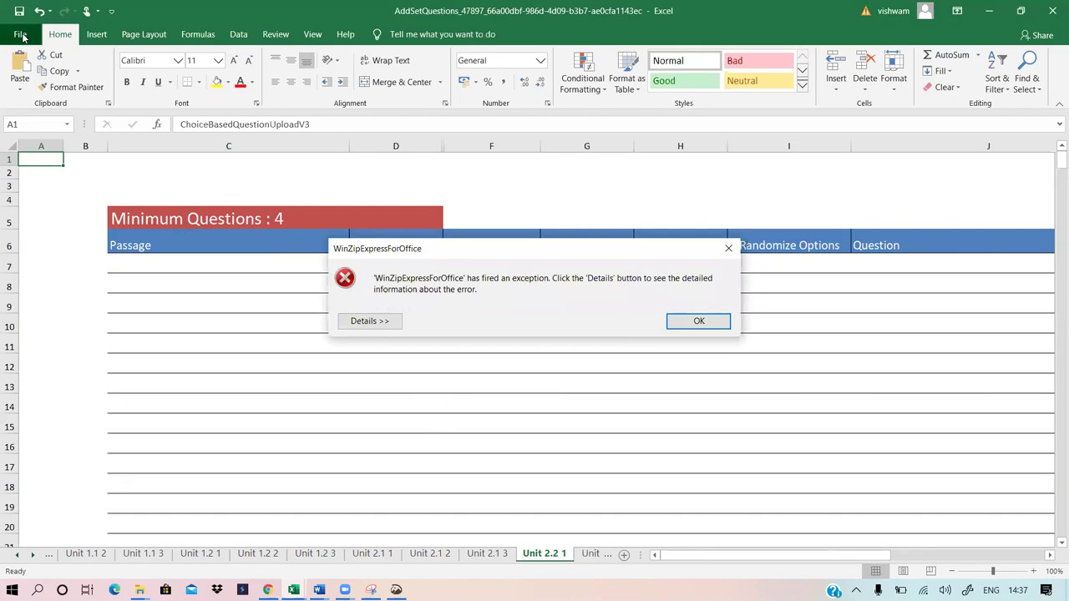
left_click(700, 322)
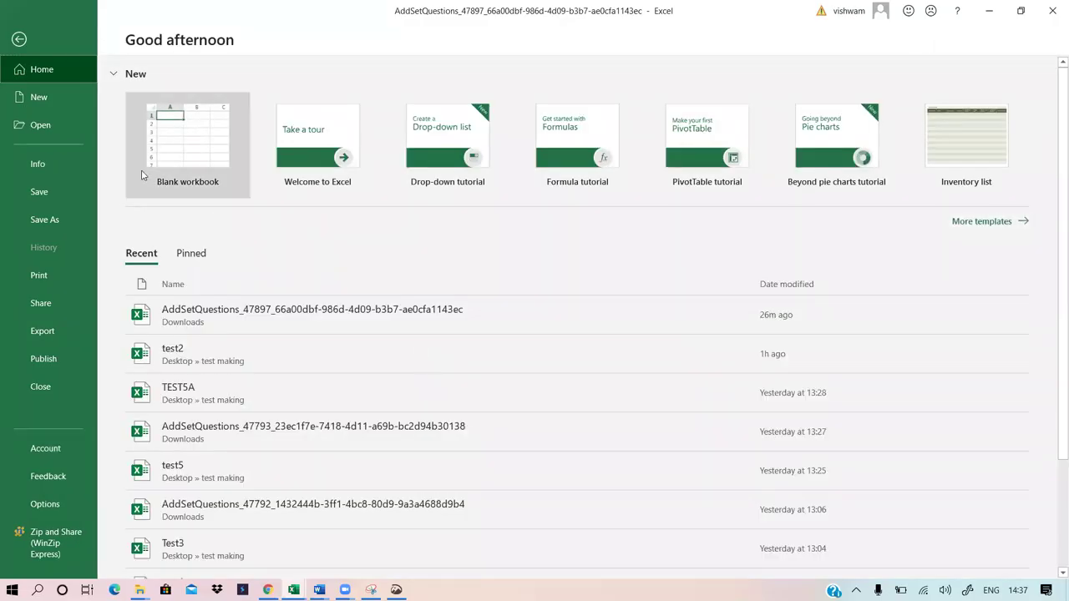
left_click(39, 220)
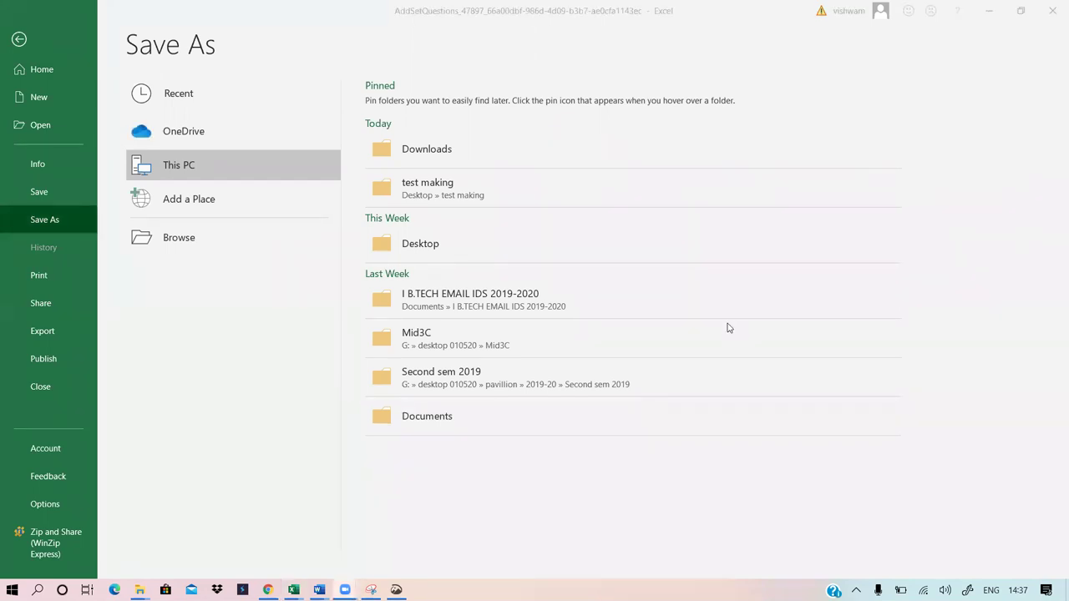
left_click(429, 194)
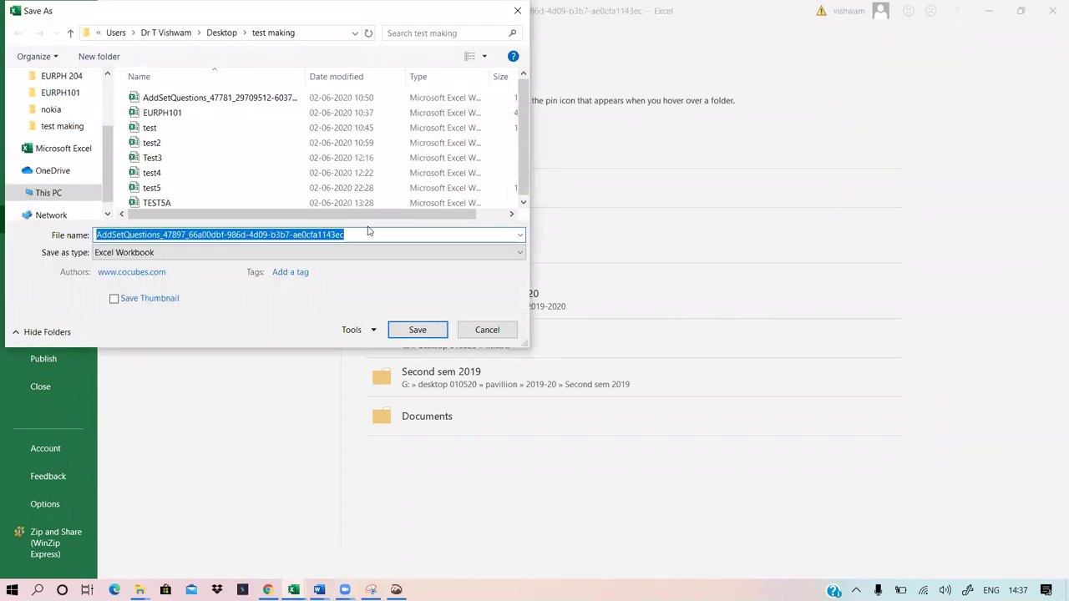
key("BackSpace")
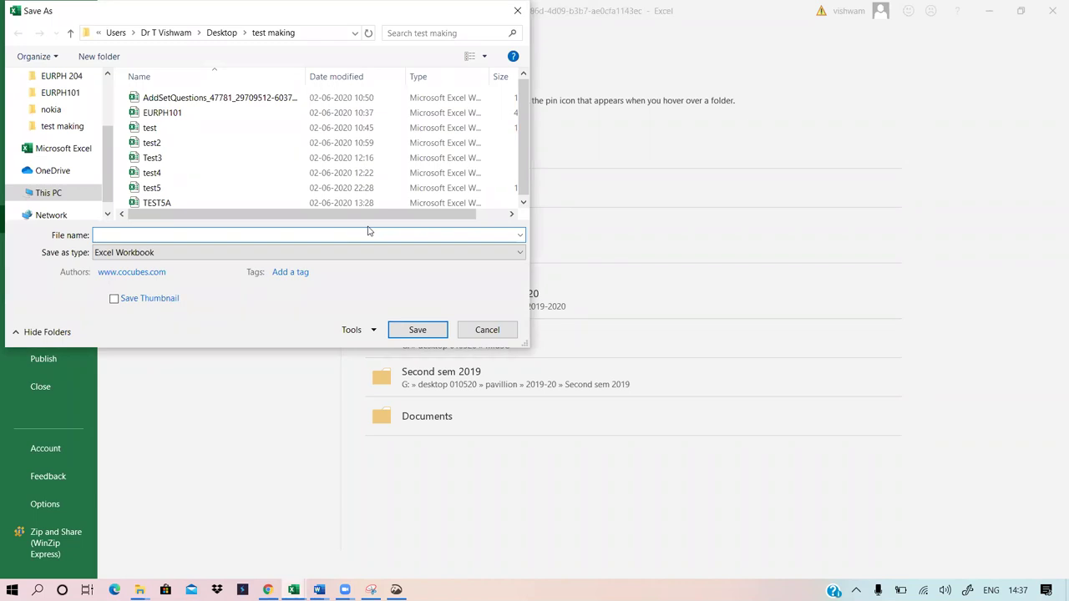
type("today")
key("BackSpace")
key("BackSpace")
key("BackSpace")
key("BackSpace")
type("ssp")
left_click(411, 331)
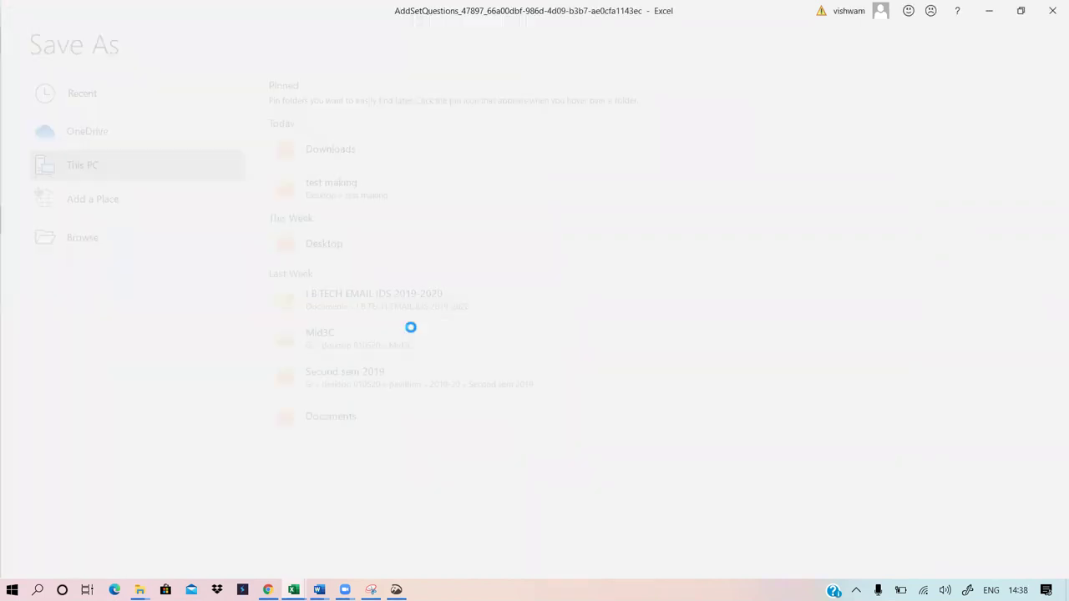
Close the ssp workbook and the test2 workbook, dismissing the WinZip add-in error
left_click(1052, 11)
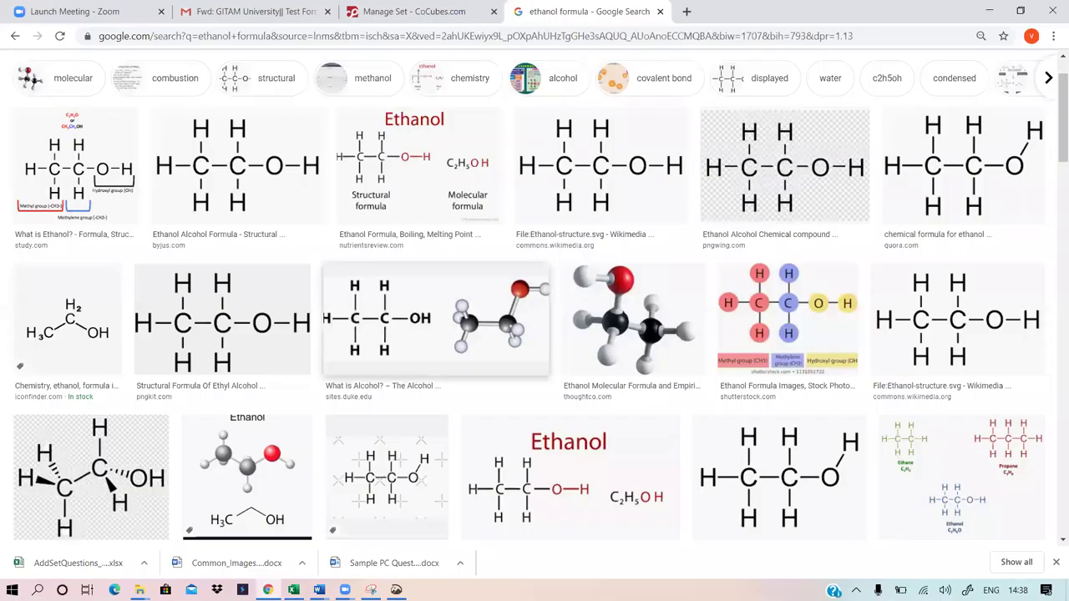
left_click(294, 590)
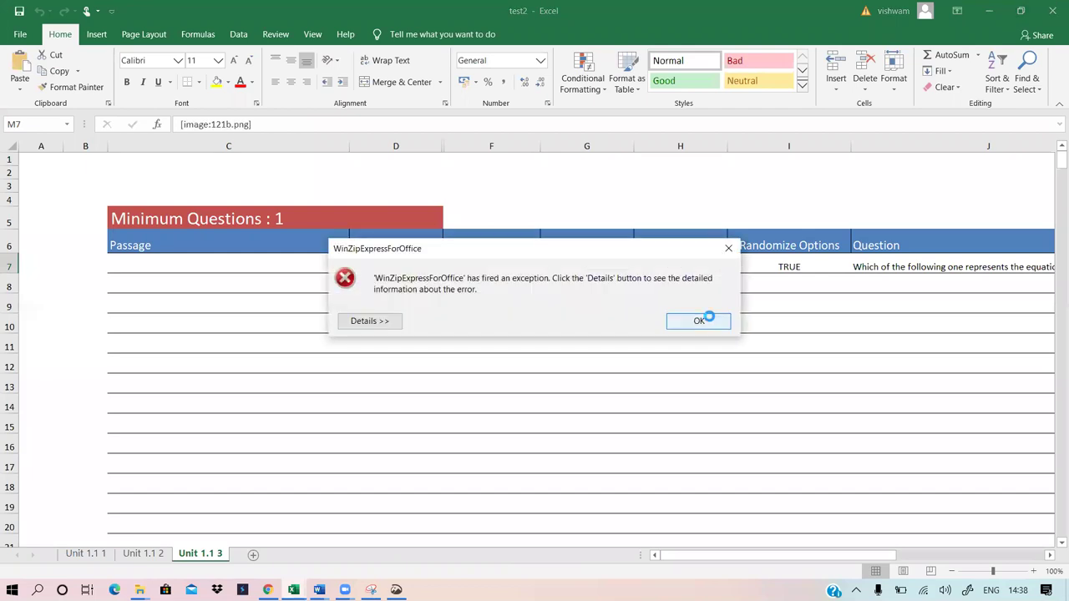
left_click(710, 319)
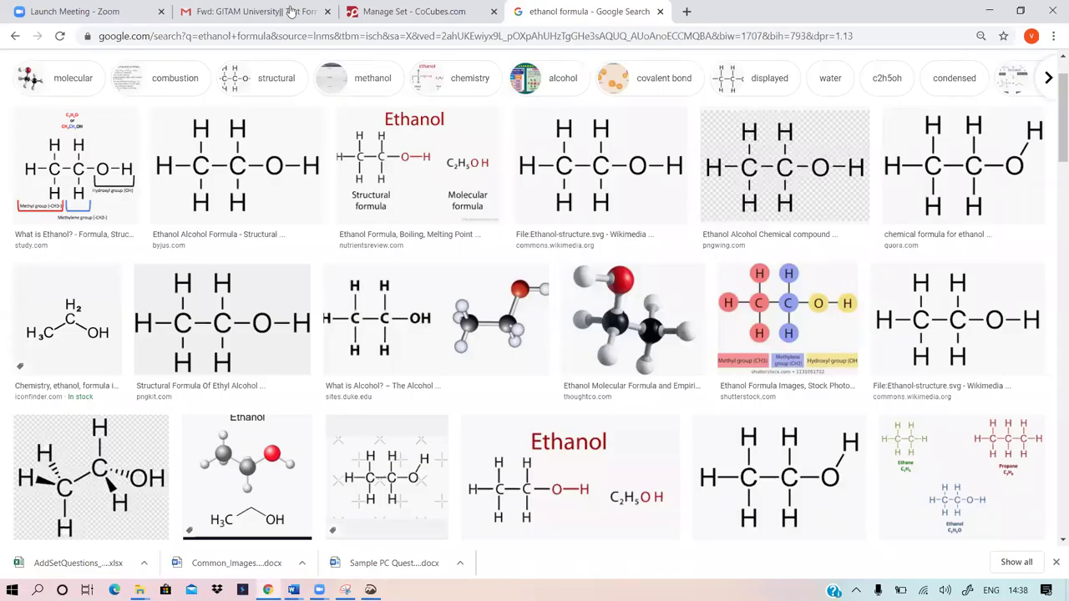
Switch to the CoCubes Manage Set page in the browser and examine its Bulk Upload section
key("ctrl+shift+Tab")
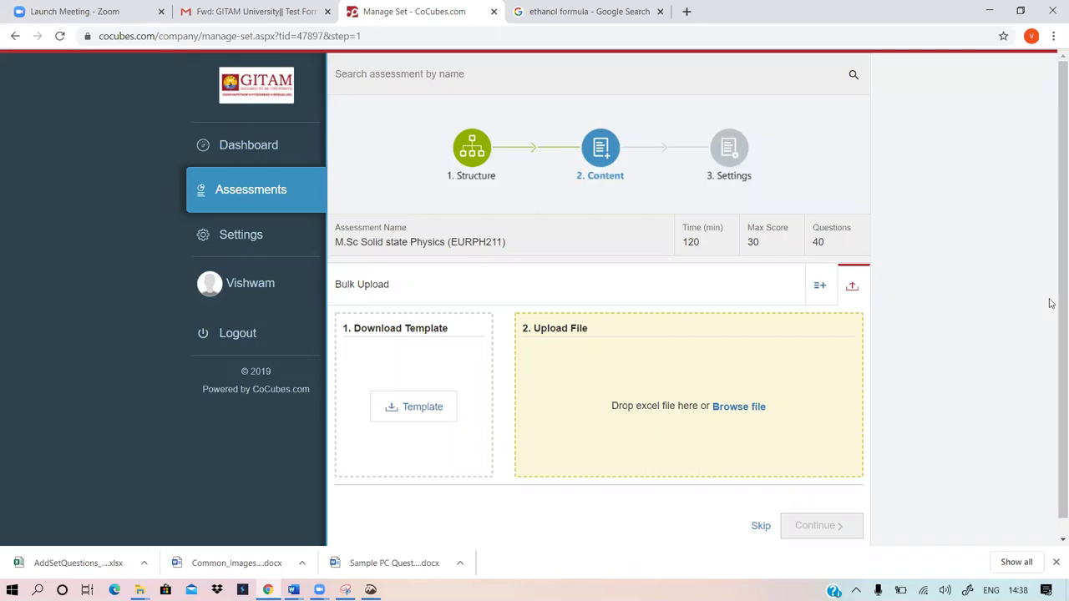
scroll(1051, 303, "down", 1)
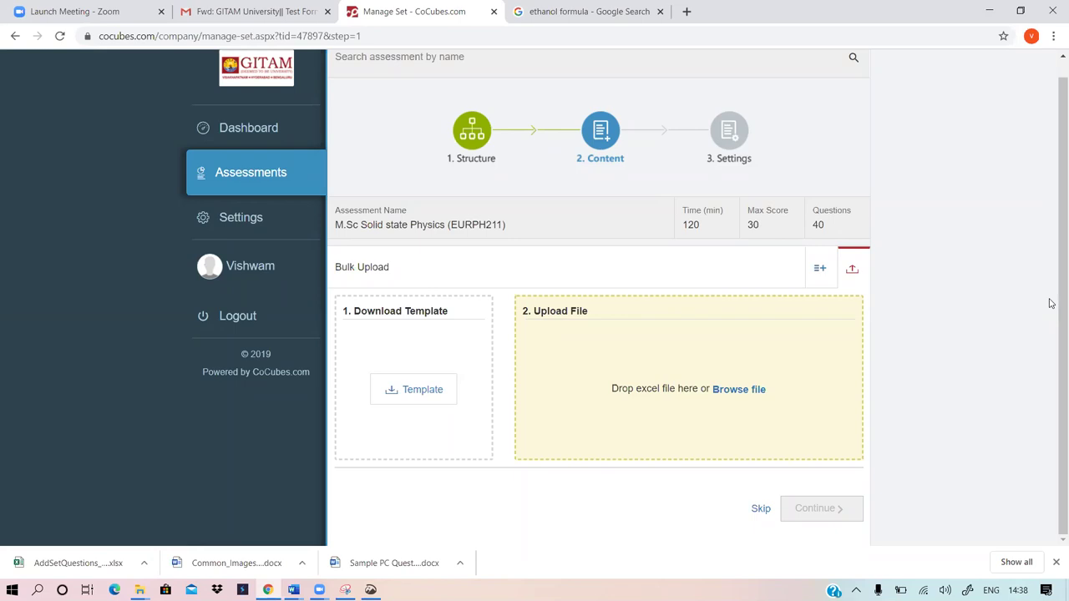
scroll(1051, 303, "up", 1)
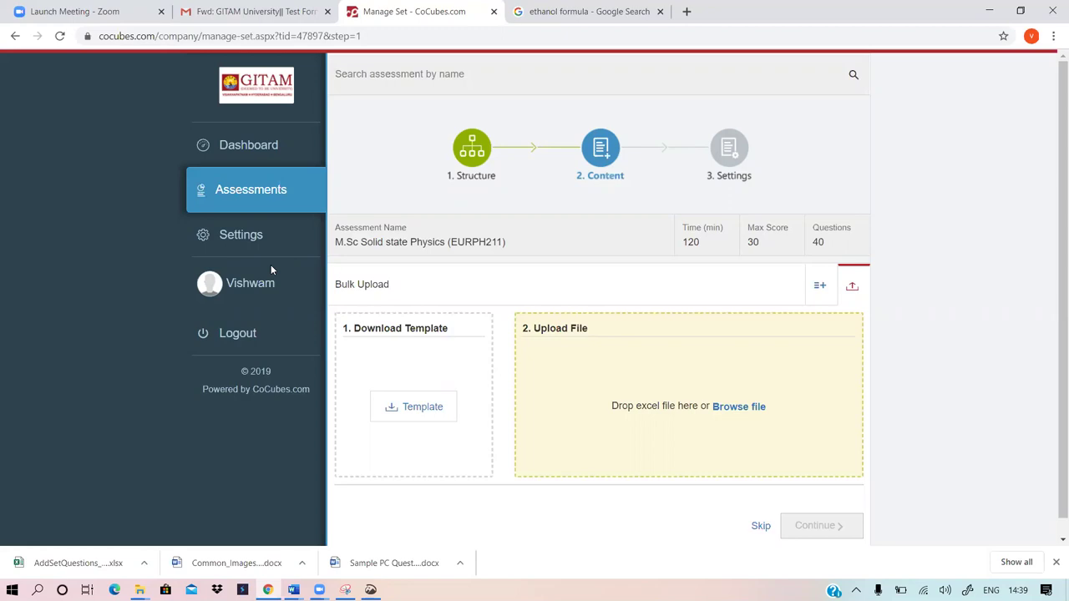
Minimize the browser, open the test making folder from the desktop and maximize its window
left_click(989, 11)
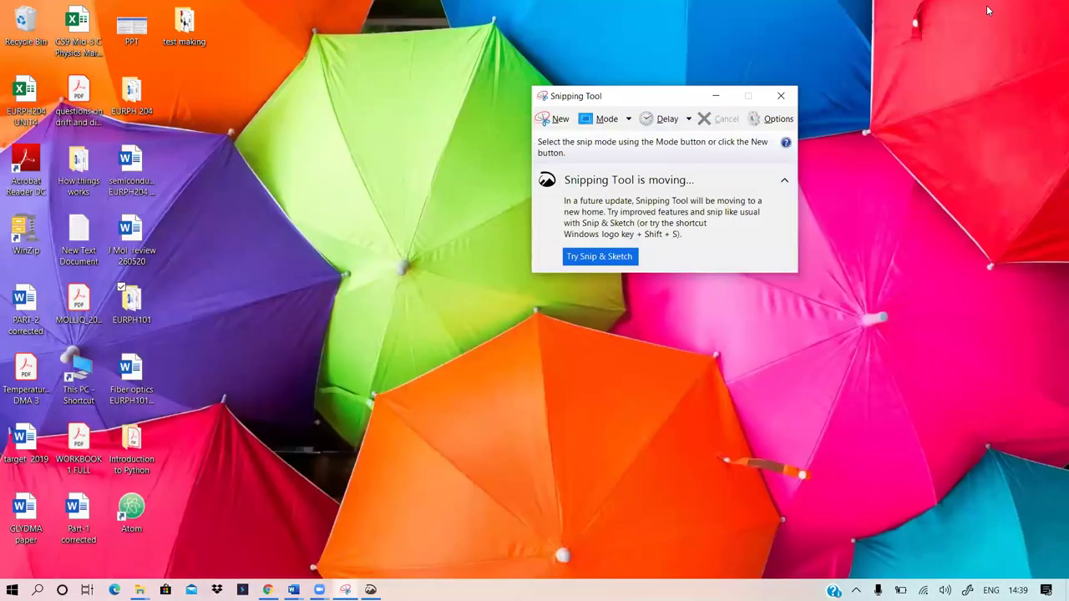
left_click(198, 32)
double_click(199, 31)
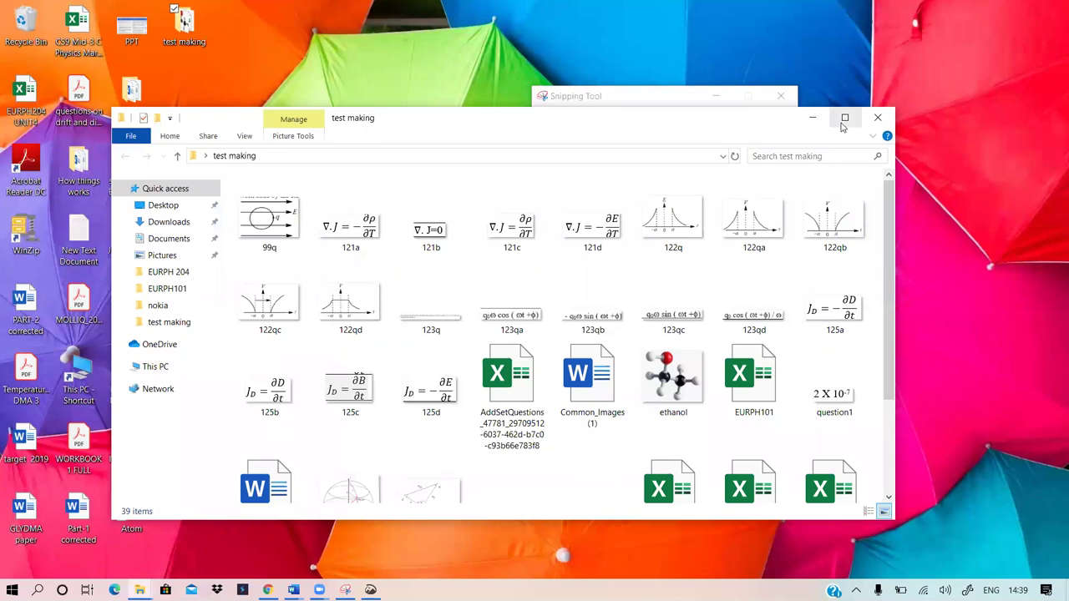
left_click(844, 118)
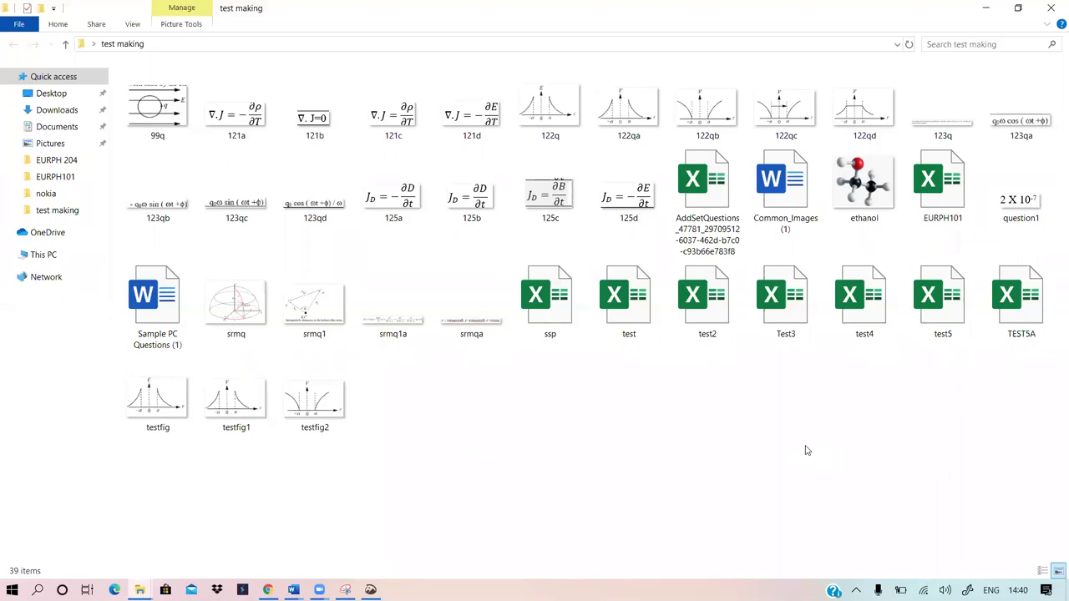
Open the test2 workbook from the folder and look across the columns of its Unit 1.1 3 sheet
left_click(704, 302)
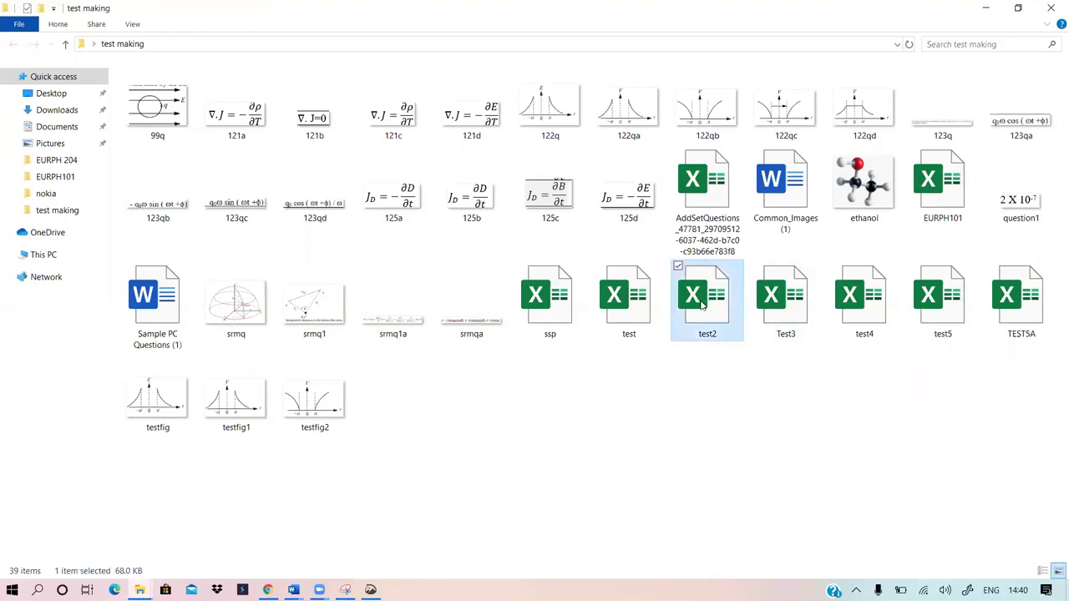
double_click(701, 305)
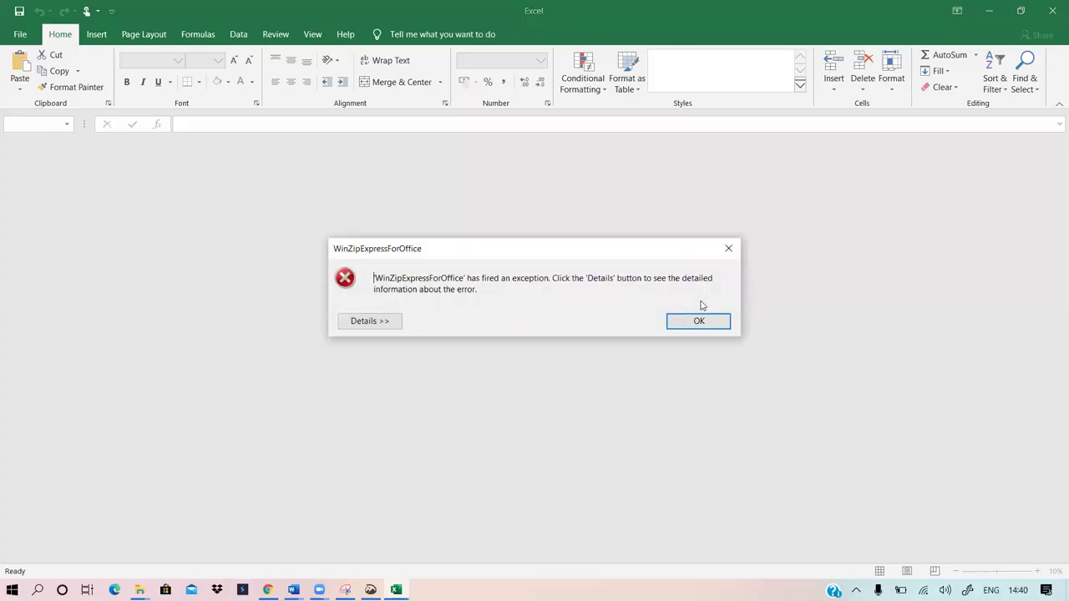
left_click(699, 320)
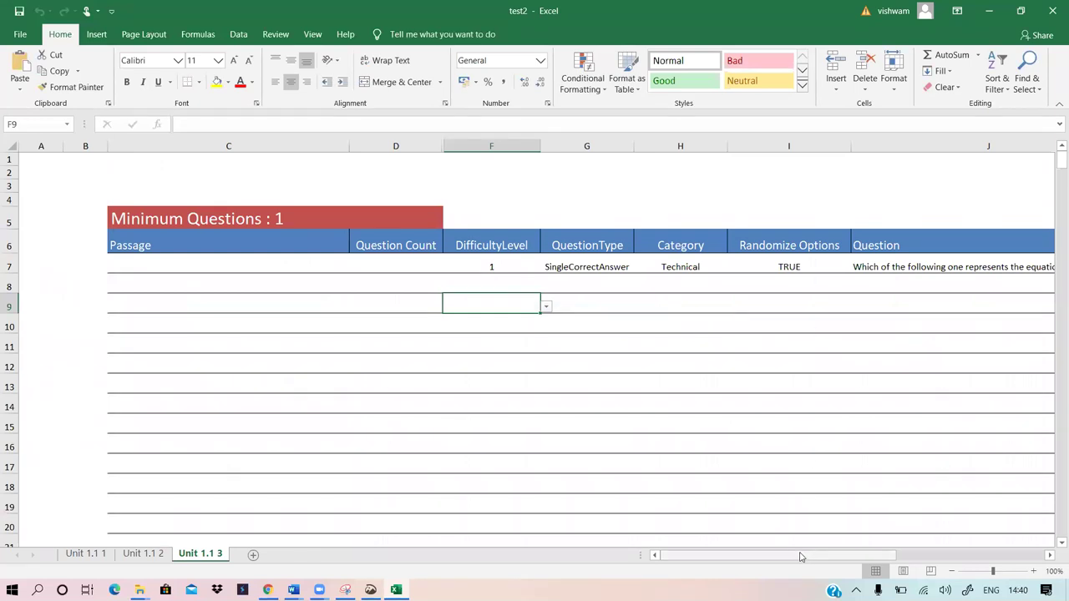
left_click_drag(807, 558, 910, 558)
left_click_drag(807, 557, 690, 561)
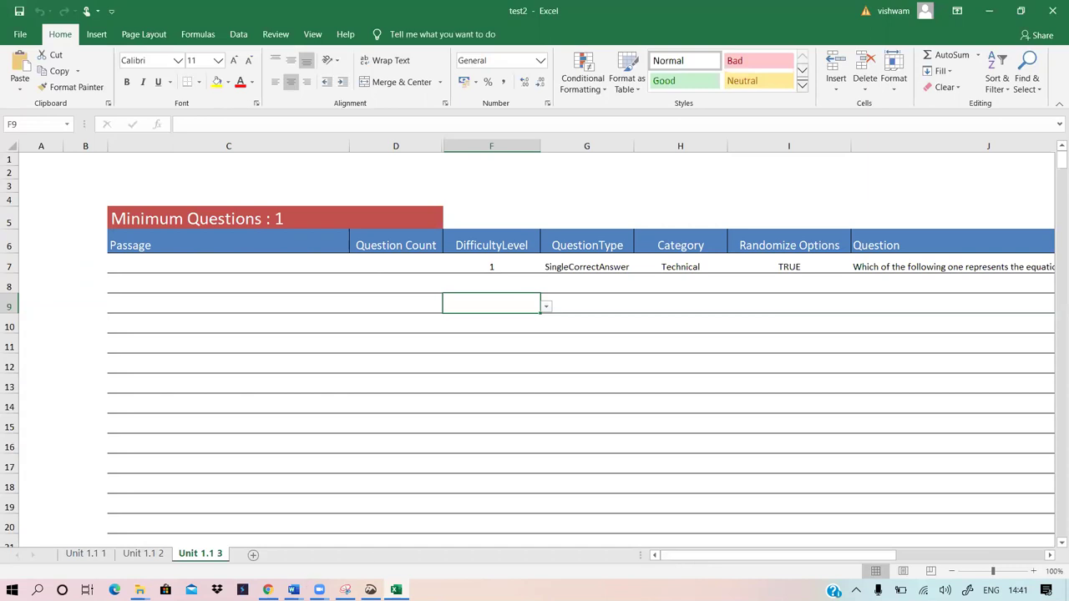
Switch to the USEMT EURPH101part B document in Word and look through its multiple-choice questions back to the Unit-V heading
left_click(293, 590)
left_click(341, 555)
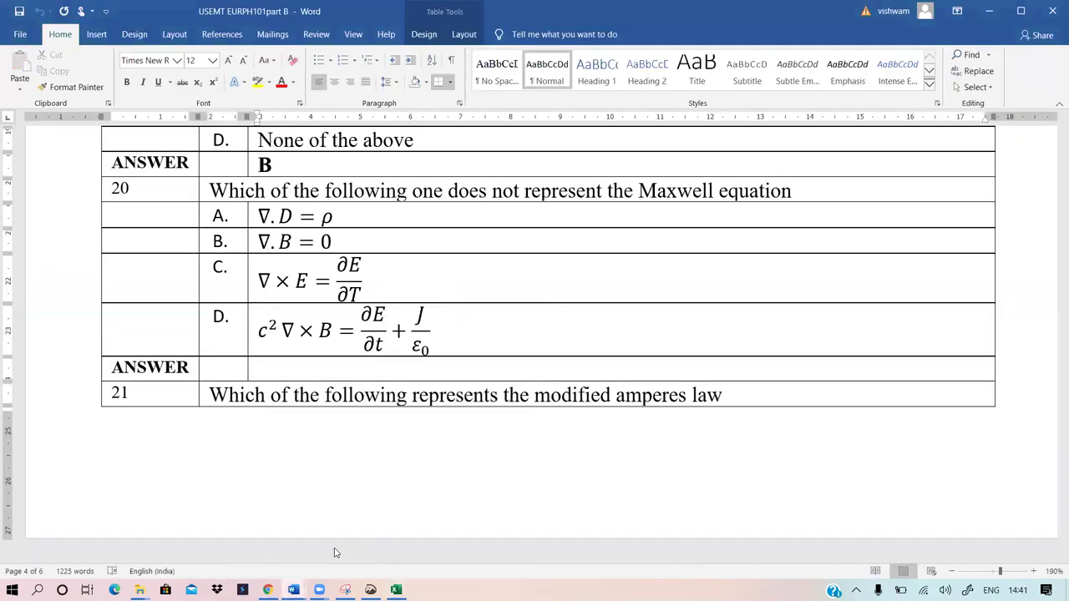
scroll(335, 551, "down", 3)
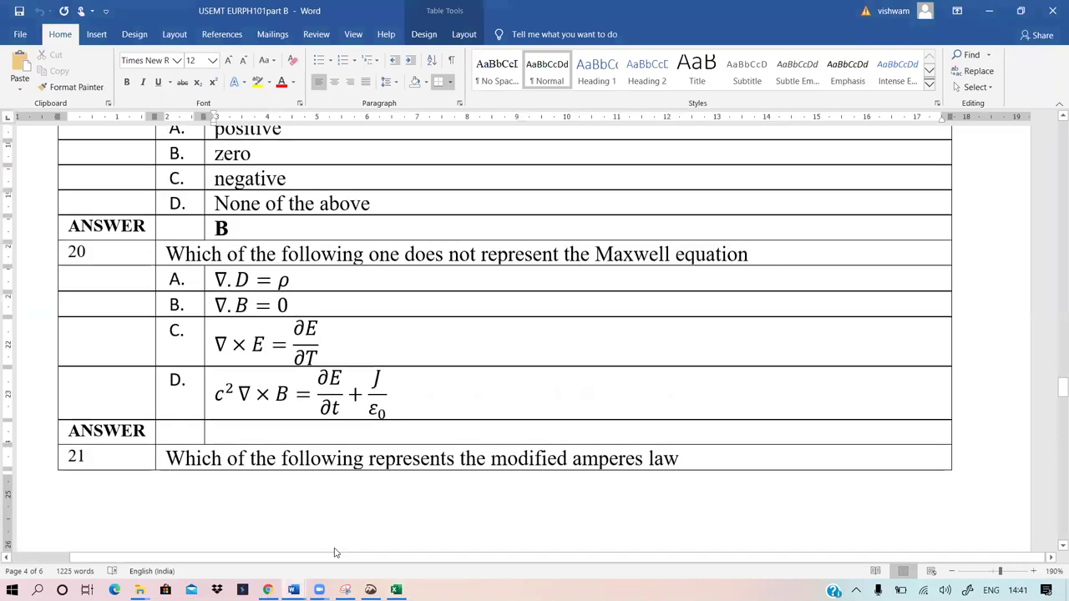
scroll(334, 551, "up", 5)
scroll(335, 552, "up", 15)
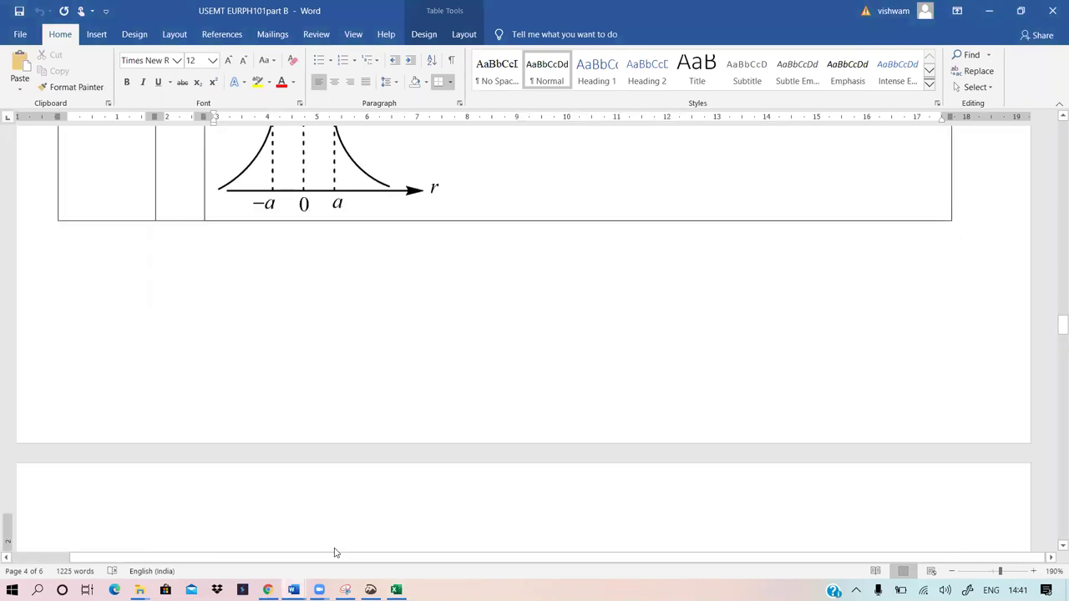
scroll(335, 552, "up", 12)
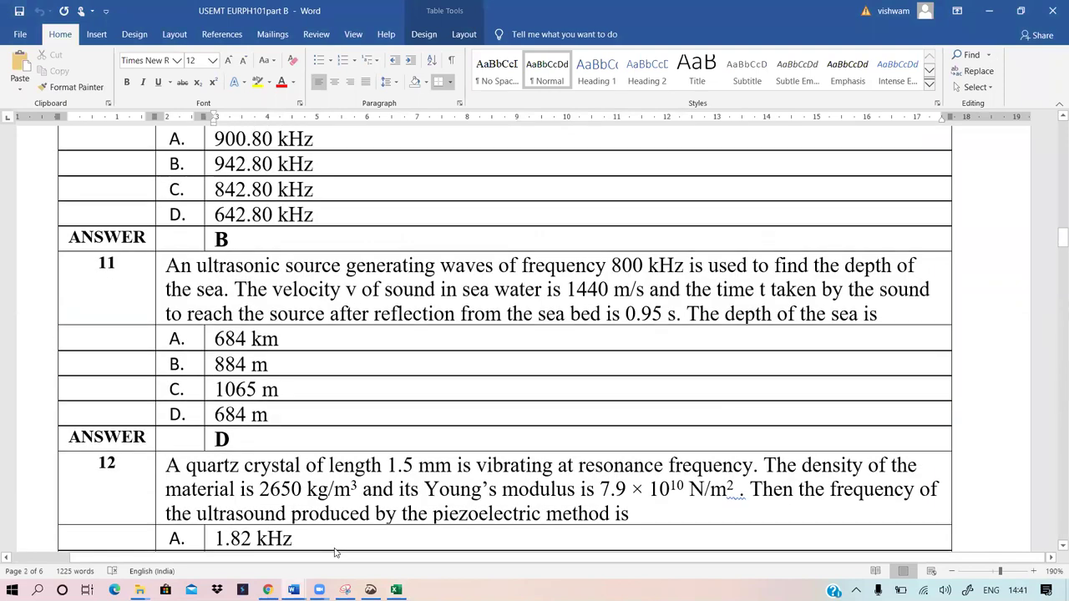
scroll(334, 551, "down", 14)
scroll(334, 551, "up", 6)
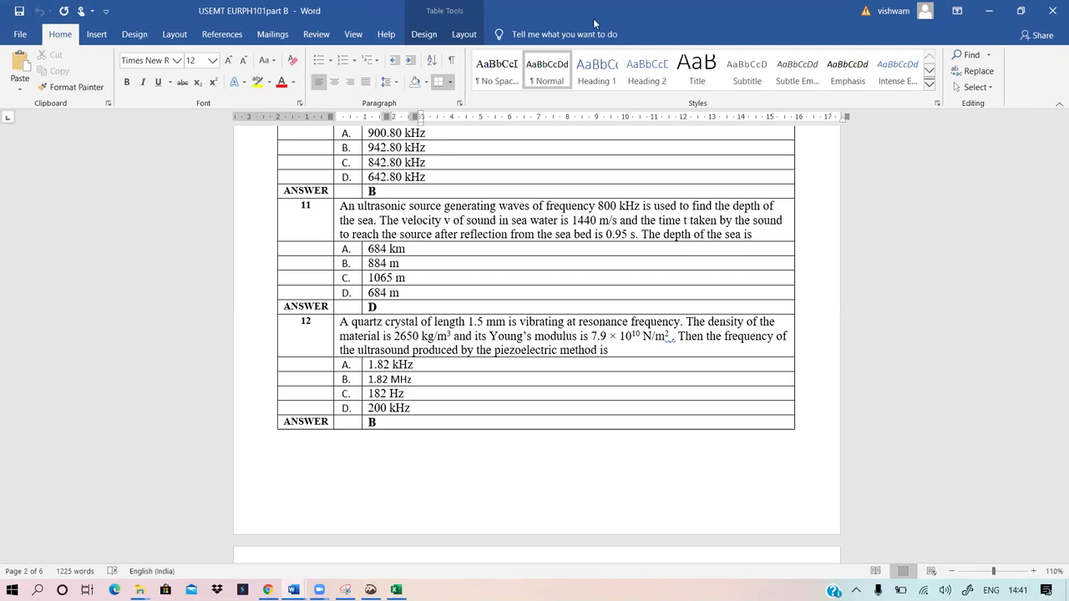
scroll(619, 291, "up", 15)
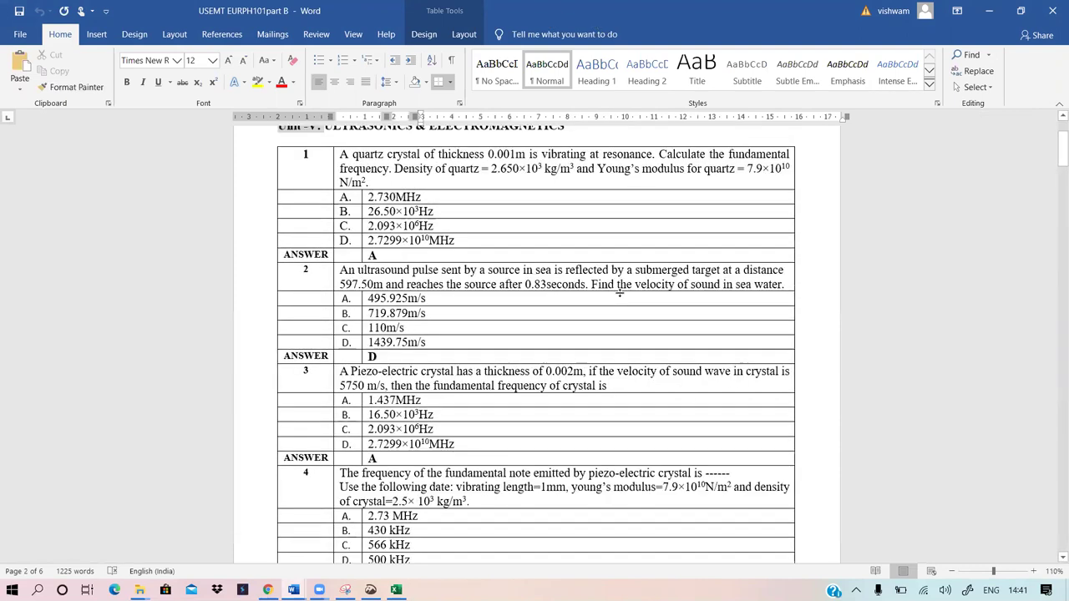
scroll(619, 292, "up", 3)
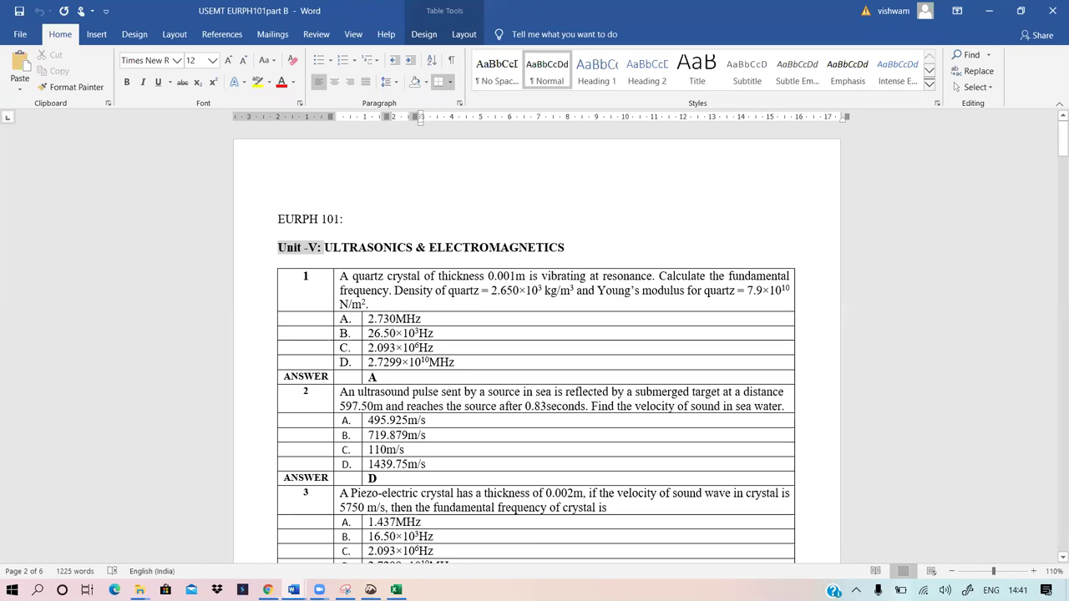
Switch back to the test2 workbook in Excel and review the question rows across its three Unit 1.1 sheets
mouse_move(396, 590)
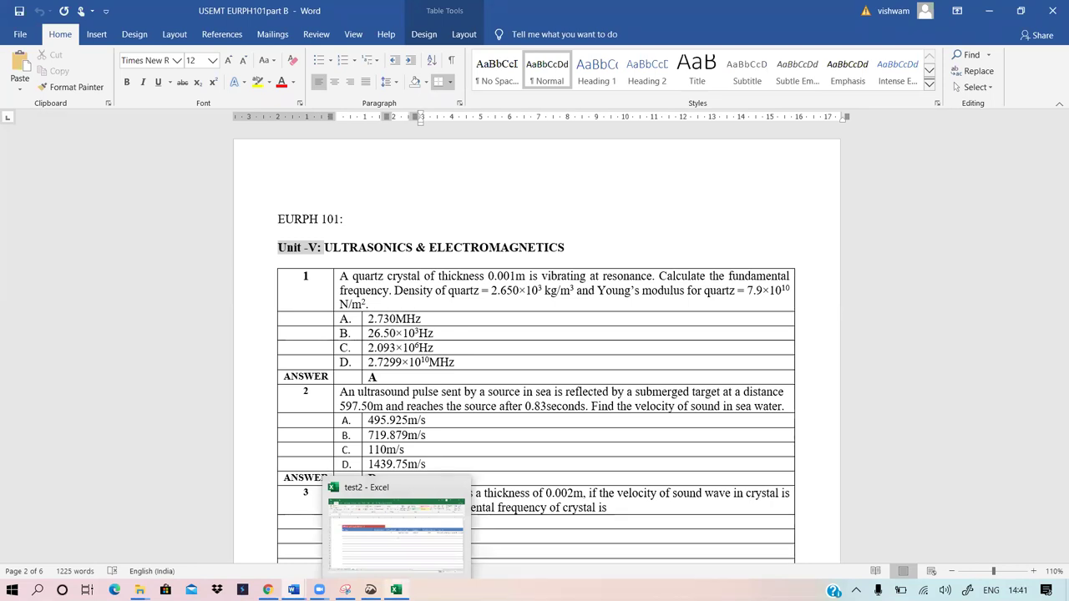
left_click(396, 590)
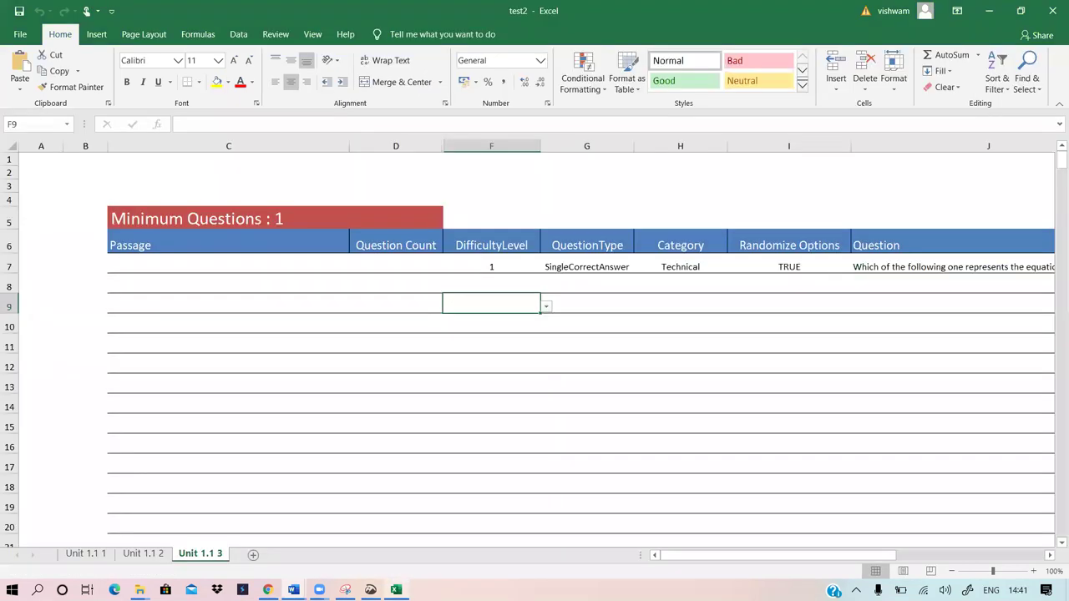
mouse_move(727, 557)
left_mouse_down()
mouse_move(807, 556)
mouse_move(742, 560)
left_mouse_up()
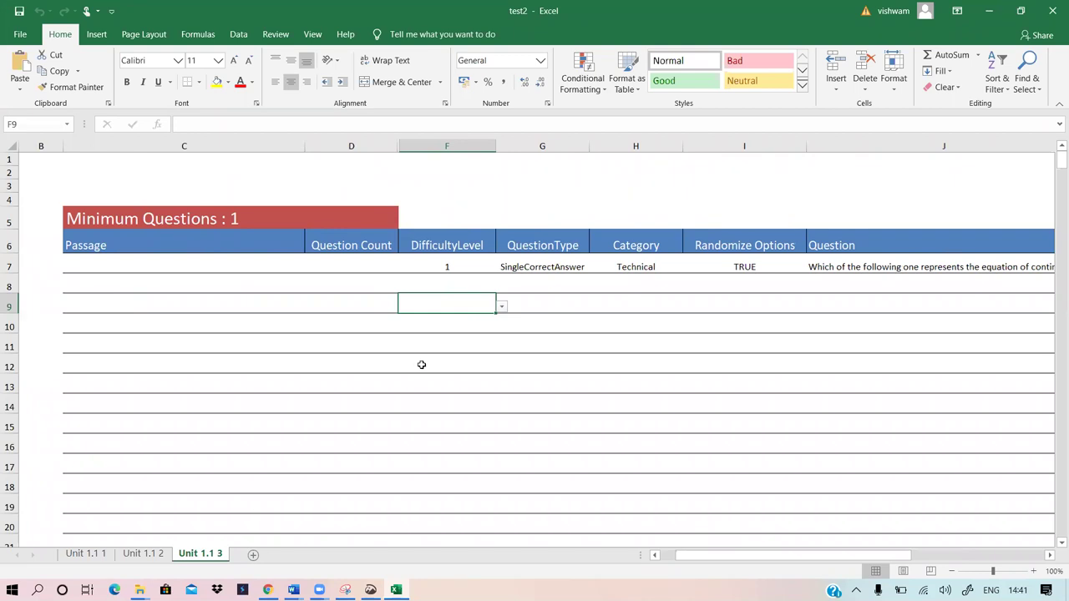
left_click(87, 555)
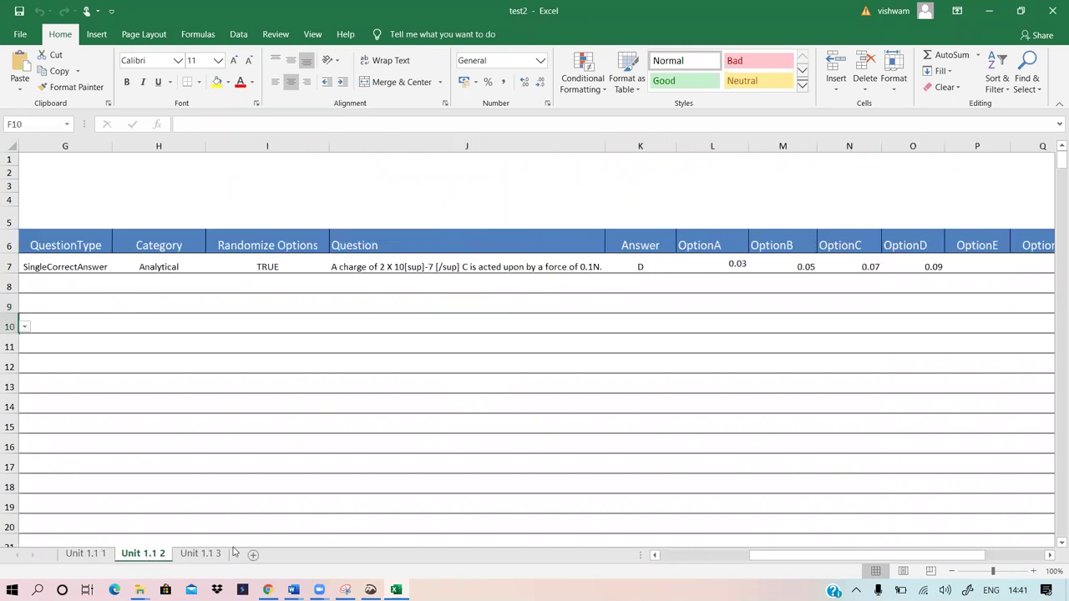
left_click(86, 553)
mouse_move(783, 558)
left_mouse_down()
mouse_move(915, 556)
mouse_move(795, 556)
left_mouse_up()
left_click(143, 553)
scroll(412, 268, "up", 5)
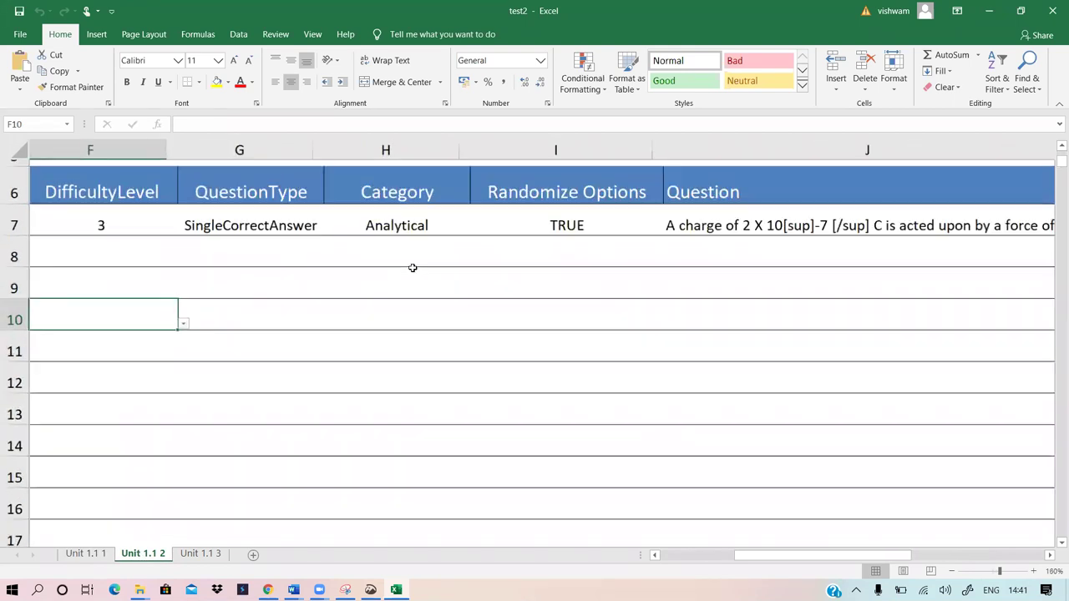
left_click_drag(771, 559, 801, 559)
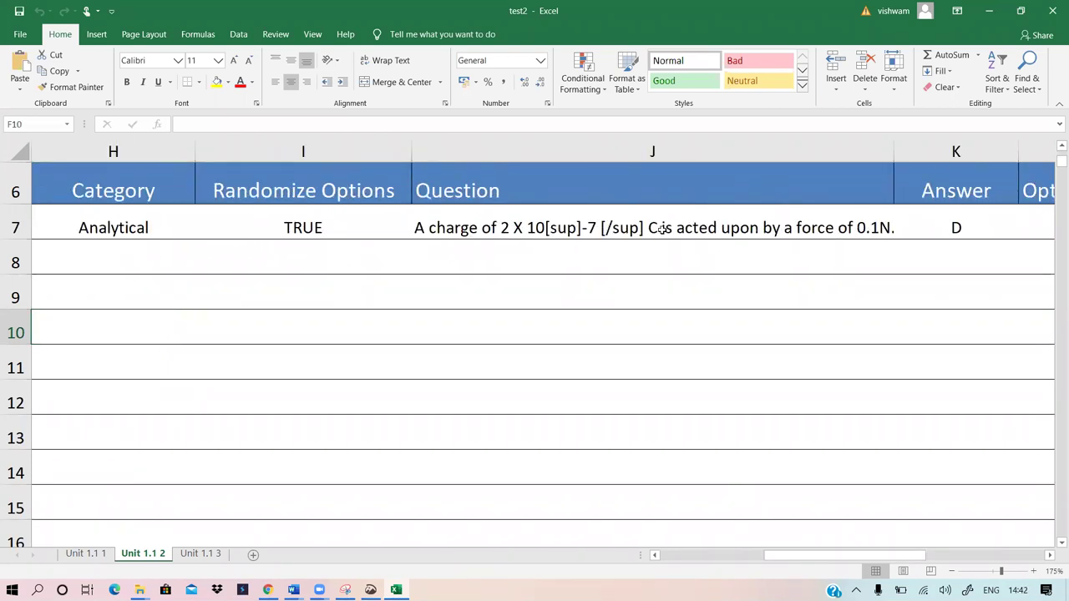
left_click(213, 555)
left_click_drag(841, 555, 900, 550)
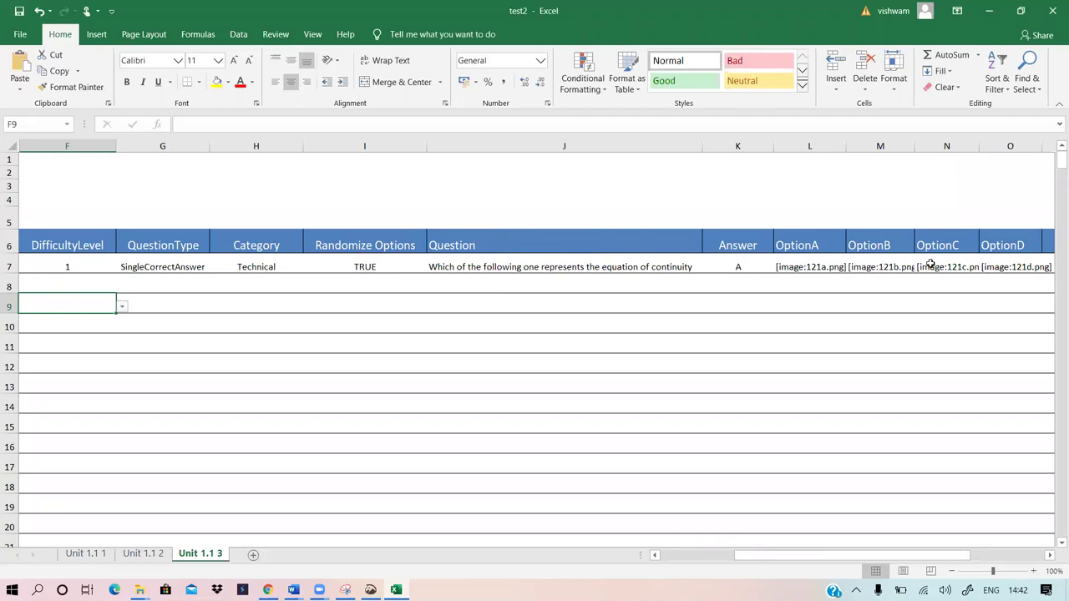
left_click_drag(885, 566, 759, 560)
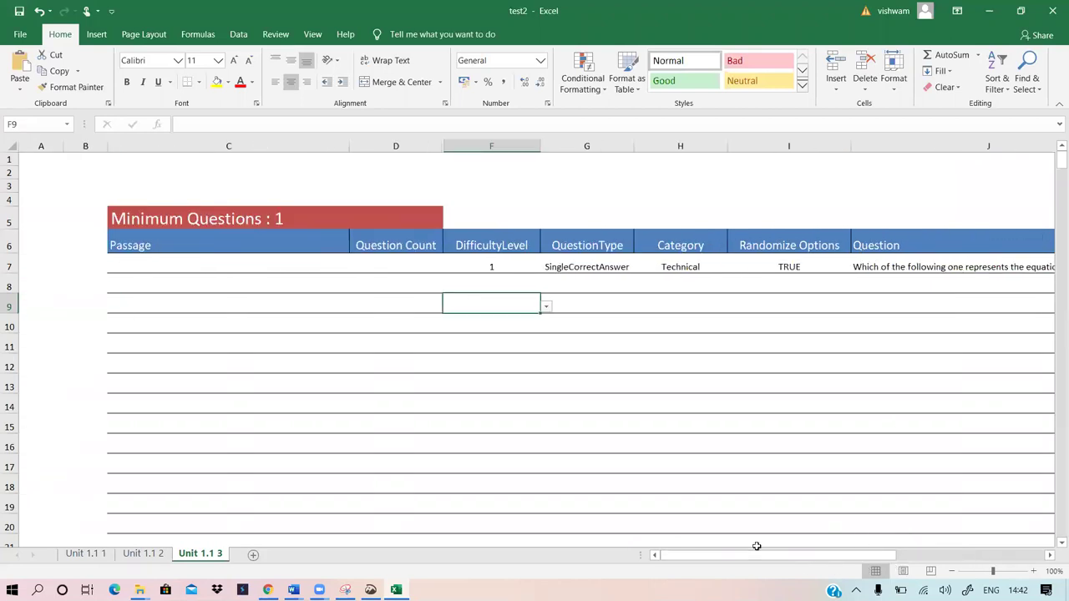
Minimize the workbook, switch to CoCubes in the browser and look through the list of existing assessments
left_click(992, 11)
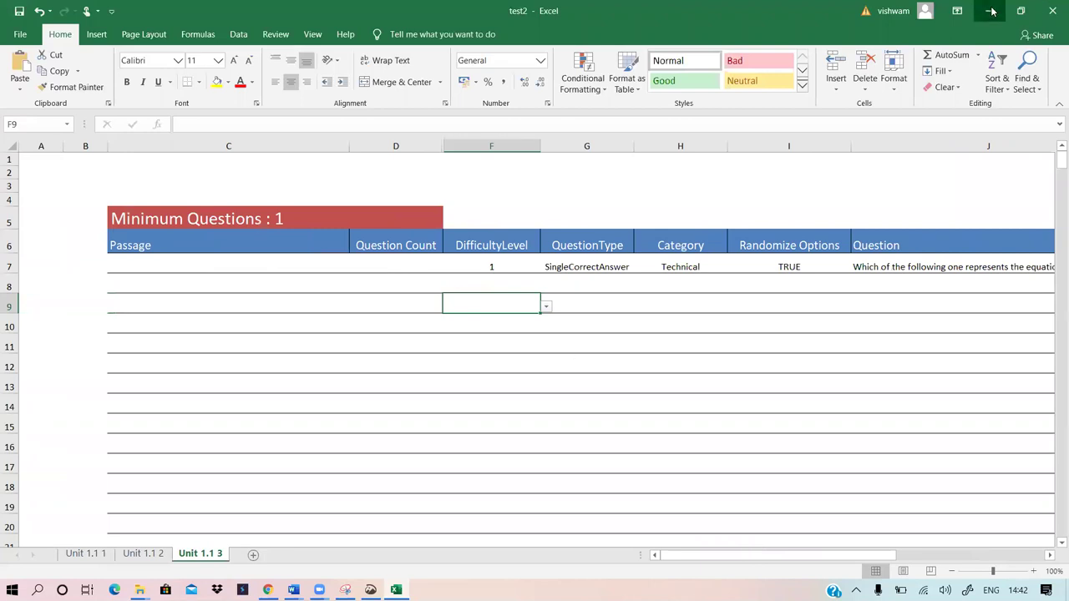
left_click(267, 590)
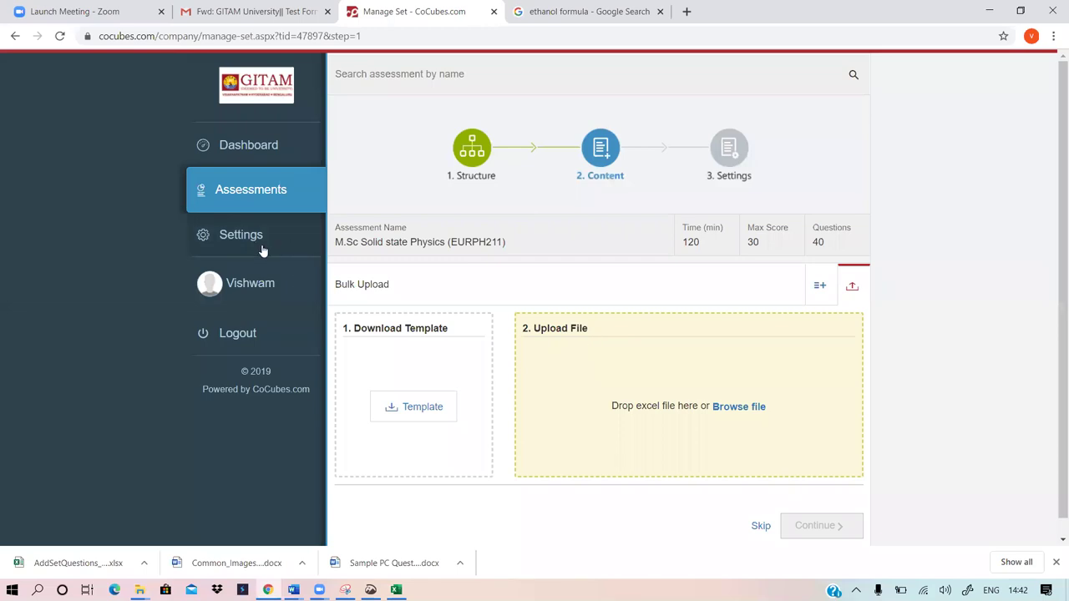
left_click(262, 194)
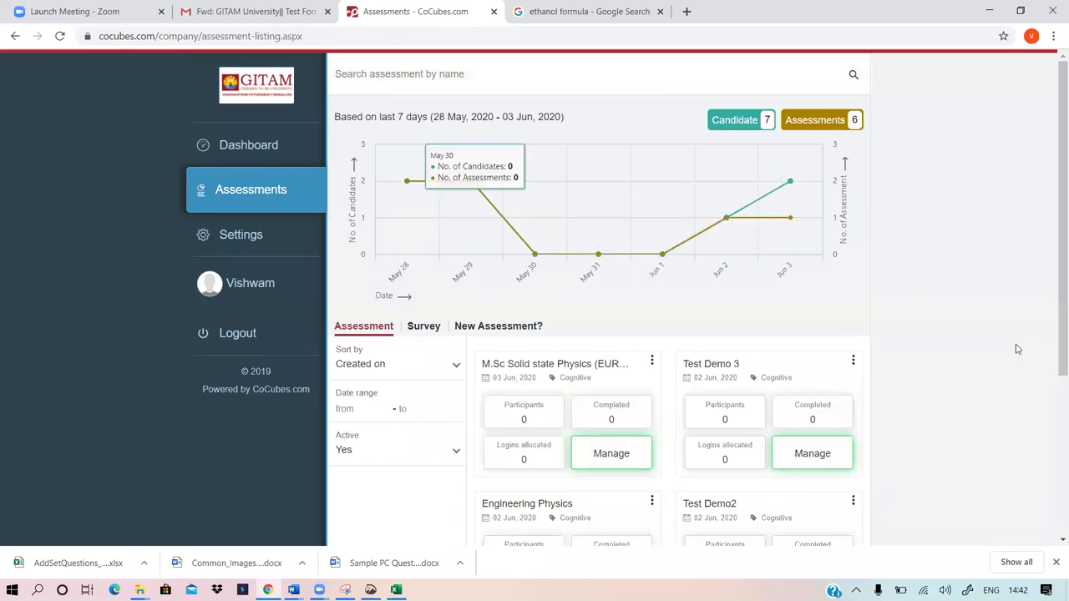
scroll(1016, 350, "down", 3)
scroll(1016, 350, "down", 1)
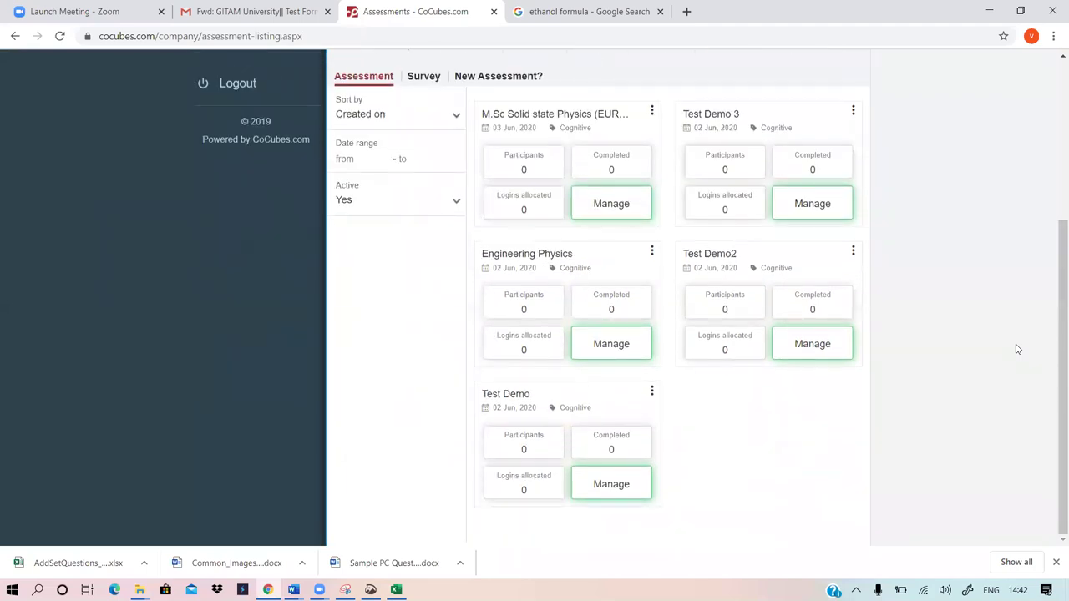
scroll(1016, 349, "up", 3)
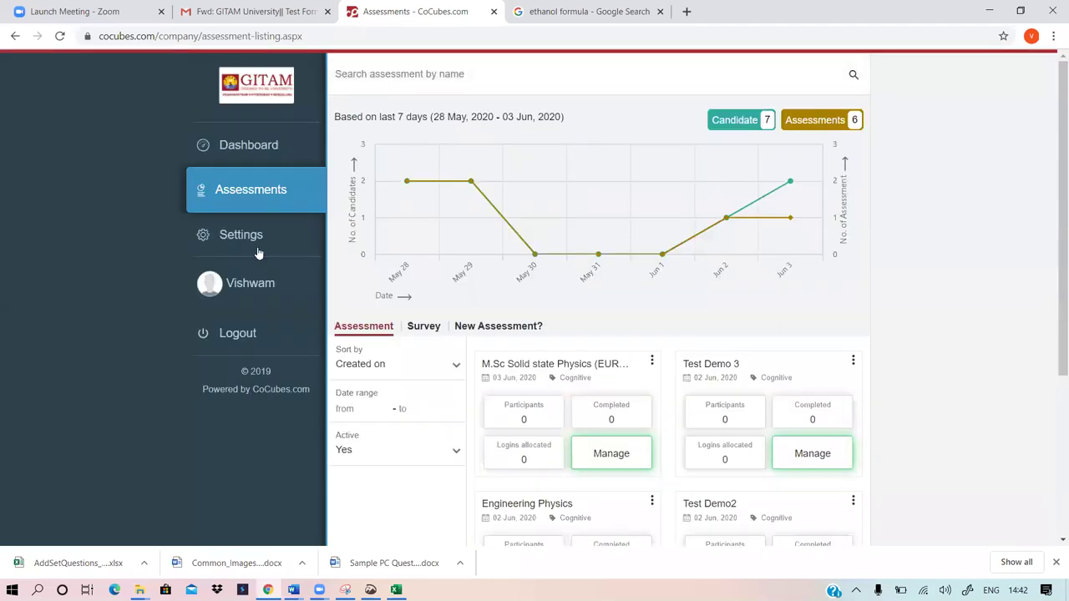
left_click(259, 197)
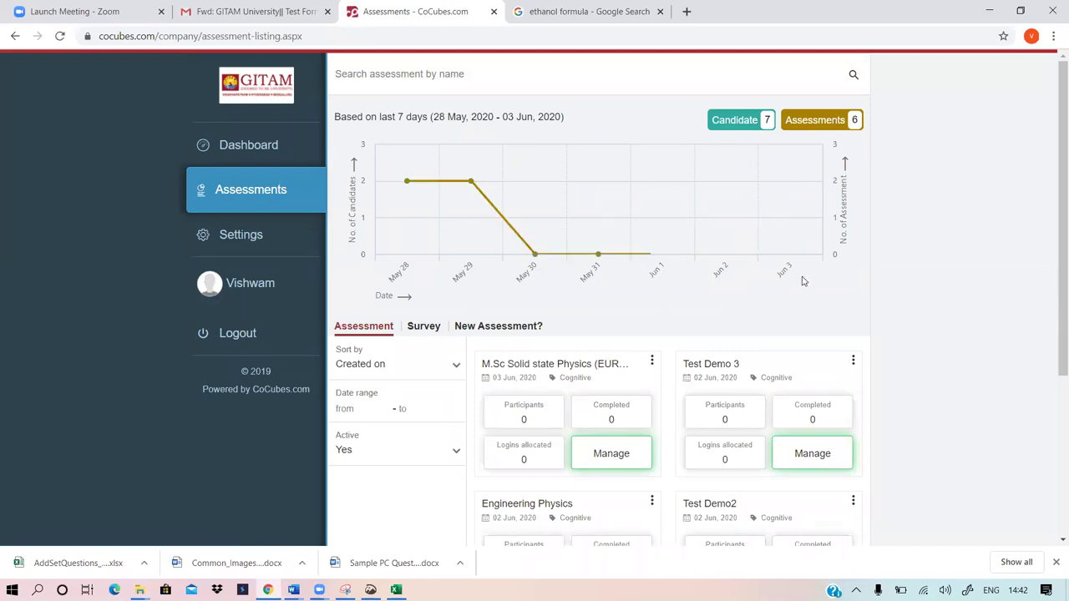
Start a new Basic Cognitive assessment from the dashboard and enter the competencies TEST 2 A and UNIT1.1
left_click(239, 160)
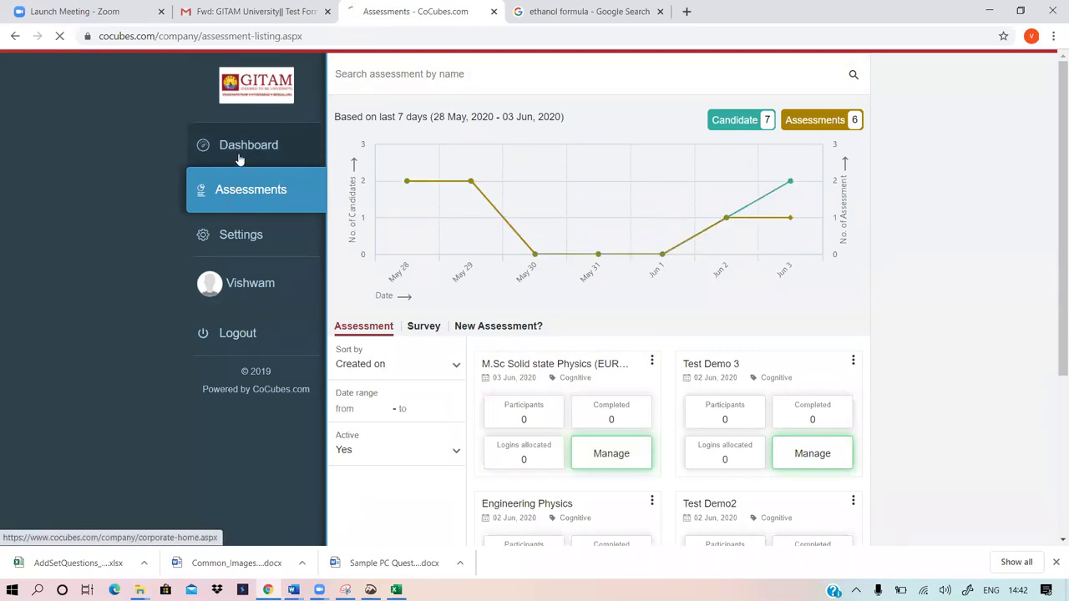
left_click(771, 312)
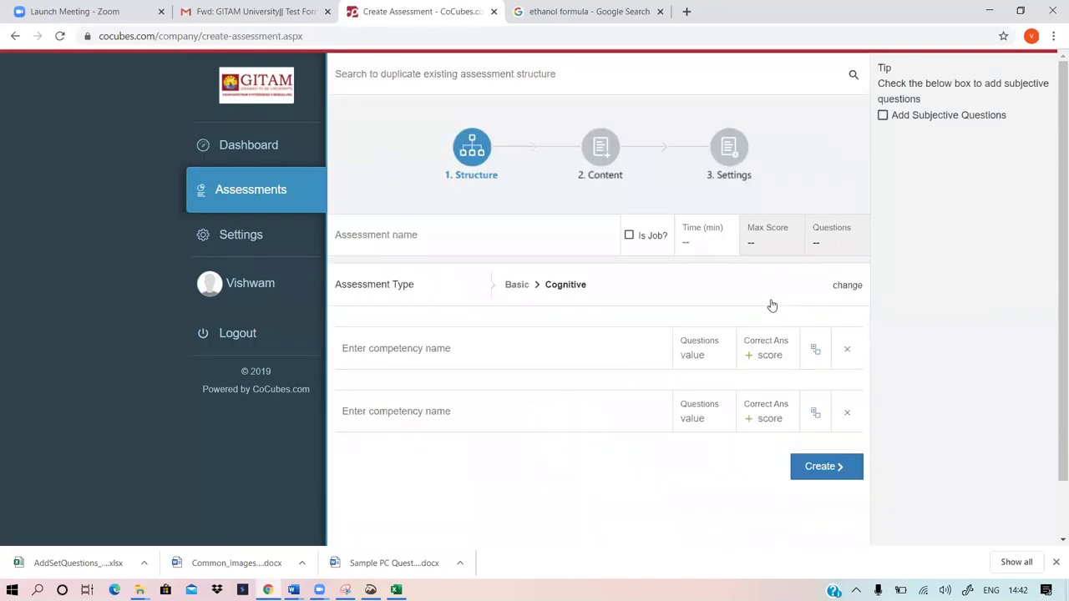
left_click(381, 349)
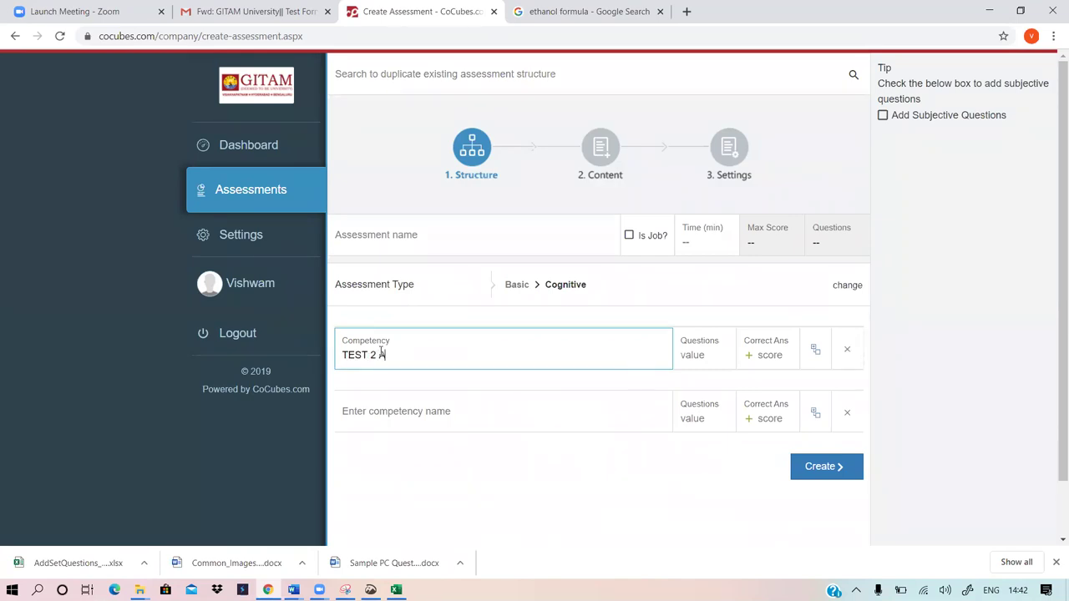
key("Tab")
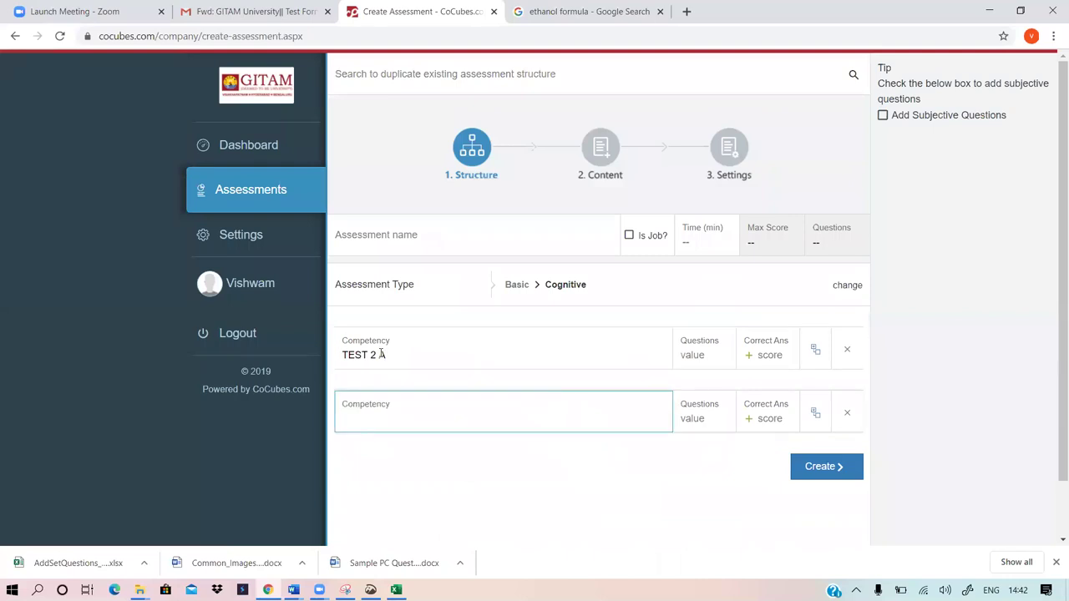
type("UNIT1.1")
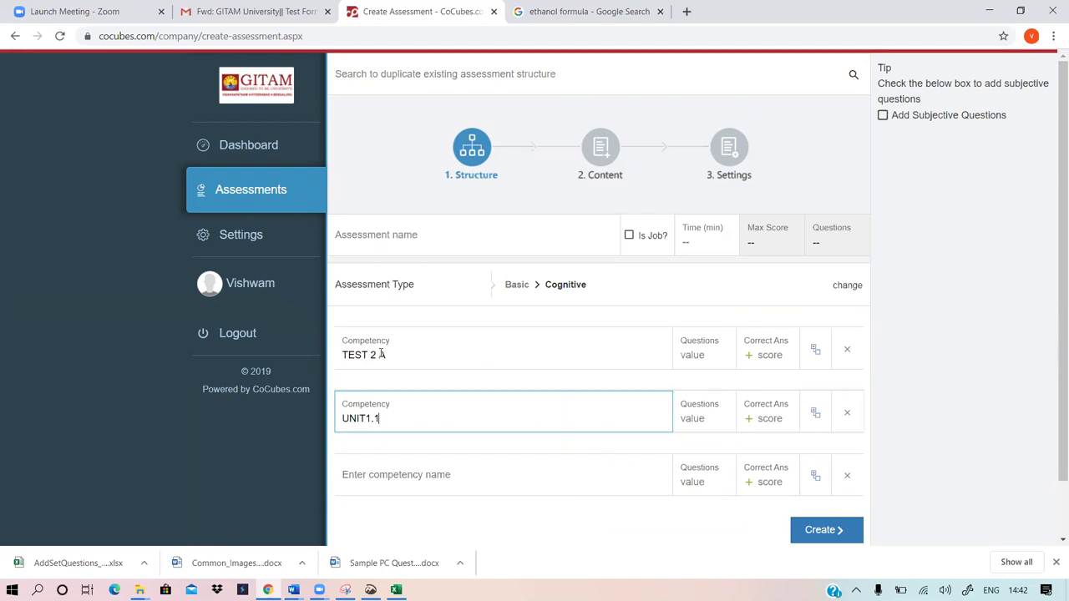
scroll(381, 354, "down", 1)
key("Tab")
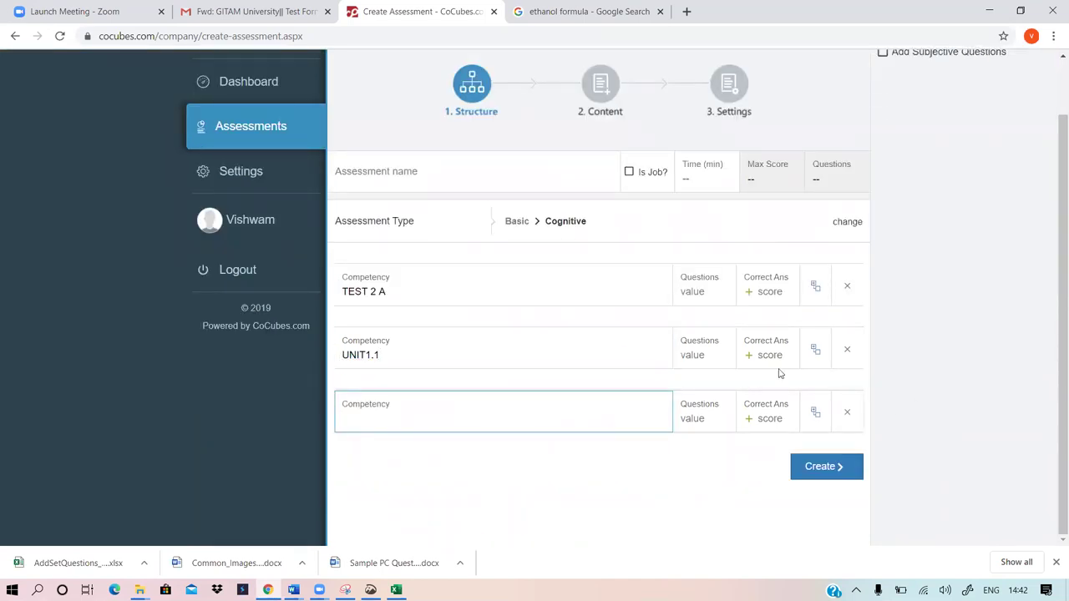
Split the UNIT1.1 competency into three question groups with 1 question in each
left_click(816, 350)
key("Tab")
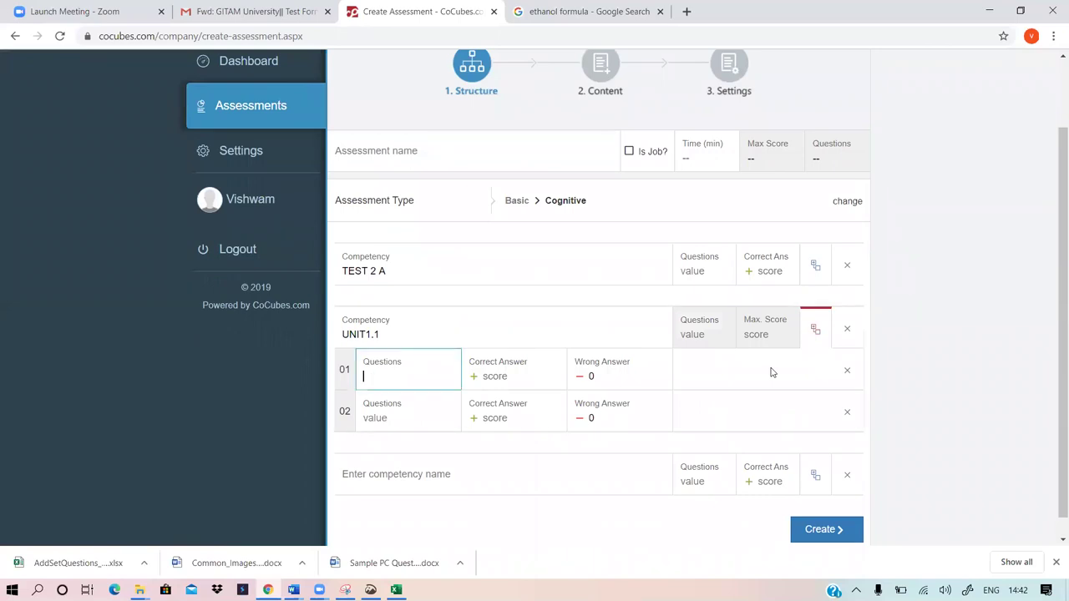
key("Tab")
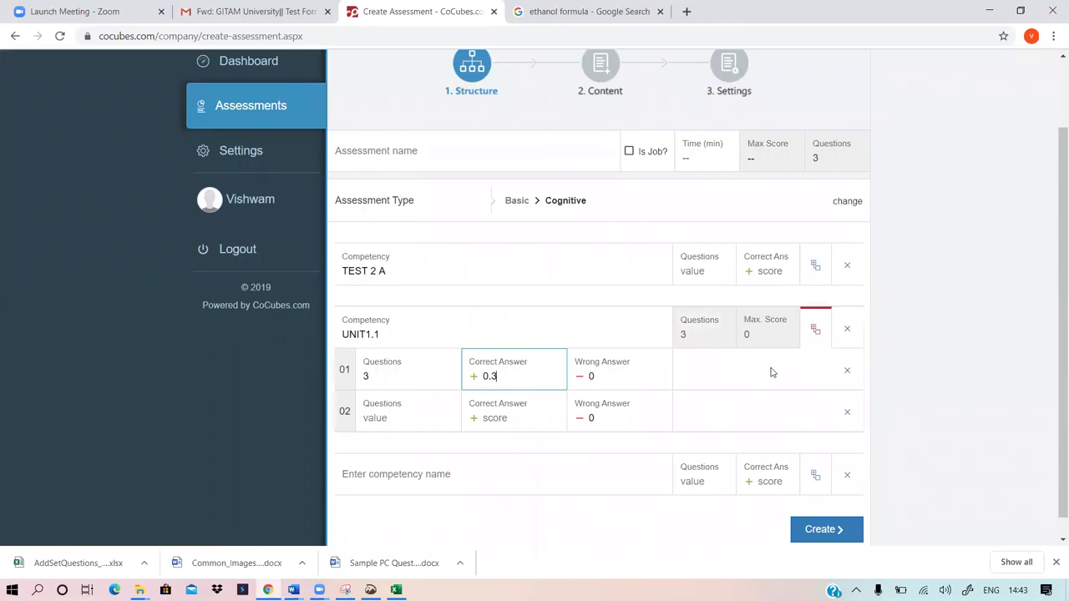
double_click(368, 375)
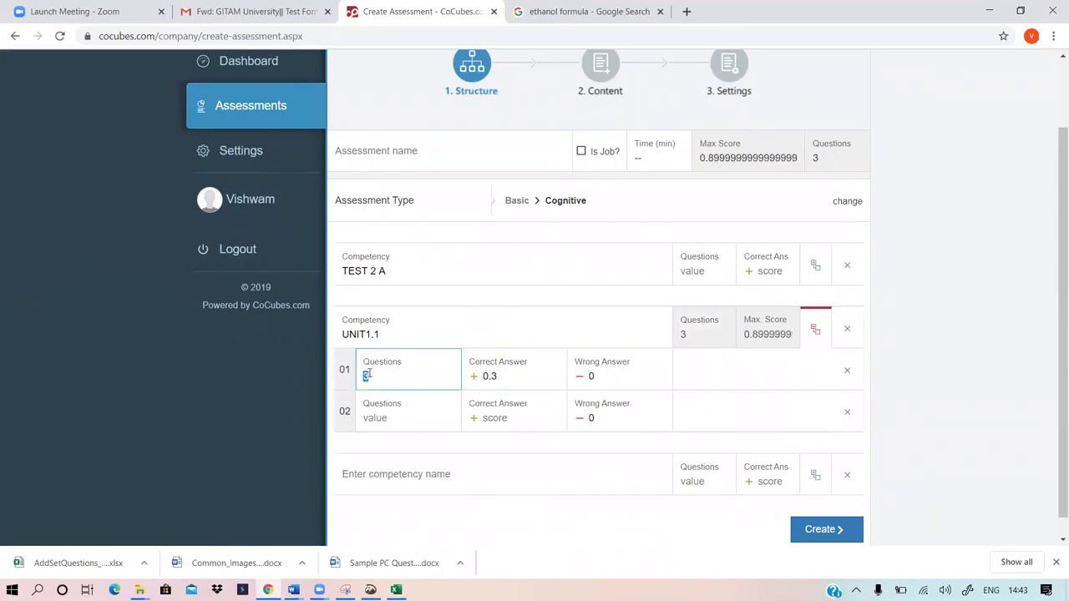
type("1")
key("Return")
type("1")
key("Return")
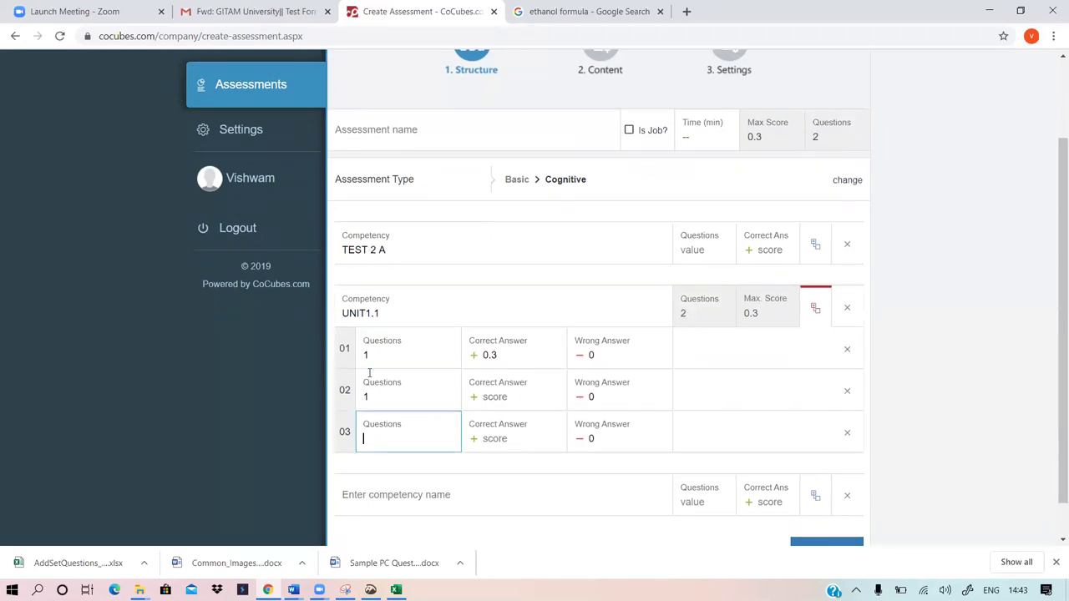
key("Return")
Set the correct-answer score of all three UNIT1.1 question groups to 0.5
key("shift+Tab")
key("shift+Tab")
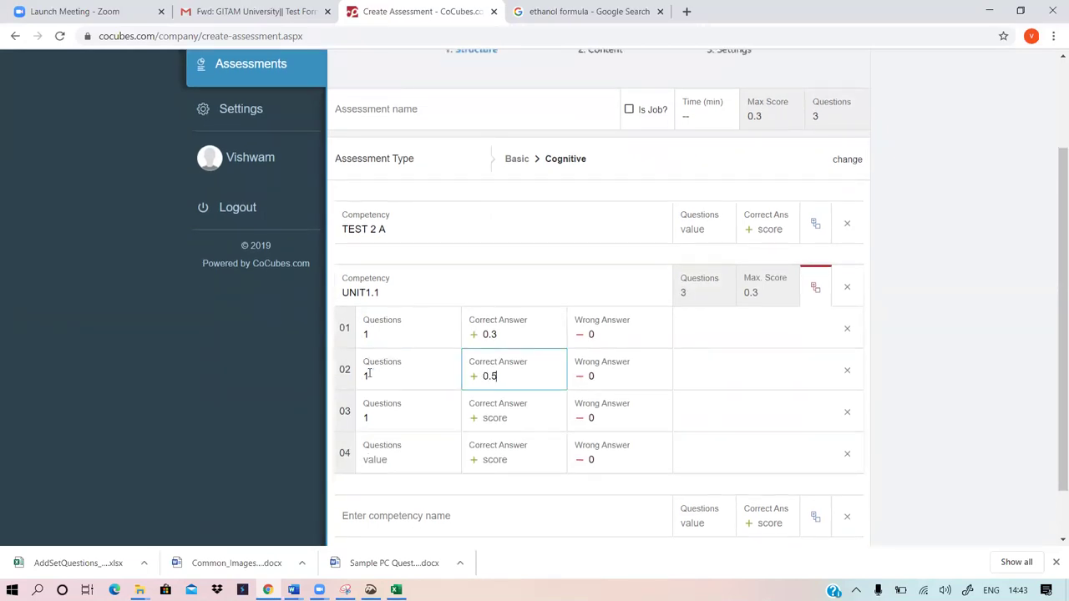
type("0.5")
key("Return")
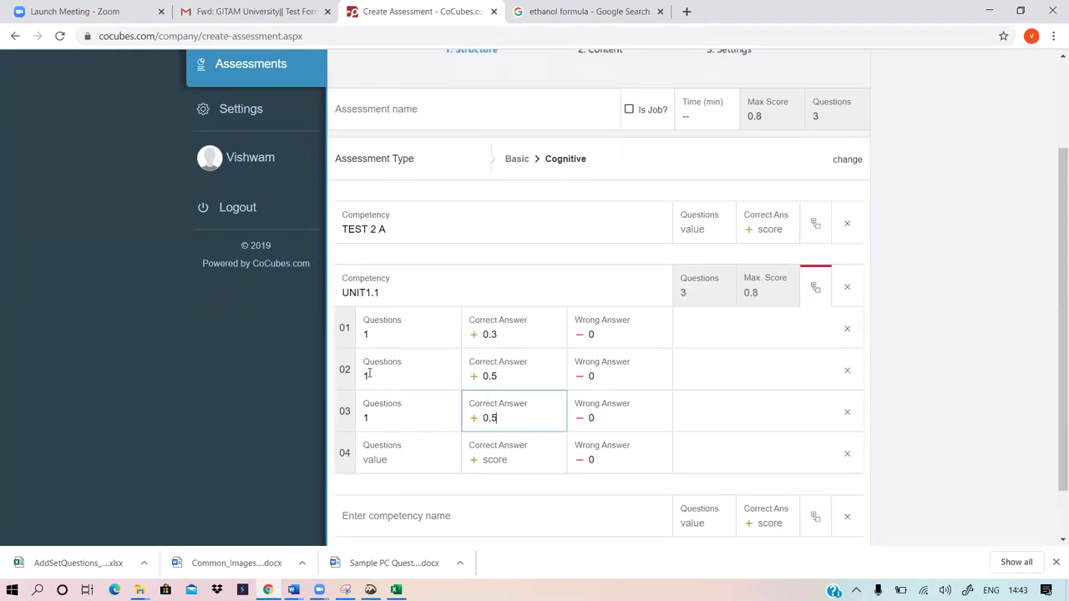
type("0.5")
key("Return")
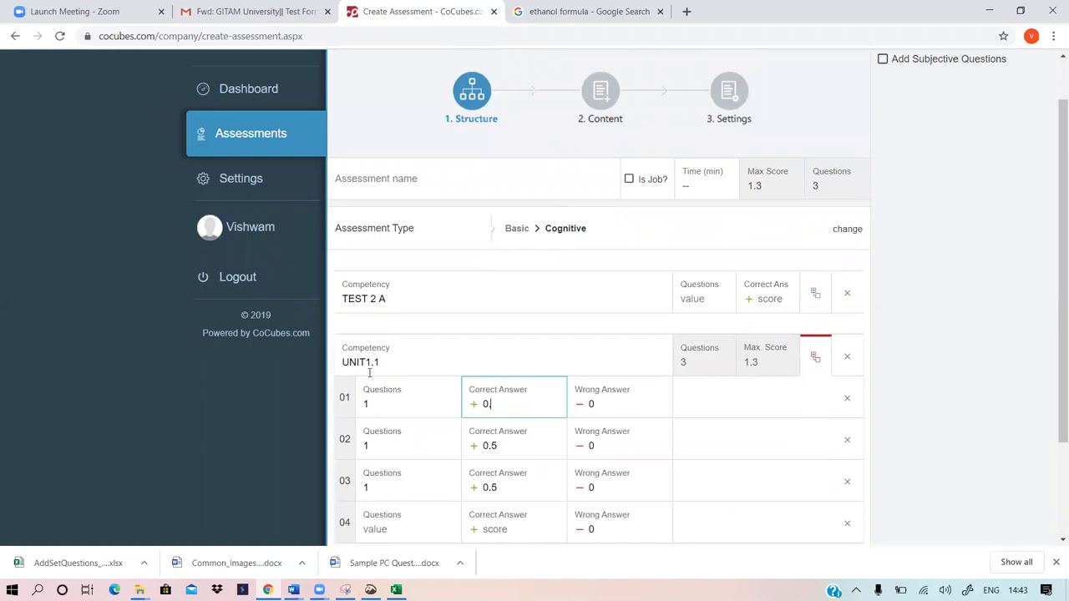
scroll(369, 374, "down", 2)
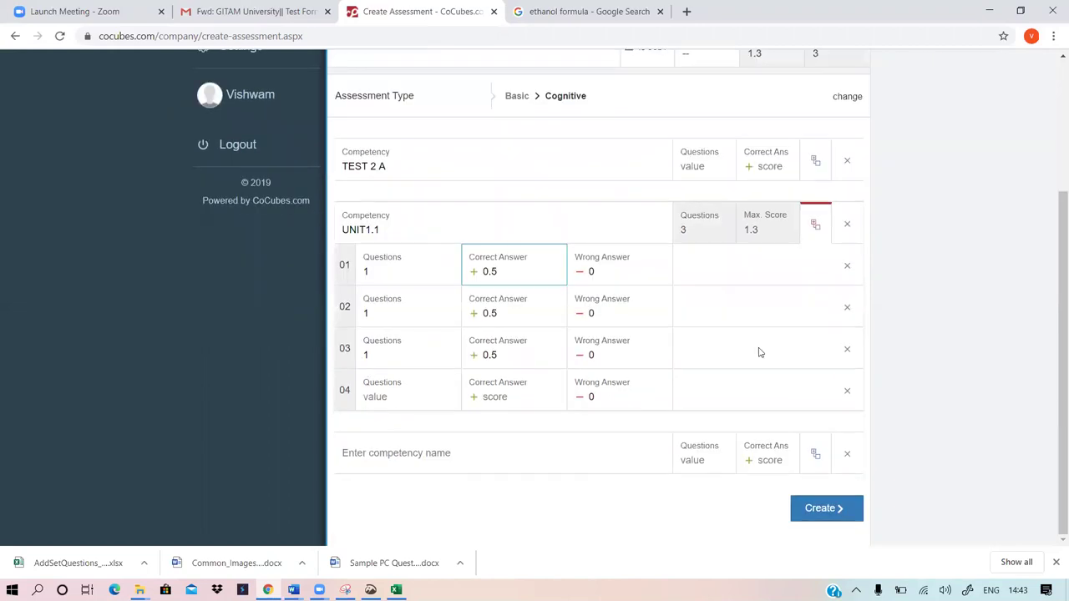
Try to create the assessment, and fill in the missing details with a time of 20 minutes and the name TEST 2A
left_click(818, 510)
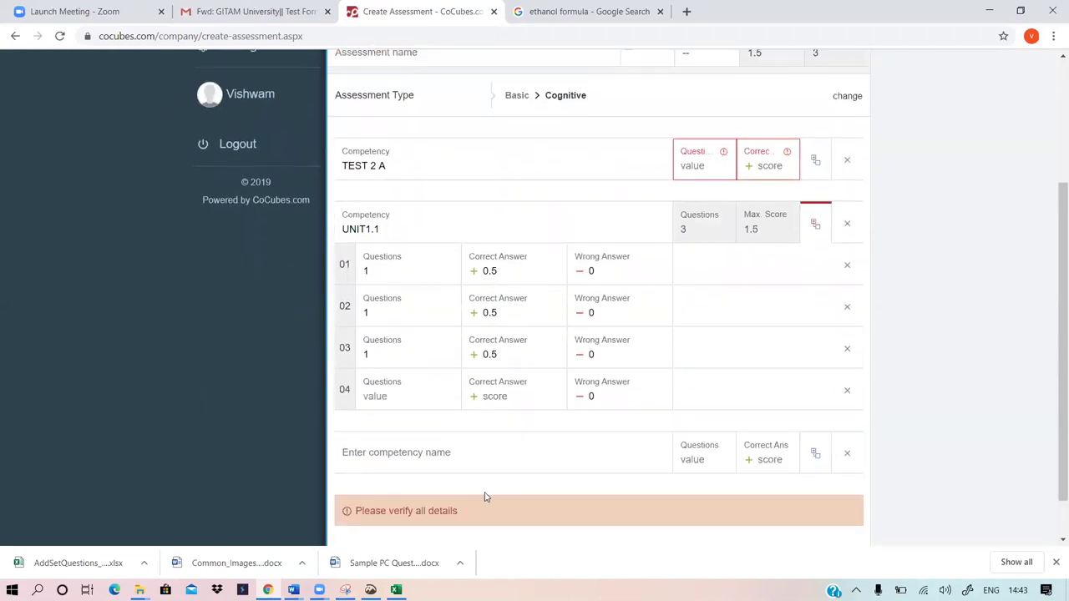
scroll(480, 504, "up", 2)
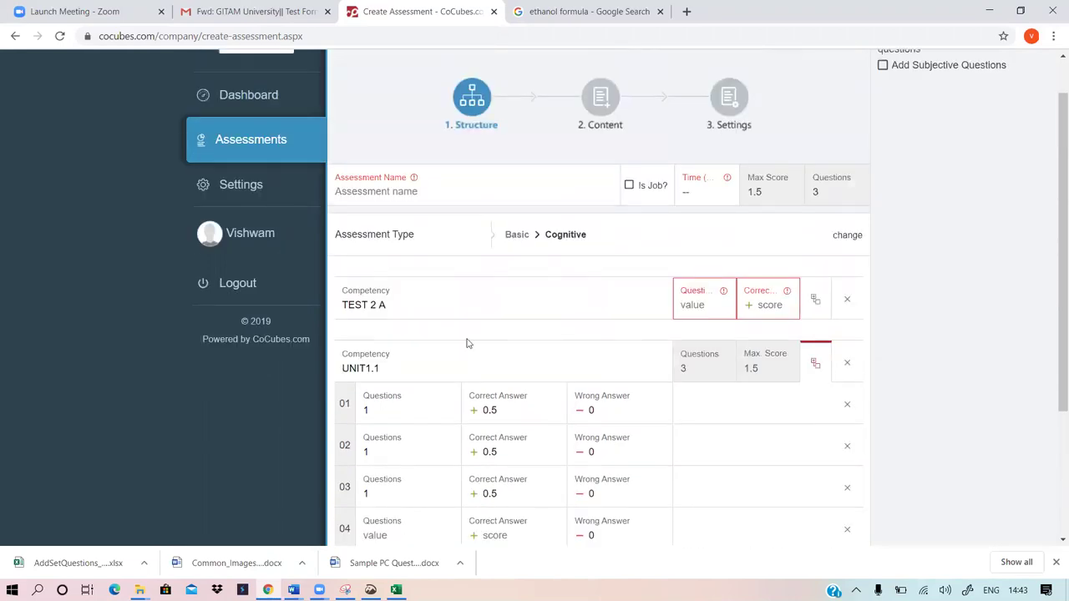
left_click(703, 192)
scroll(551, 267, "down", 1)
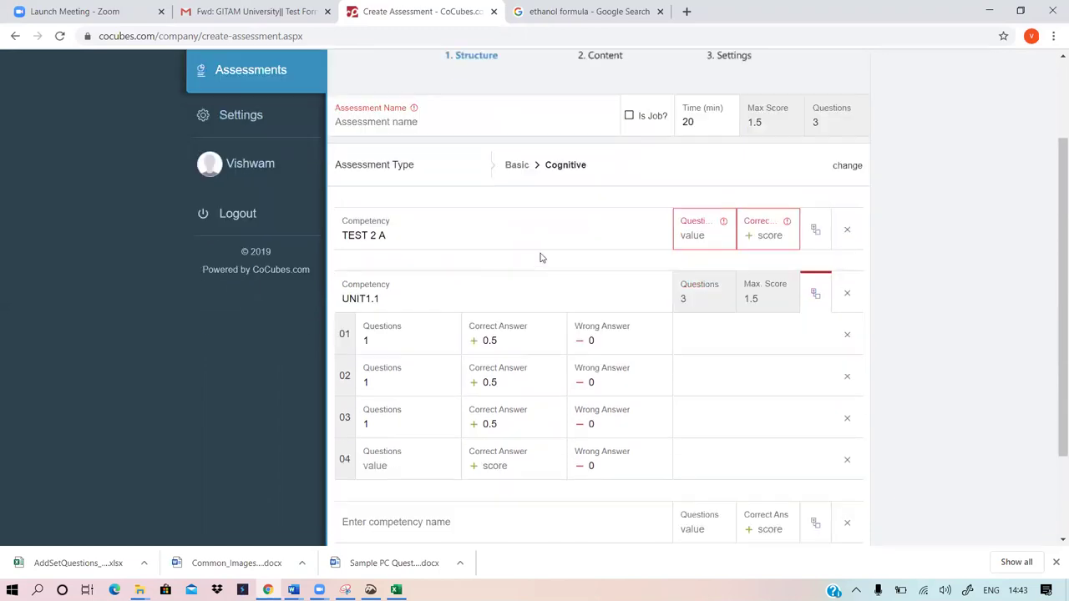
scroll(519, 238, "up", 2)
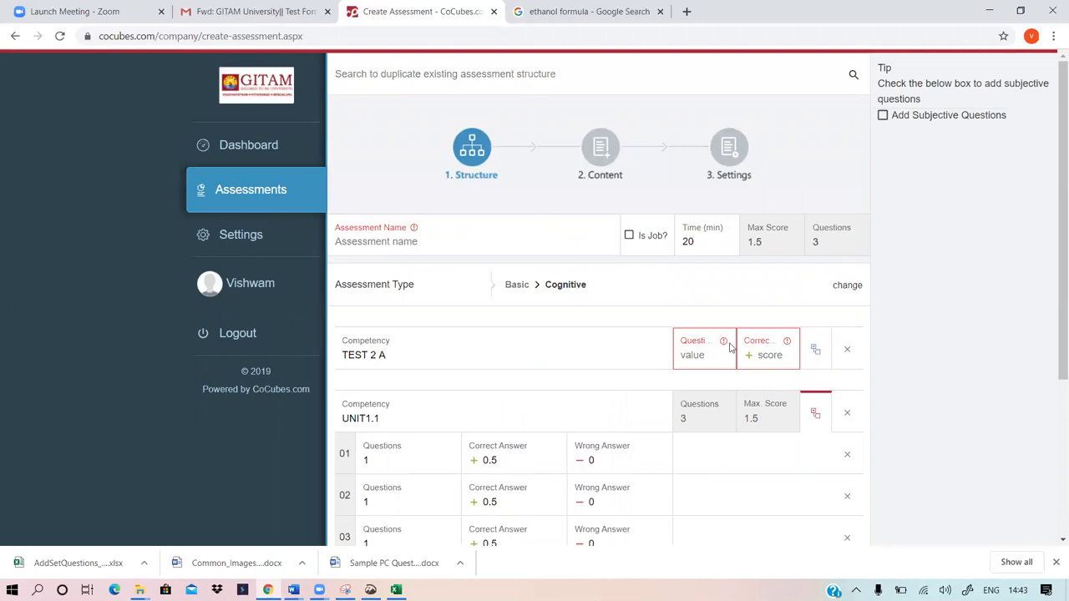
left_click(402, 244)
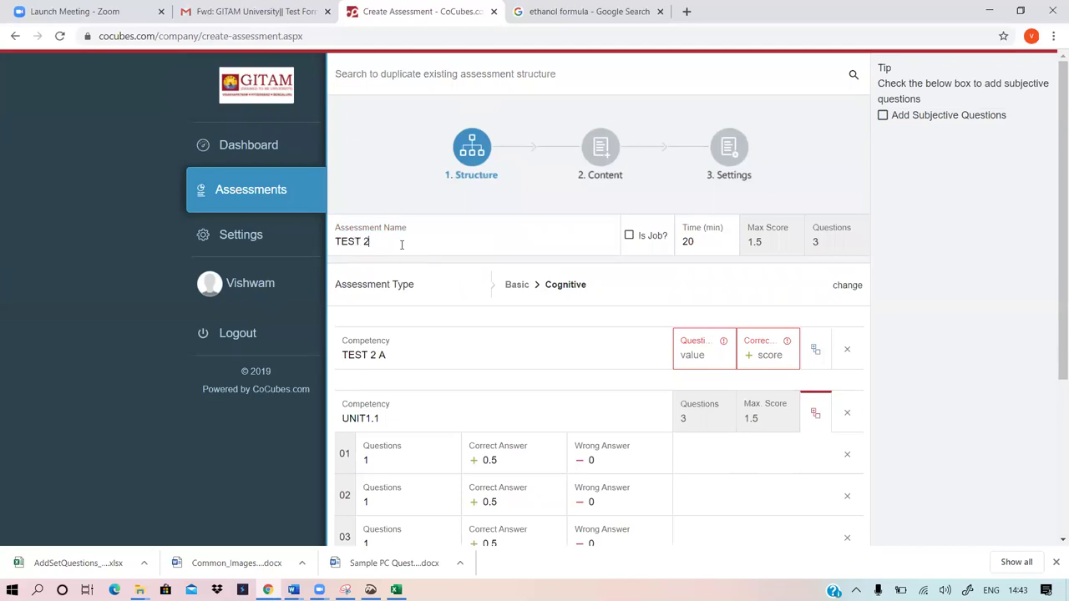
Remove the TEST 2 A competency and create the assessment structure with only UNIT1.1
left_click_drag(387, 355, 329, 370)
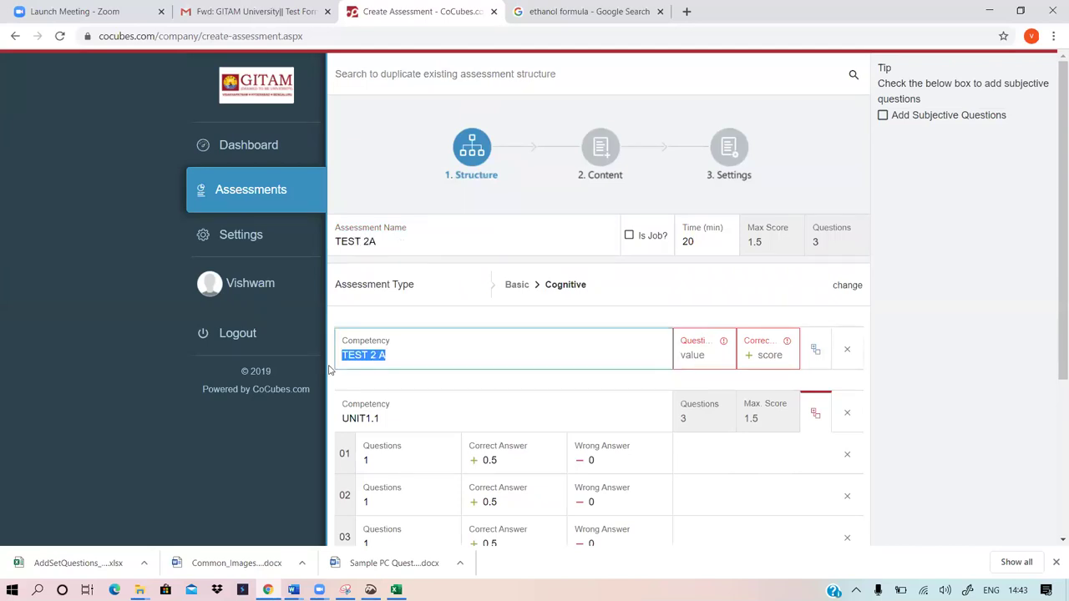
key("BackSpace")
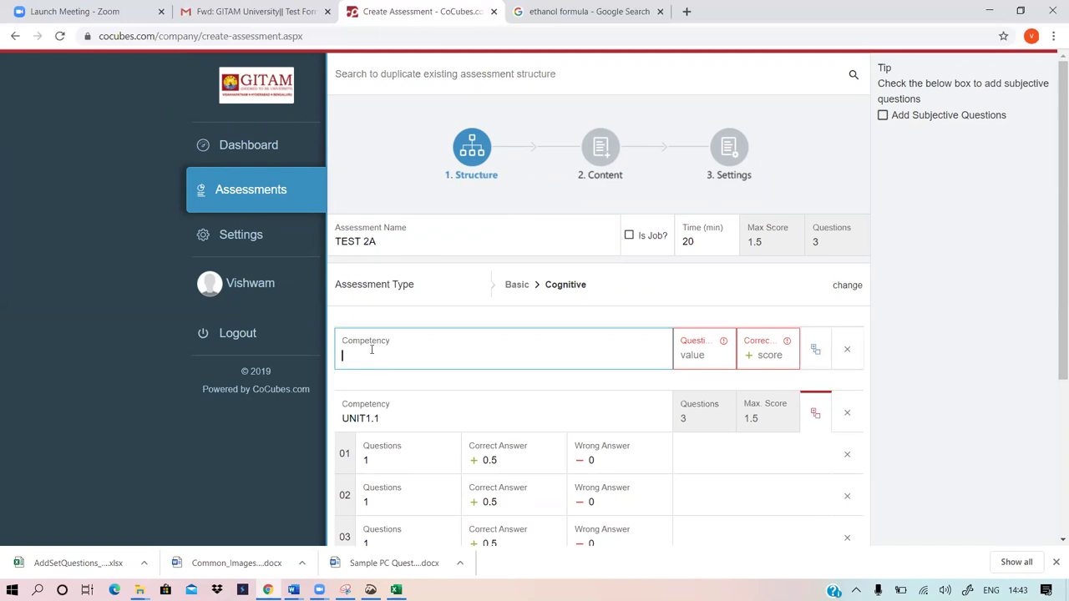
left_click(845, 352)
scroll(842, 353, "down", 3)
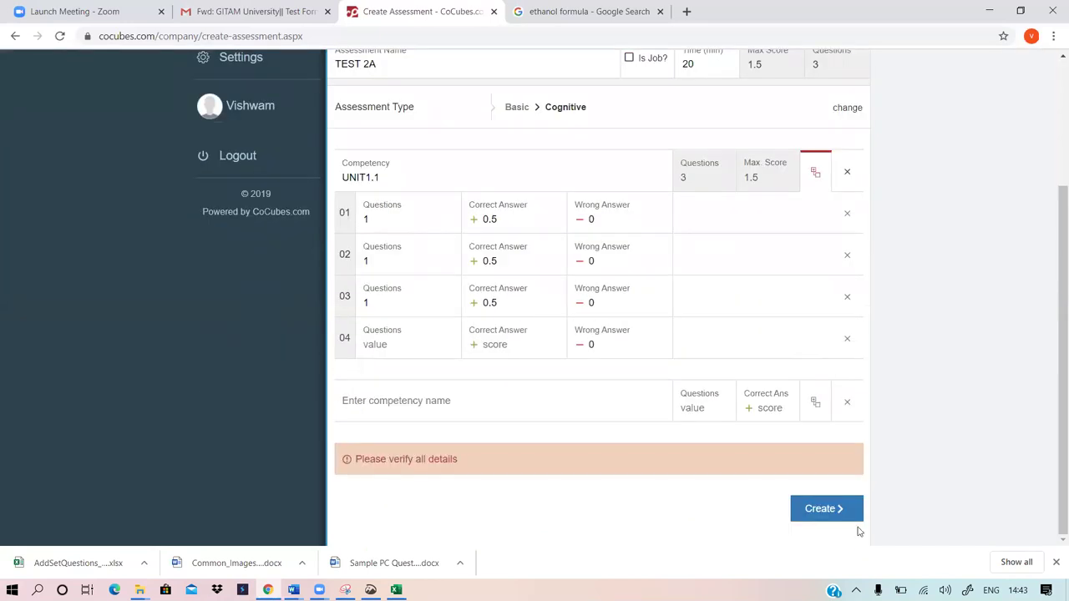
left_click(827, 511)
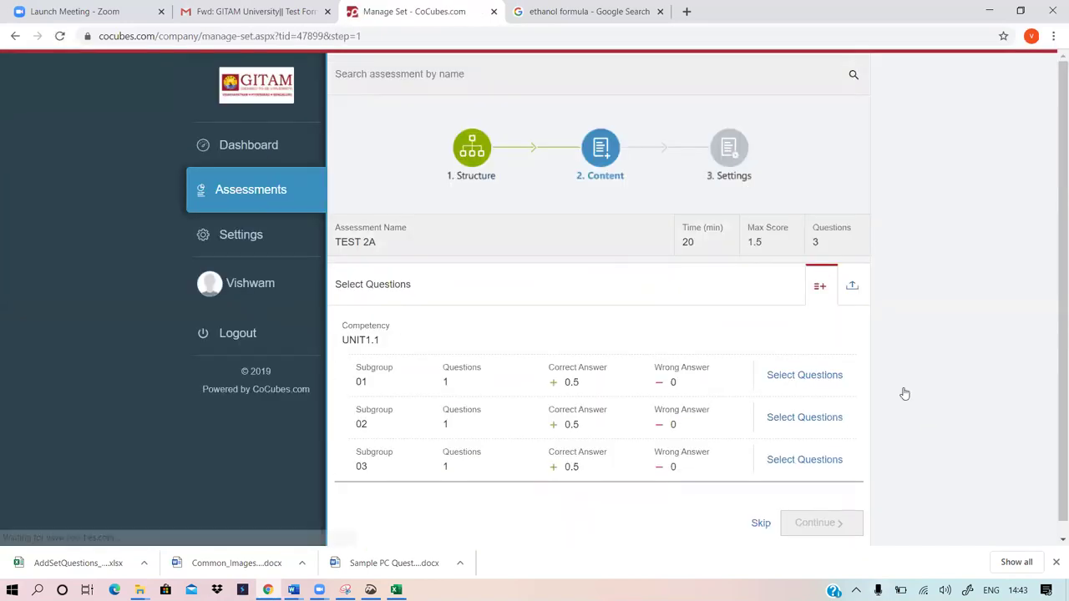
Download the bulk upload question template for TEST 2A and open it in Excel with editing enabled
left_click(851, 289)
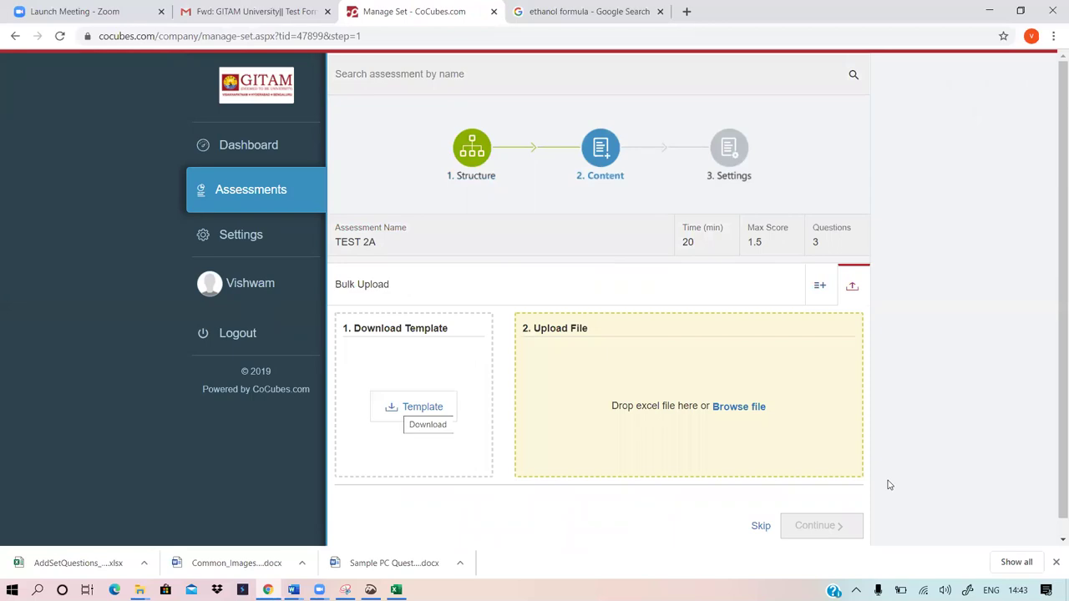
key("Return")
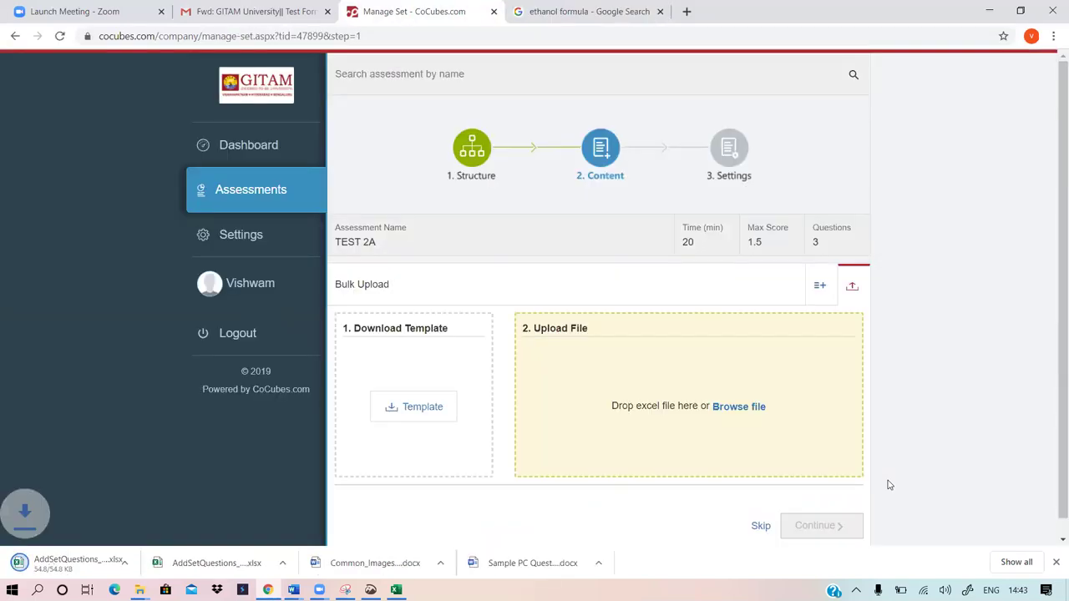
left_click(80, 568)
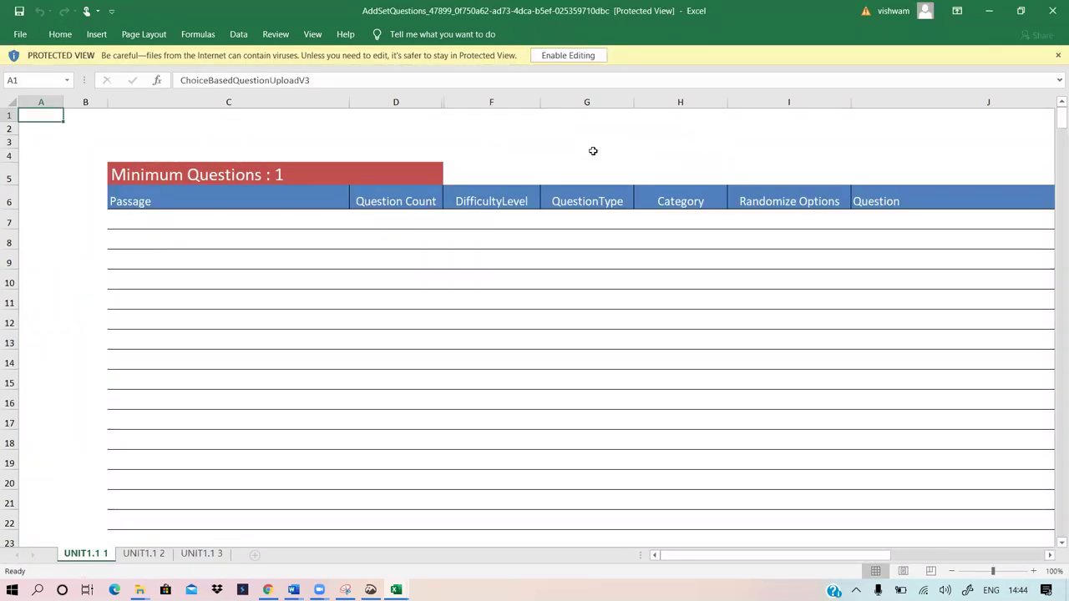
left_click(588, 55)
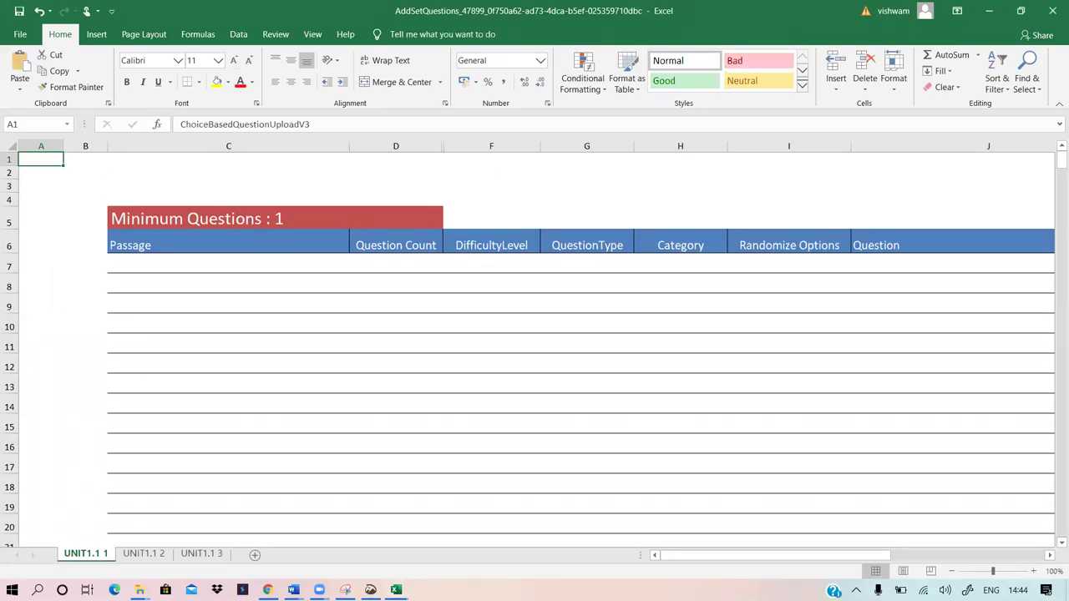
In the test2 workbook, copy the equation of continuity question, cells F7:P7 of sheet Unit 1.1 3
mouse_move(397, 585)
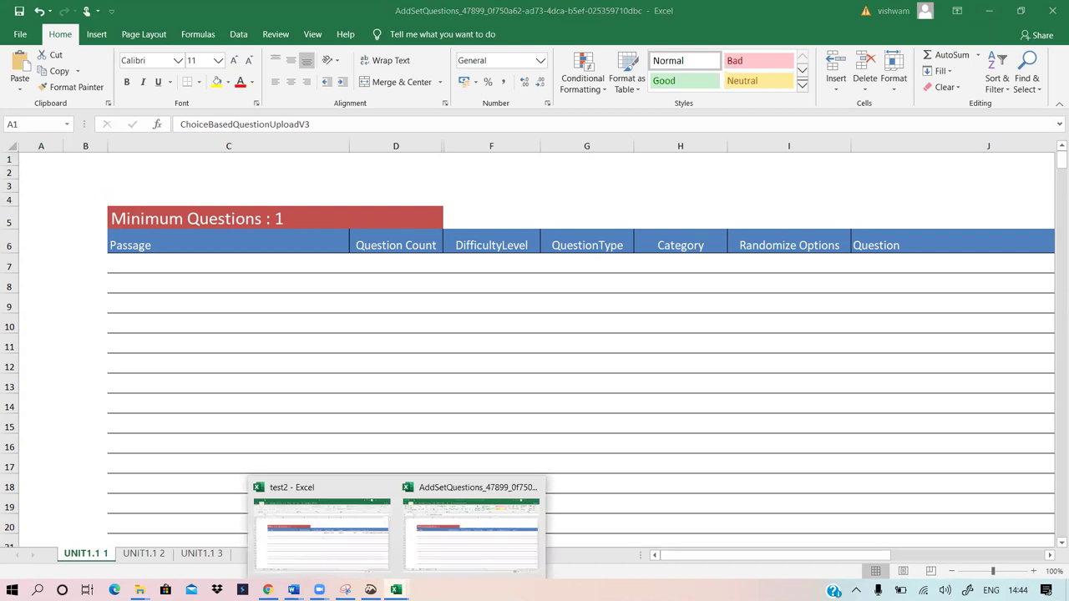
left_click(337, 524)
left_click_drag(482, 269, 860, 267)
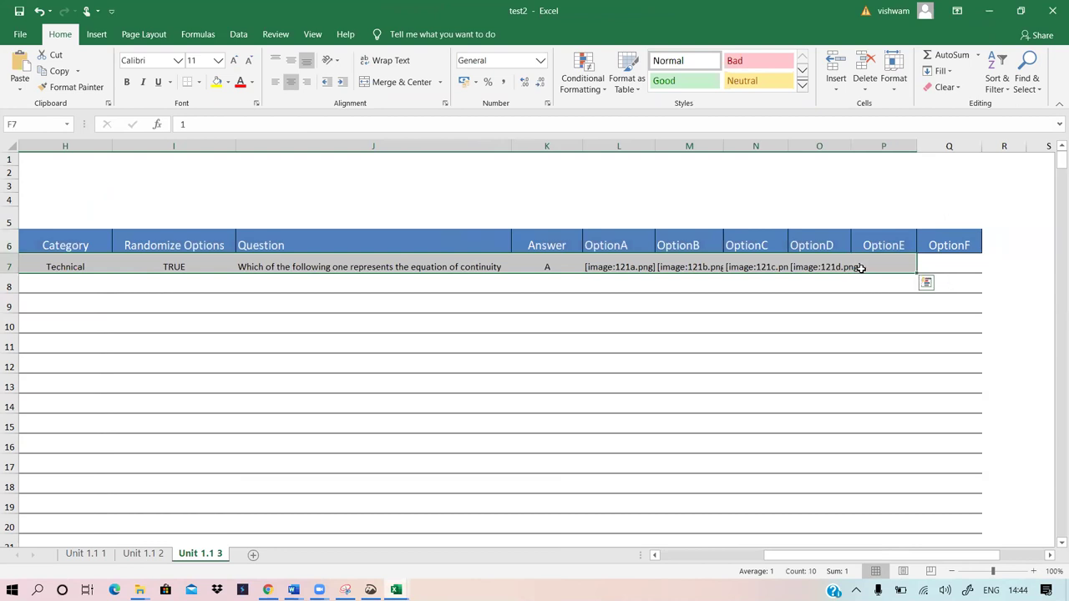
right_click(790, 266)
left_click(832, 290)
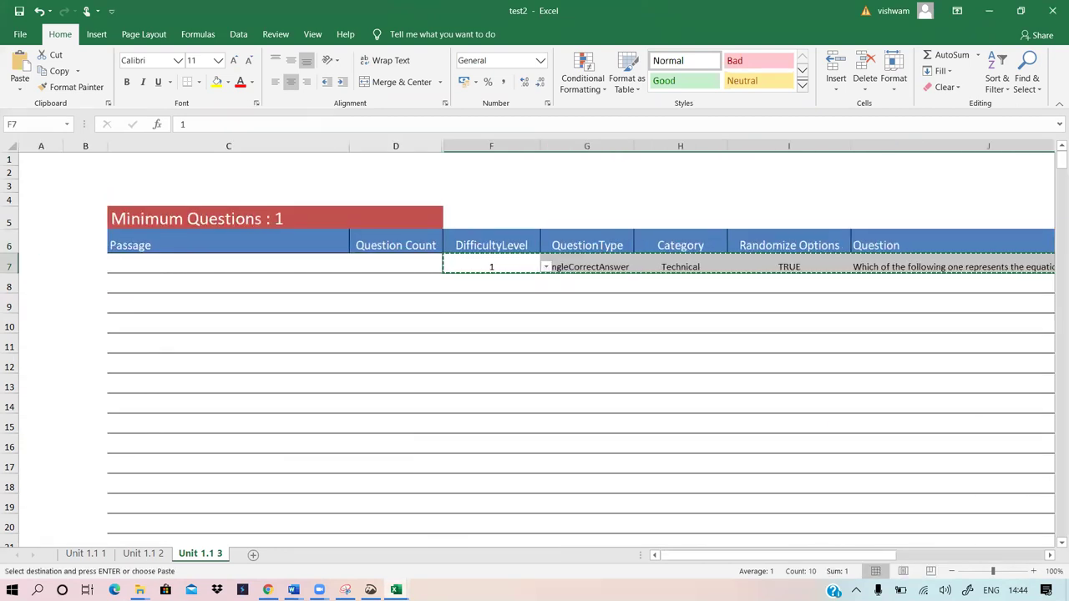
Paste the copied question as values at cell F7 of sheet UNIT1.1 1 in the downloaded AddSetQuestions template
mouse_move(396, 589)
left_click(419, 544)
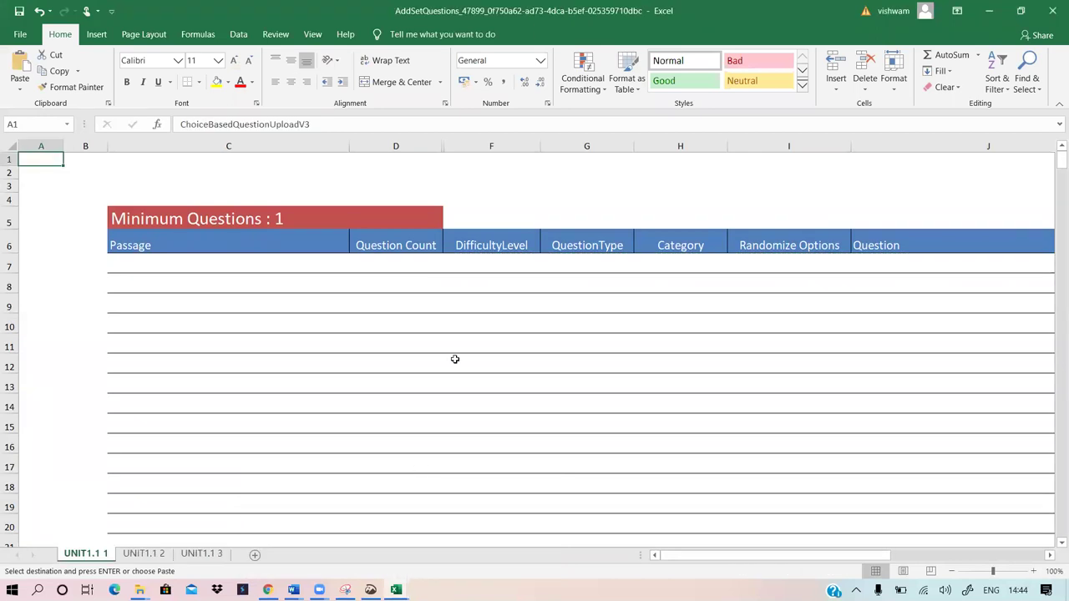
left_click(499, 264)
right_click(500, 267)
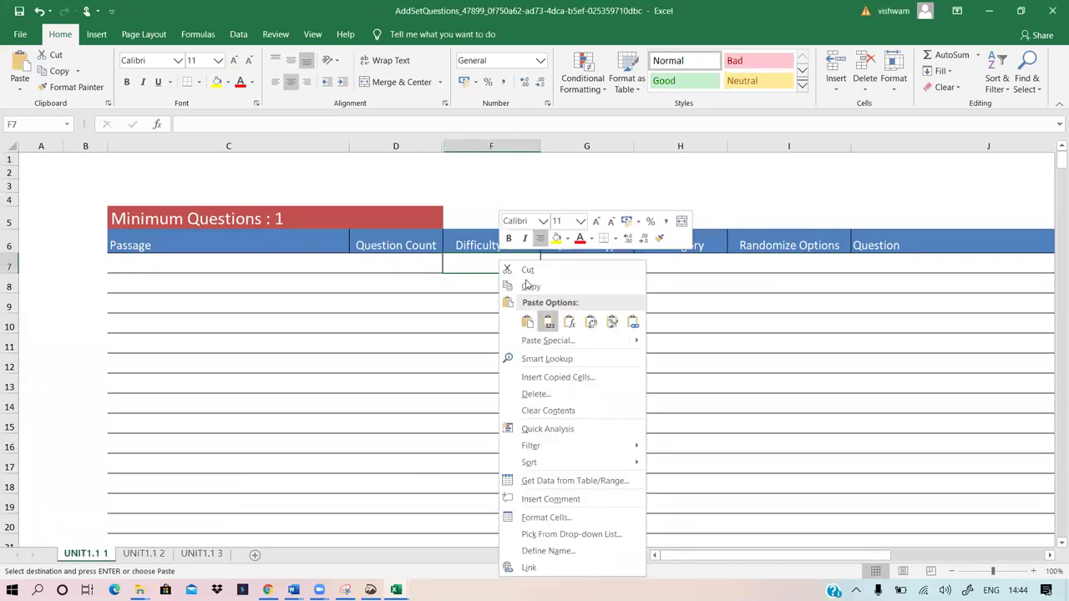
left_click(540, 322)
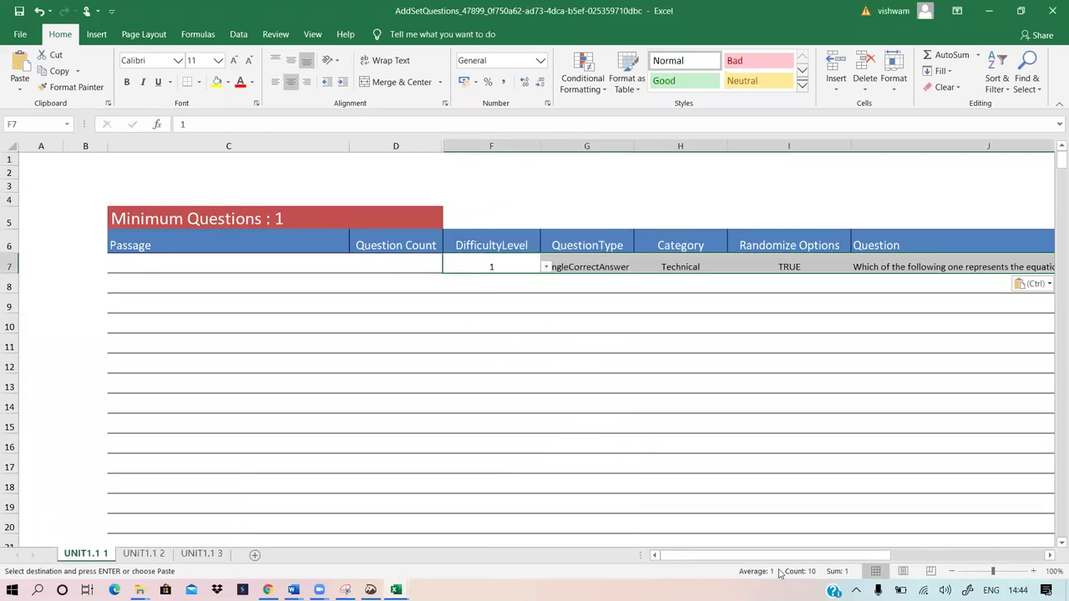
left_click_drag(780, 556, 857, 555)
Show the template's UNIT1.1 2 sheet, and copy the charge and force question, cells F7:O7 of sheet Unit 1.1 2, from the test2 workbook
left_click(143, 554)
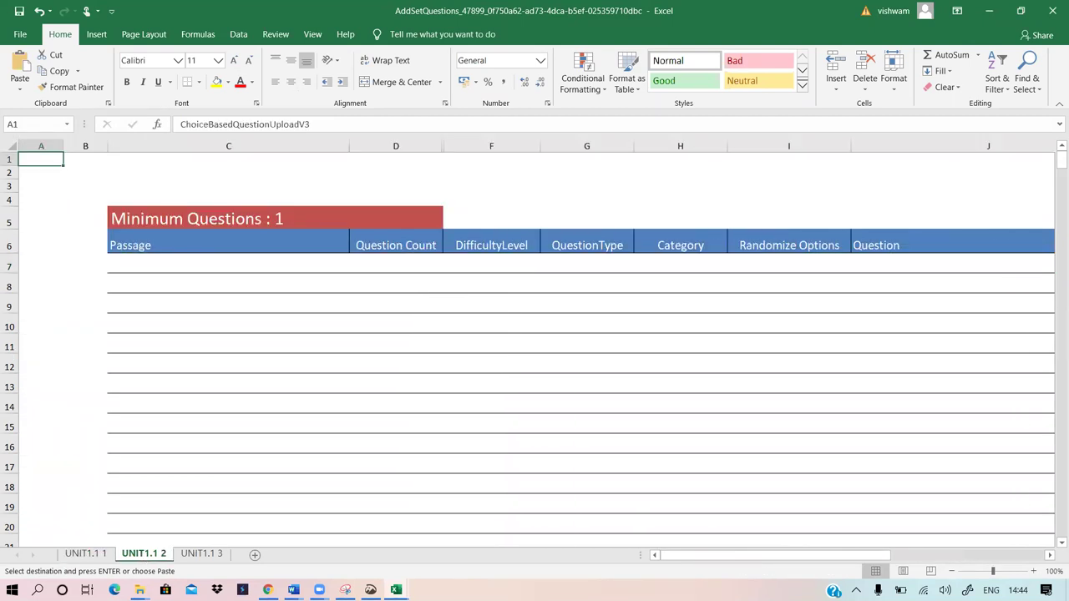
mouse_move(396, 589)
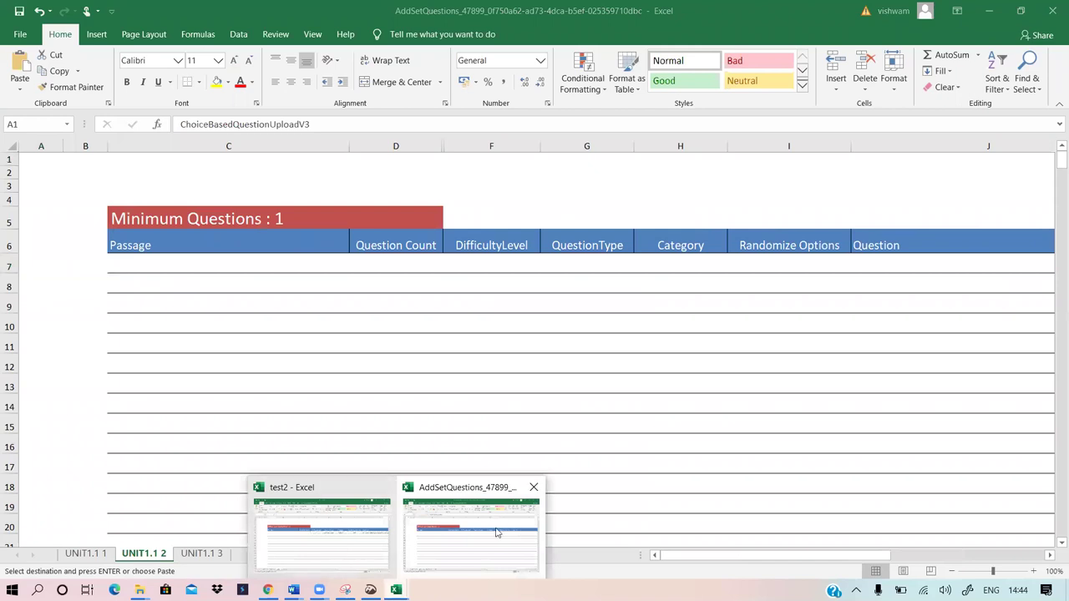
left_click(349, 535)
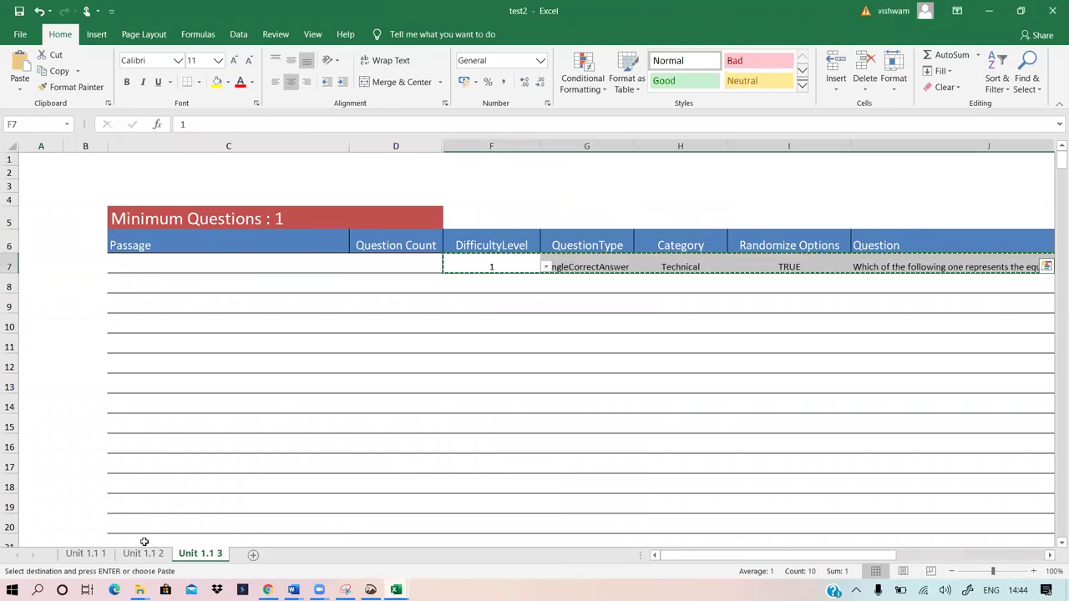
scroll(484, 233, "up", 5)
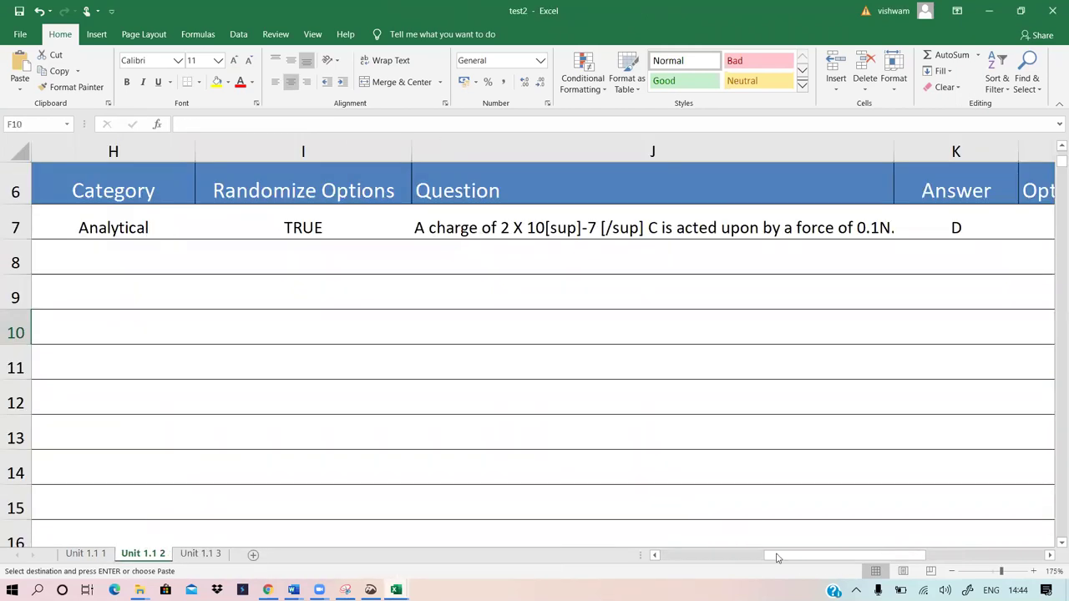
scroll(776, 553, "down", 2)
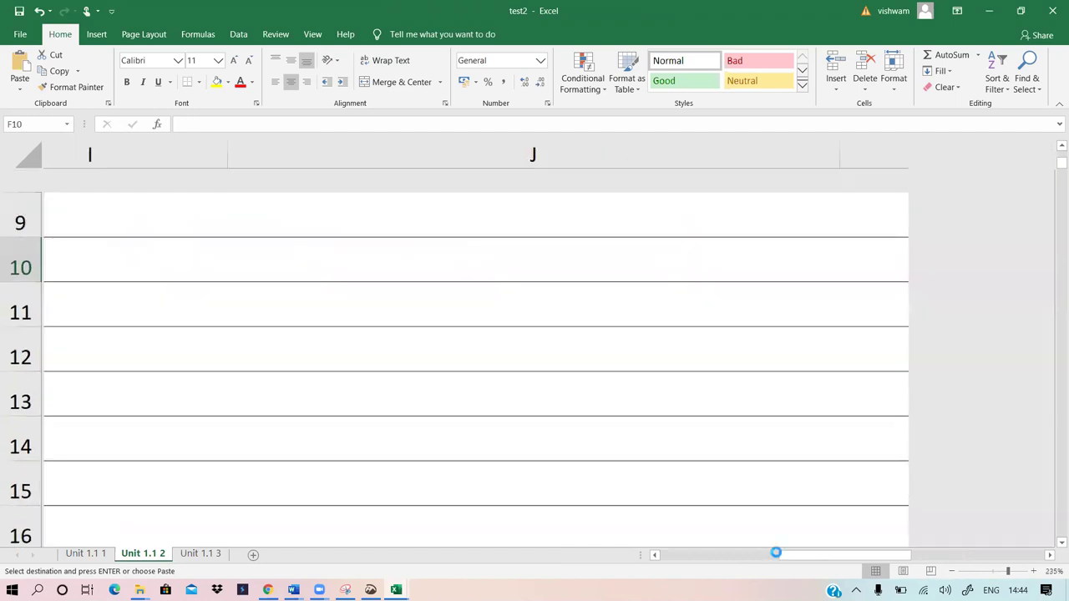
scroll(775, 555, "down", 3)
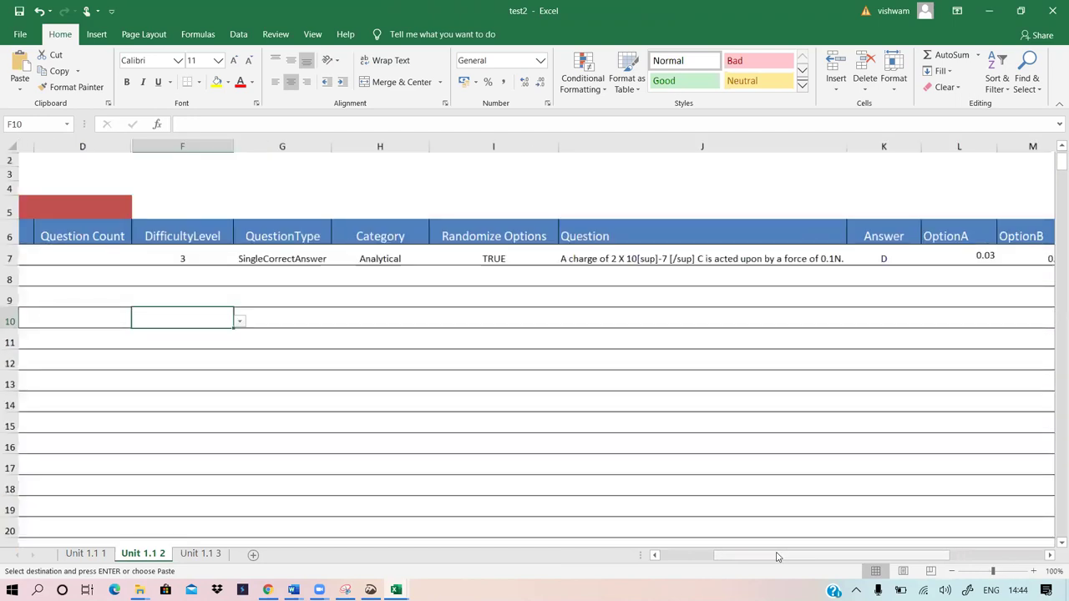
scroll(501, 309, "left", 3)
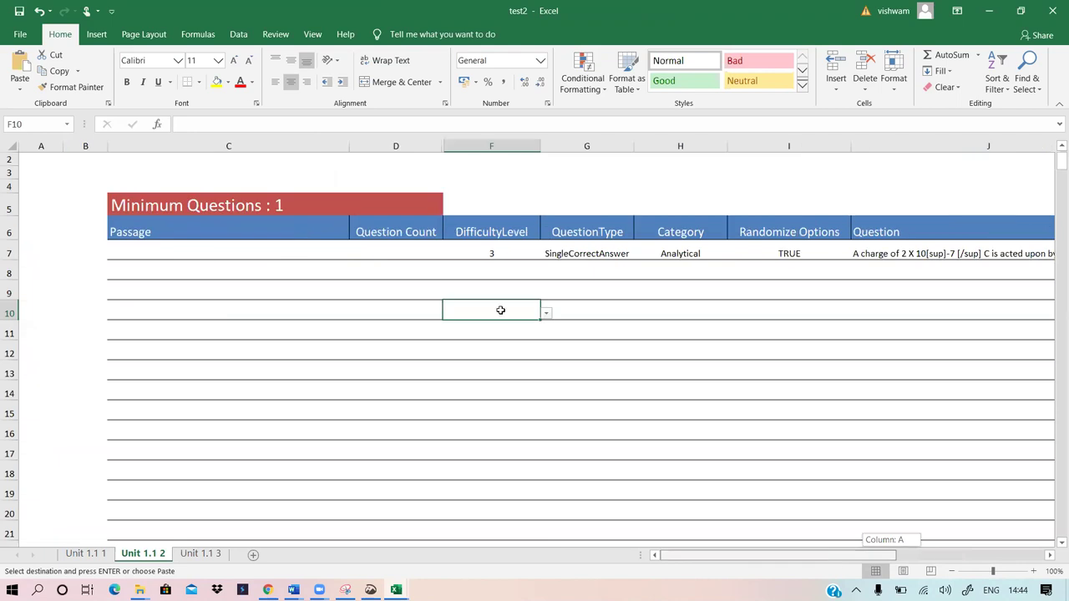
left_click_drag(471, 253, 800, 254)
right_click(800, 256)
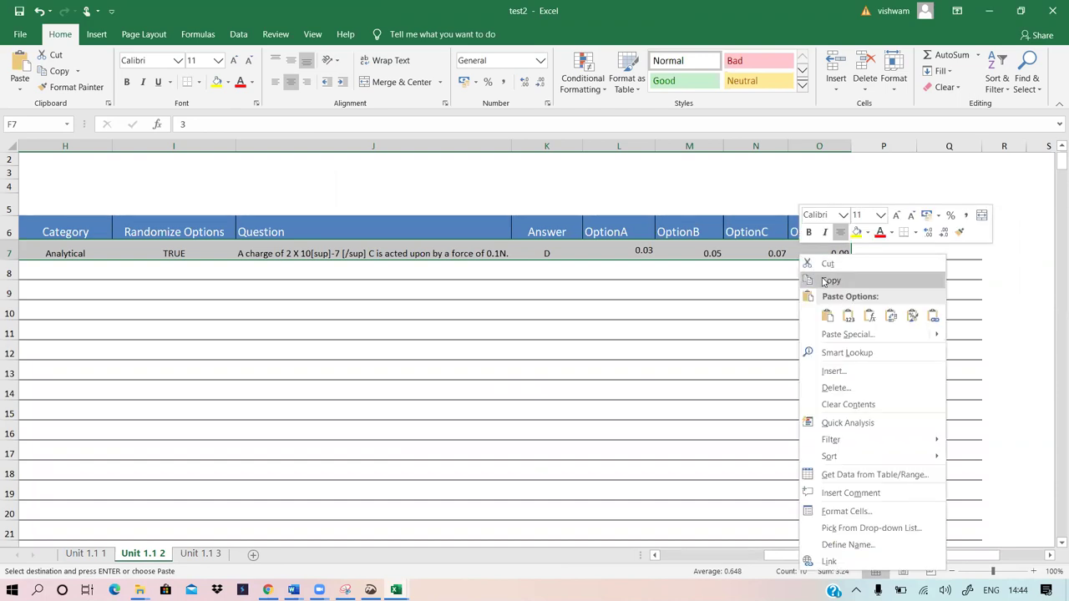
left_click(827, 279)
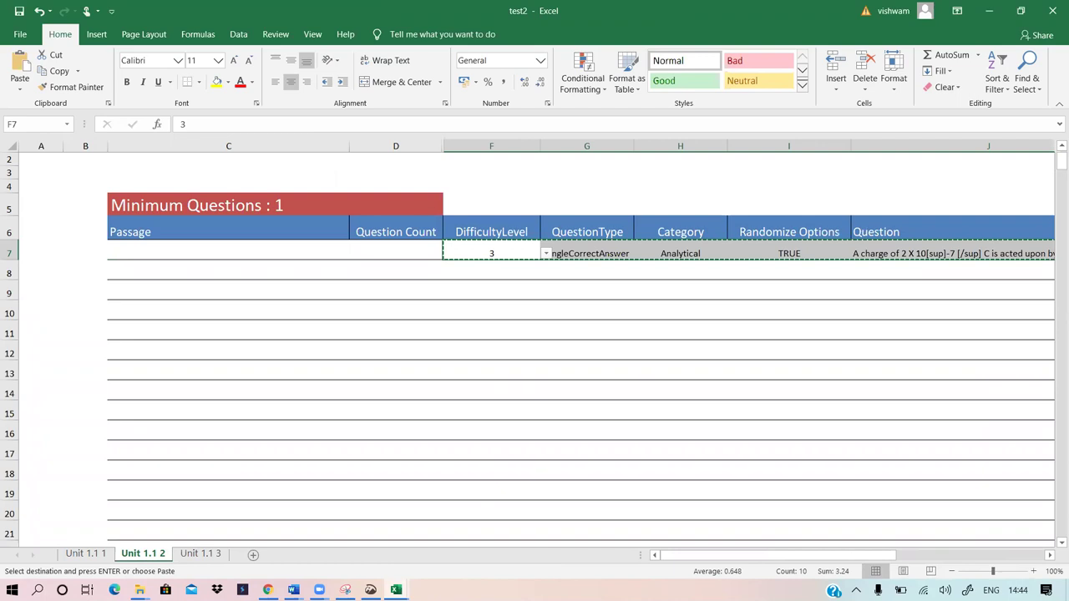
Paste the charge and force question as values at cell F7 of the template's UNIT1.1 2 sheet
mouse_move(396, 589)
left_click(470, 539)
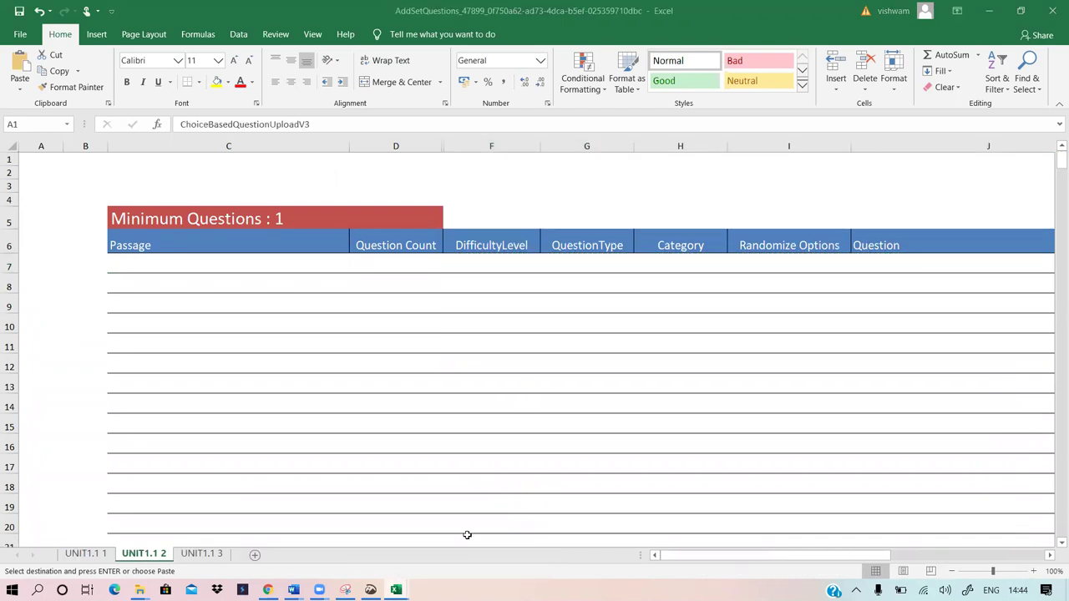
left_click(491, 267)
right_click(491, 267)
left_click(542, 322)
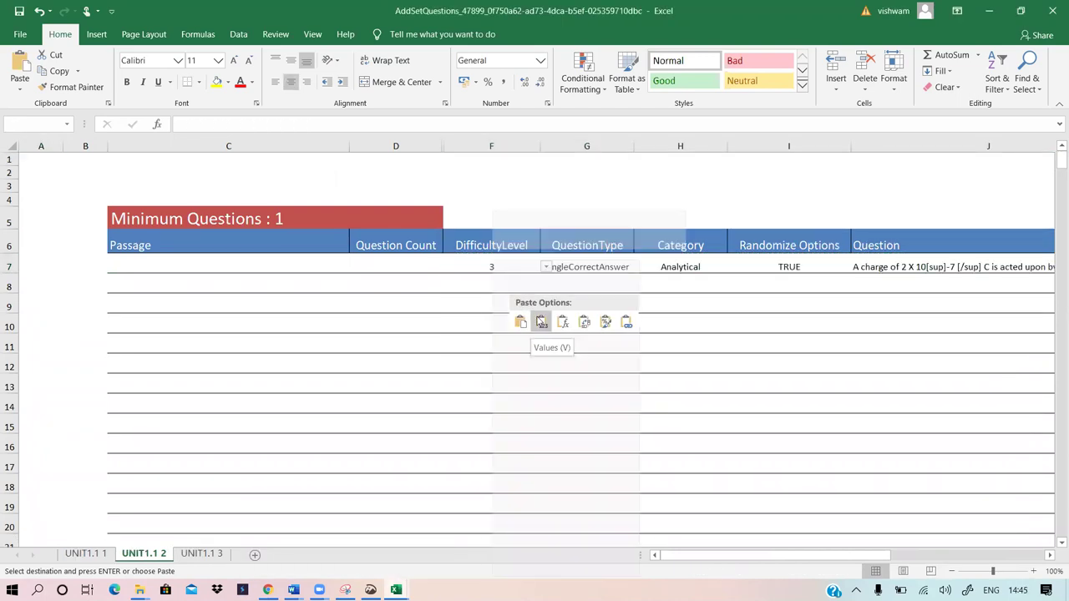
Show the template's UNIT1.1 3 sheet, and copy the ultrasonic wavelength question in row 7 of sheet Unit 1.1 1 from the test2 workbook
left_click(202, 554)
mouse_move(396, 589)
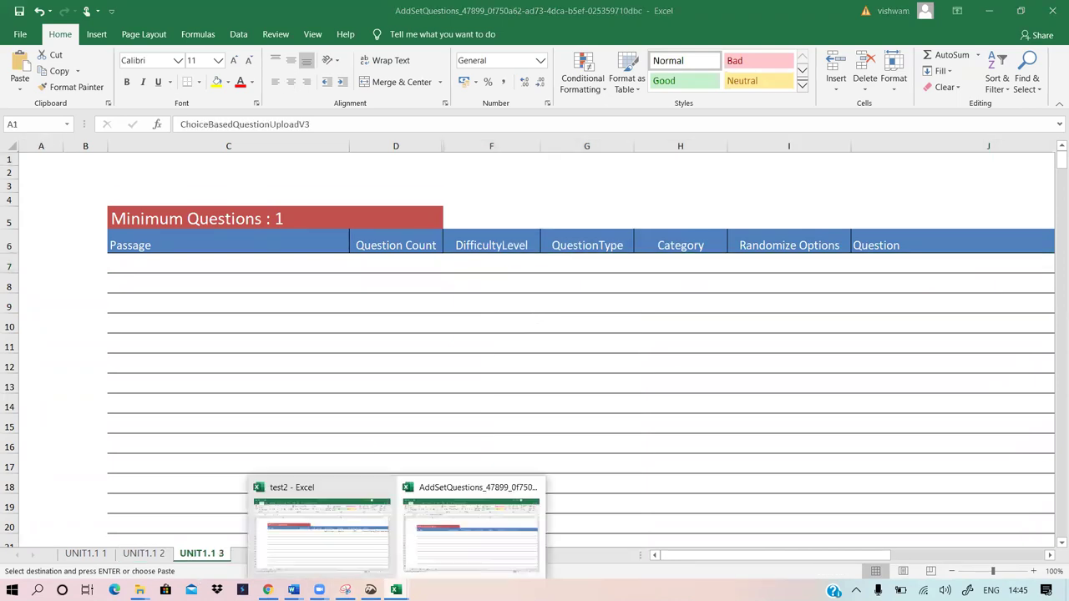
left_click(359, 549)
left_click(211, 555)
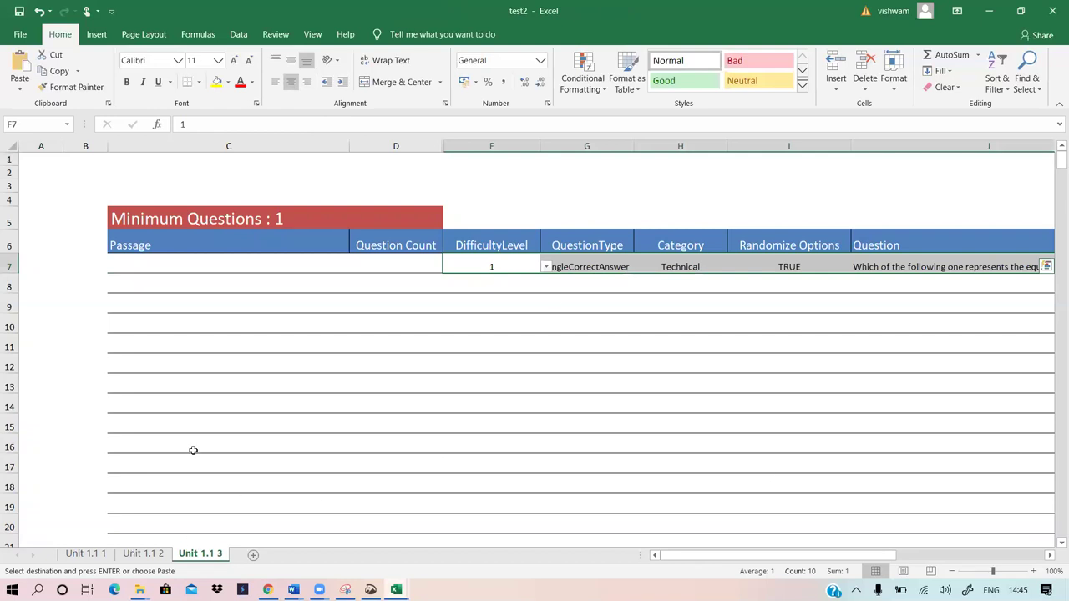
left_click(193, 450)
left_click(144, 554)
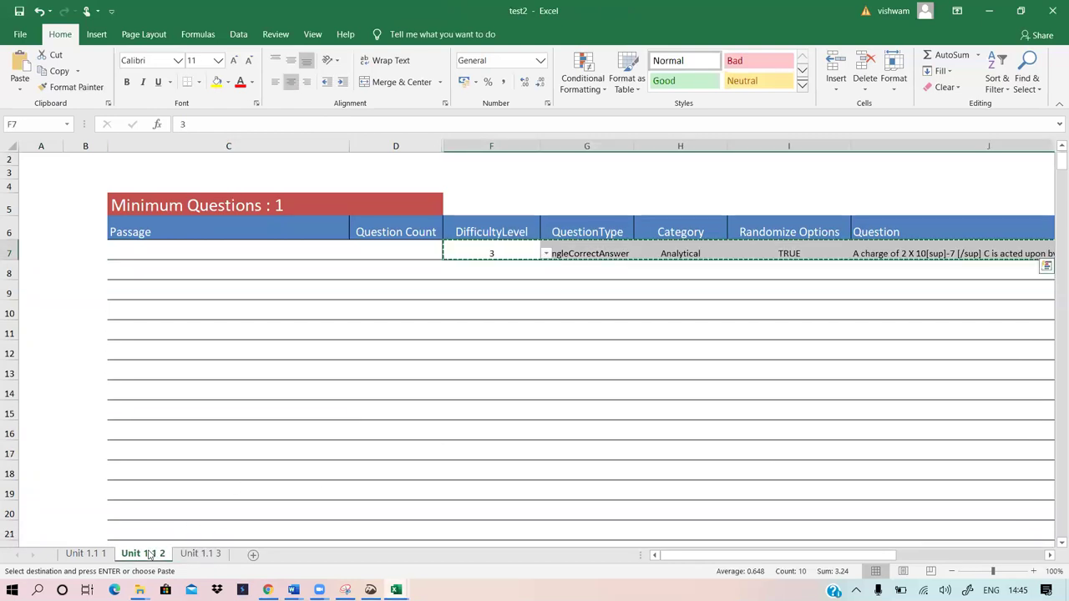
left_click(86, 557)
left_click_drag(156, 268, 846, 269)
right_click(846, 269)
left_click(885, 285)
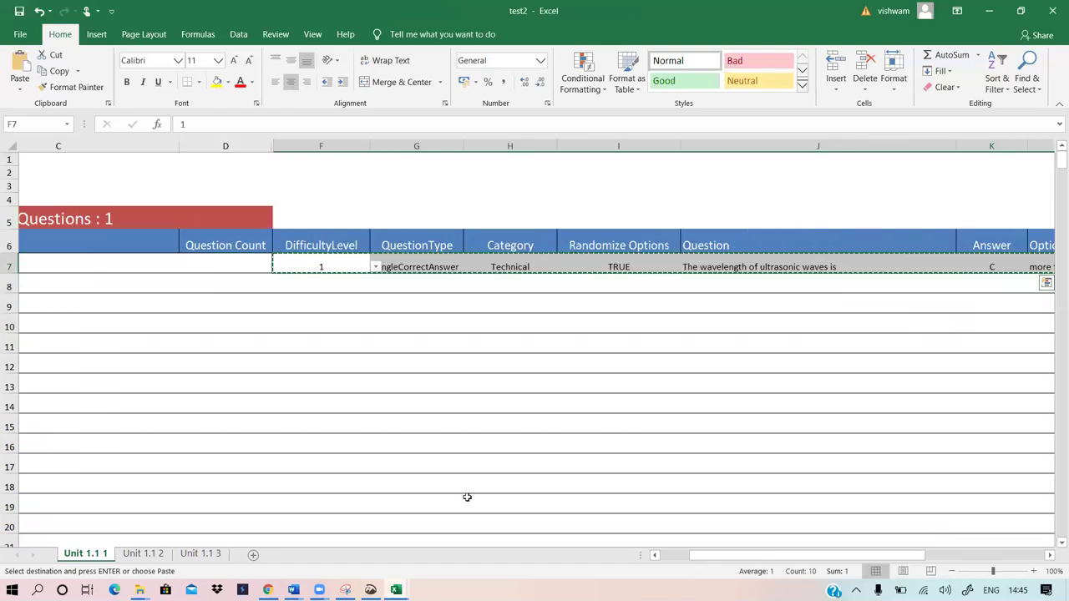
mouse_move(396, 590)
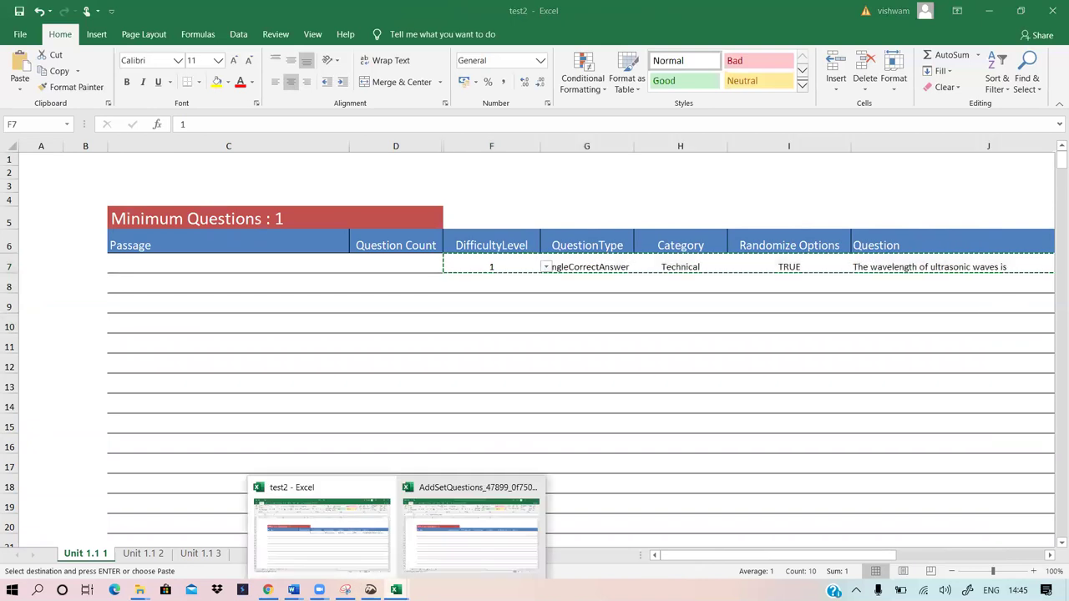
Paste the ultrasonic wavelength question as values at cell F7 of the AddSetQuestions template's UNIT1.1 3 sheet
left_click(485, 544)
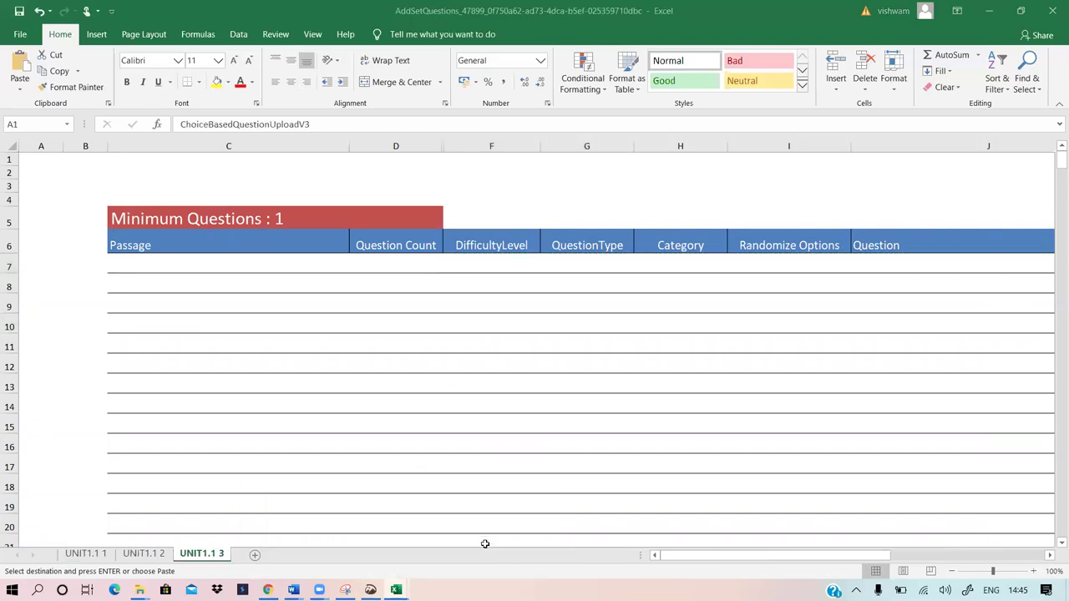
left_click(513, 262)
right_click(513, 262)
left_click(559, 322)
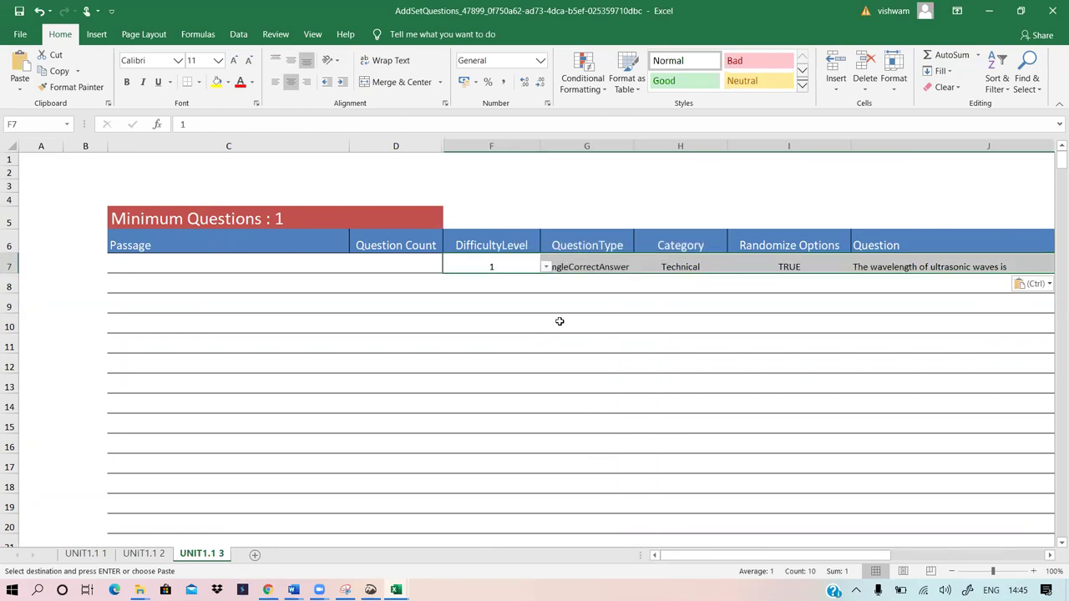
left_click(757, 368)
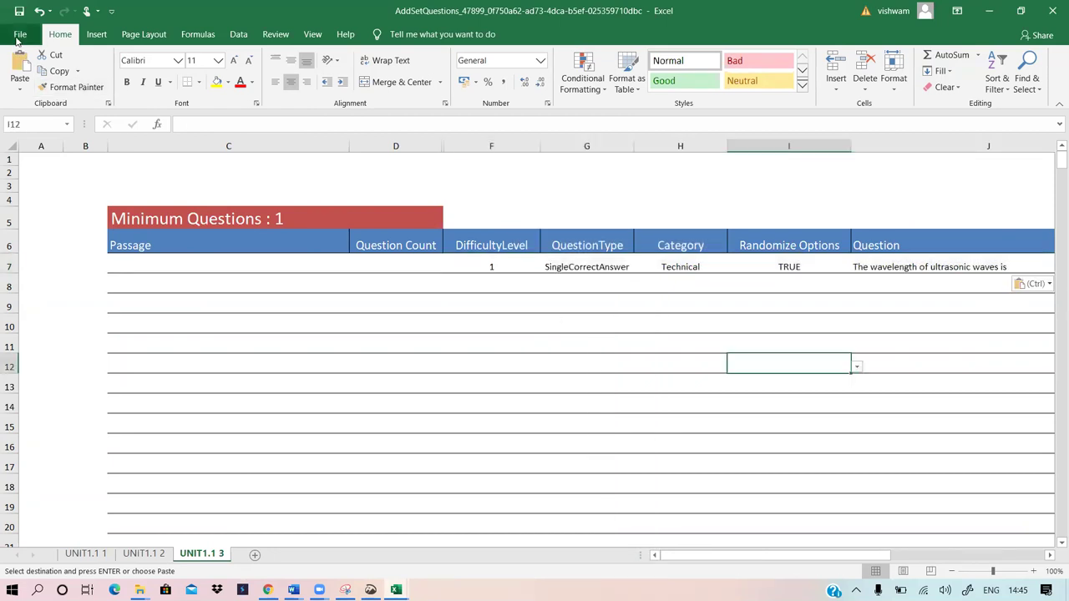
Check the template's three sheets, save it as Excel workbook TEST2A in the test making folder, and close both open workbooks
left_click(155, 554)
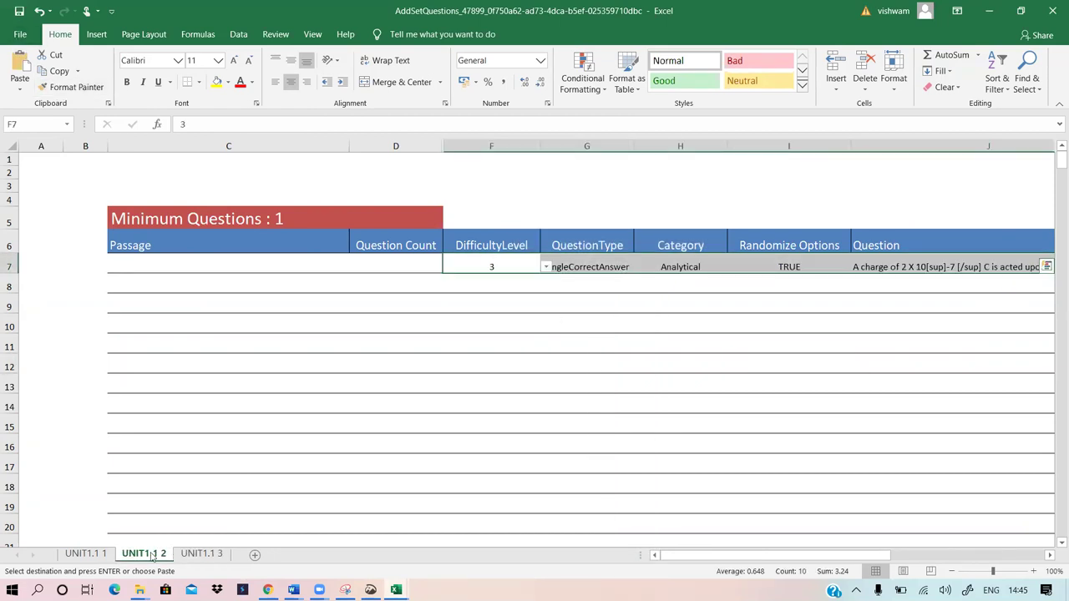
left_click(94, 554)
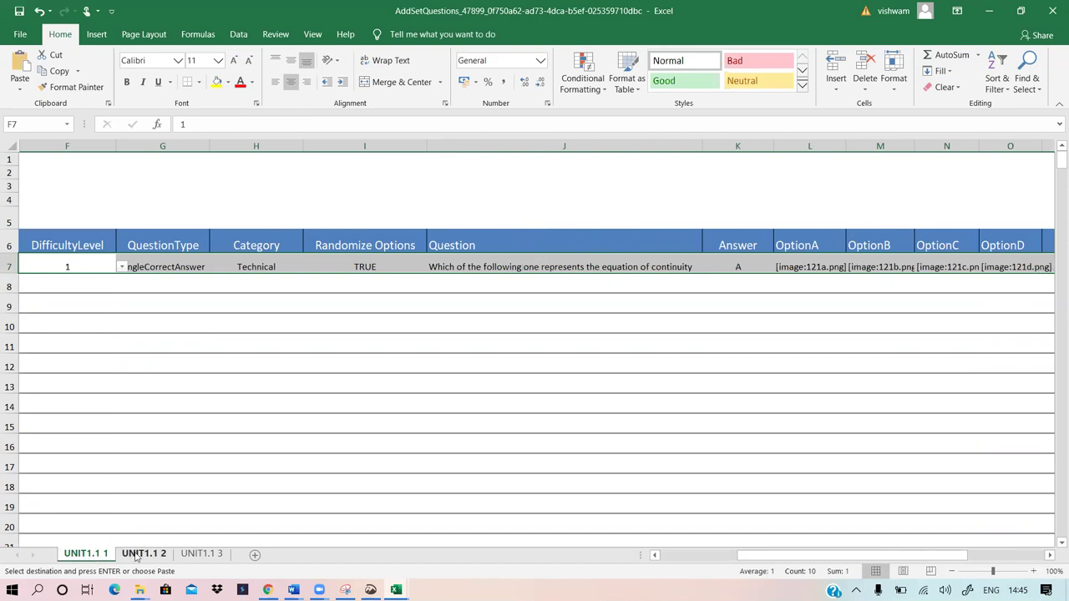
left_click(138, 555)
left_click(201, 554)
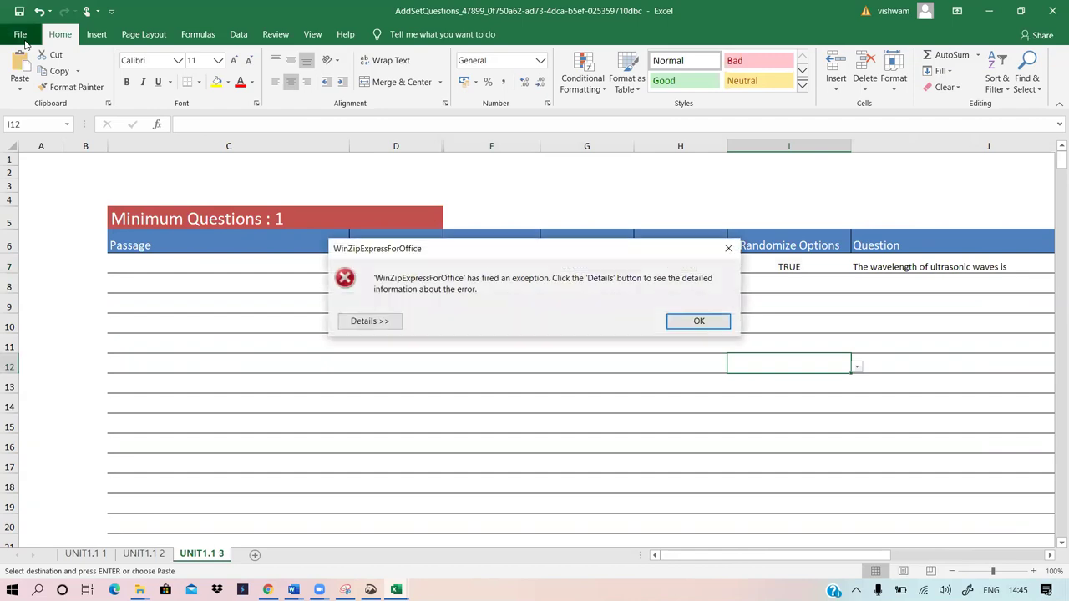
left_click(683, 324)
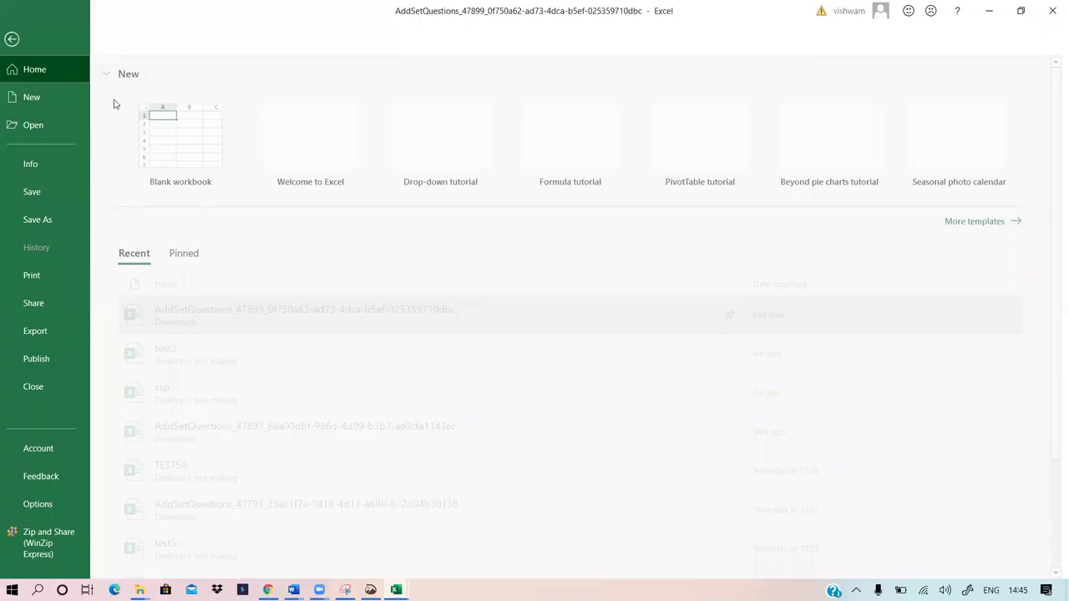
left_click(51, 221)
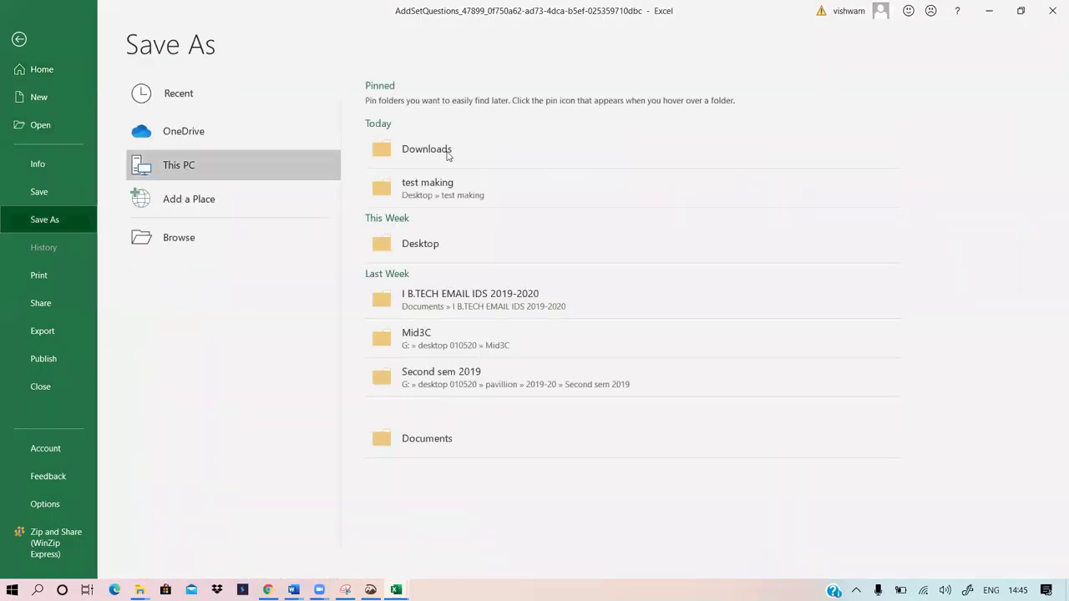
left_click(446, 182)
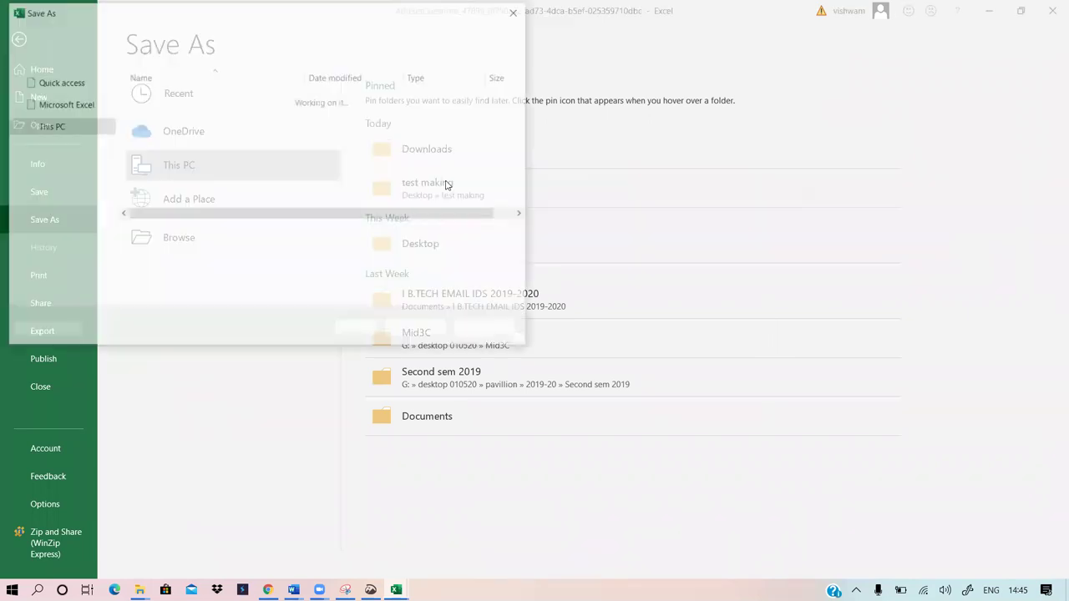
key("BackSpace")
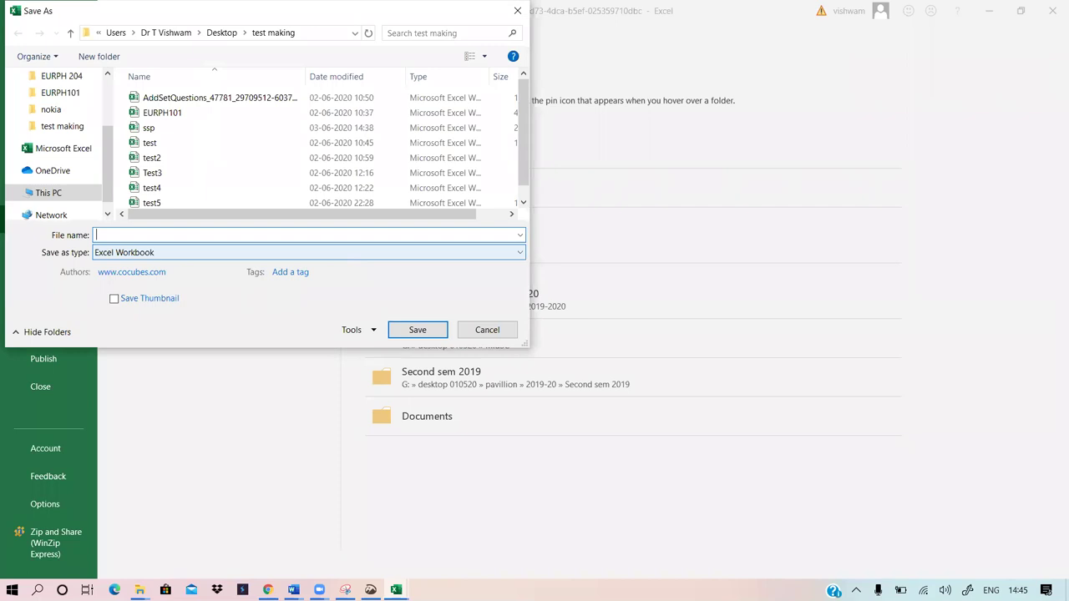
type("TEST2A")
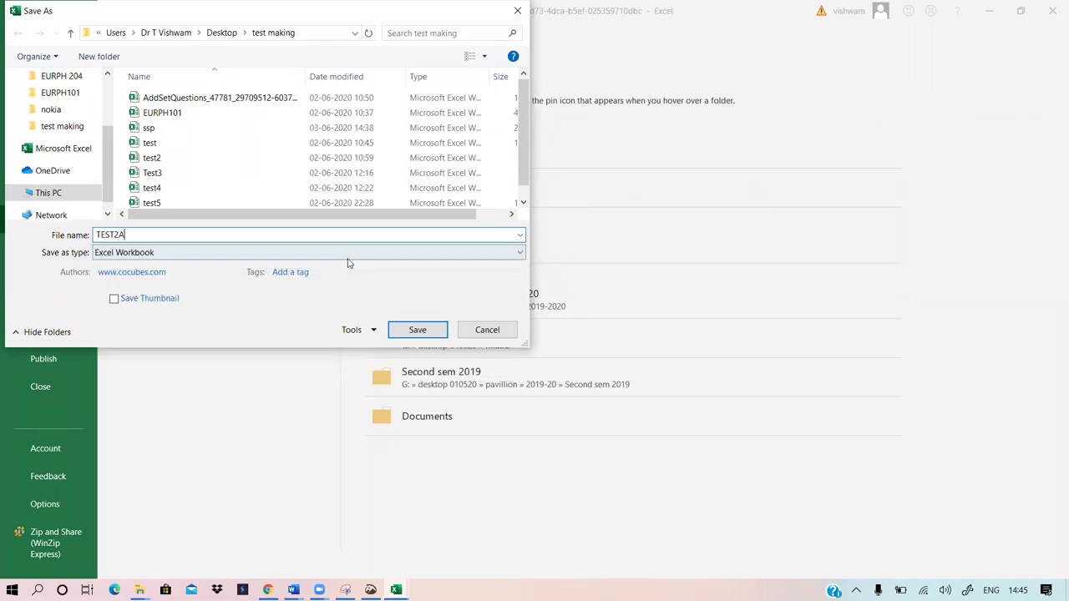
left_click(419, 334)
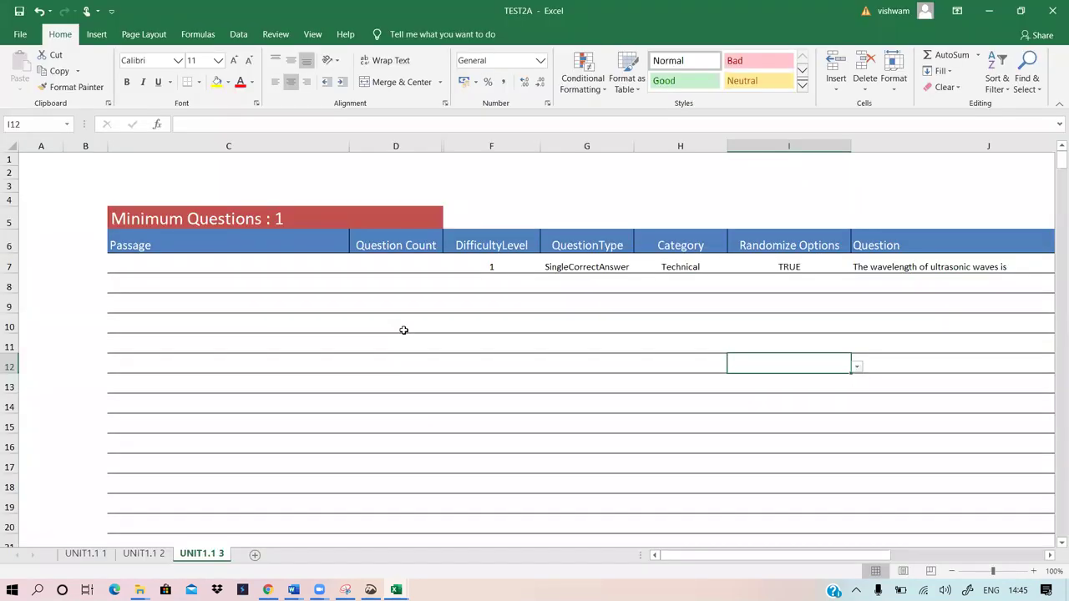
left_click(1052, 10)
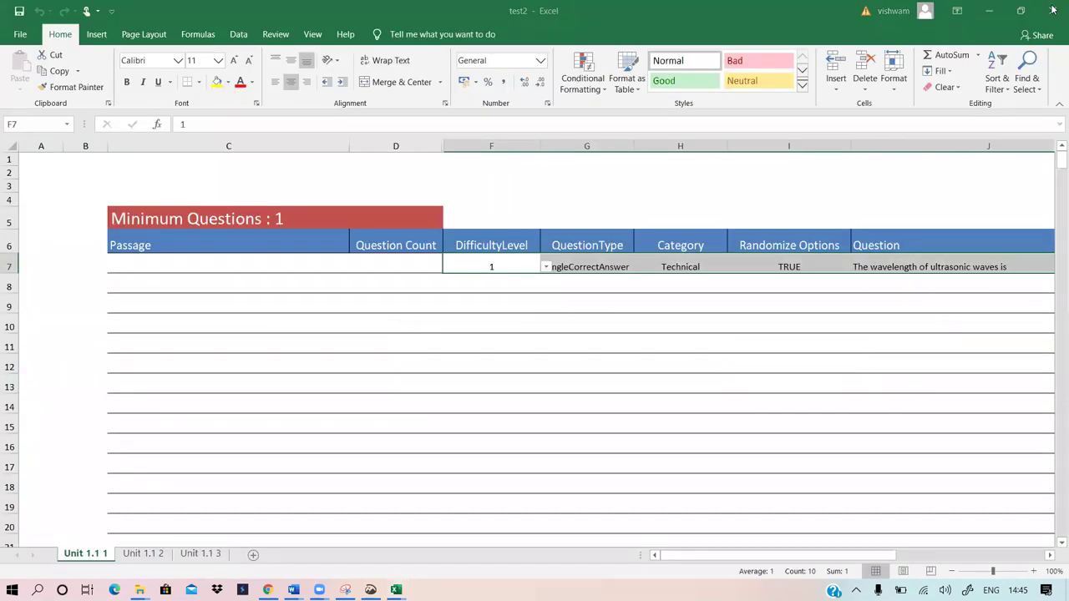
left_click(700, 322)
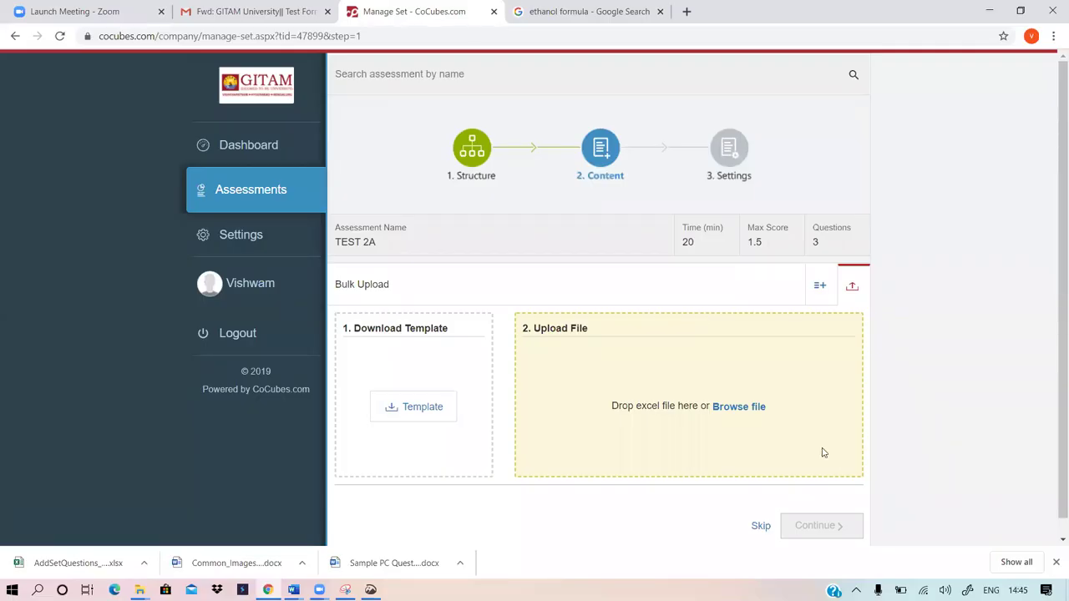
Load the TEST2A workbook from the test making folder as the bulk upload file for TEST 2A on CoCubes
scroll(853, 414, "down", 1)
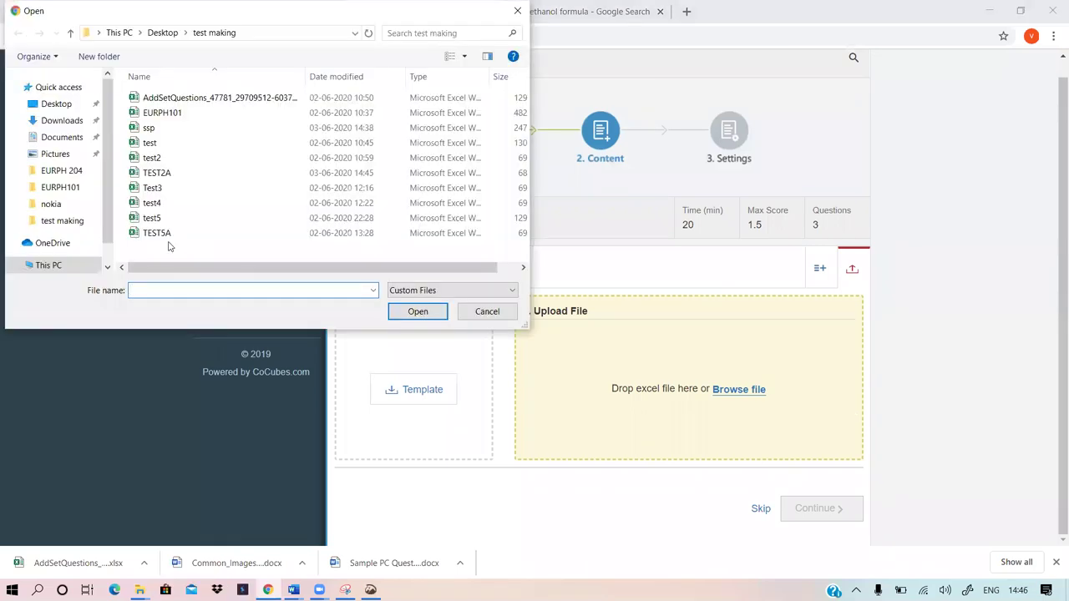
left_click(148, 172)
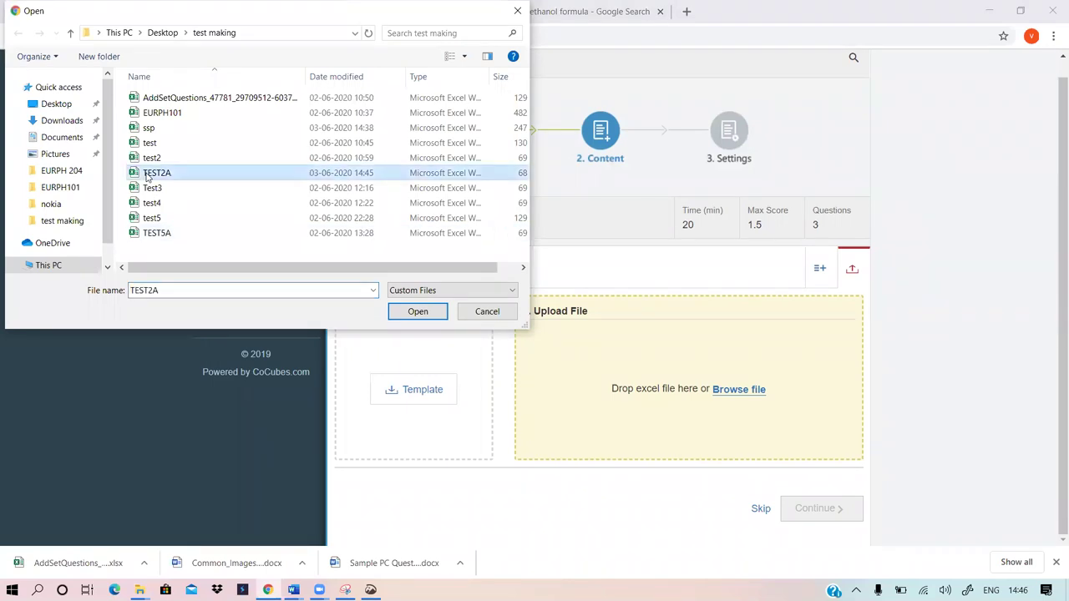
left_click(415, 314)
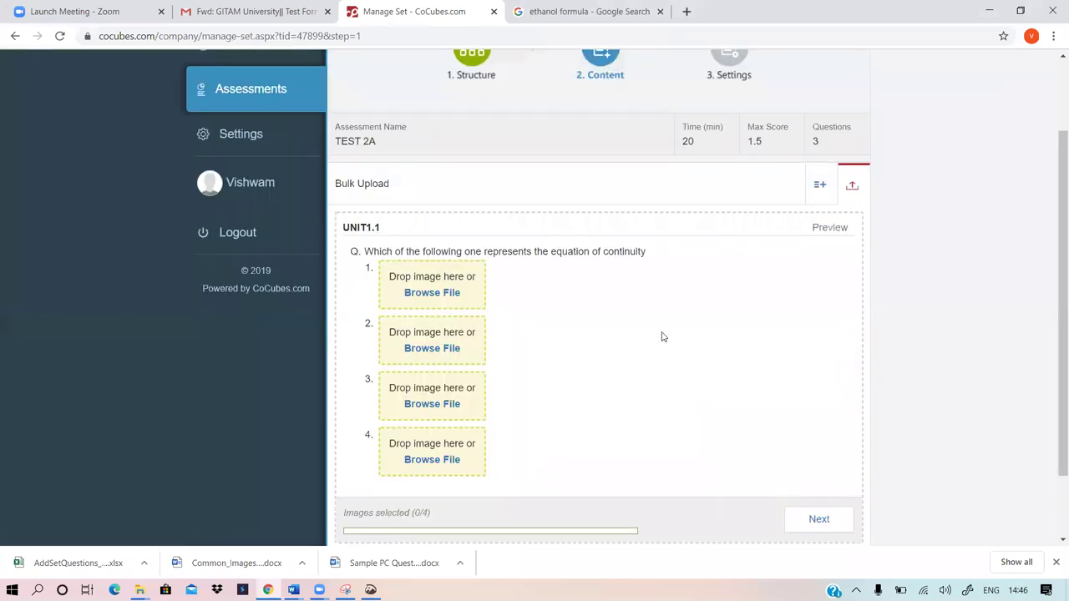
Attach image 121a to option 1 and image 121b to option 2 of the equation of continuity question
scroll(663, 336, "down", 2)
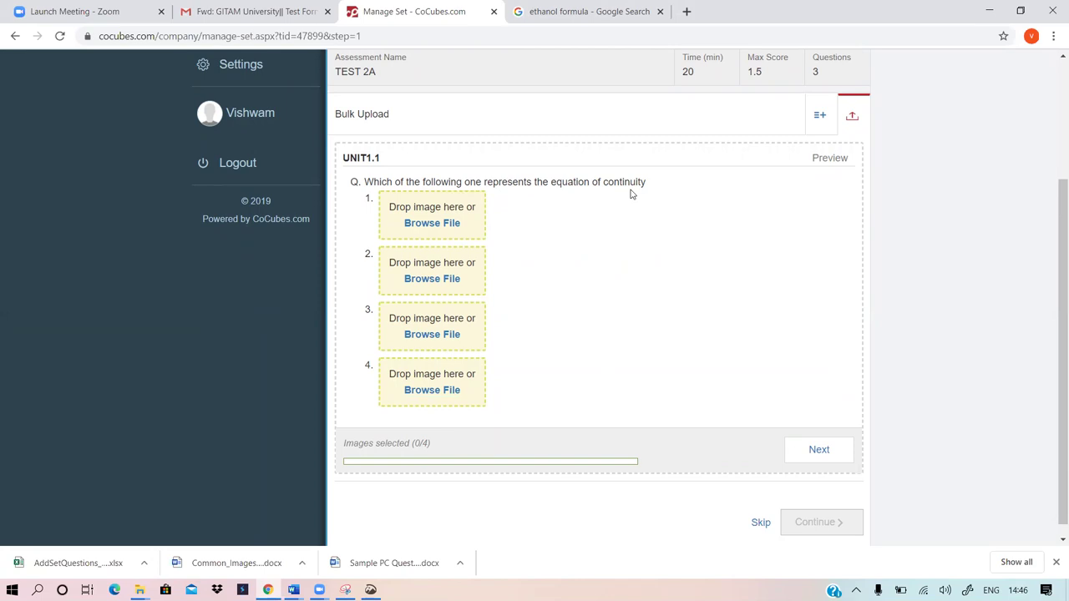
left_click(420, 224)
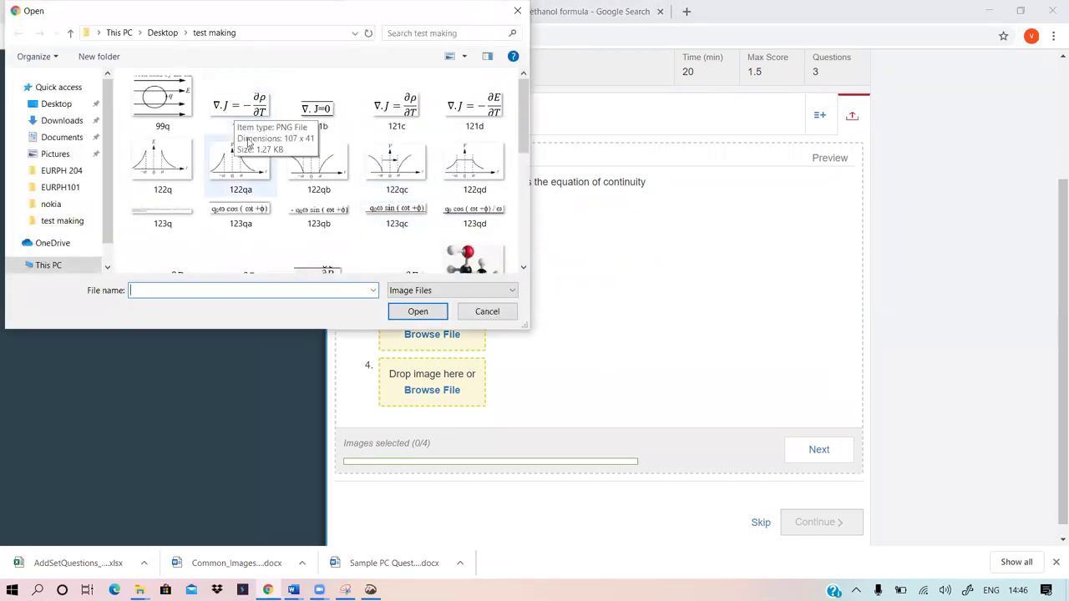
left_click(253, 132)
left_click(400, 314)
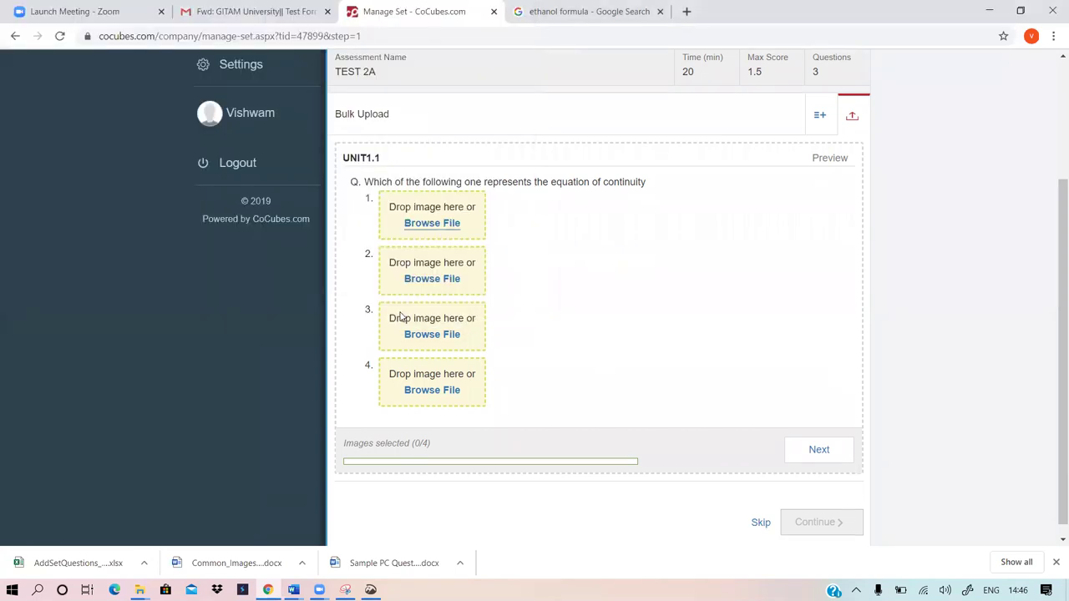
left_click(436, 282)
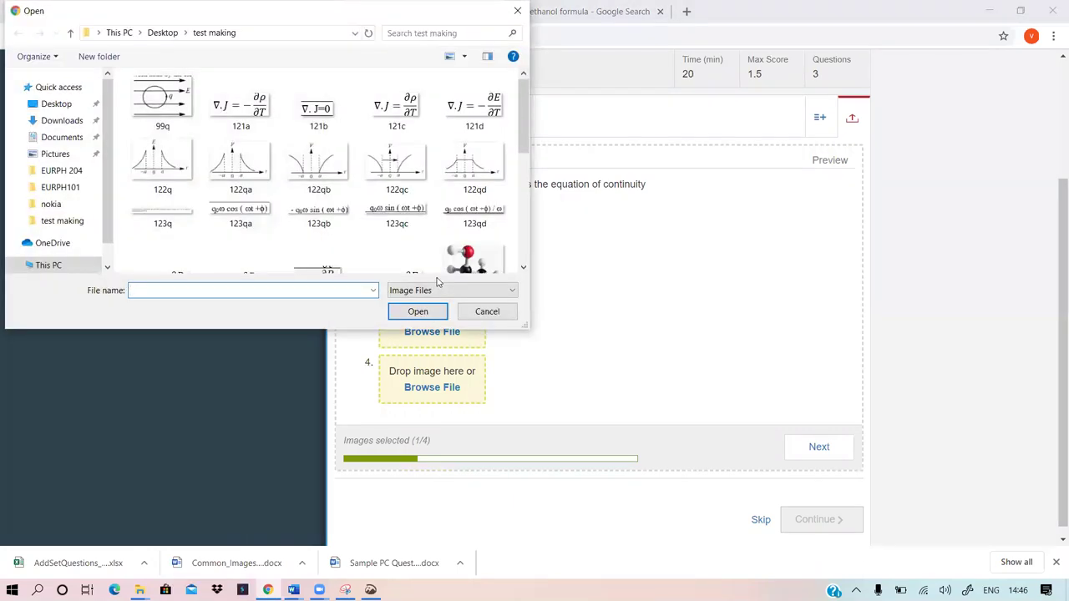
left_click(318, 123)
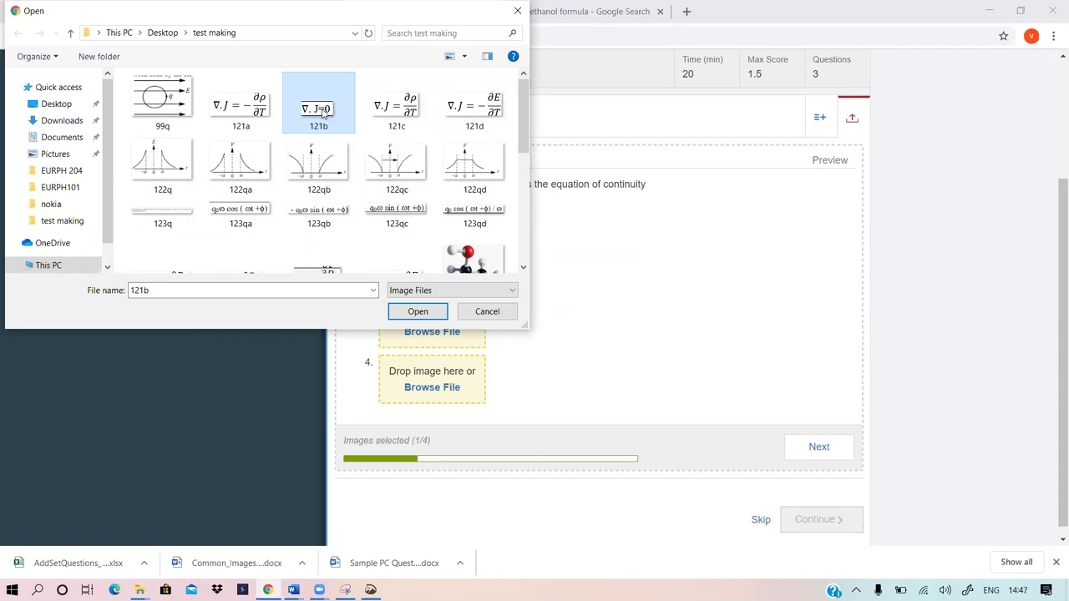
left_click(413, 314)
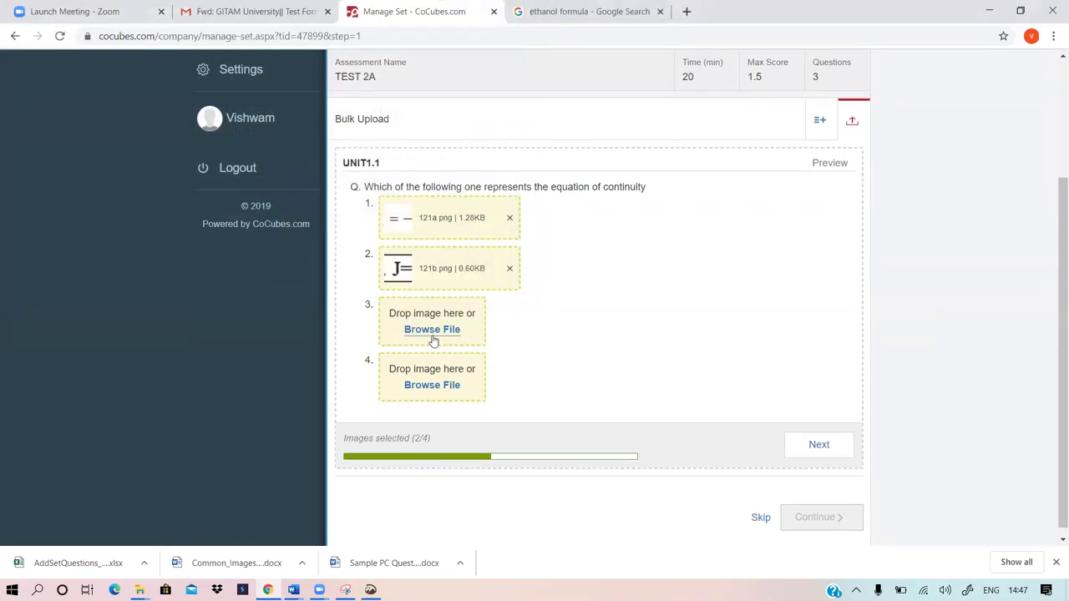
Attach image 121c to option 3 and image 121d to option 4 of the equation of continuity question
left_click(431, 329)
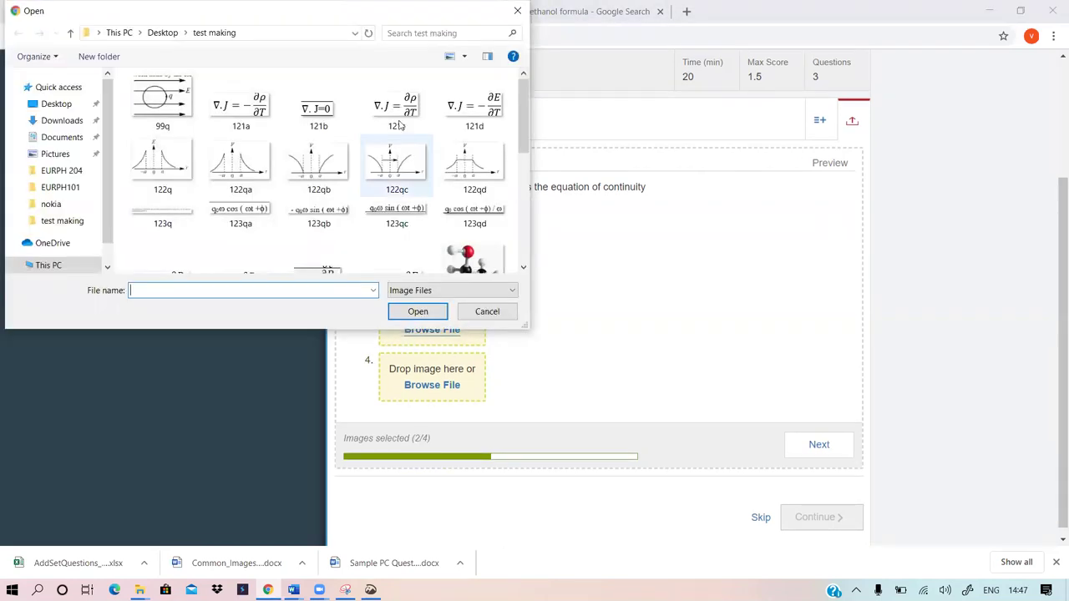
left_click(399, 118)
left_click(422, 313)
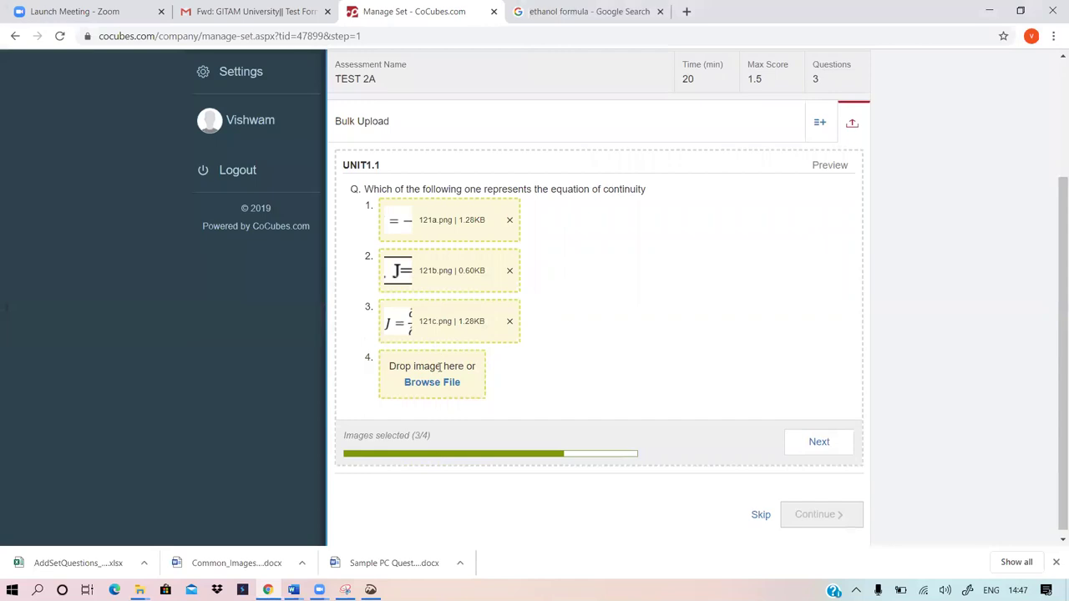
left_click(437, 377)
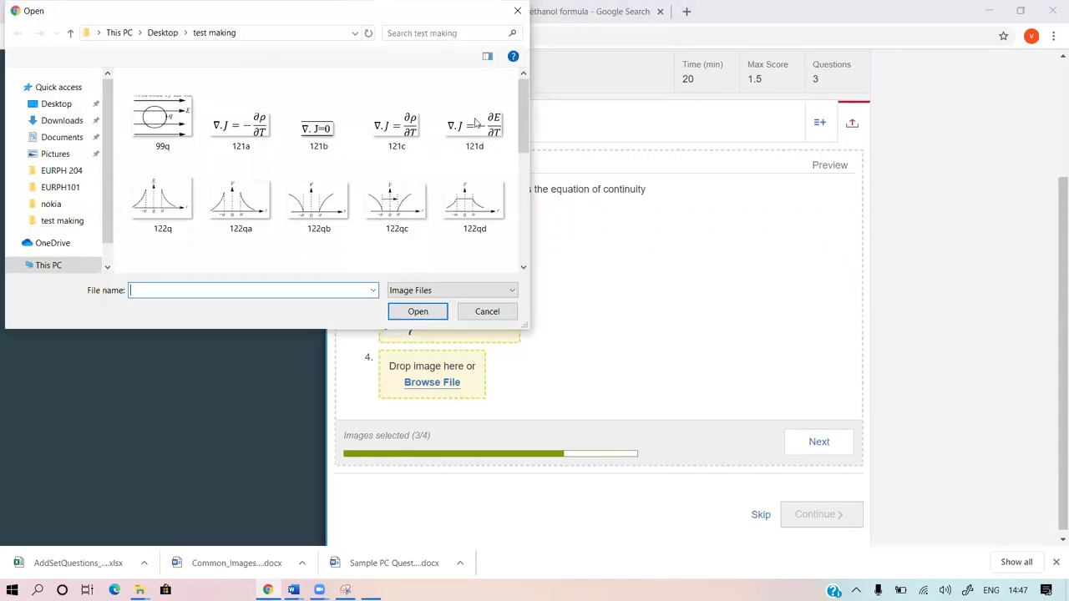
left_click(477, 115)
left_click(418, 311)
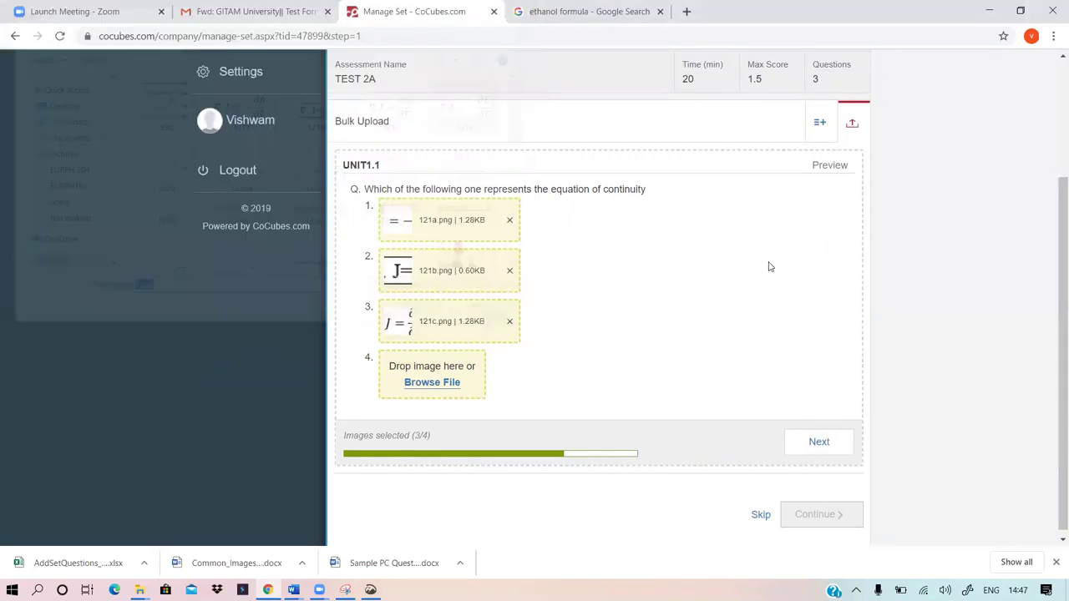
Finish the image selection, upload the question images for UNIT1.1, and continue to the assessment's settings stage
left_click(820, 439)
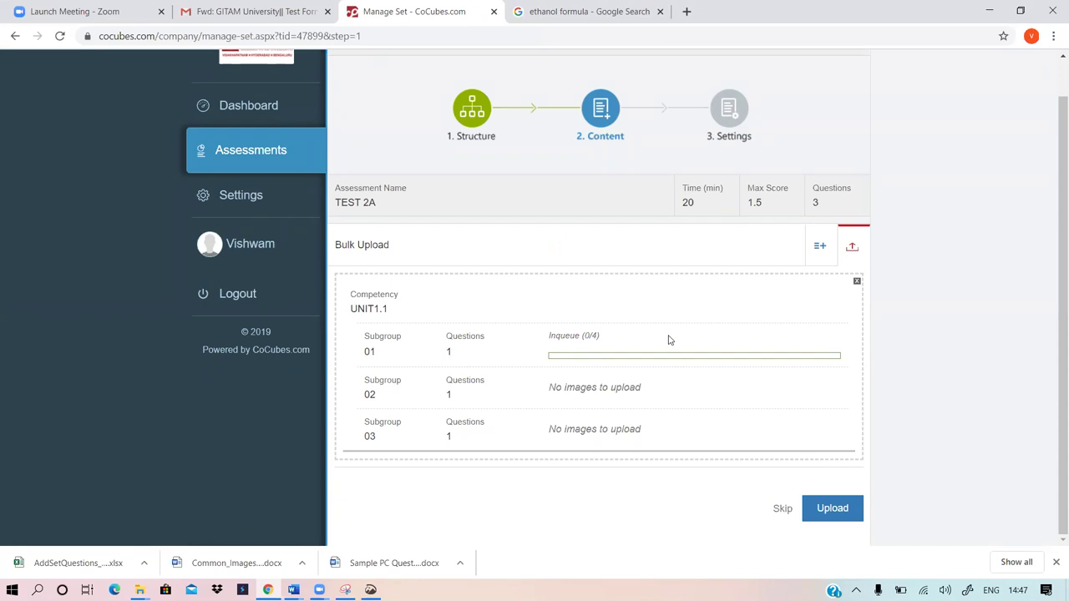
left_click(843, 512)
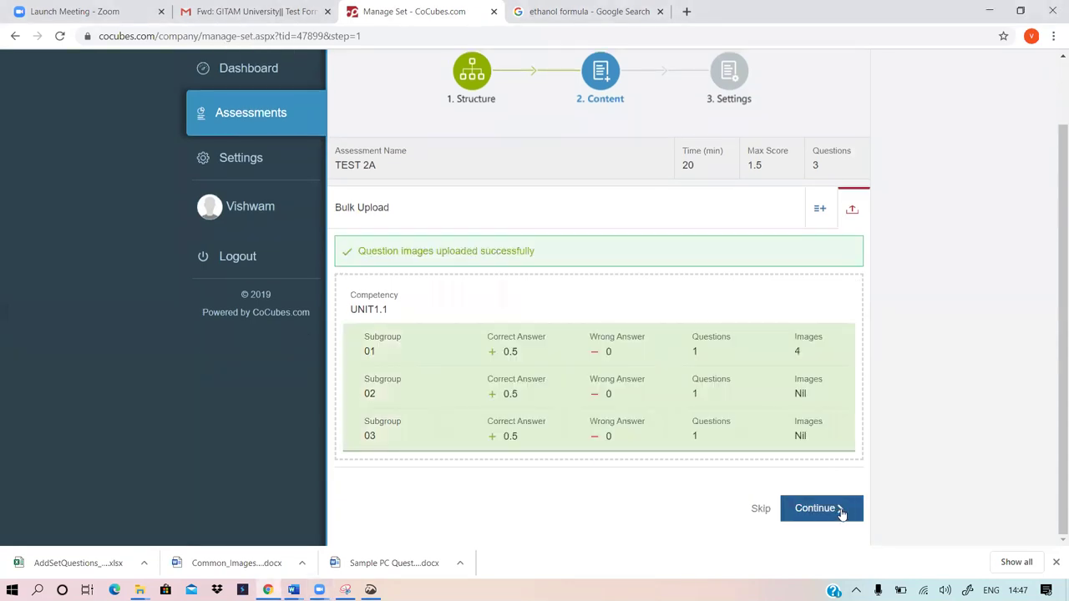
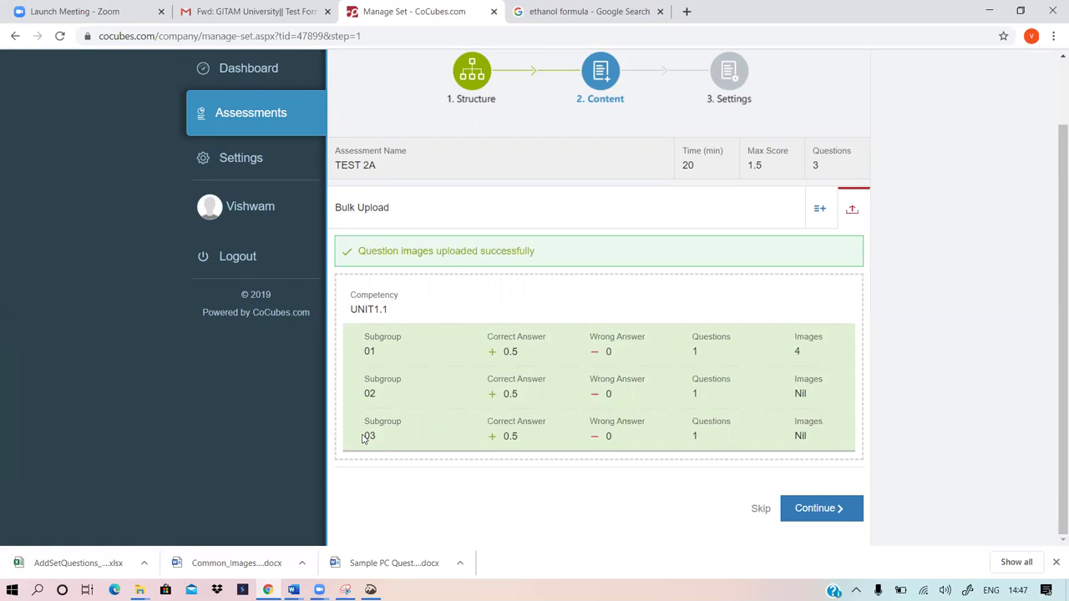
left_click(811, 508)
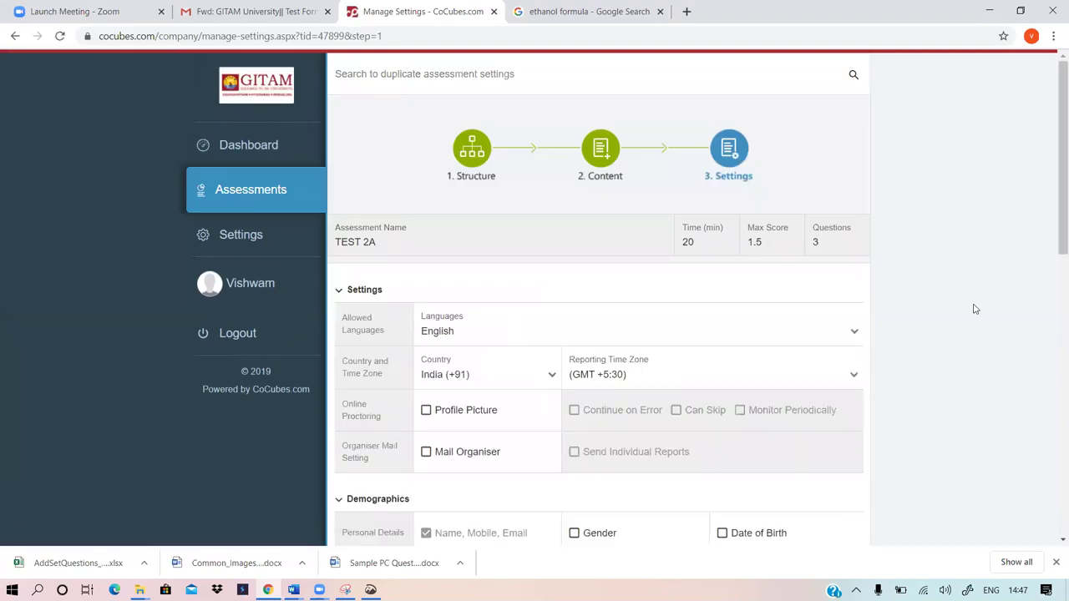
Review the TEST 2A settings, save them with the default options, and go to the dashboard to find the assessment
scroll(974, 308, "down", 3)
scroll(974, 308, "up", 3)
scroll(974, 309, "down", 10)
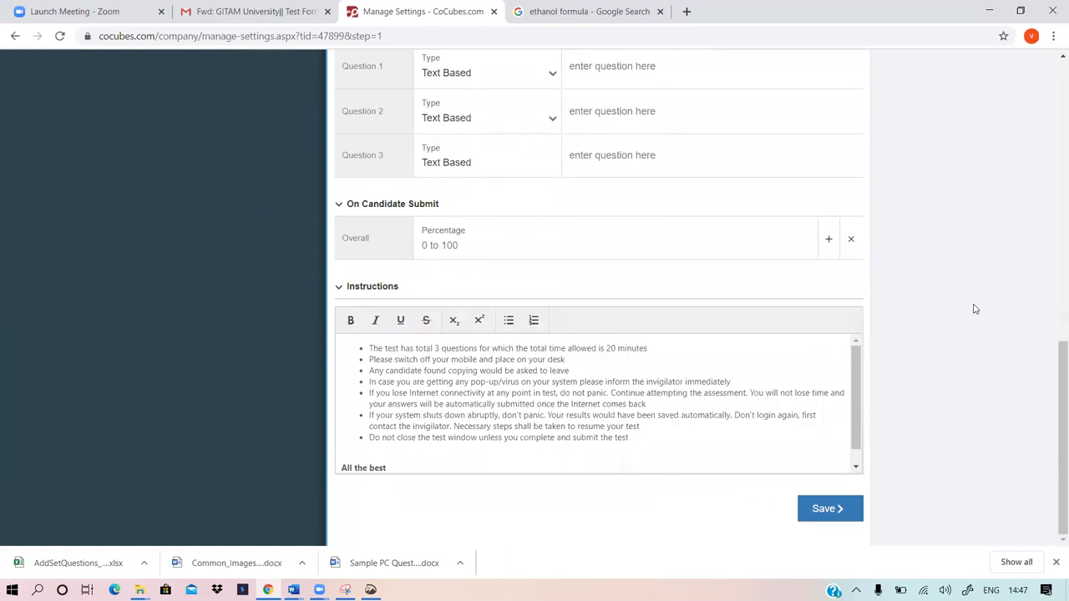
left_click(824, 511)
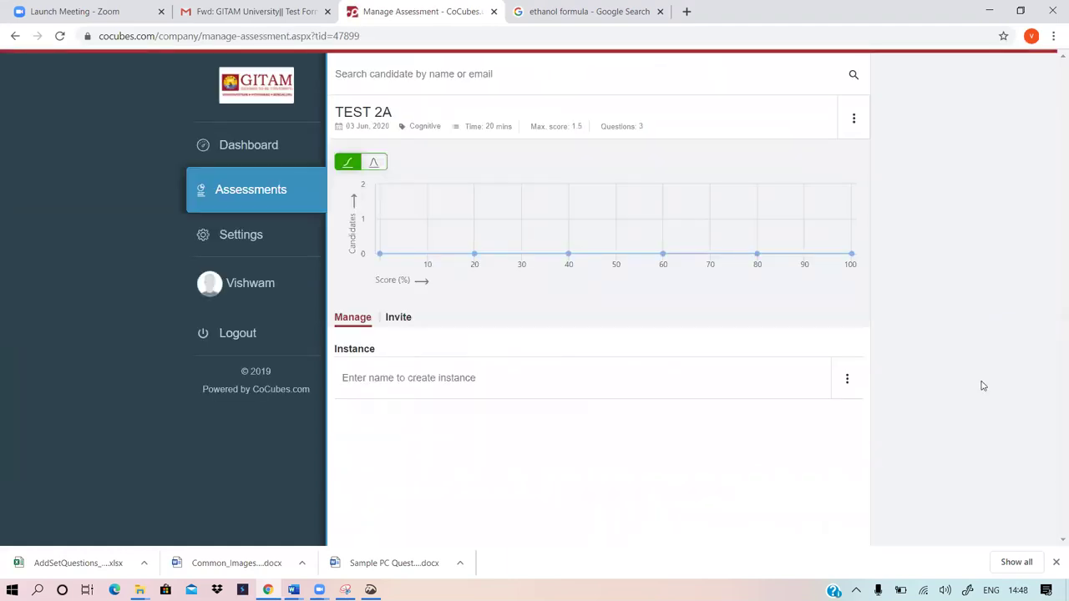
left_click(238, 152)
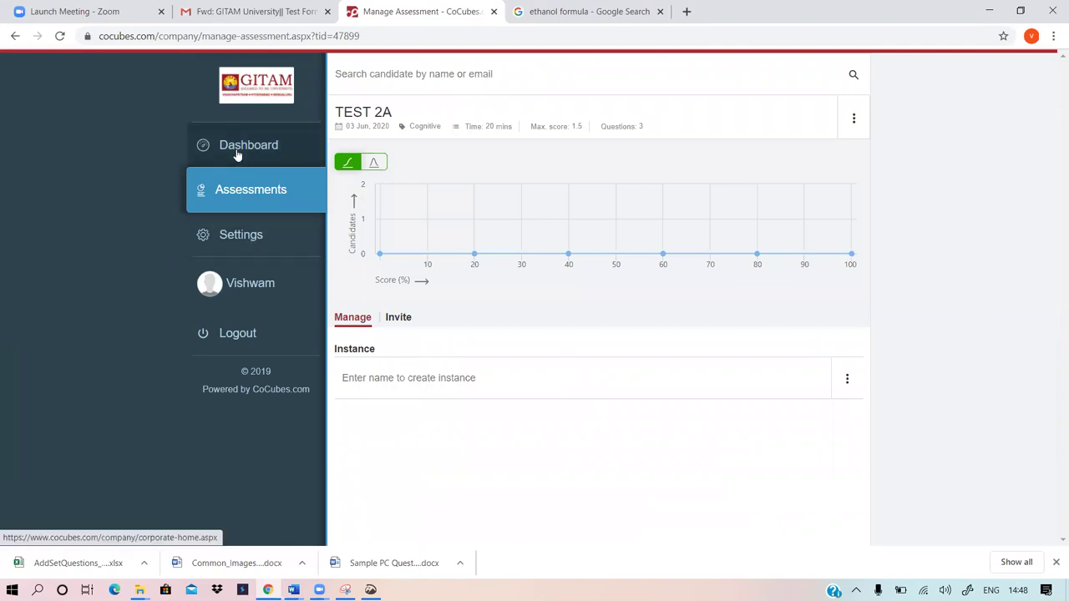
mouse_move(356, 173)
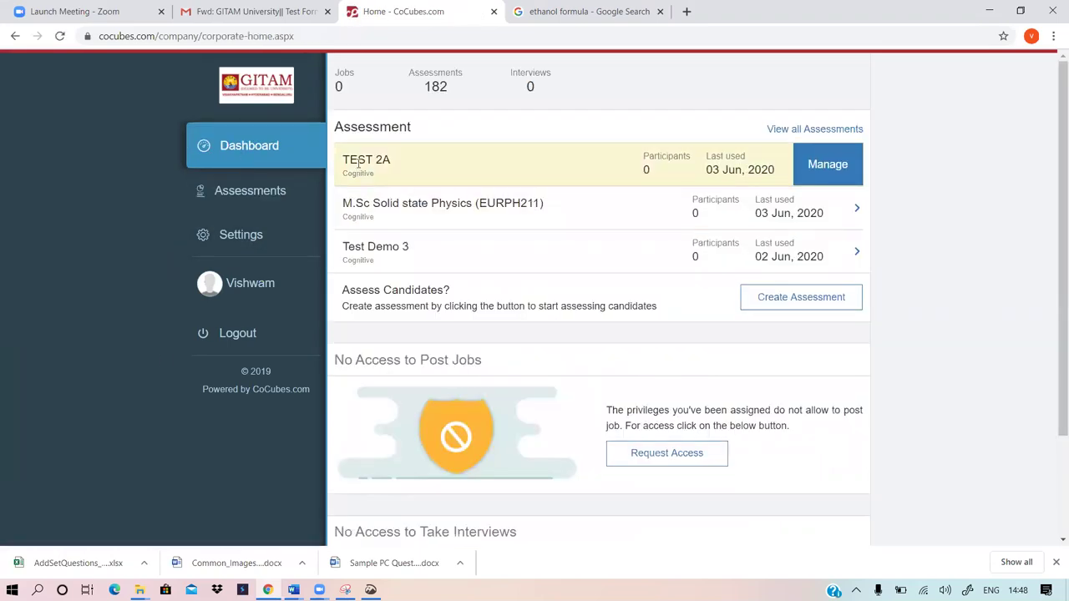
left_click(826, 166)
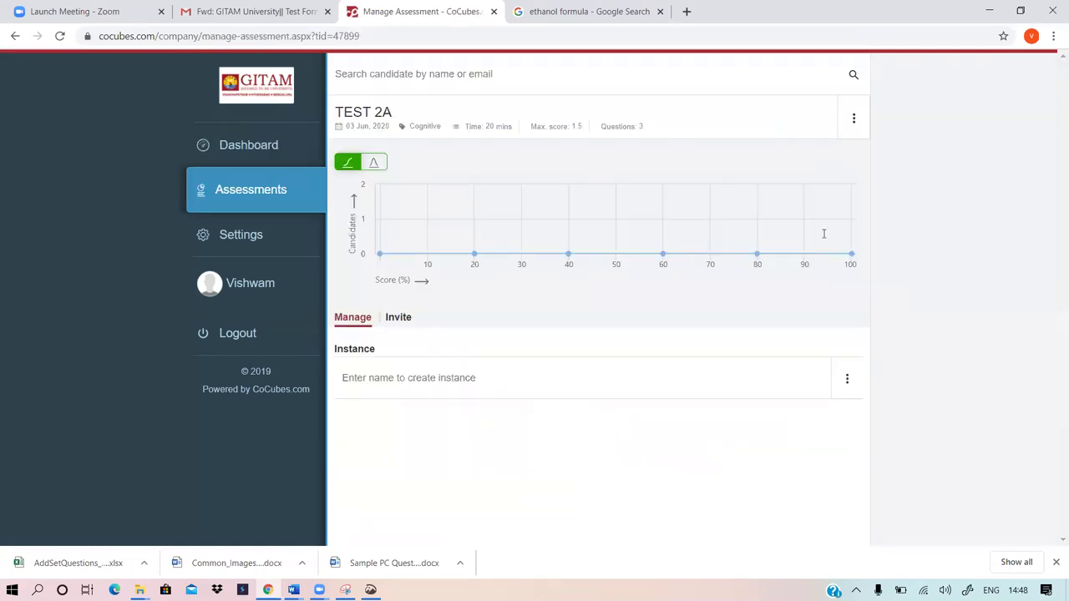
left_click(853, 122)
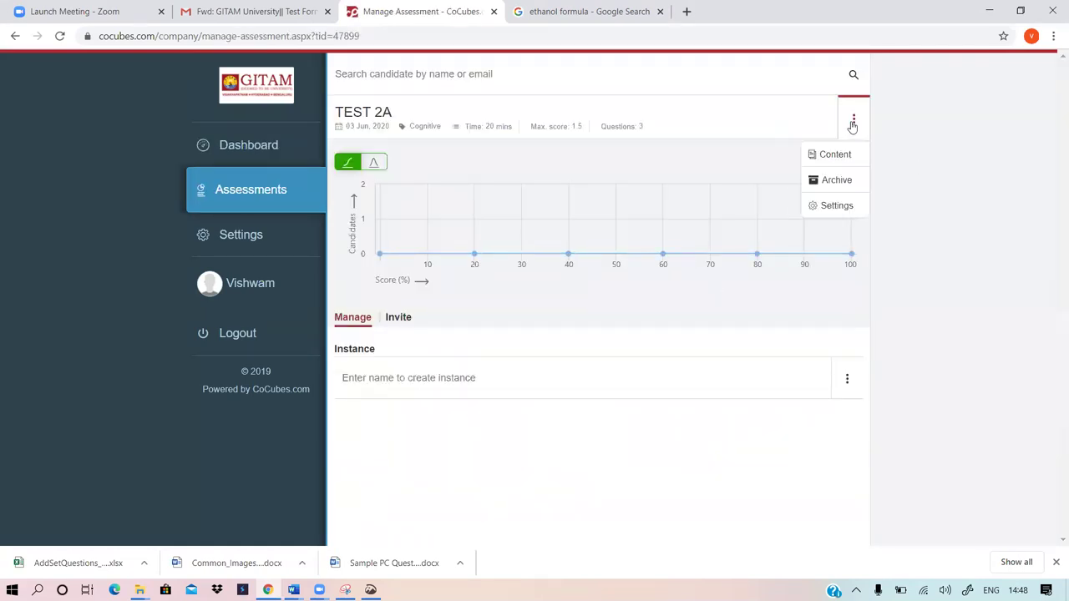
left_click(232, 148)
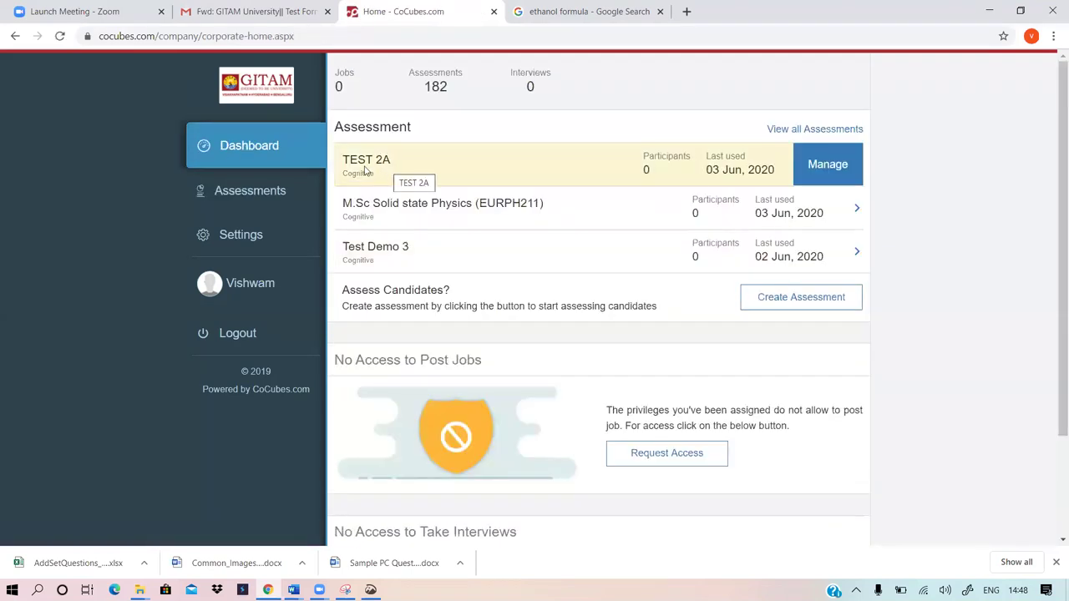
Open the content of the TEST 2A assessment from the dashboard and preview Set 1
left_click(831, 167)
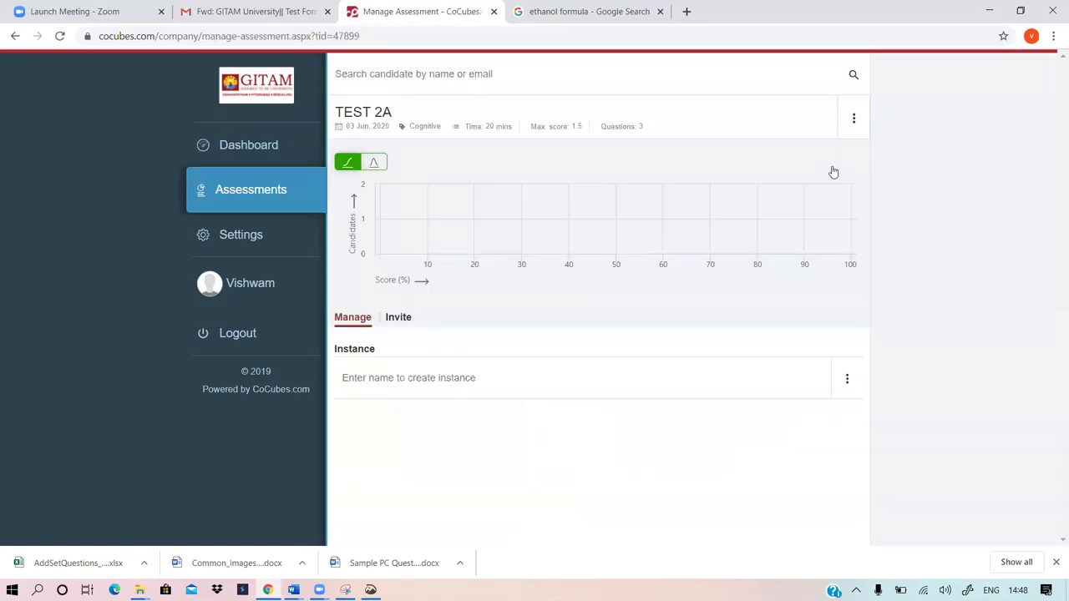
left_click(854, 124)
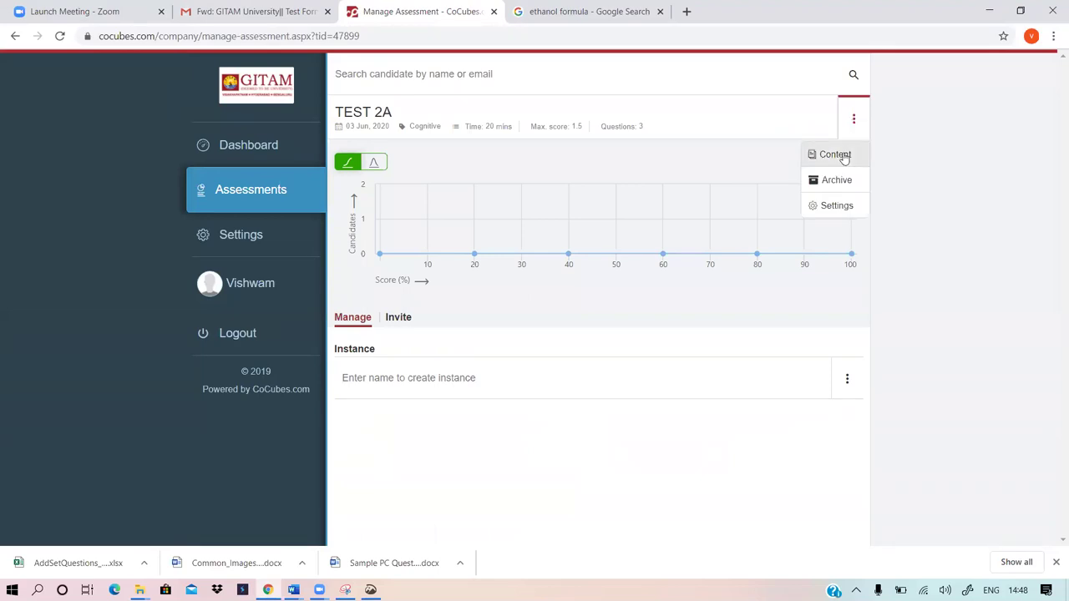
left_click(835, 156)
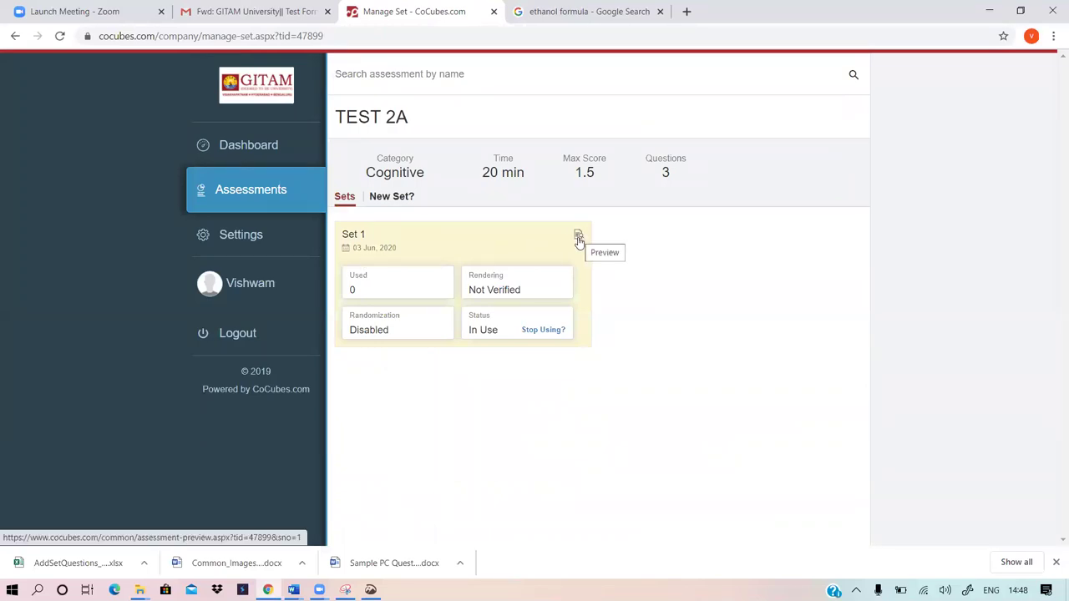
left_click(578, 238)
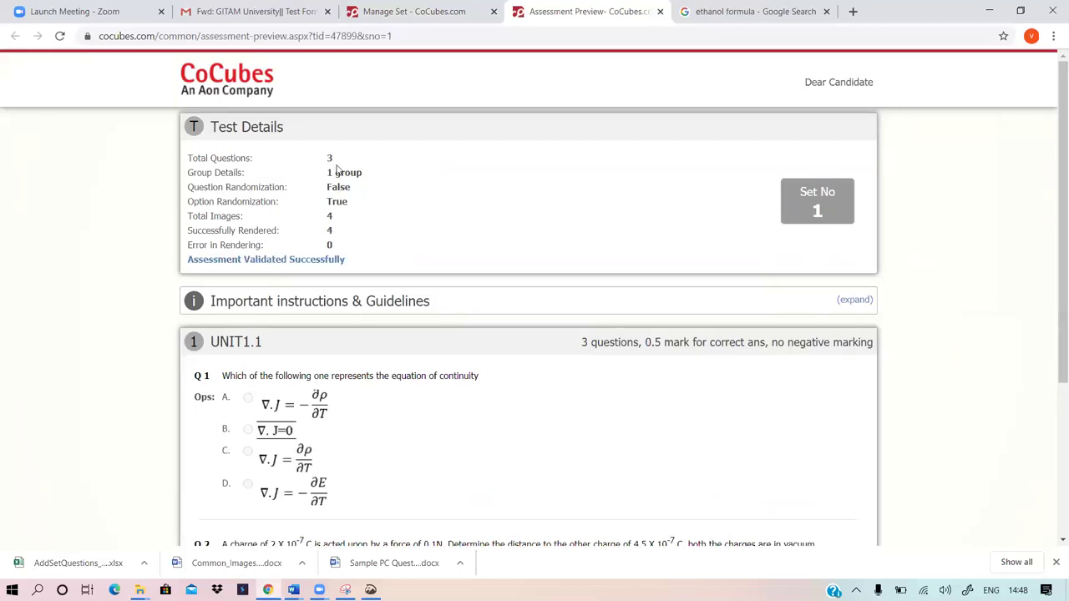
Review the previewed test details and UNIT1.1 questions, checking the equation of continuity option images and the superscripts in the charge question
scroll(472, 336, "down", 1)
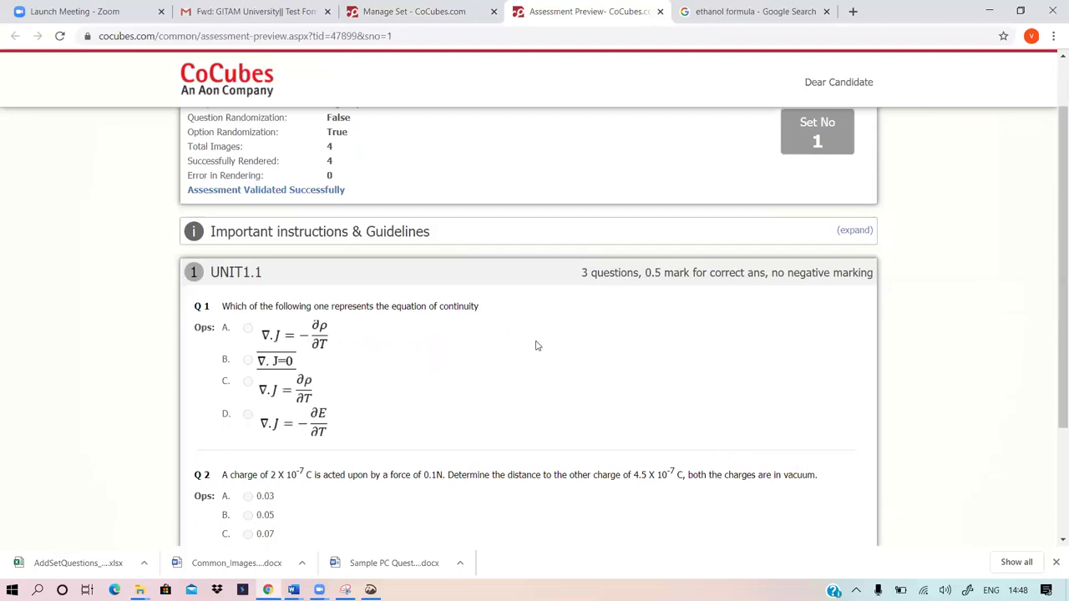
scroll(527, 349, "down", 1)
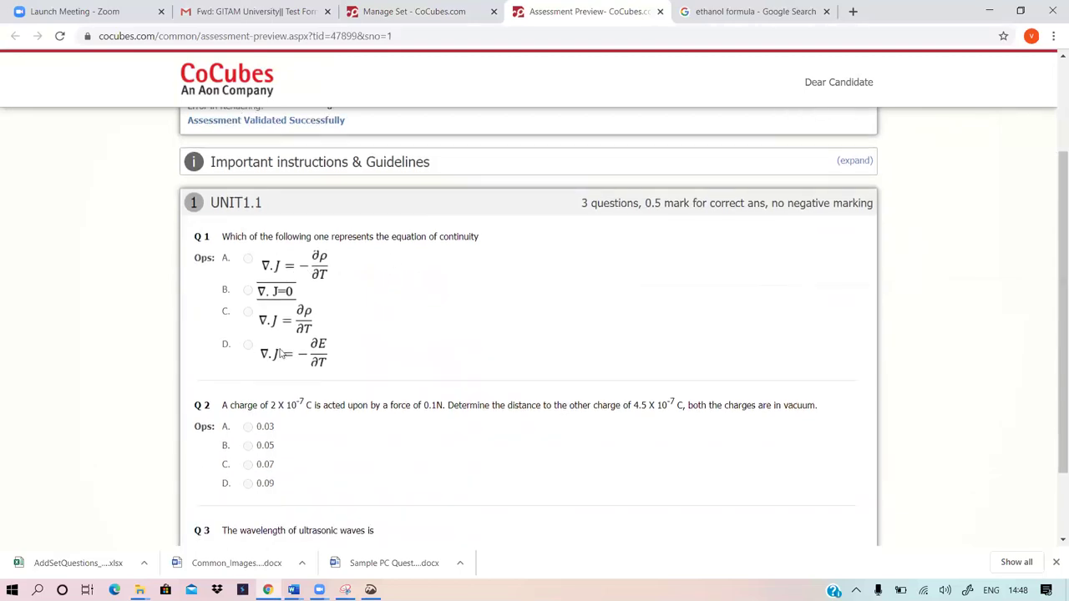
scroll(447, 339, "down", 2)
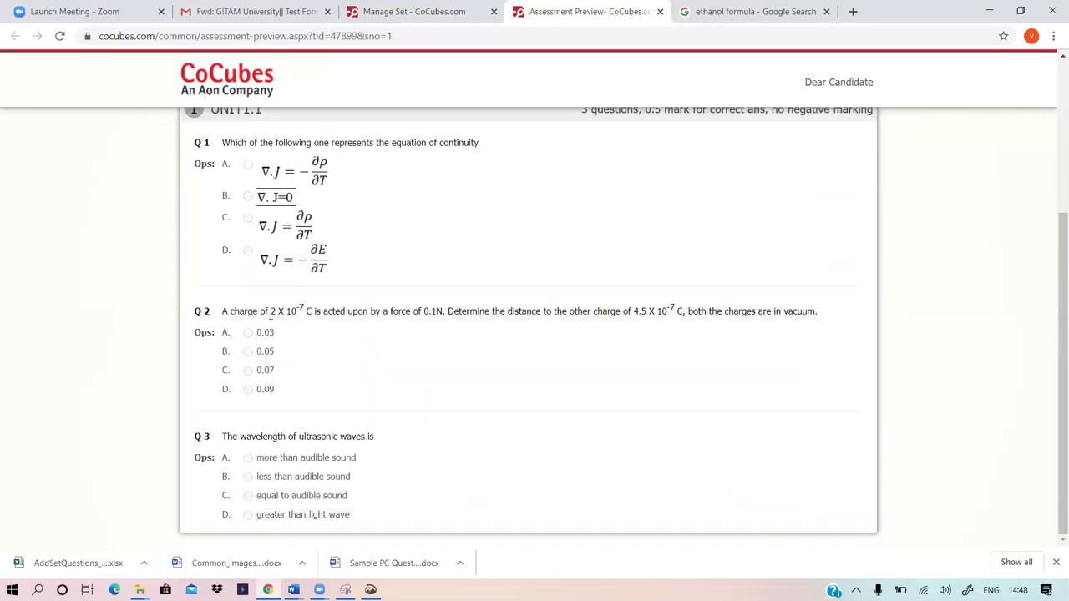
left_click_drag(270, 311, 312, 311)
scroll(526, 435, "up", 1)
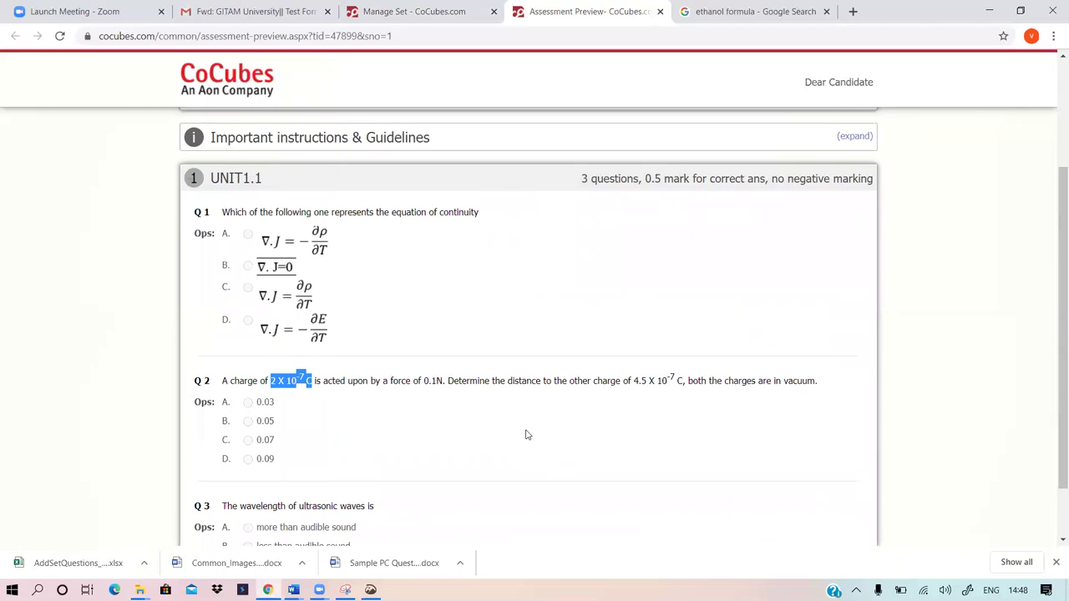
scroll(526, 434, "up", 2)
scroll(526, 435, "down", 3)
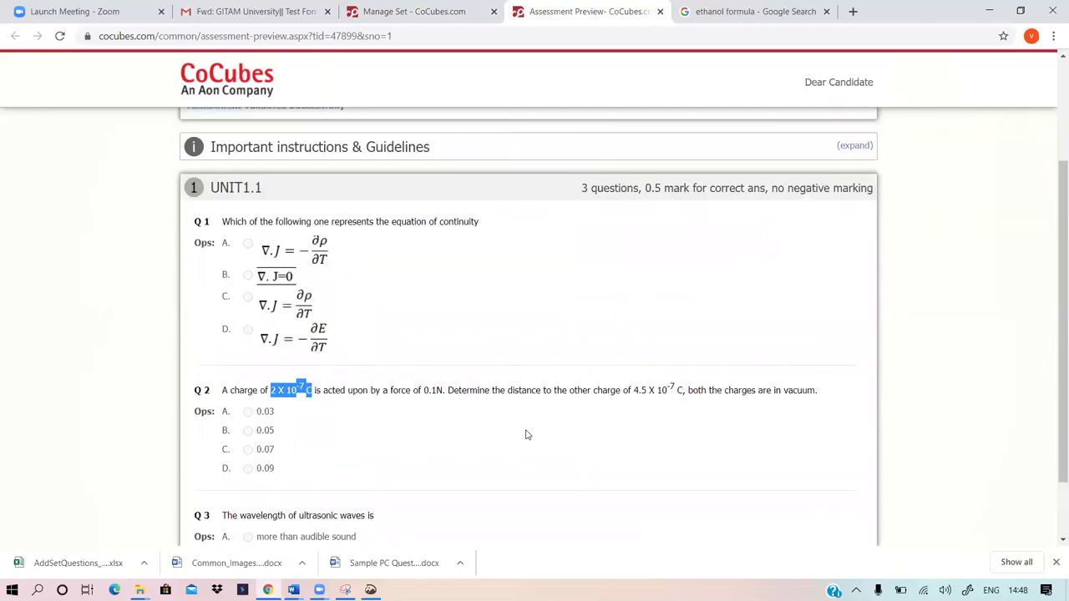
scroll(526, 435, "down", 1)
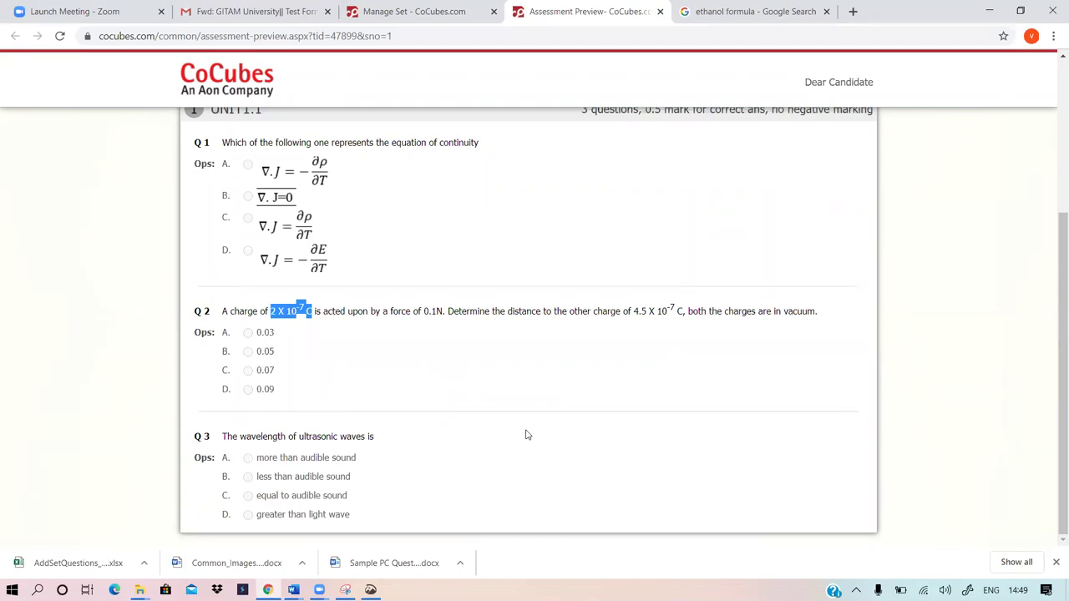
scroll(526, 434, "up", 2)
scroll(527, 434, "up", 1)
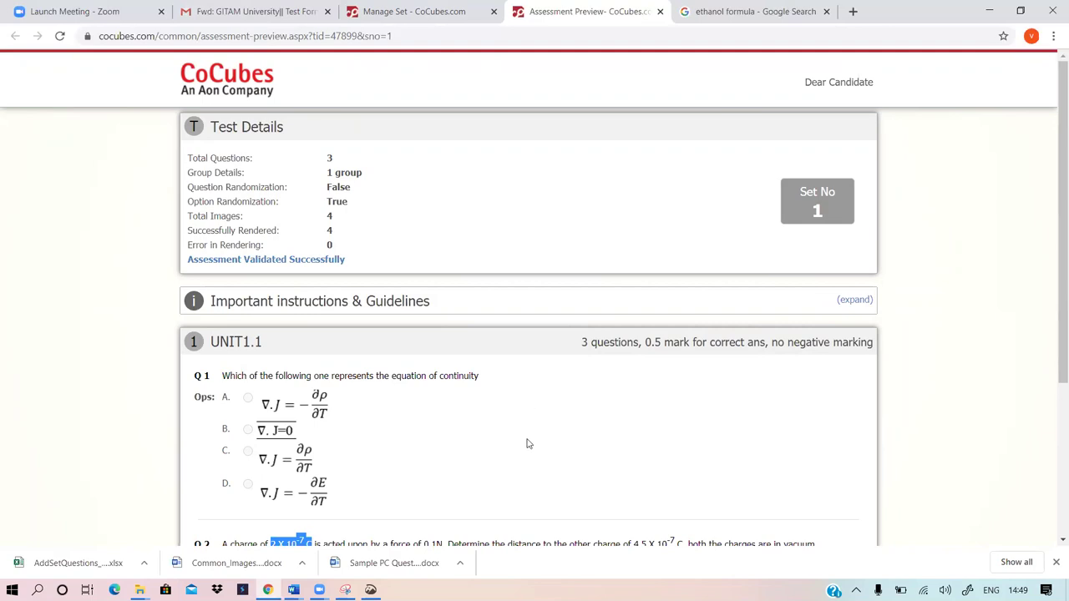
Leave the preview, return to the assessment dashboard, and open Test Demo 3 for management
left_click(396, 10)
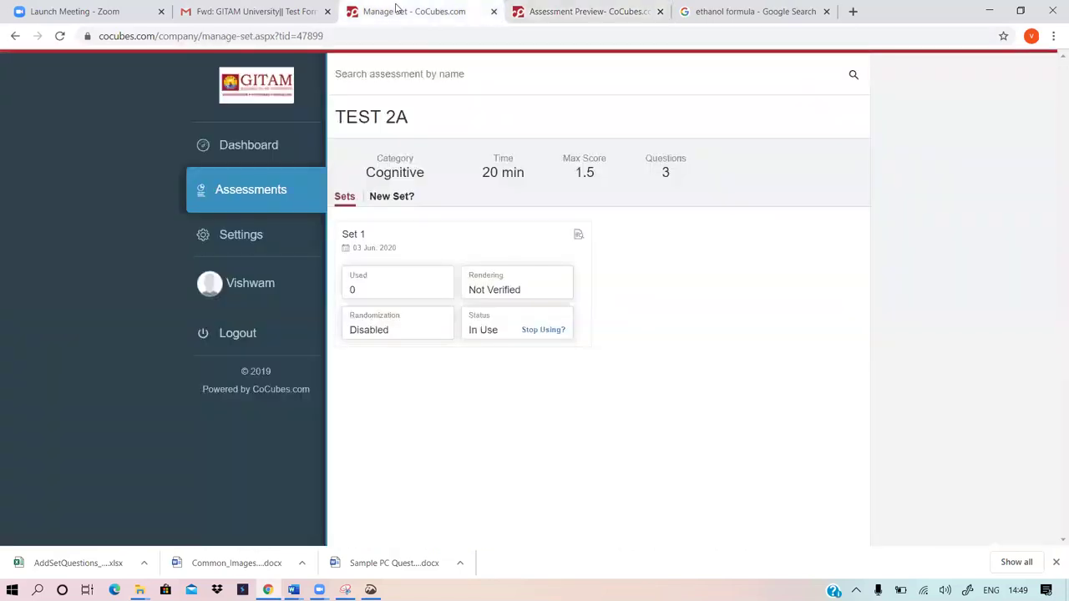
left_click(258, 158)
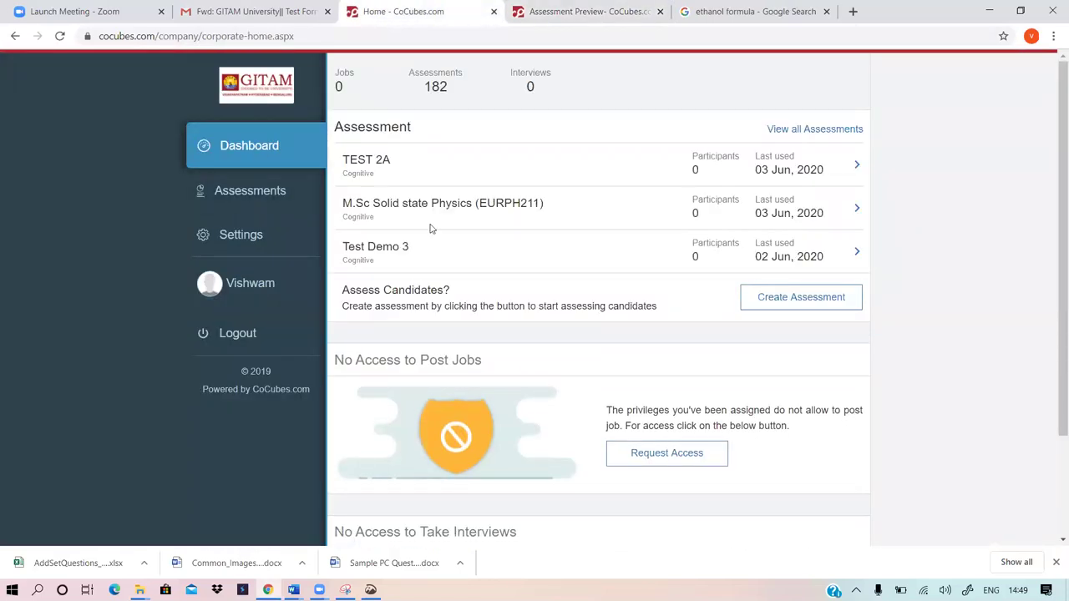
mouse_move(435, 242)
left_click(828, 252)
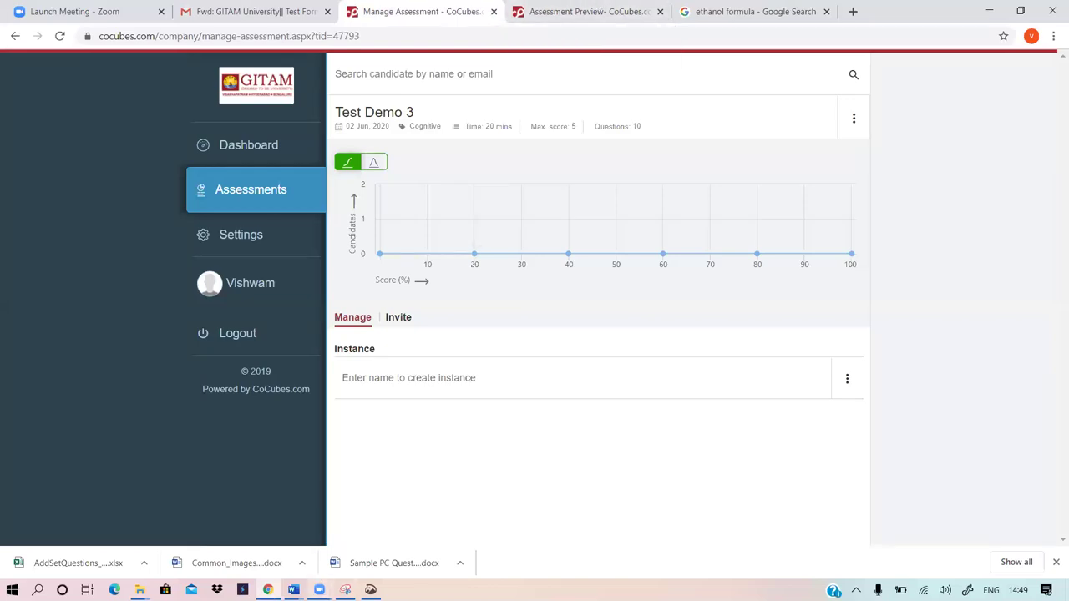
Switch to the USEMT EURPH101part B document in Word and highlight the expression V= x²yz in question 14, enlarged for reading
mouse_move(294, 590)
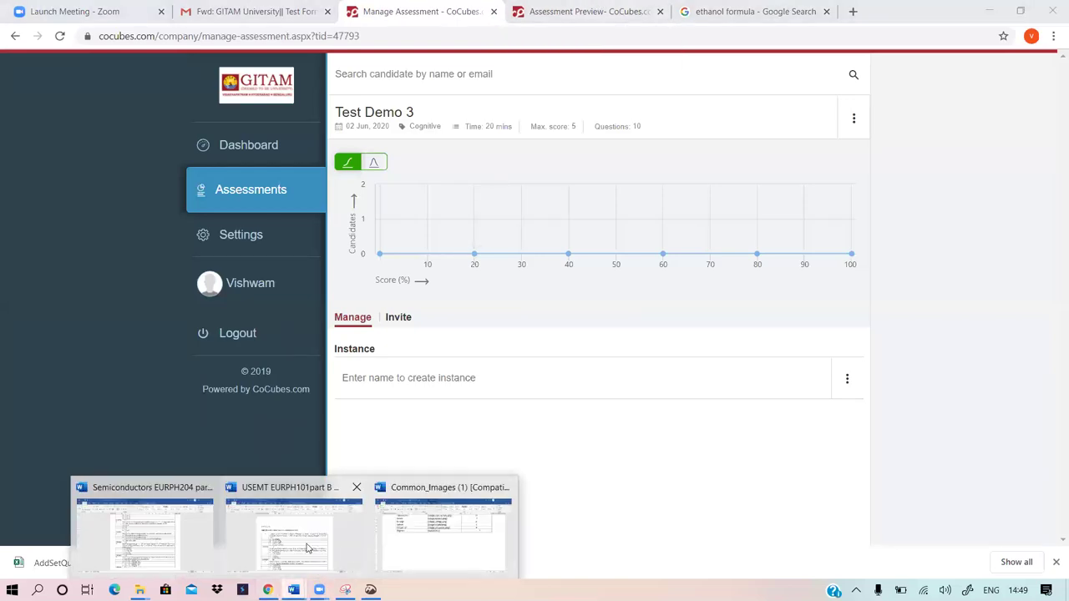
left_click(307, 548)
scroll(472, 398, "down", 10)
scroll(472, 398, "down", 20)
scroll(472, 398, "down", 6)
scroll(438, 216, "up", 4)
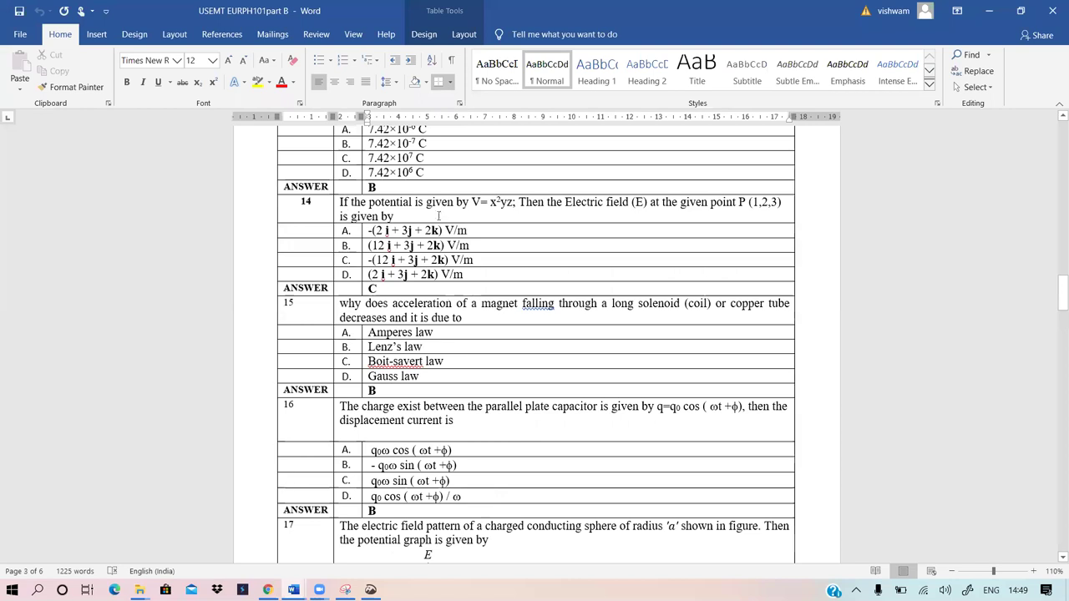
left_click_drag(472, 201, 516, 202)
scroll(531, 241, "up", 11)
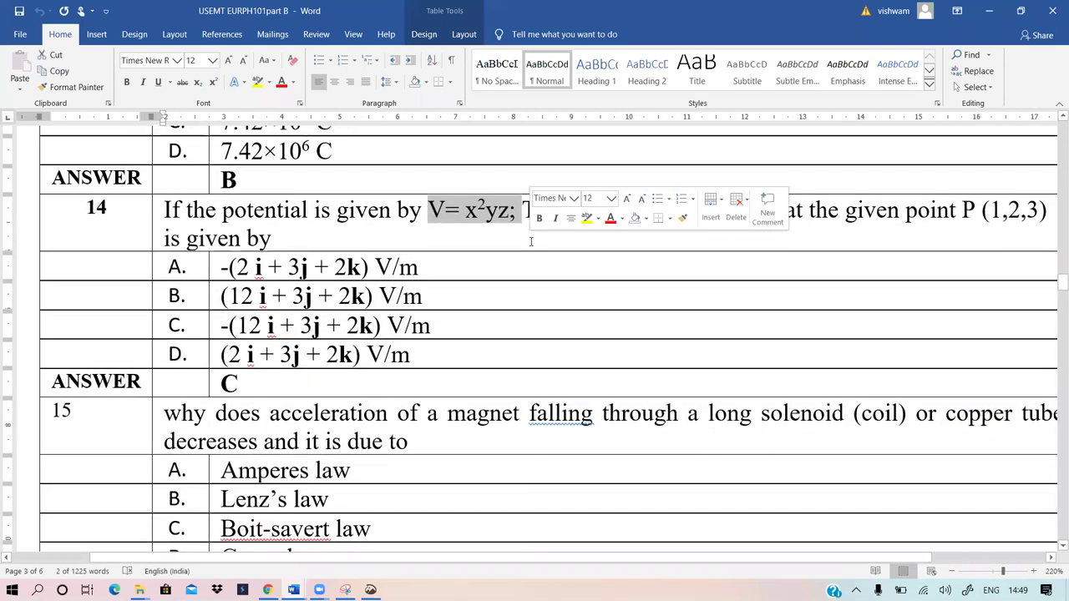
Highlight the full wording of question 14 about the electric field at point P (1,2,3), then clear the selection
left_click(364, 243)
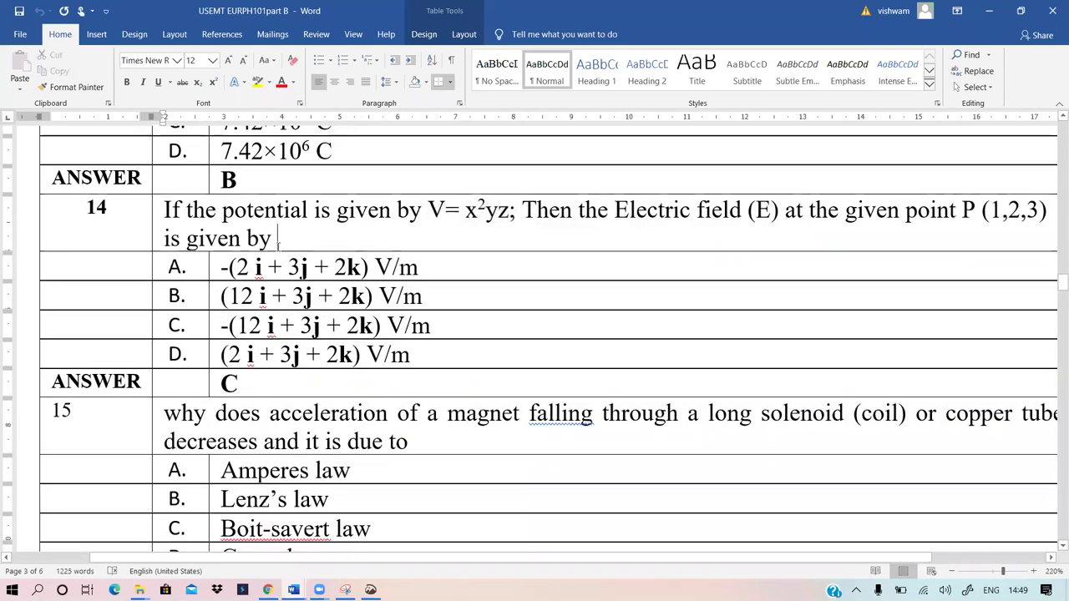
left_click_drag(252, 240, 168, 210)
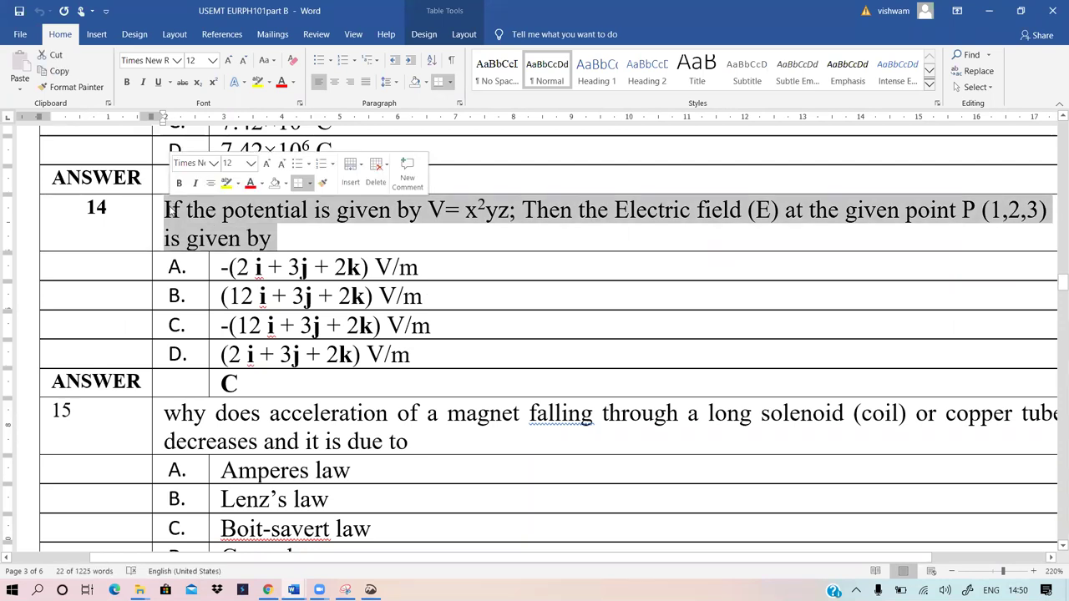
key("Right")
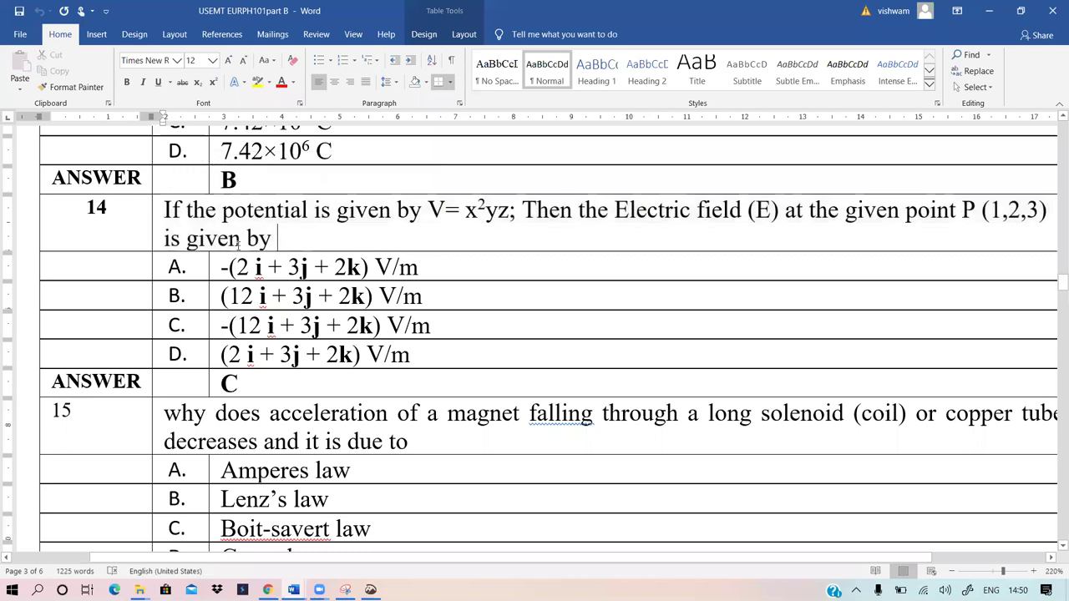
left_click_drag(166, 207, 434, 230)
key("Right")
left_click(480, 209)
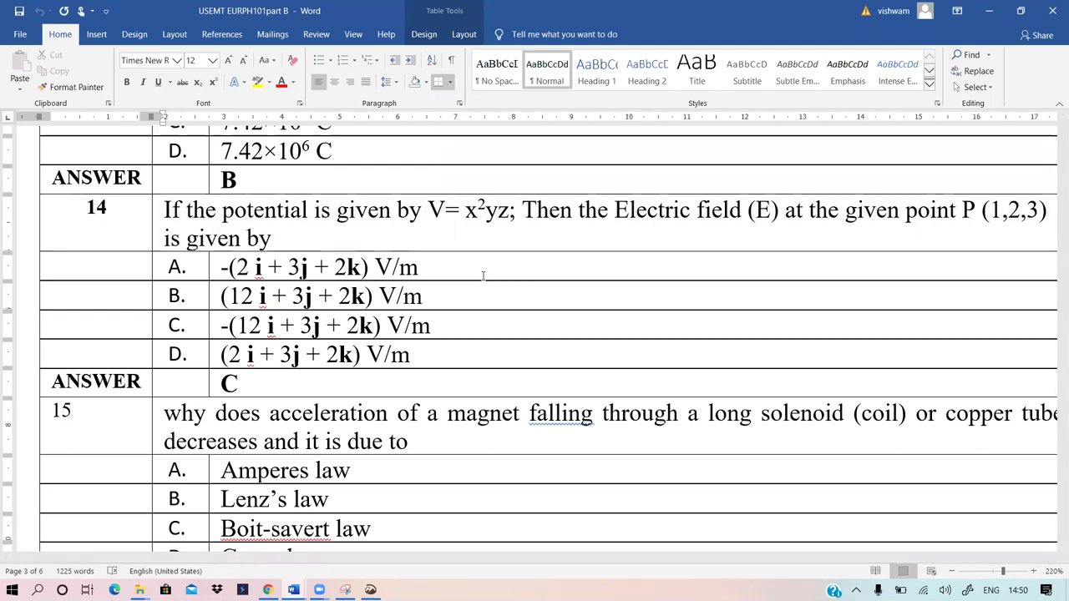
Examine option A of question 16, the displacement current question containing omega and phi symbols
scroll(483, 275, "down", 2)
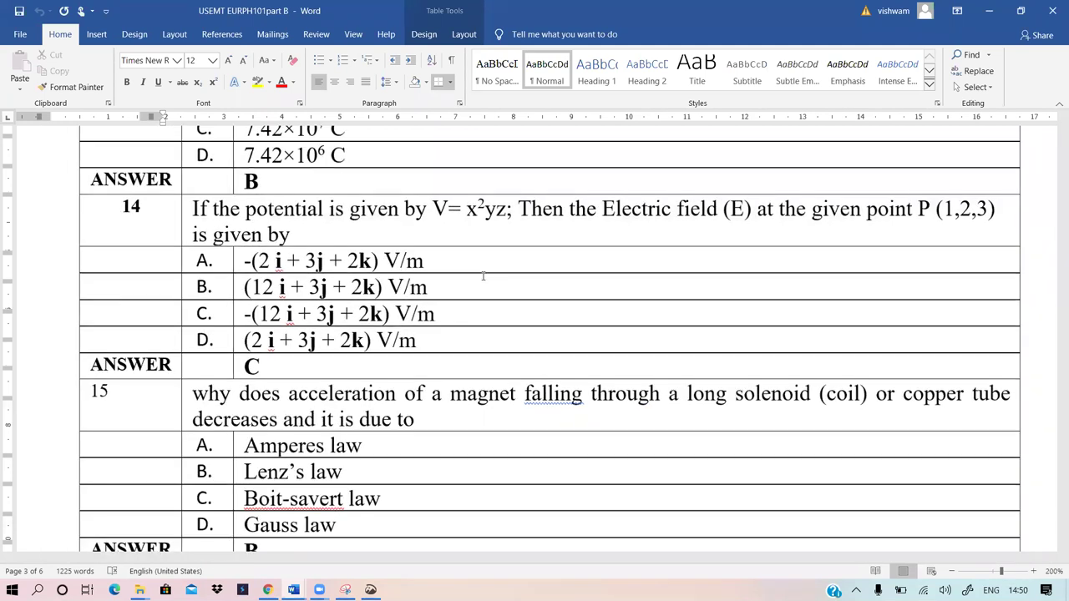
scroll(483, 276, "down", 3)
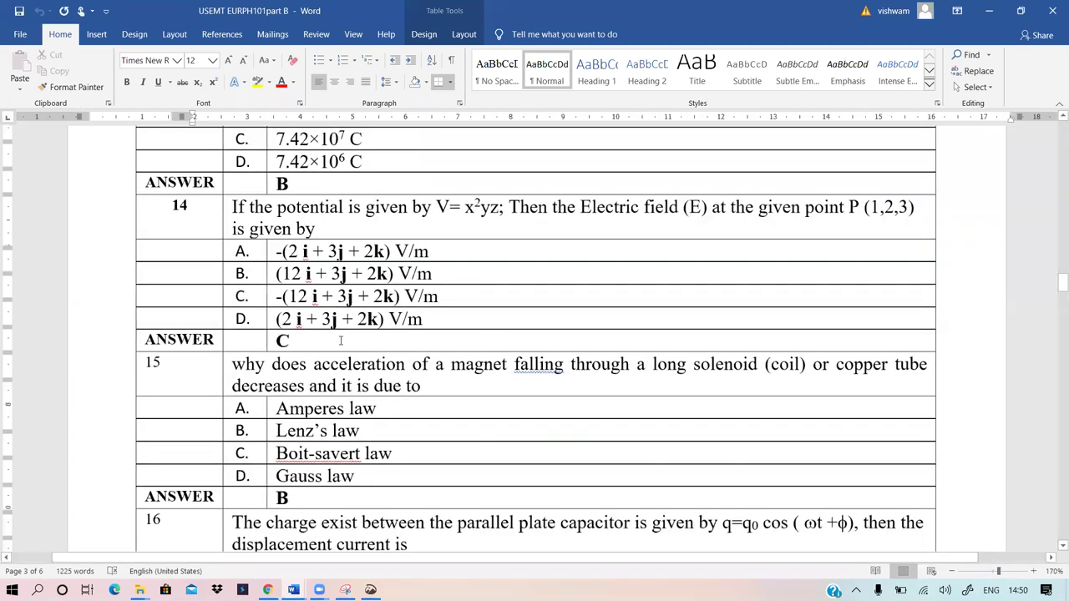
scroll(341, 341, "down", 3)
mouse_move(278, 306)
left_mouse_down()
mouse_move(407, 306)
mouse_move(276, 306)
left_mouse_up()
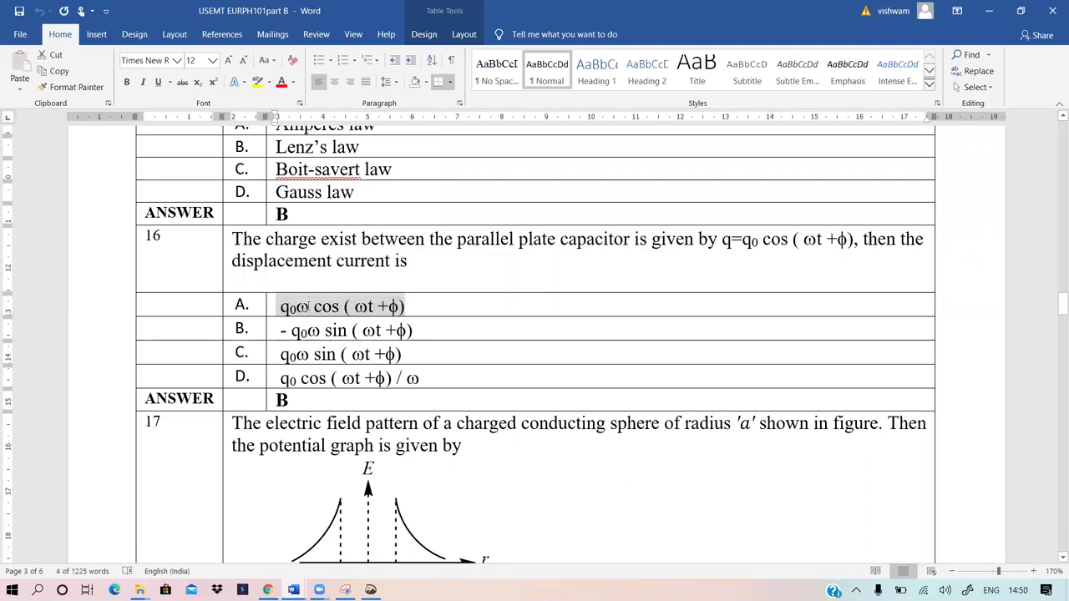
left_click(308, 307)
Switch to the Common_Images (1) document and examine its table of image tags for symbols from Lambda to Degrees
left_click(292, 590)
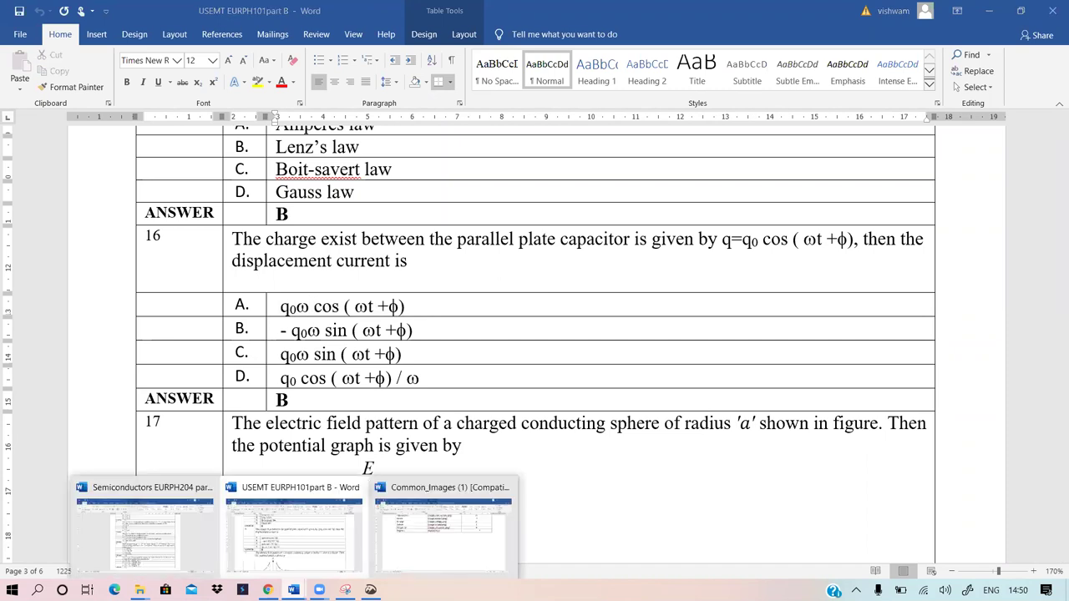
left_click(489, 536)
scroll(615, 315, "up", 5)
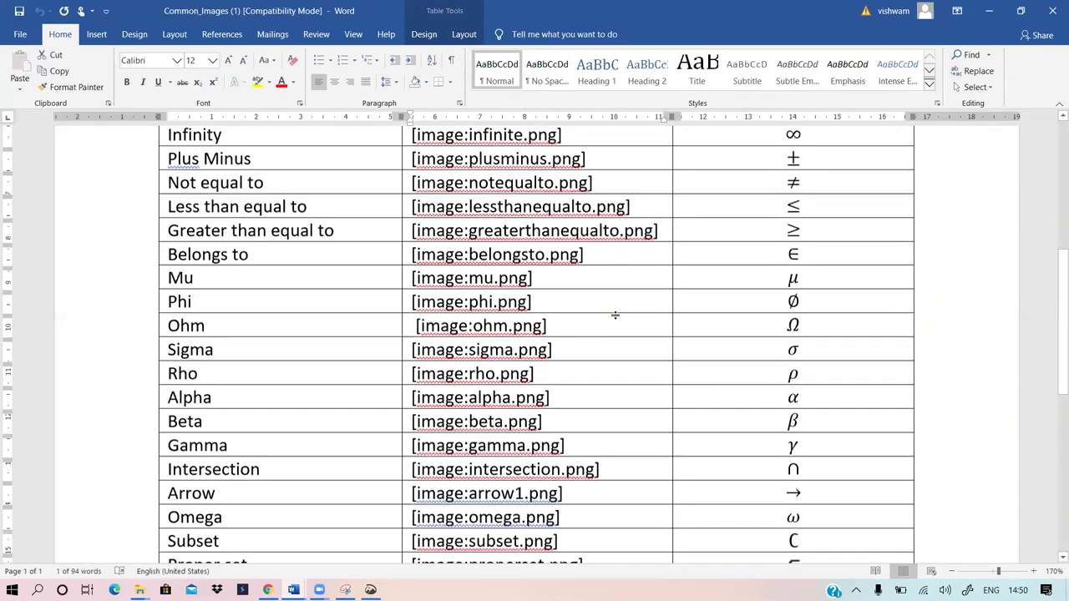
scroll(615, 315, "down", 2)
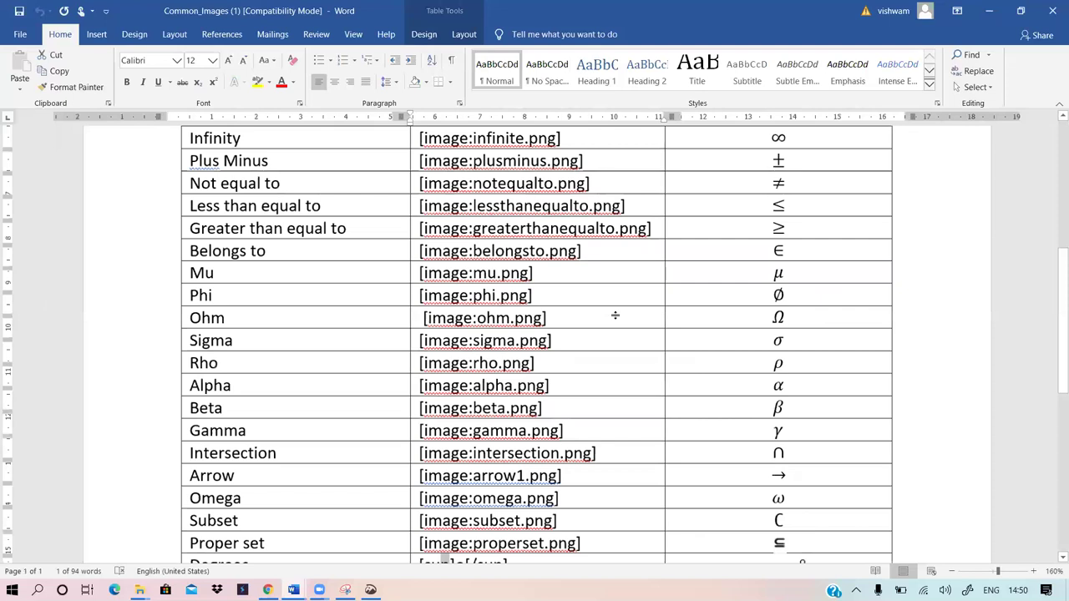
scroll(615, 315, "up", 1)
scroll(615, 322, "up", 4)
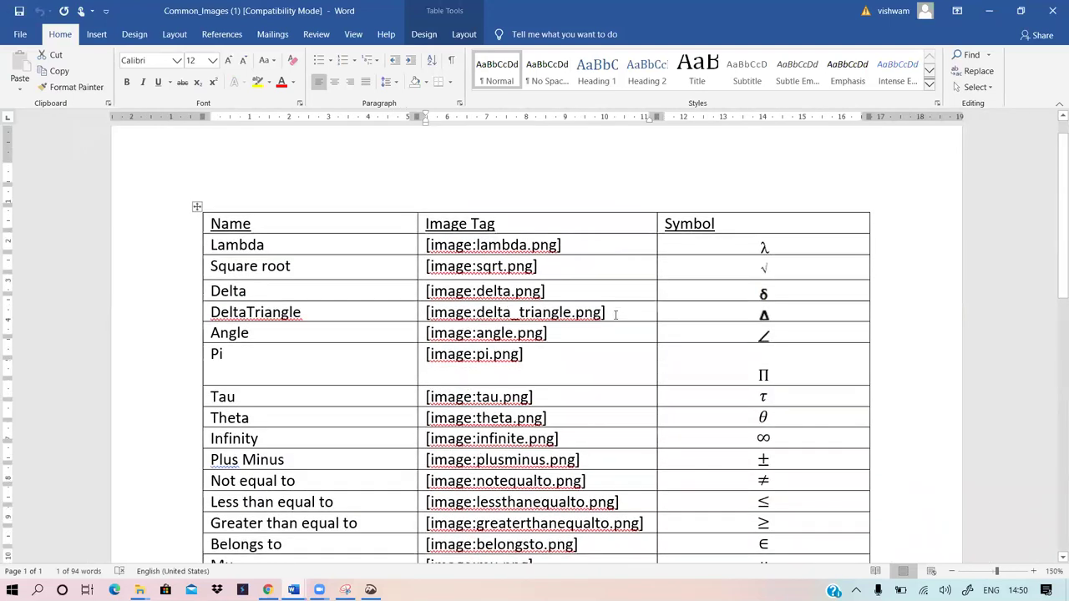
scroll(615, 315, "down", 2)
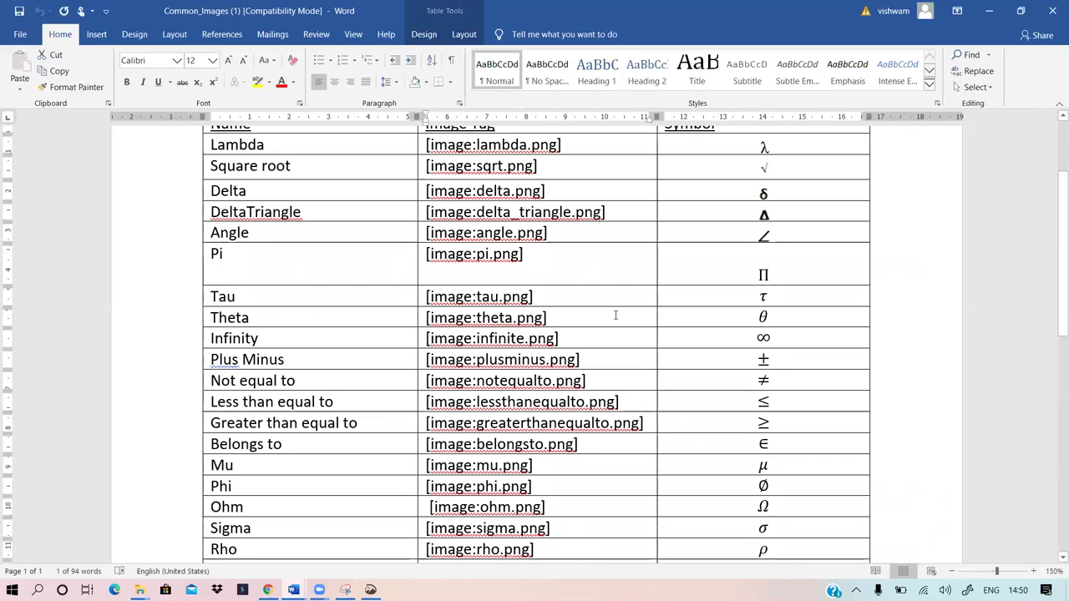
scroll(616, 315, "down", 2)
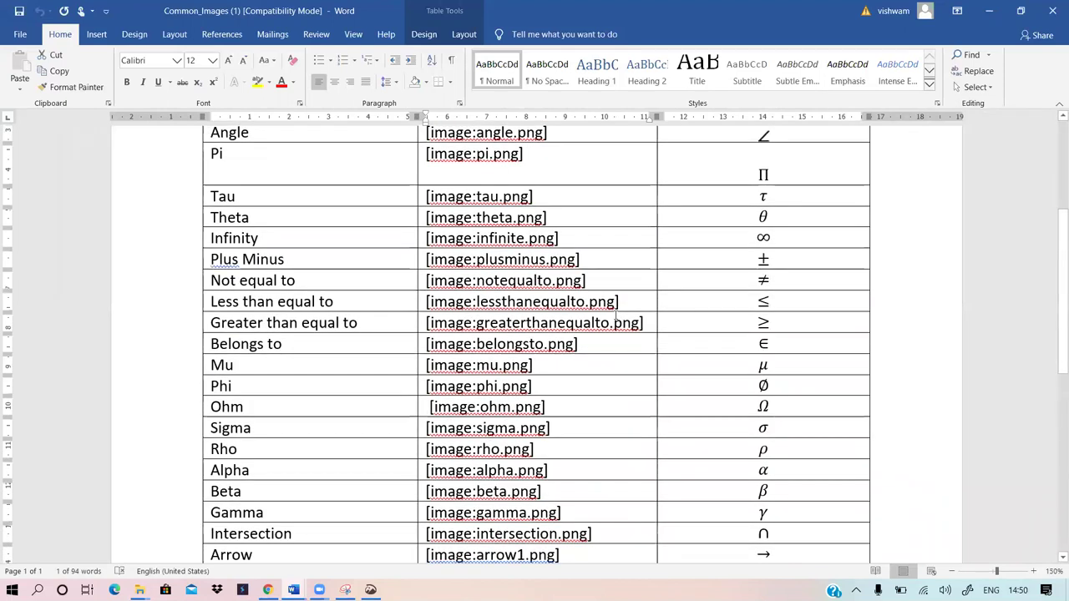
scroll(616, 323, "down", 3)
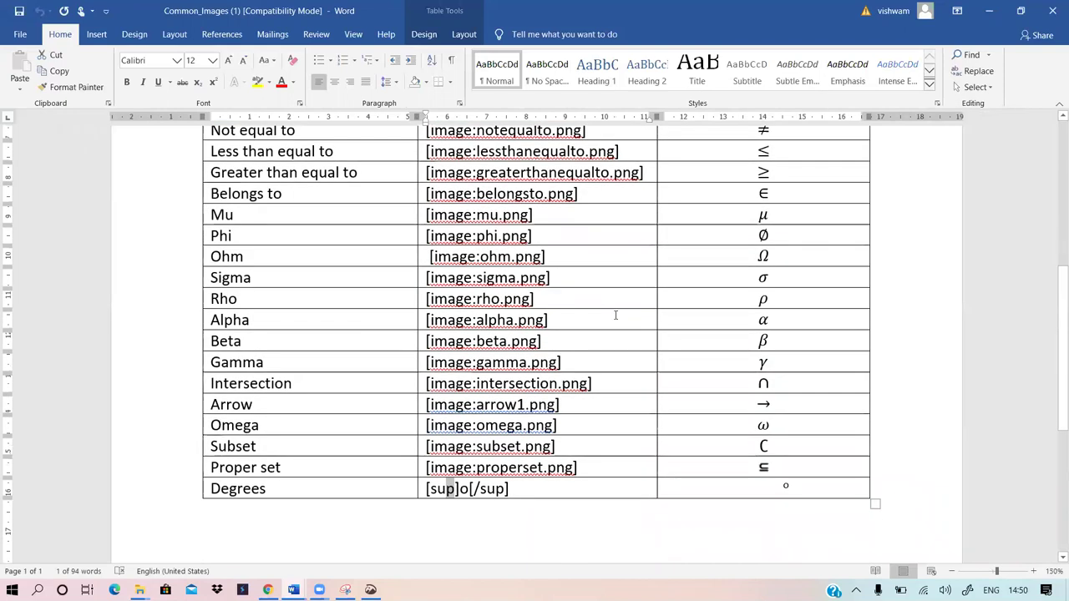
mouse_move(293, 589)
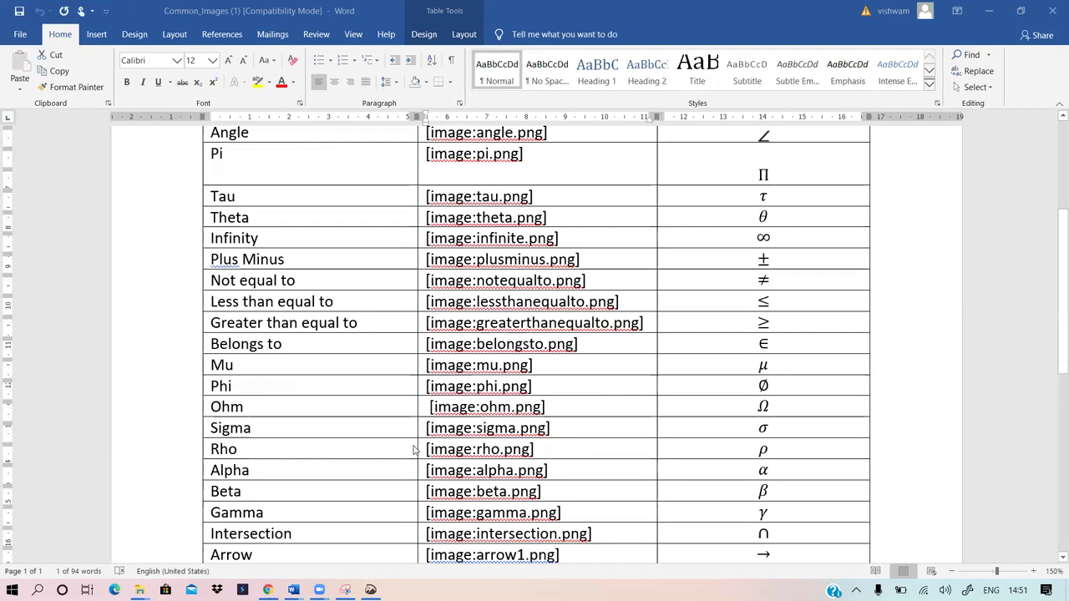
Look through the Common_Images symbol table once more, down to the Degrees row and back up to the header row
scroll(413, 450, "up", 3)
scroll(412, 450, "down", 4)
scroll(412, 450, "down", 5)
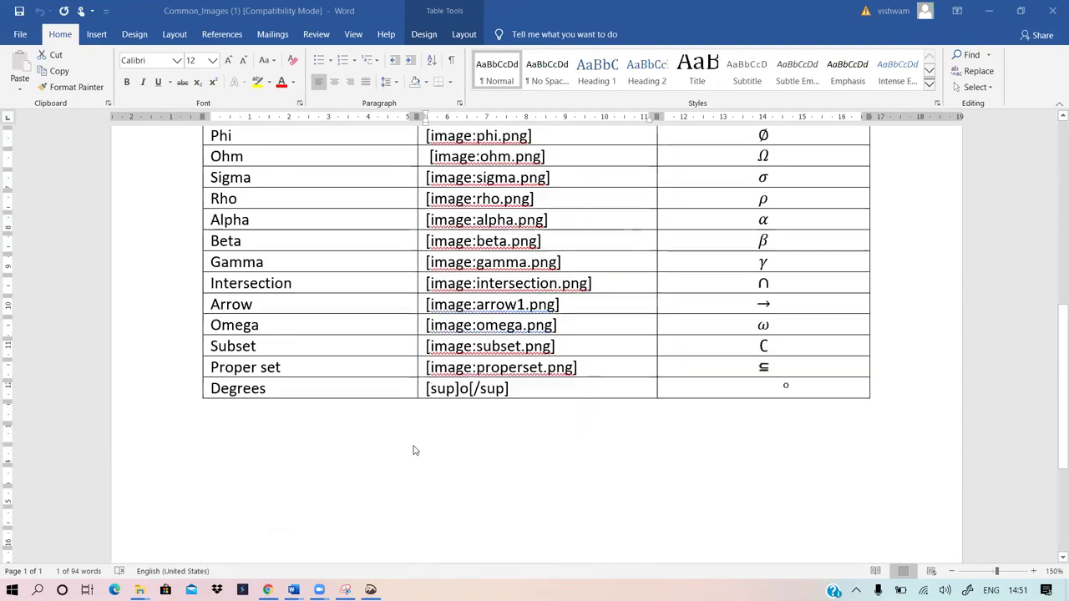
scroll(413, 449, "up", 7)
scroll(413, 449, "up", 6)
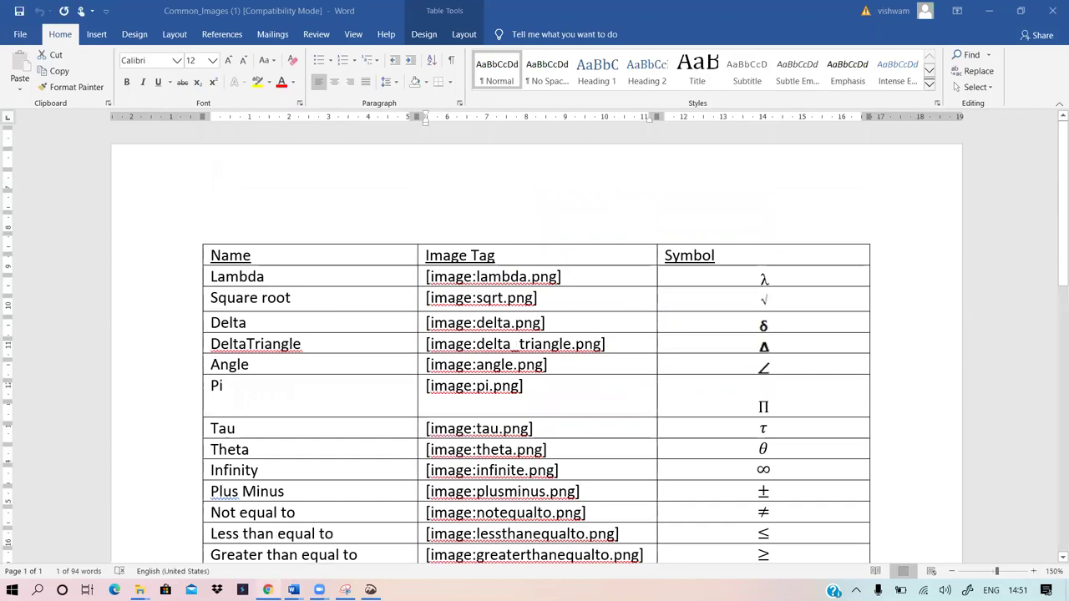
Switch to the CoCubes site in Chrome, open the dashboard, and highlight the Assessments total before clearing the selection
left_click(267, 590)
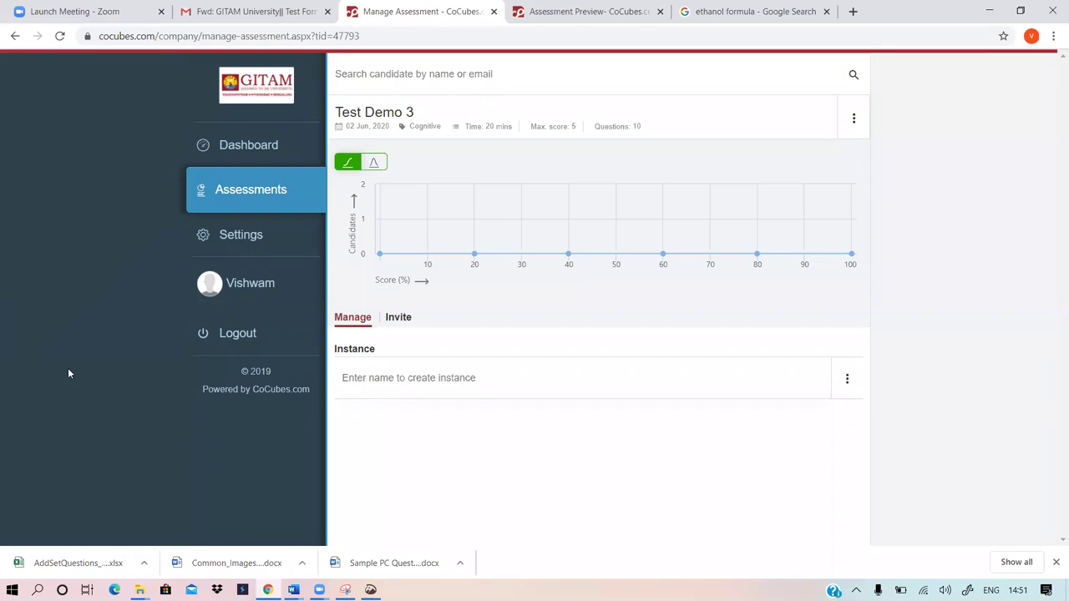
left_click(264, 143)
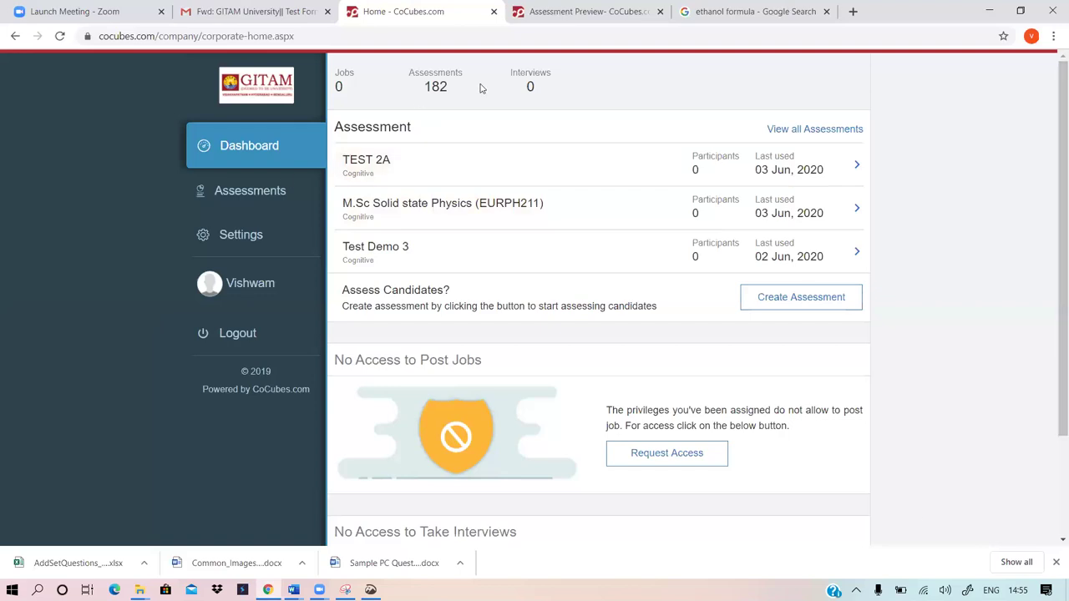
left_click_drag(452, 92, 421, 91)
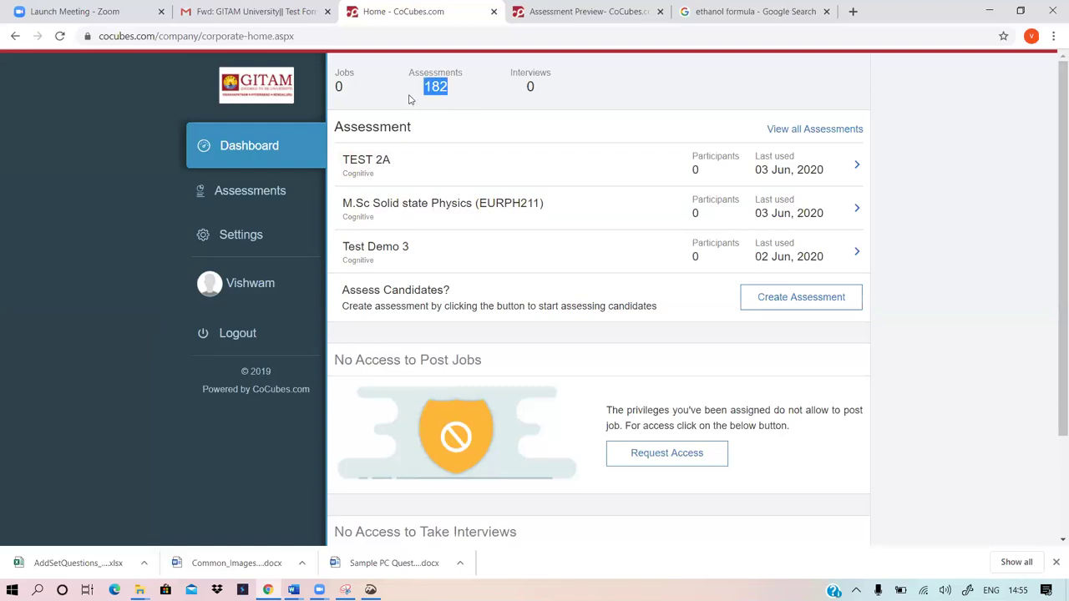
left_click(423, 89)
triple_click(424, 90)
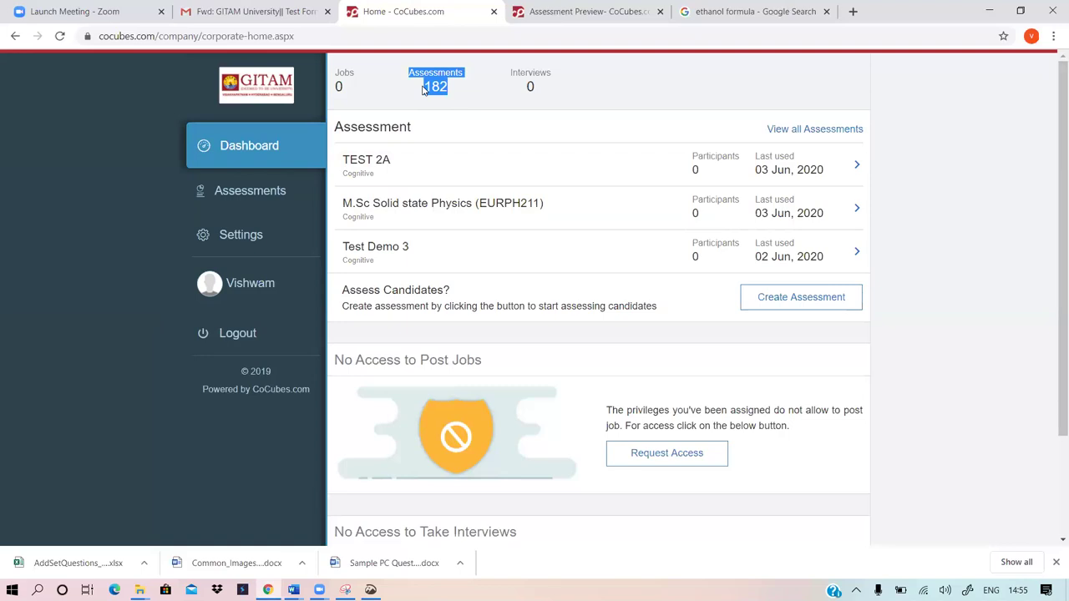
left_click(451, 92)
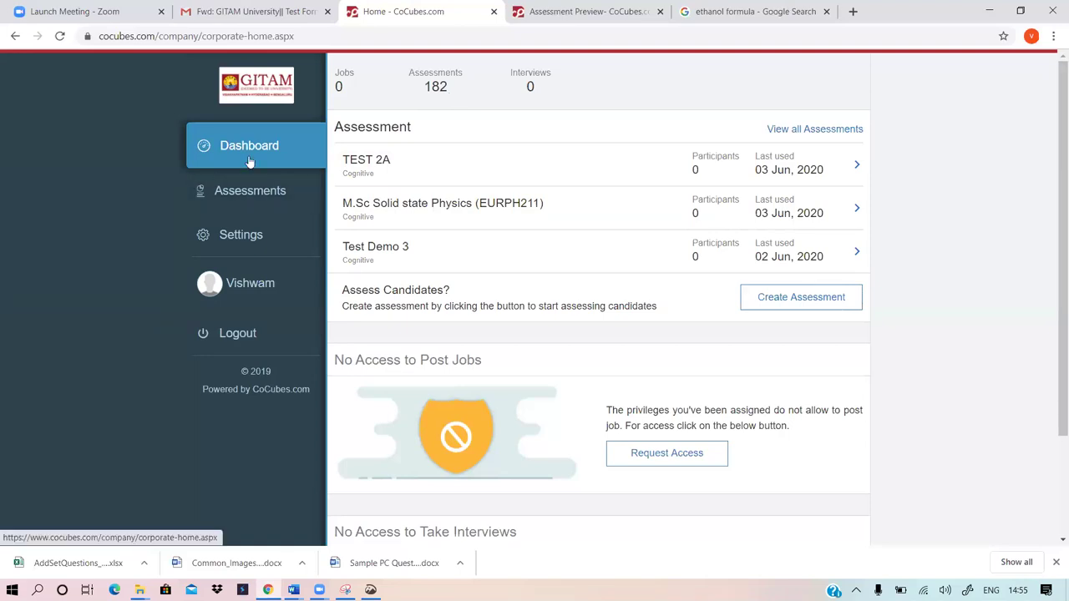
View the assessments listing briefly, then return to the dashboard and look over its recent assessments
left_click(249, 193)
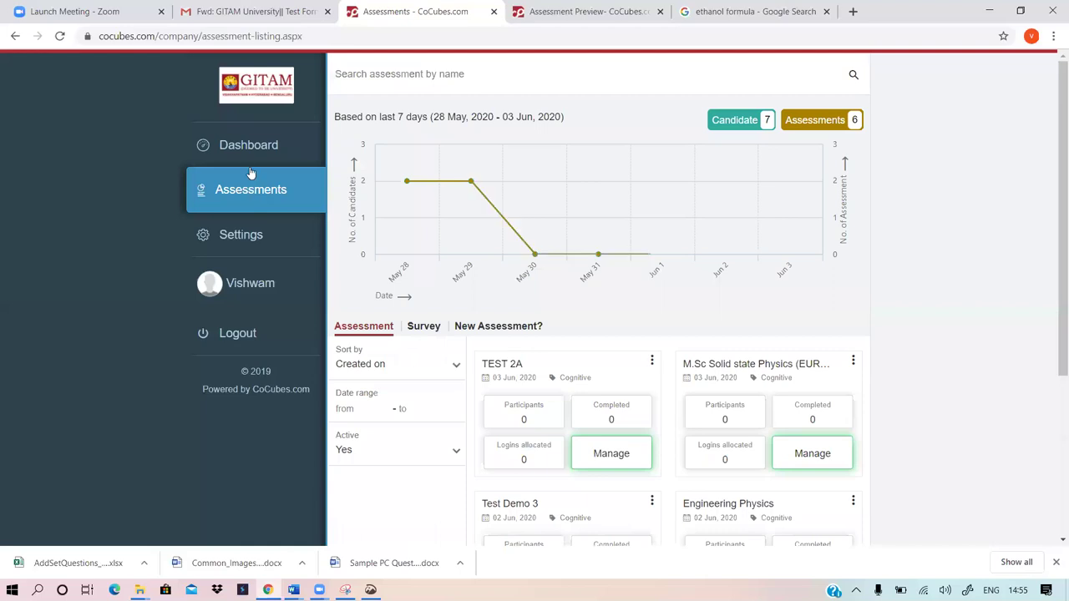
left_click(248, 149)
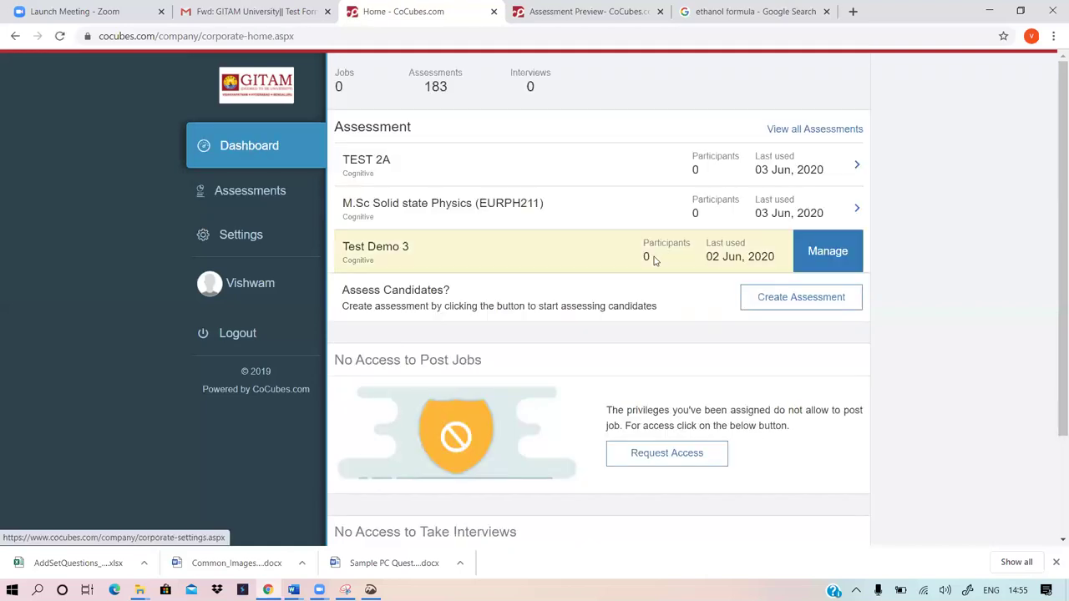
scroll(611, 380, "down", 3)
scroll(612, 380, "up", 2)
Open the assessments listing and examine the seven-day activity graph and the assessment cards from TEST 2A to Test Demo
left_click(250, 200)
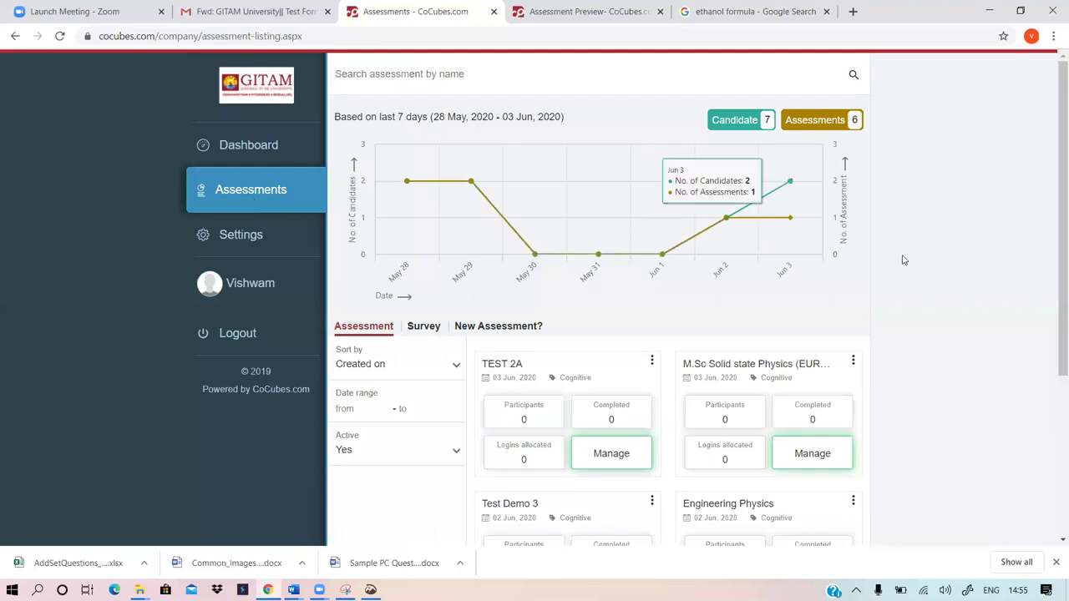
scroll(902, 259, "down", 2)
scroll(903, 260, "down", 2)
scroll(902, 260, "up", 4)
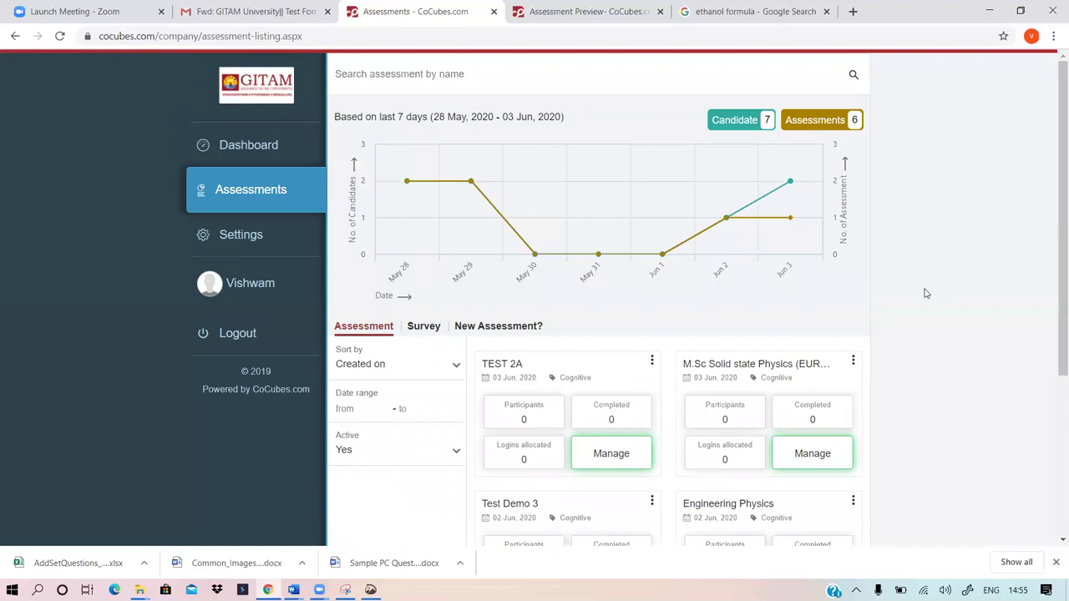
scroll(925, 294, "down", 3)
scroll(926, 294, "down", 1)
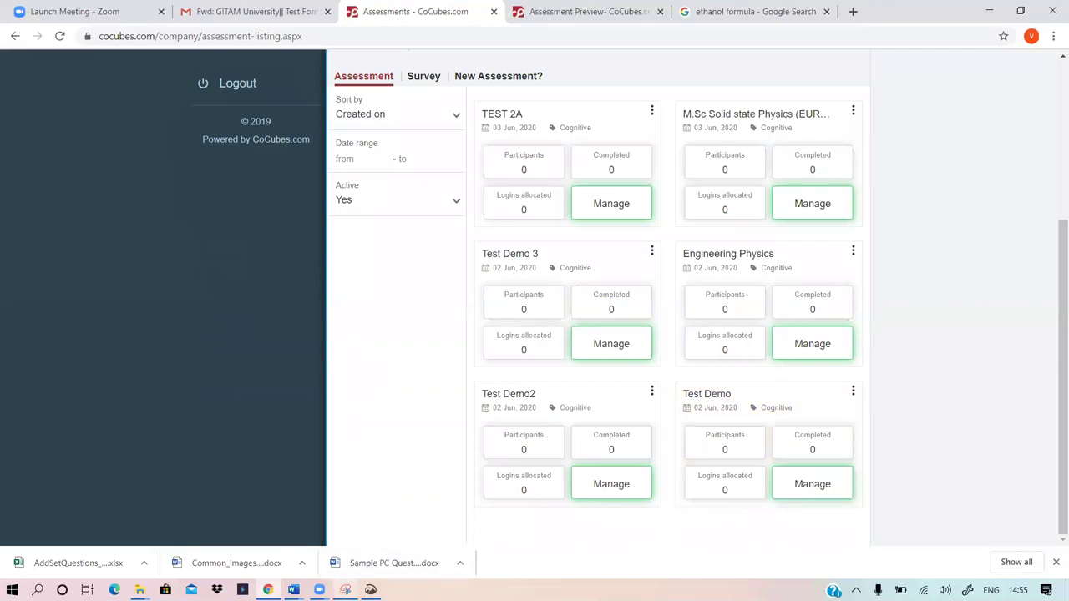
Bring up the Snip & Sketch window and minimize the browser and Word windows to expose the desktop
left_click(345, 590)
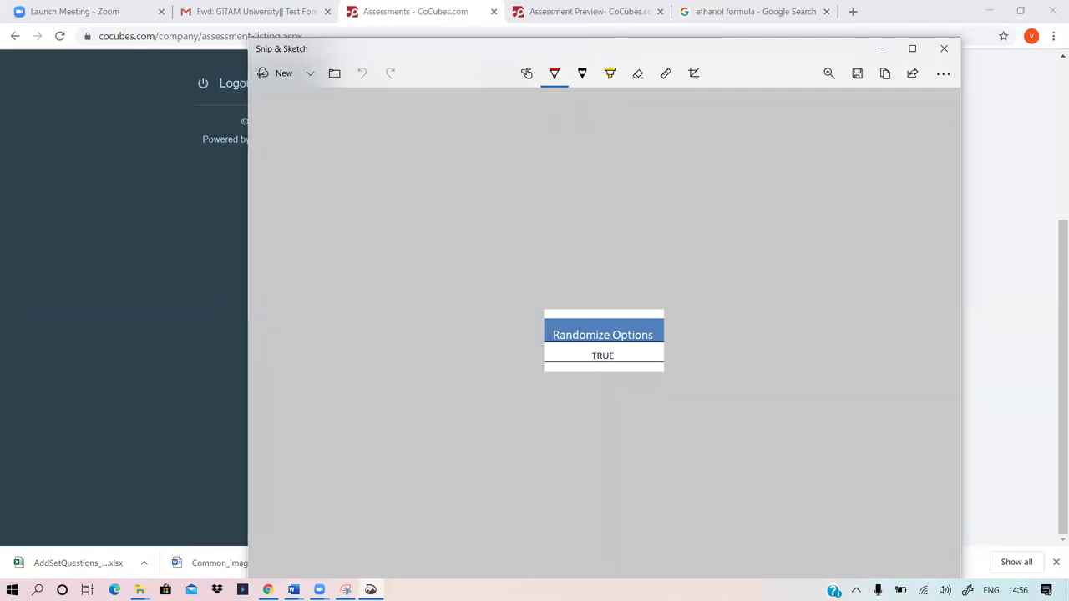
left_click(37, 590)
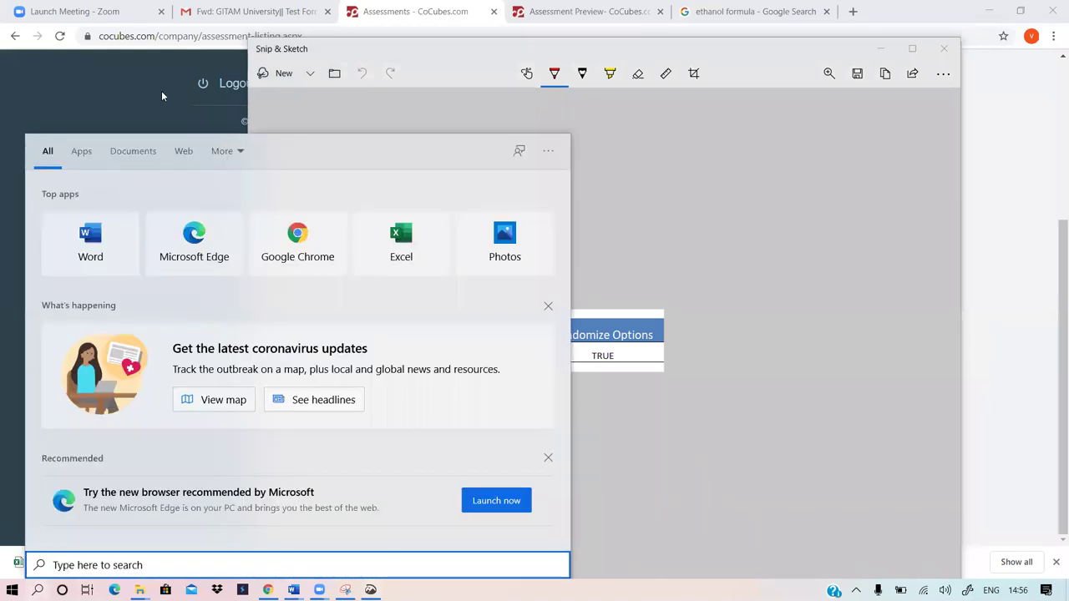
left_click(992, 9)
left_click(991, 9)
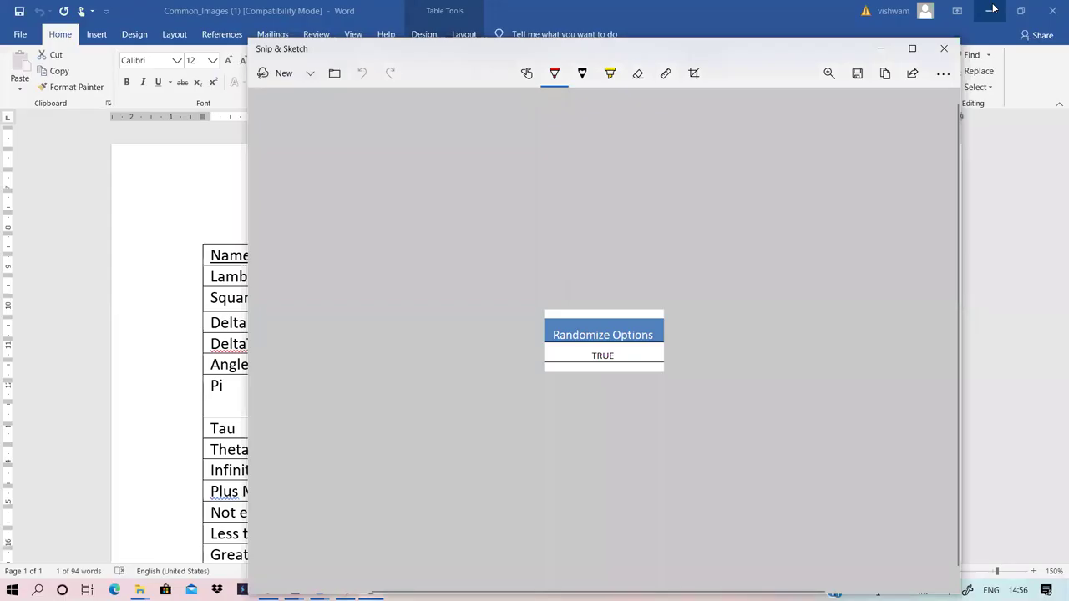
left_click(991, 10)
left_click(991, 9)
left_click(994, 8)
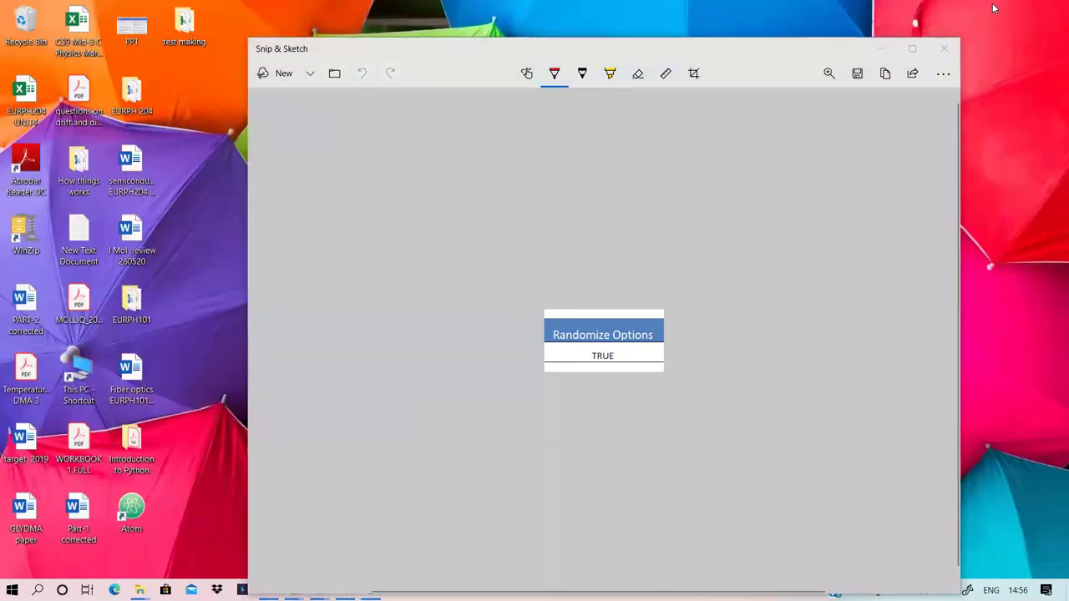
Open the test making folder from the desktop, maximize it, and adjust the icon size to view its image and Excel files
double_click(185, 27)
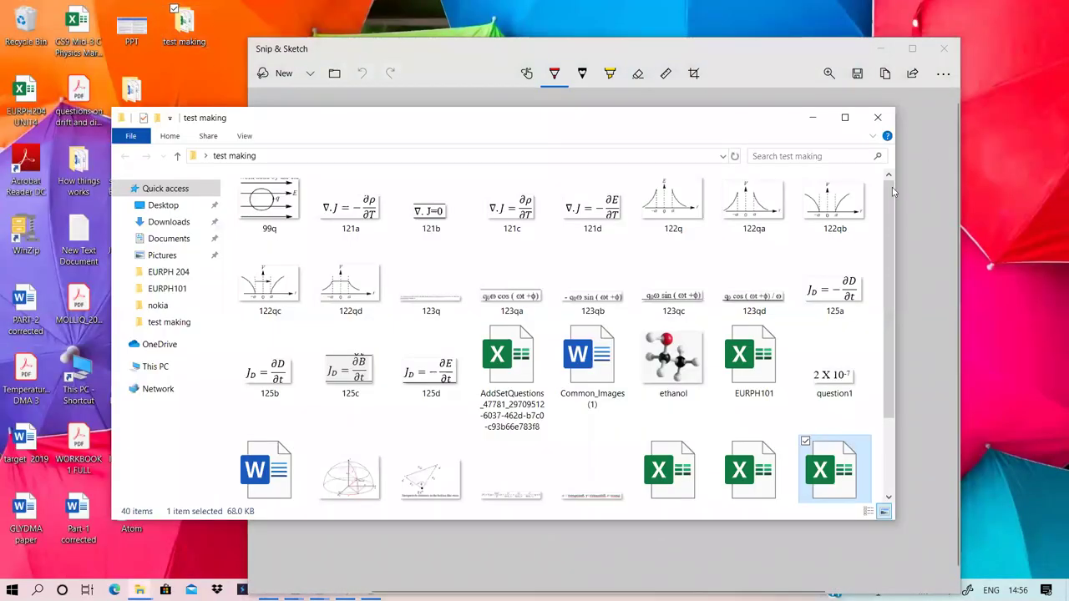
left_click(845, 117)
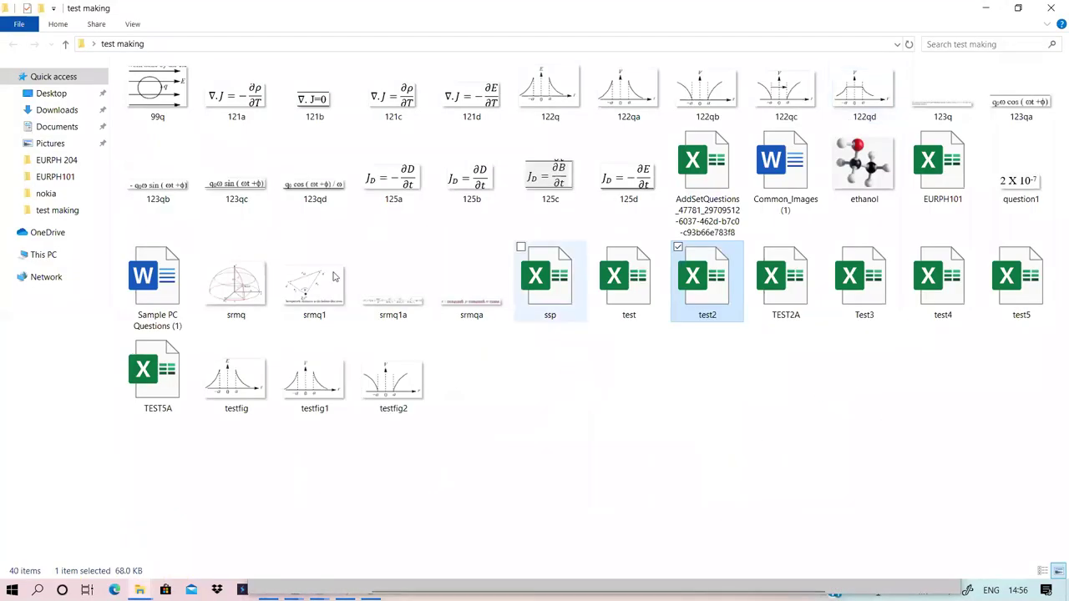
scroll(553, 384, "up", 1, "ctrl")
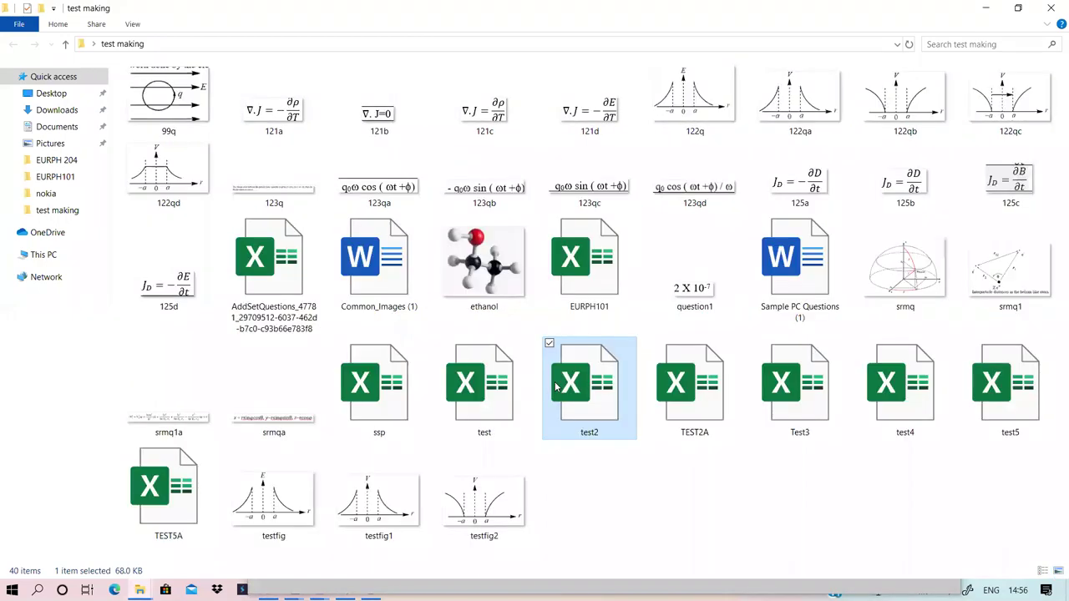
scroll(556, 386, "up", 1, "ctrl")
scroll(556, 387, "down", 1)
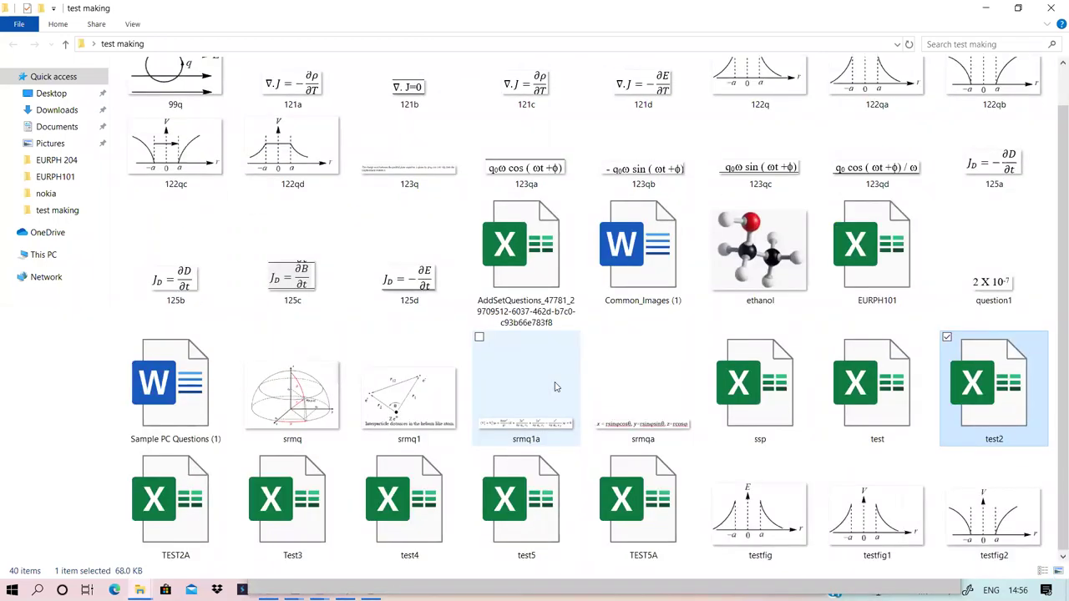
scroll(556, 386, "down", 2, "ctrl")
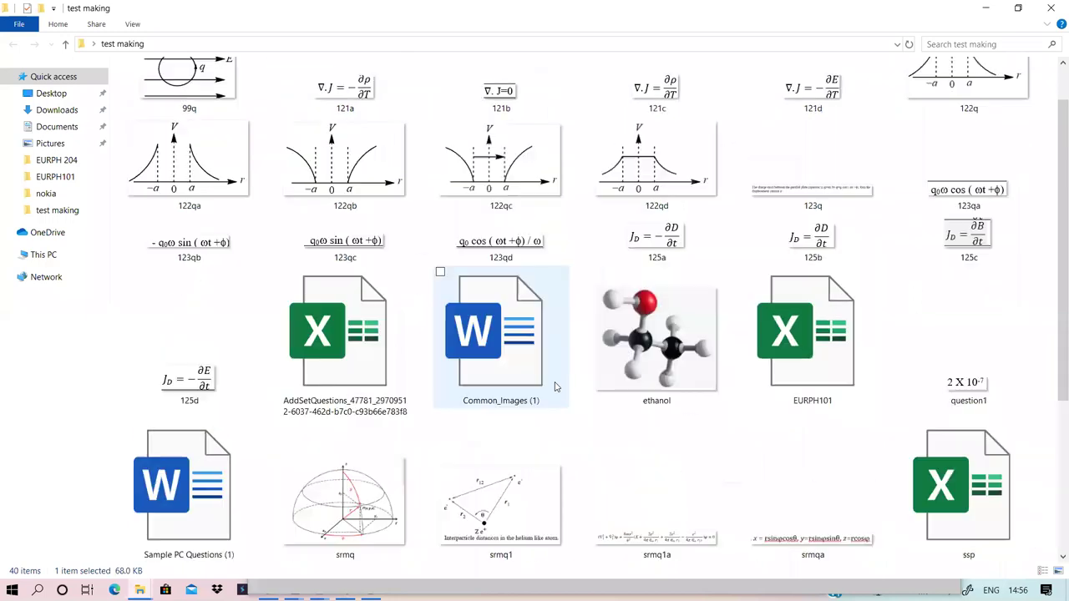
scroll(555, 386, "down", 1, "ctrl")
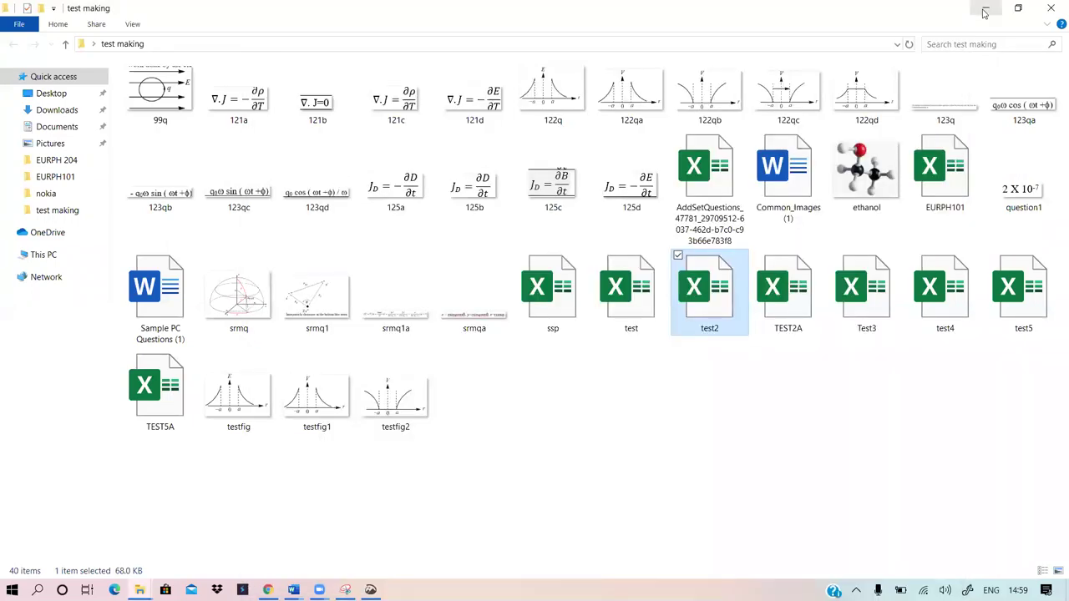
Minimize the test making folder, switch to Gmail in Chrome, and close the Excel_Naming Convention.xlsx preview
left_click(984, 8)
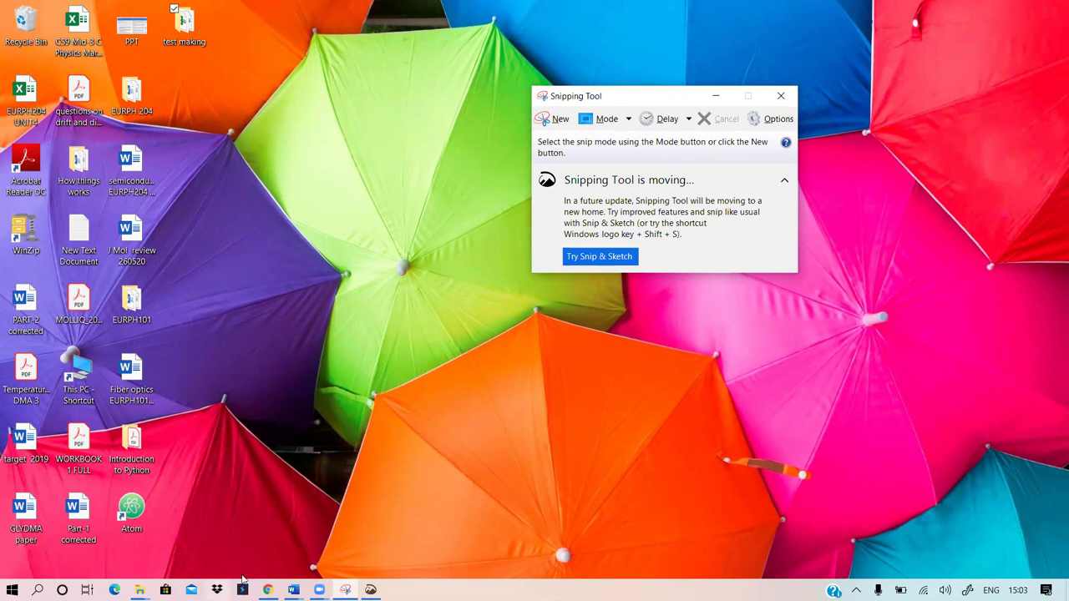
left_click(267, 590)
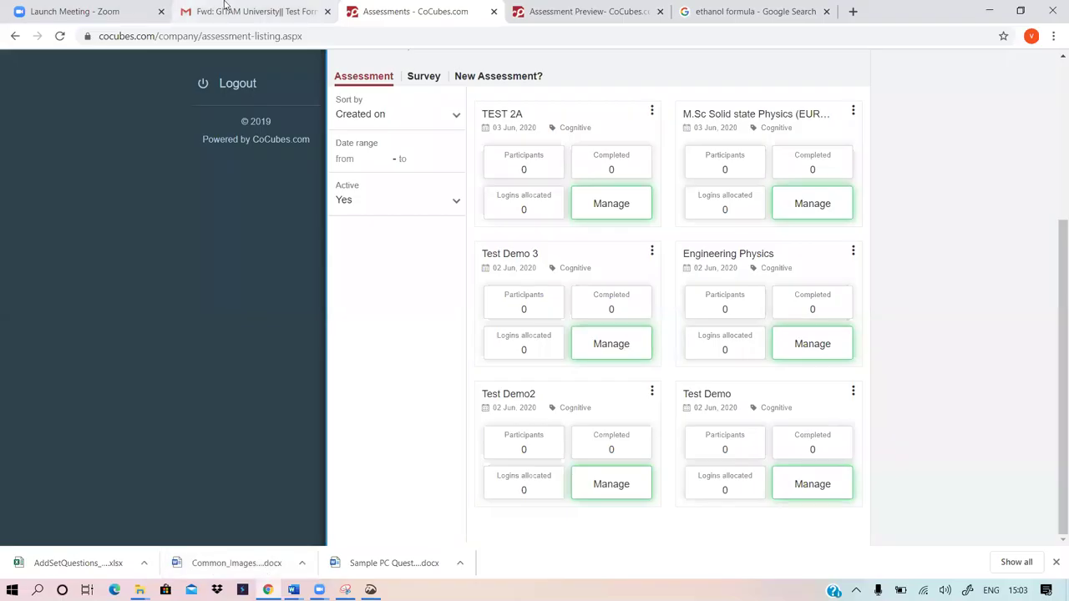
left_click(224, 7)
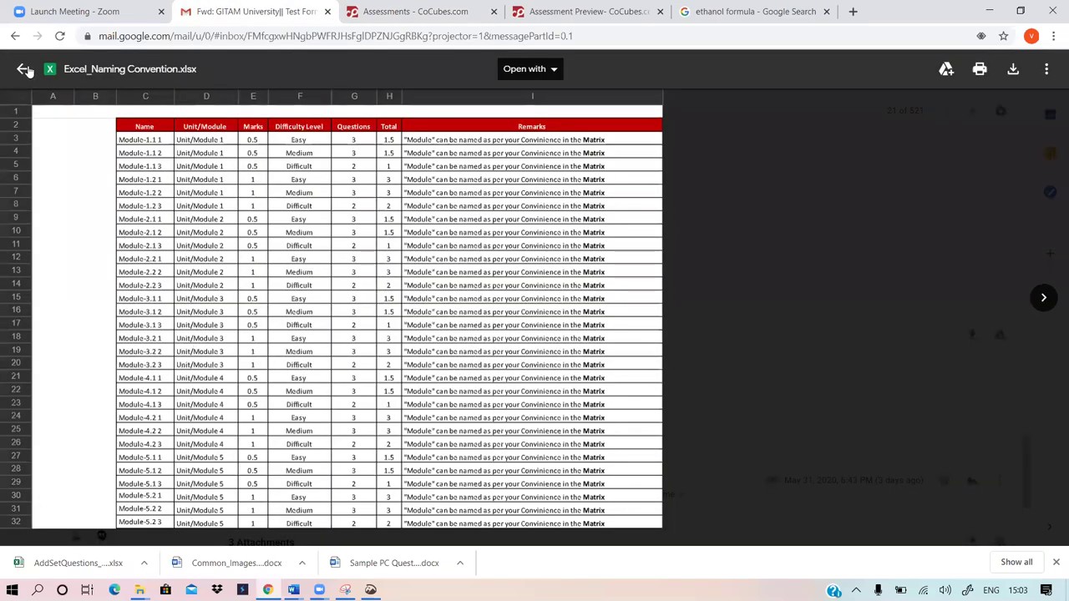
left_click(23, 70)
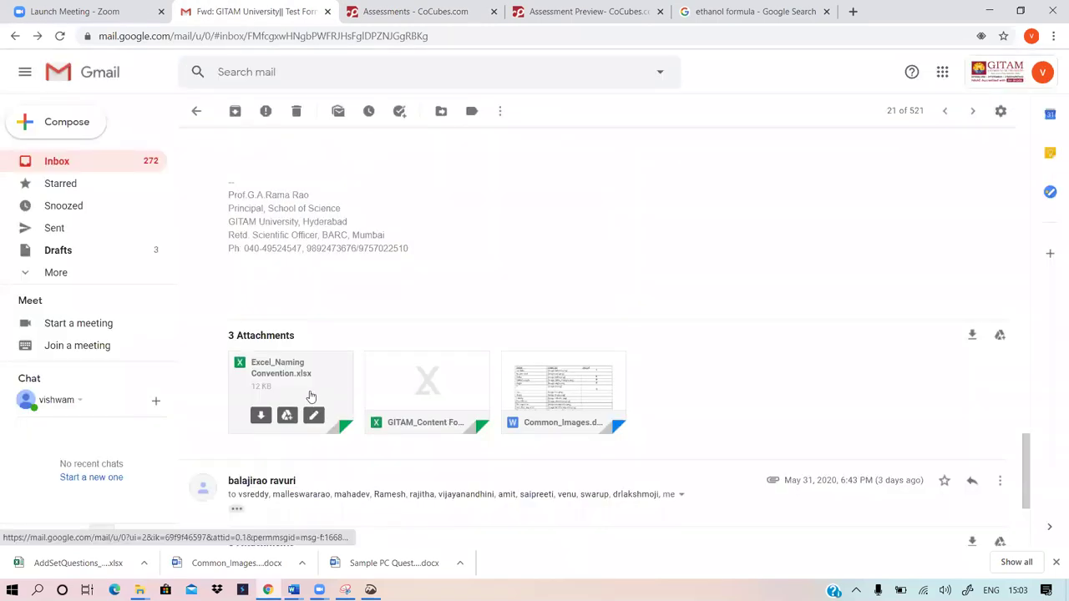
Examine the forwarded GITAM University test format email, including its Randomize Options instructions and attachments
scroll(460, 396, "up", 15)
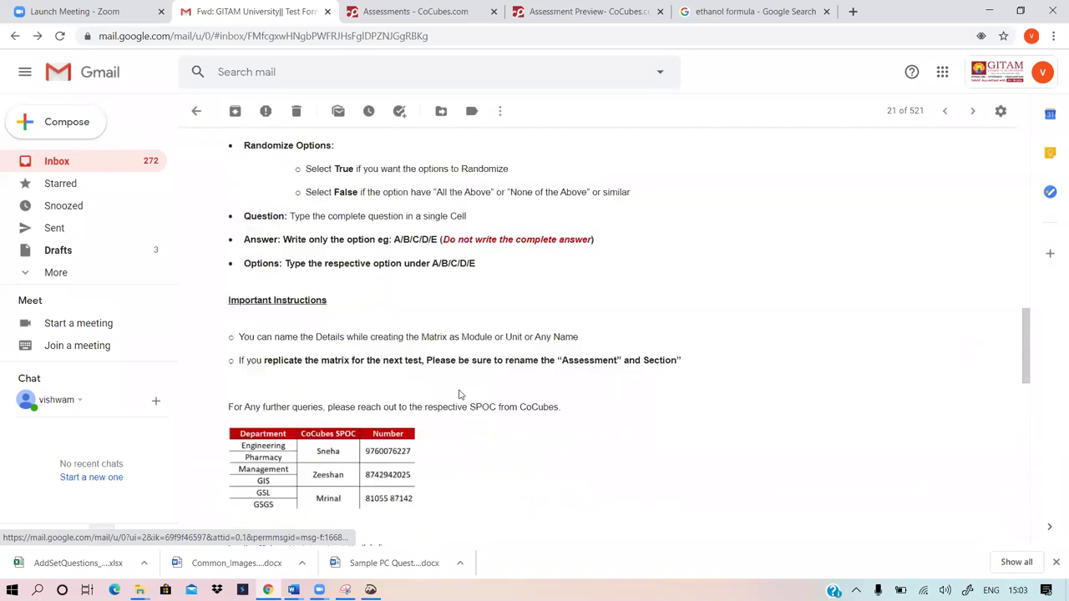
scroll(459, 394, "up", 10)
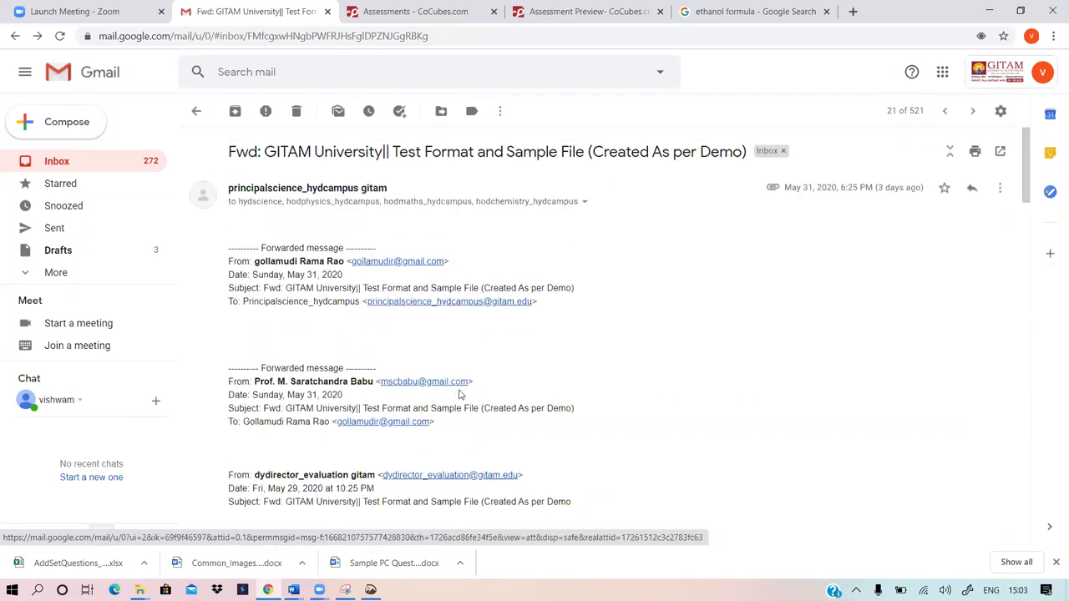
scroll(524, 338, "down", 20)
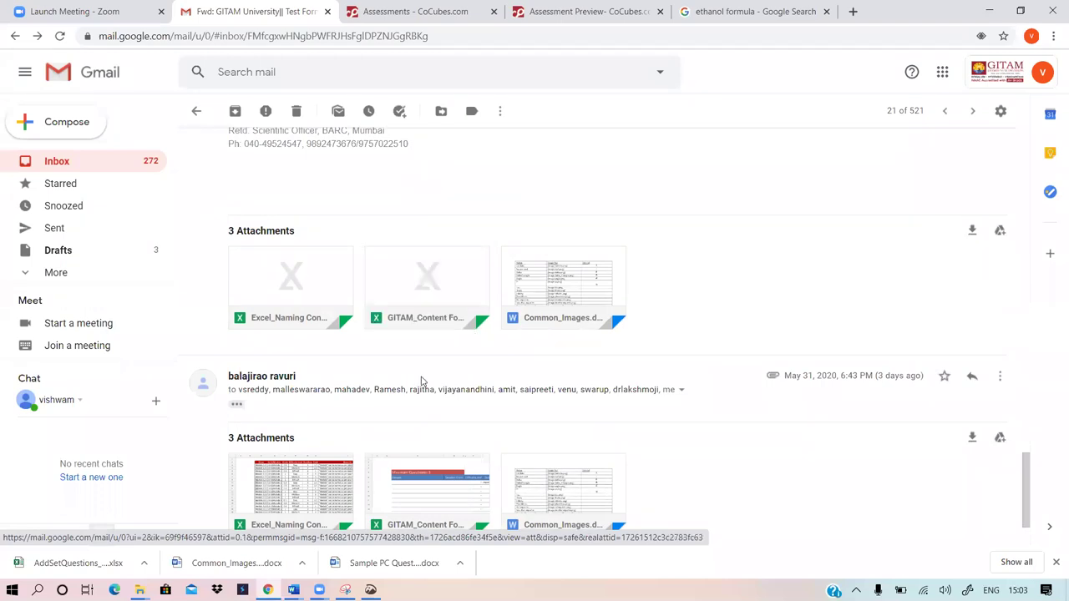
scroll(422, 381, "down", 3)
scroll(422, 382, "up", 5)
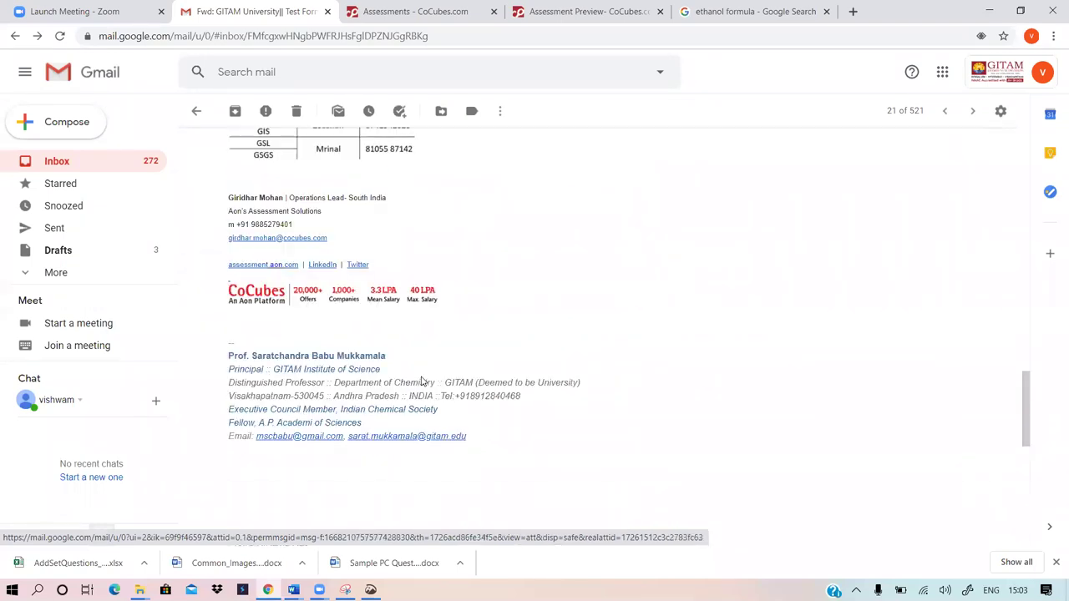
scroll(421, 382, "up", 20)
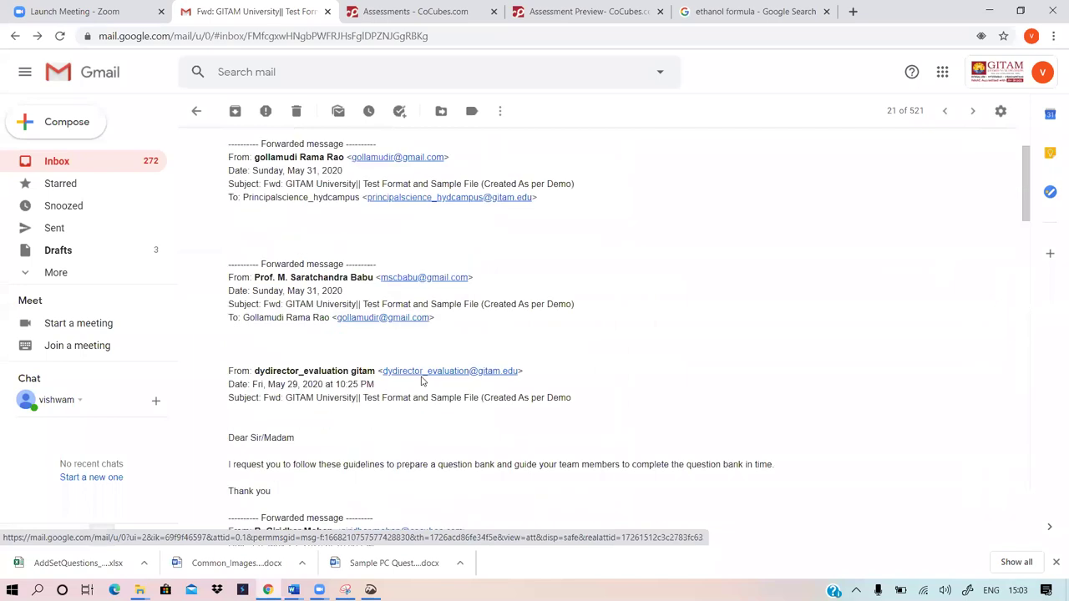
Return to the inbox, open the email "Fwd: format excel unit wise and difficulty wise", and preview its Content Upload Unit wise.xlsx attachment
left_click(15, 39)
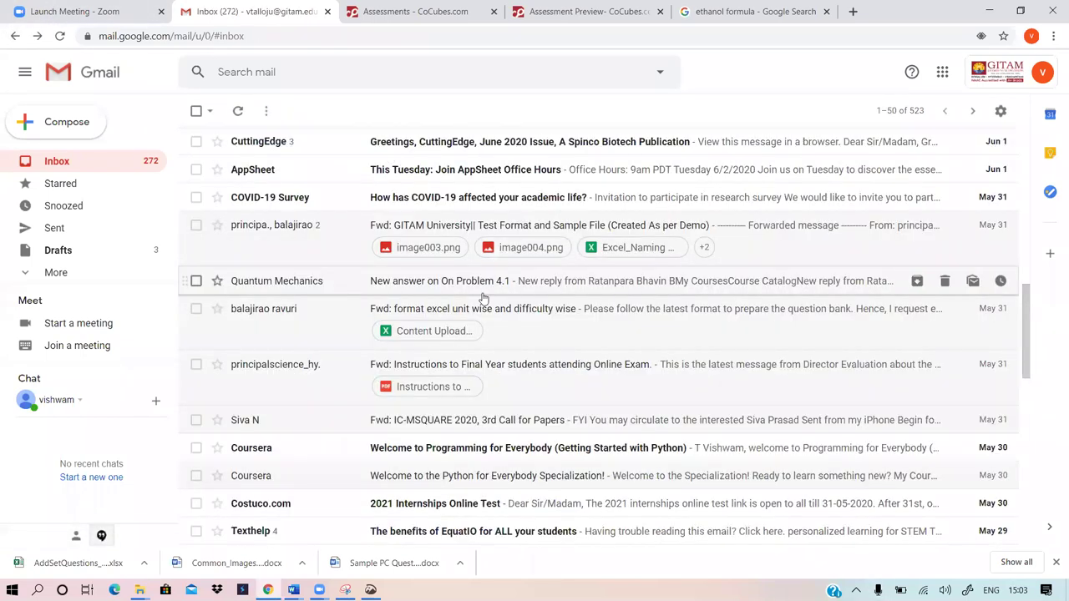
left_click(421, 310)
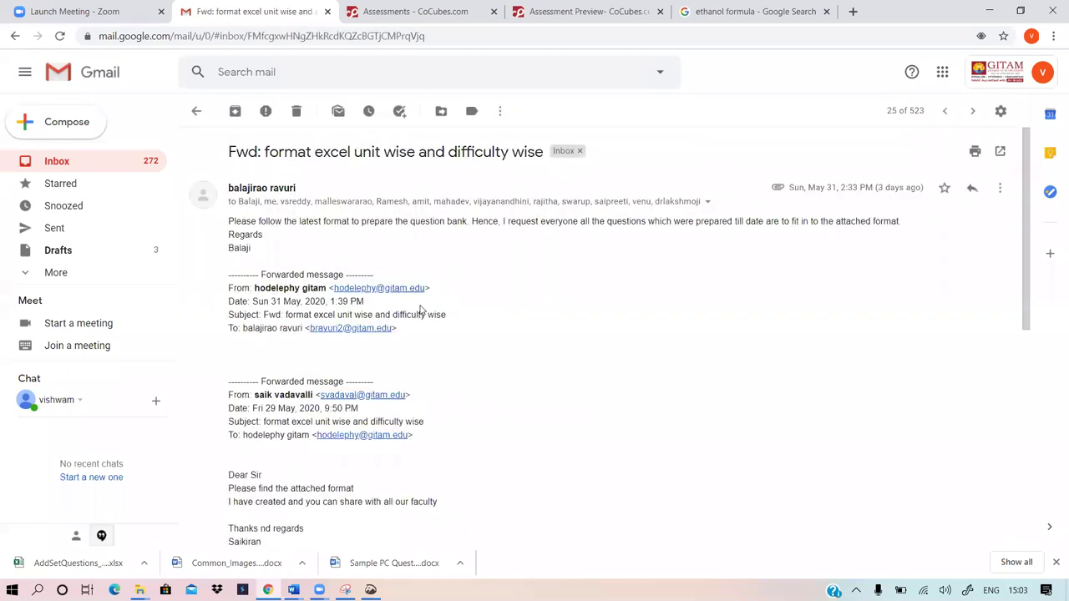
scroll(422, 310, "down", 10)
left_click(288, 320)
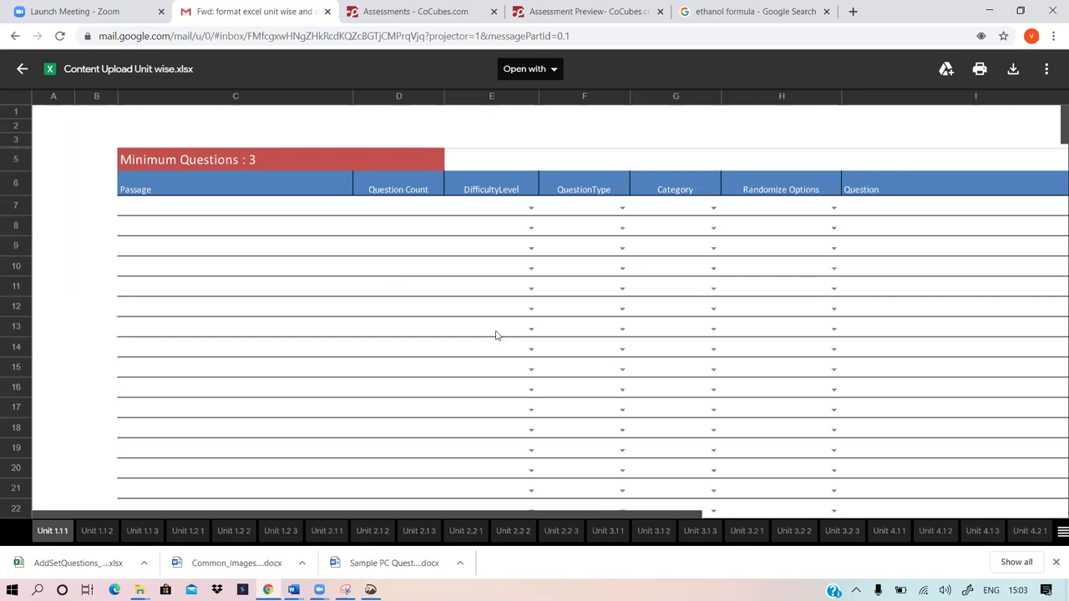
scroll(633, 241, "down", 3)
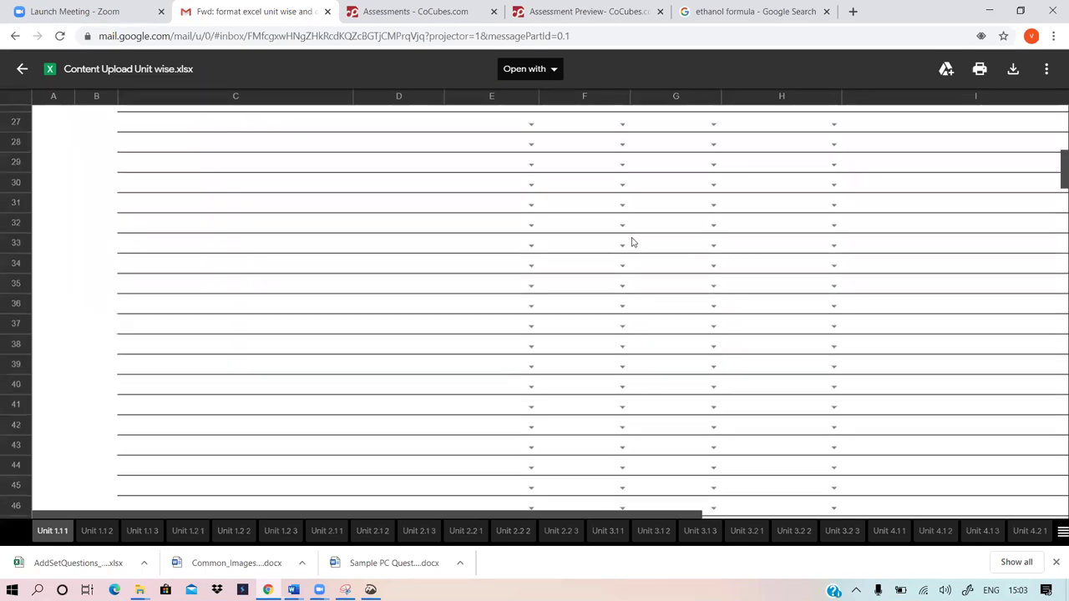
Close the Content Upload Unit wise.xlsx preview and review the forwarded email from its subject line
scroll(632, 241, "up", 3)
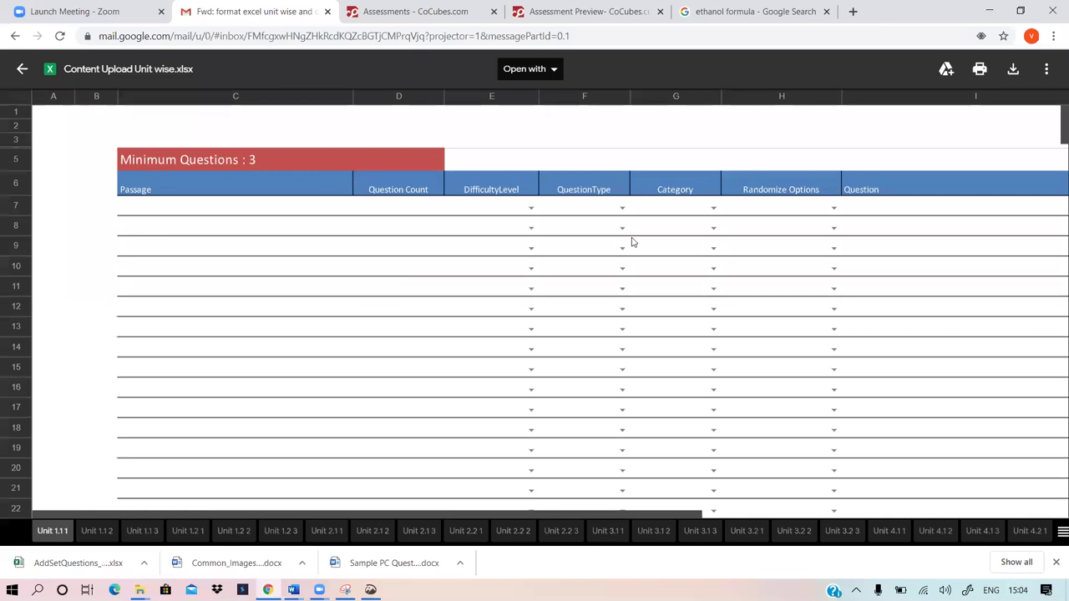
left_click(22, 72)
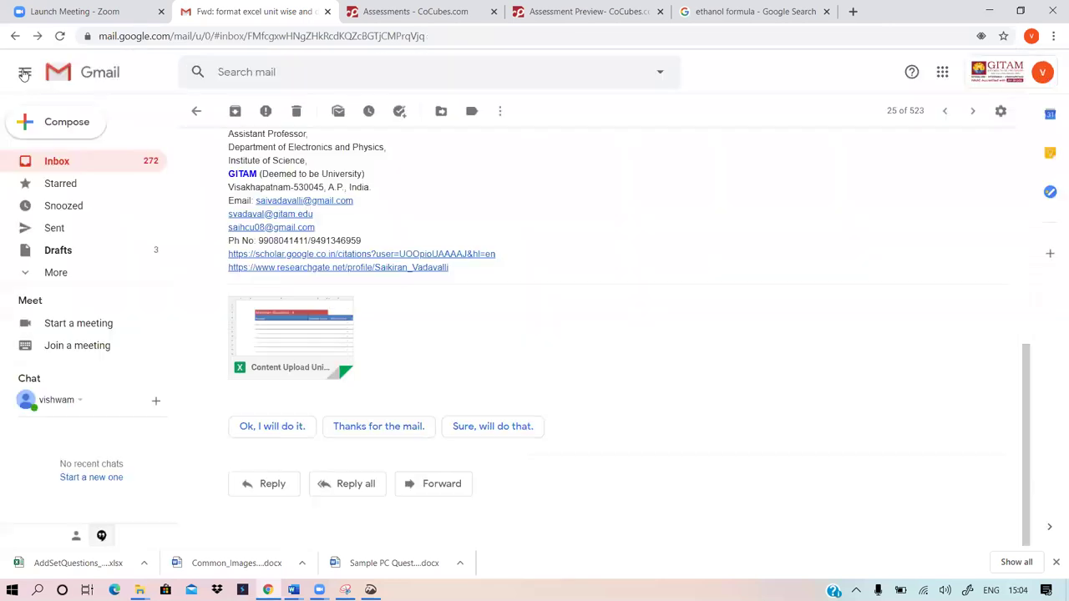
scroll(584, 361, "up", 4)
scroll(583, 361, "up", 2)
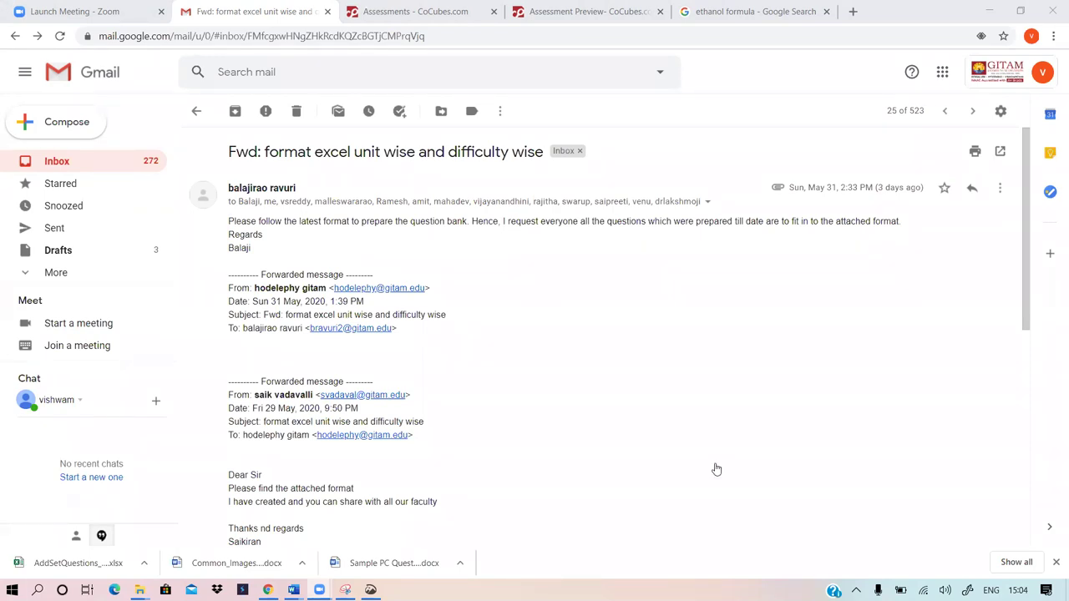
Search Windows for "SNIPPING" to locate the Snipping Tool app
left_click(37, 589)
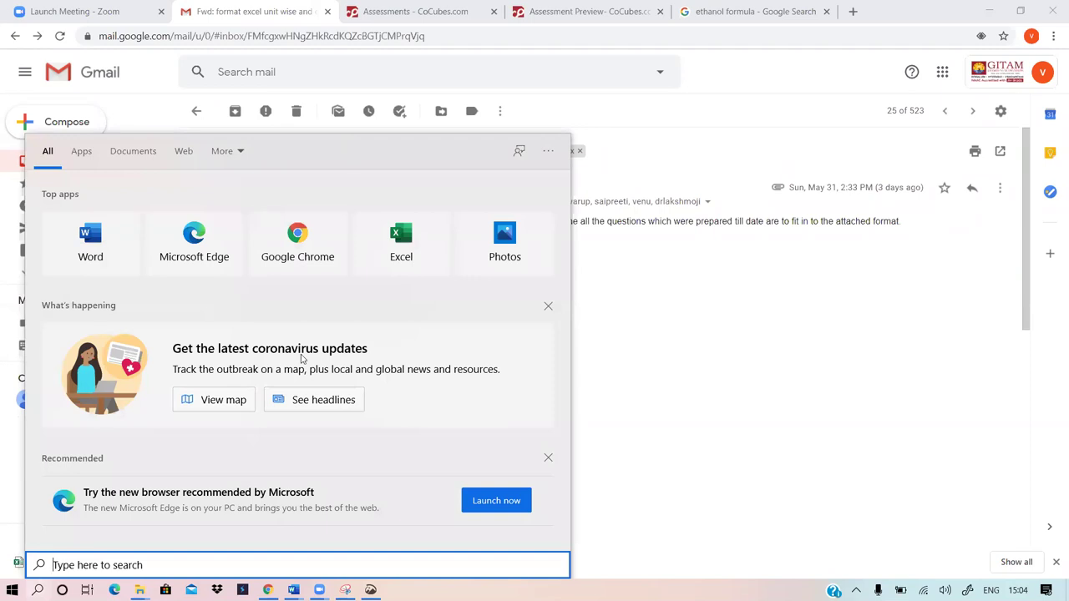
type("SNI")
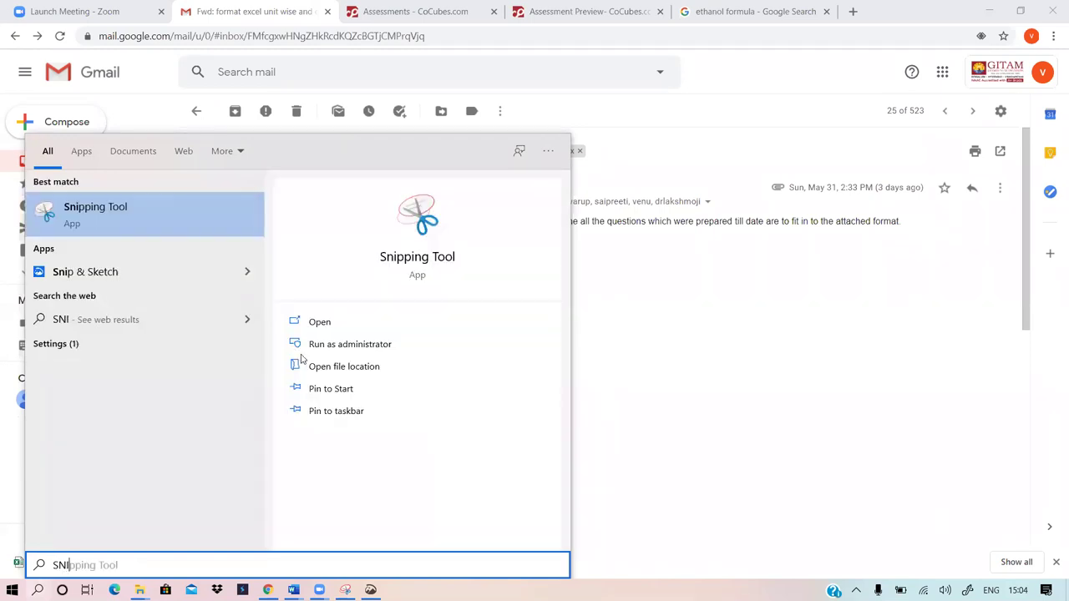
type("PPING")
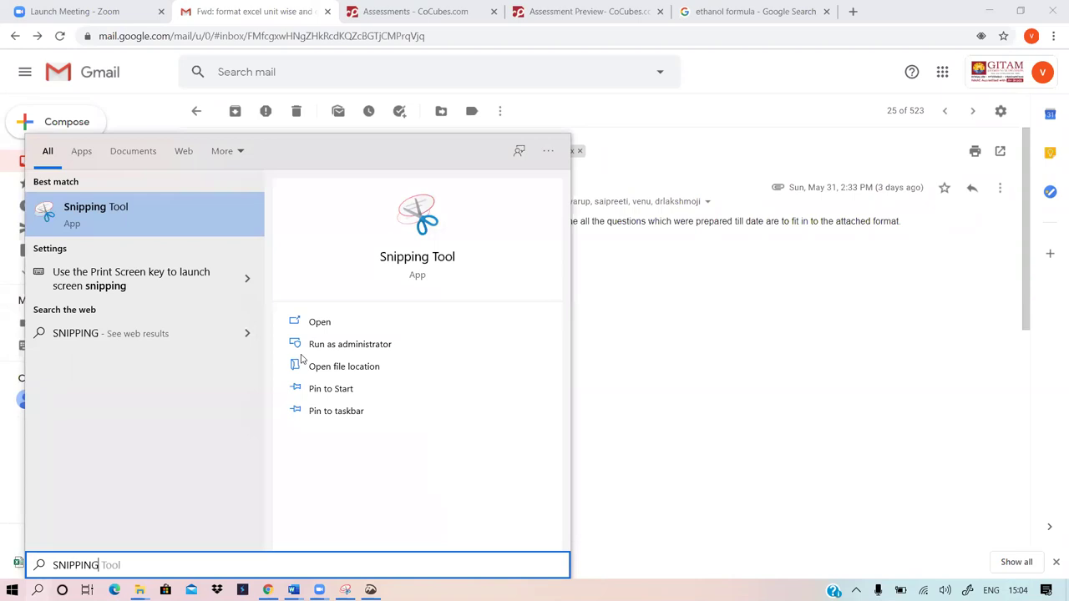